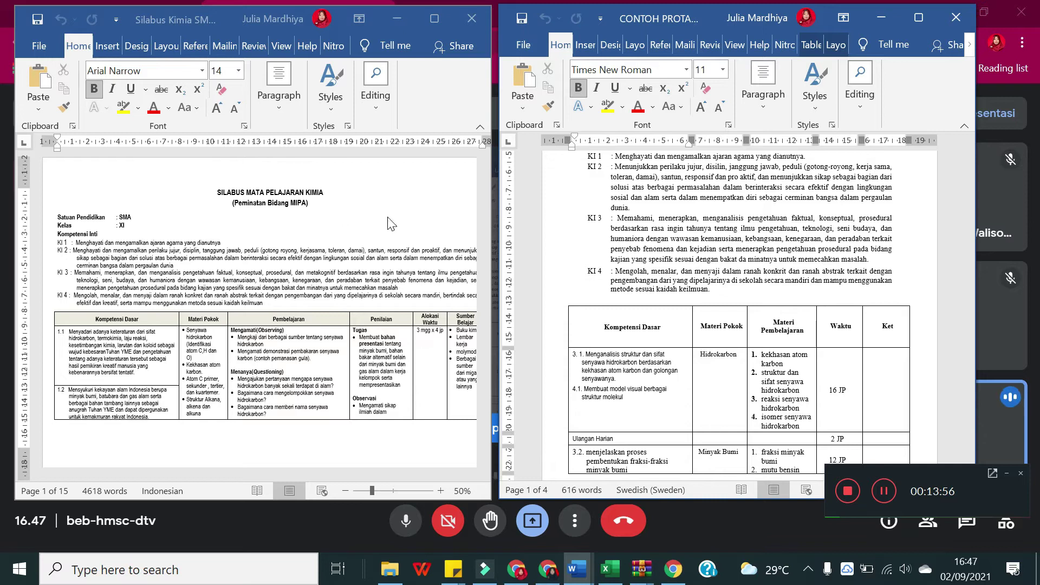
# Step: Scroll through the PROTA header and table, then scroll the syllabus down to its table starting at competency 2.1
pyautogui.scroll(2, 759, 314)
pyautogui.scroll(4, 759, 314)
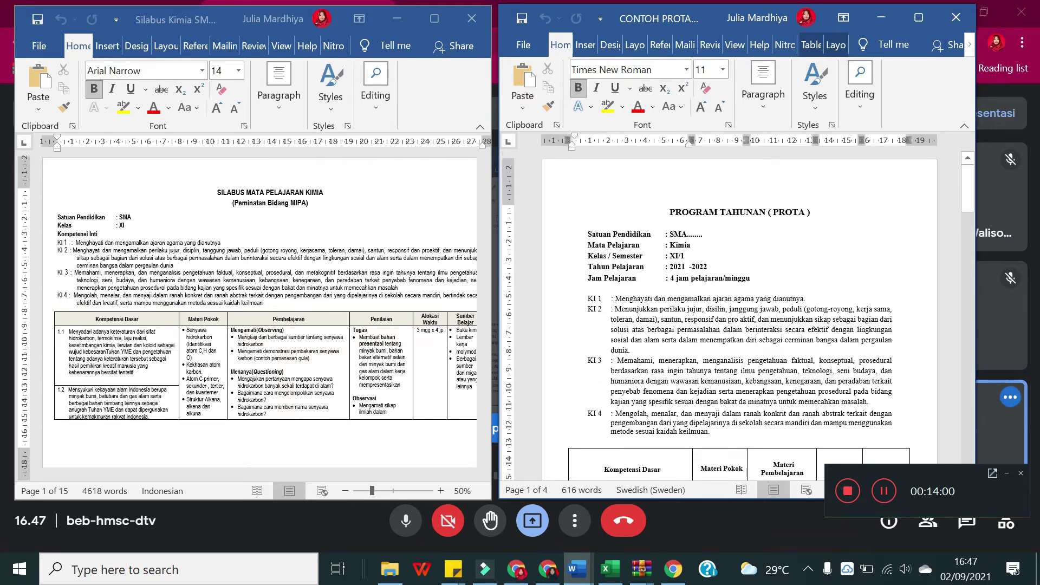
pyautogui.scroll(-5, 739, 314)
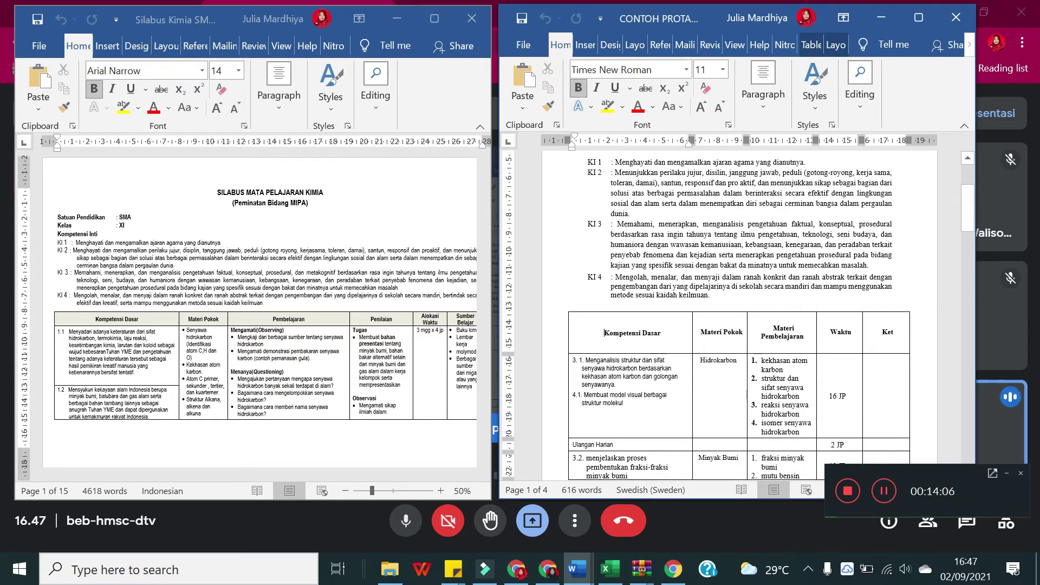
pyautogui.scroll(3, 604, 332)
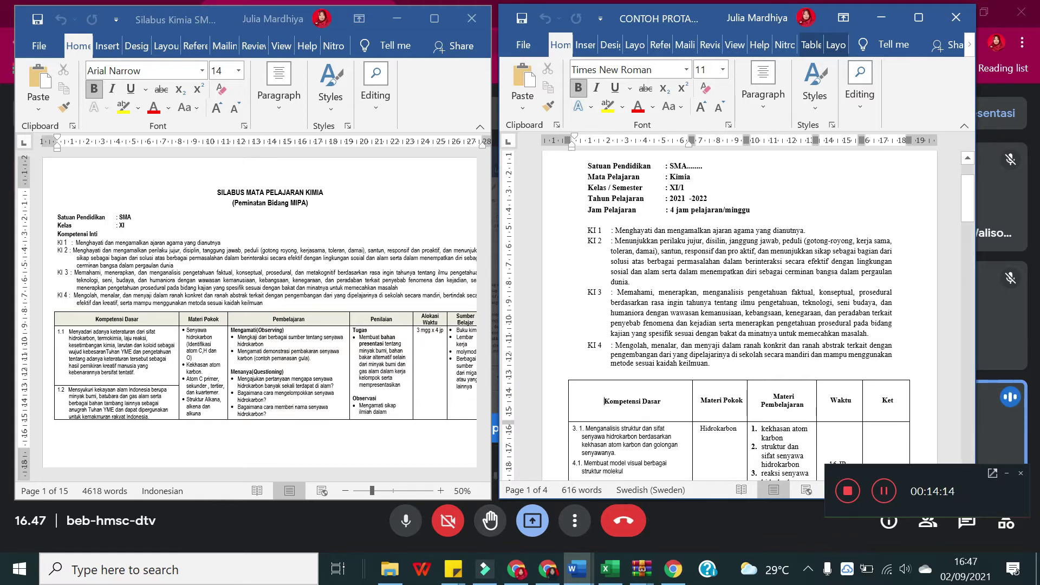
pyautogui.scroll(-1, 726, 314)
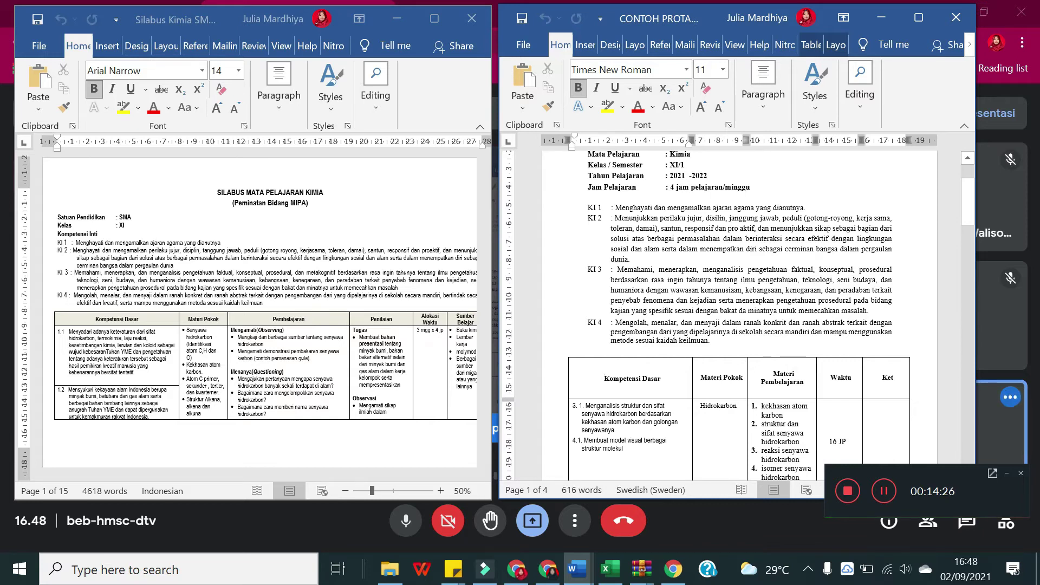
pyautogui.scroll(-2, 738, 316)
pyautogui.scroll(-2, 738, 315)
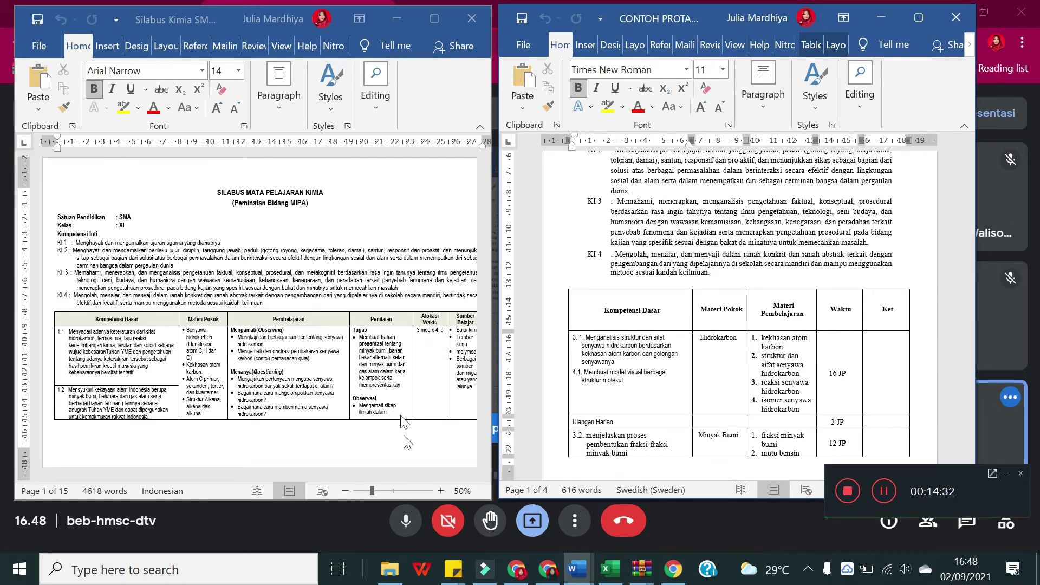
pyautogui.scroll(4, 738, 316)
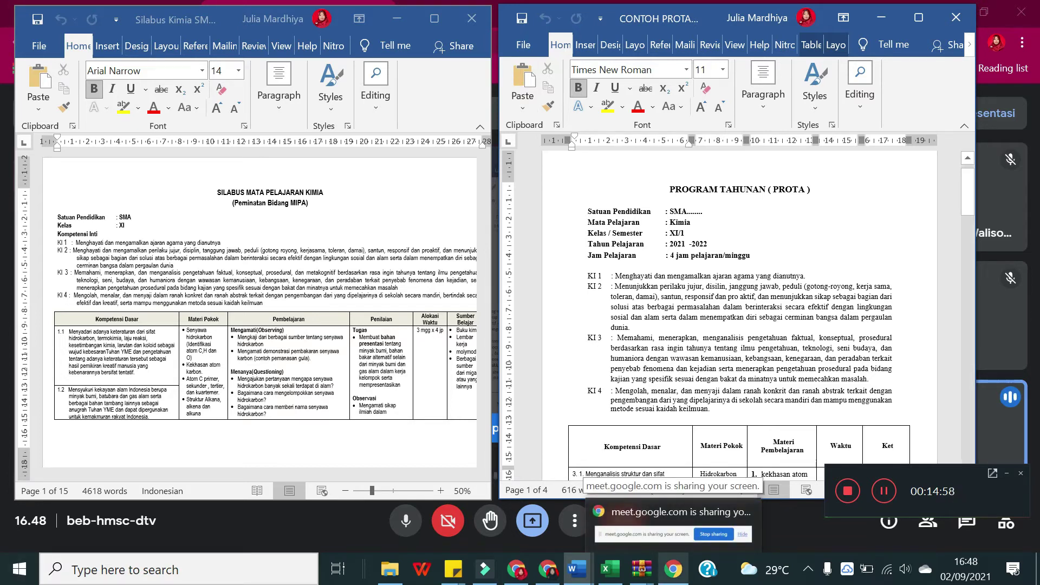
pyautogui.scroll(-1, 732, 325)
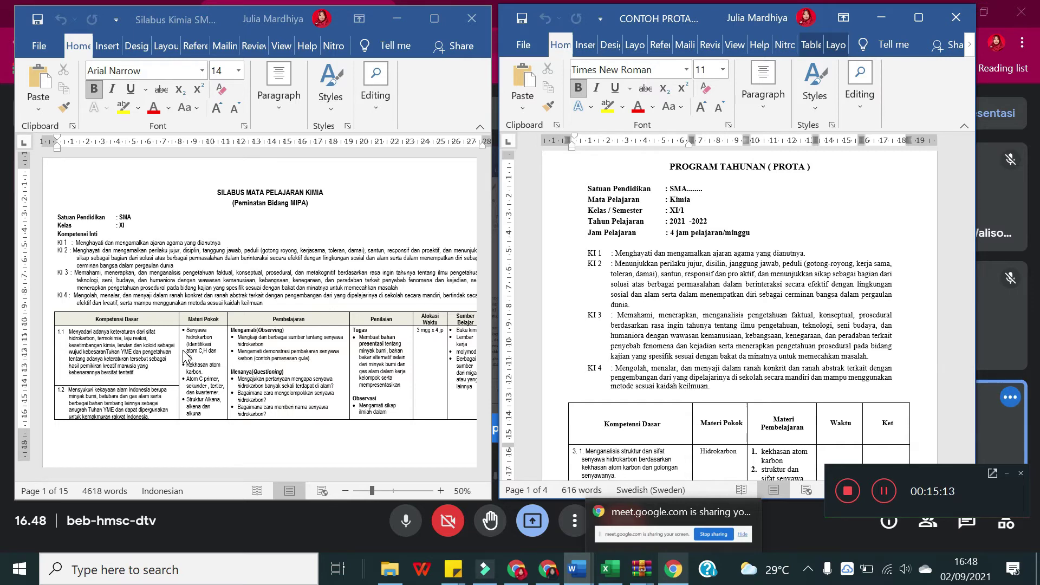
pyautogui.scroll(-1, 185, 358)
pyautogui.scroll(-2, 729, 323)
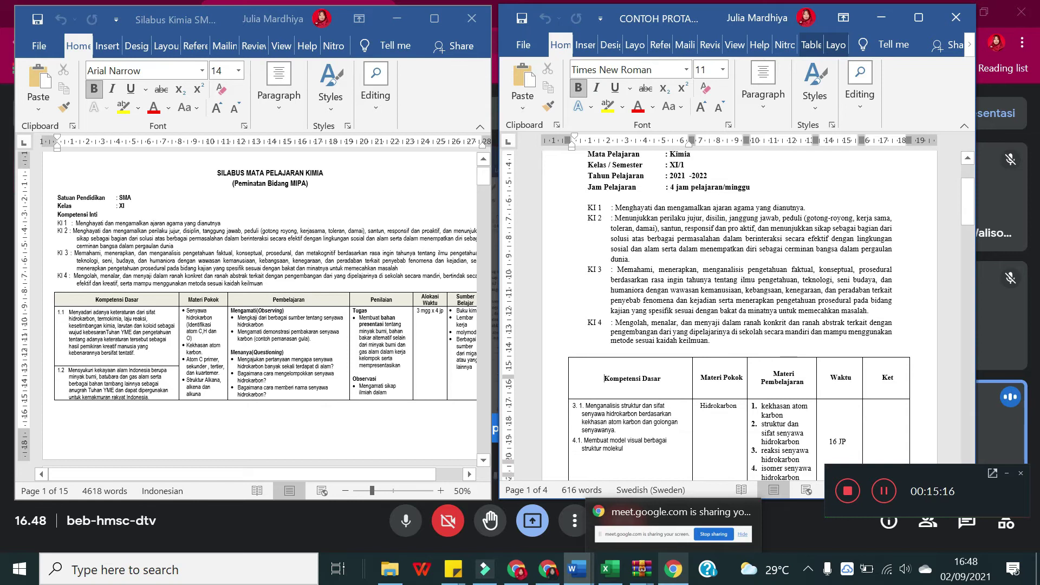
pyautogui.scroll(-2, 728, 323)
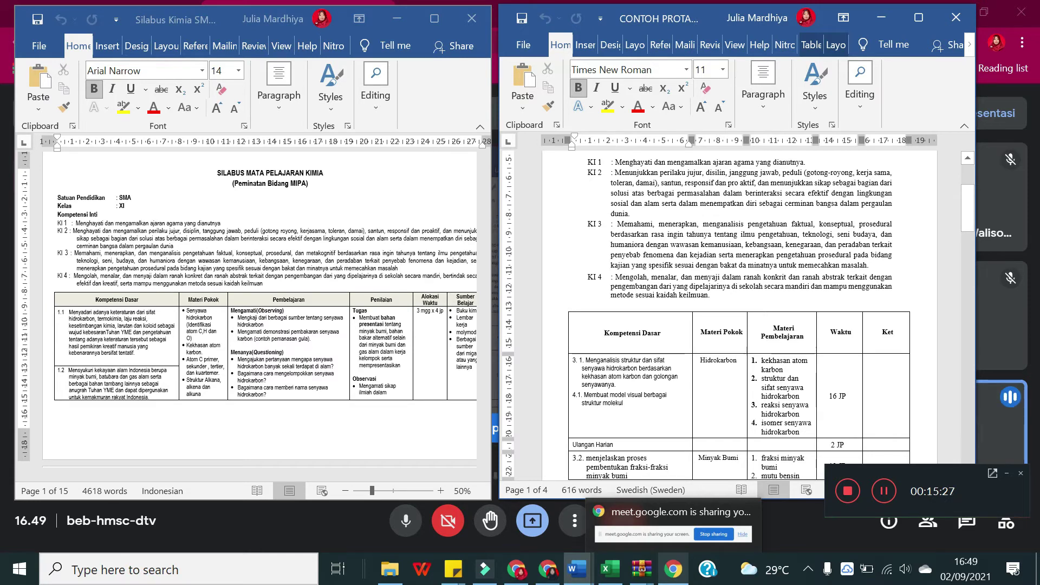
pyautogui.scroll(-1, 739, 314)
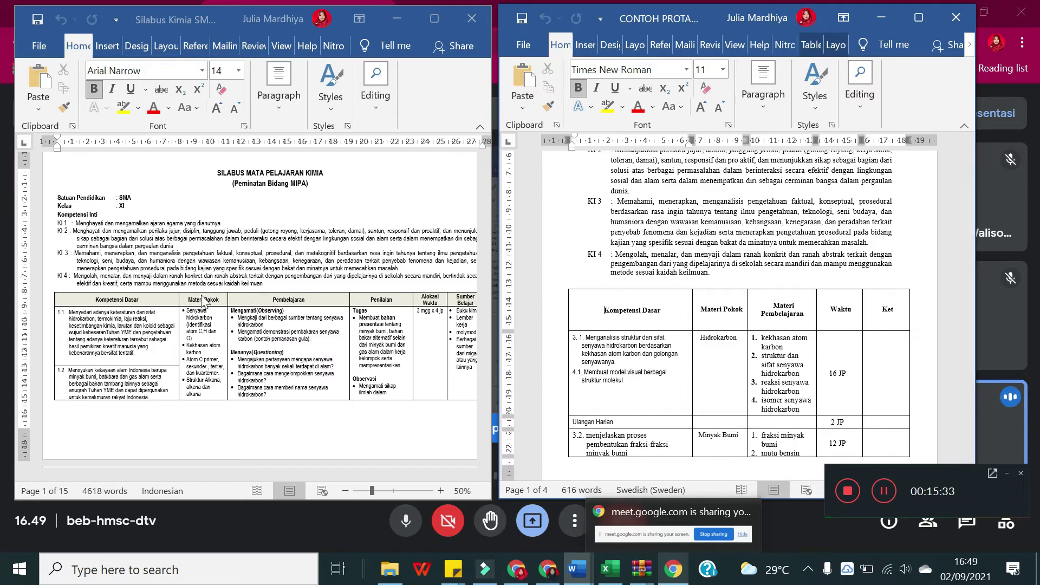
pyautogui.scroll(-2, 195, 313)
pyautogui.scroll(-5, 195, 312)
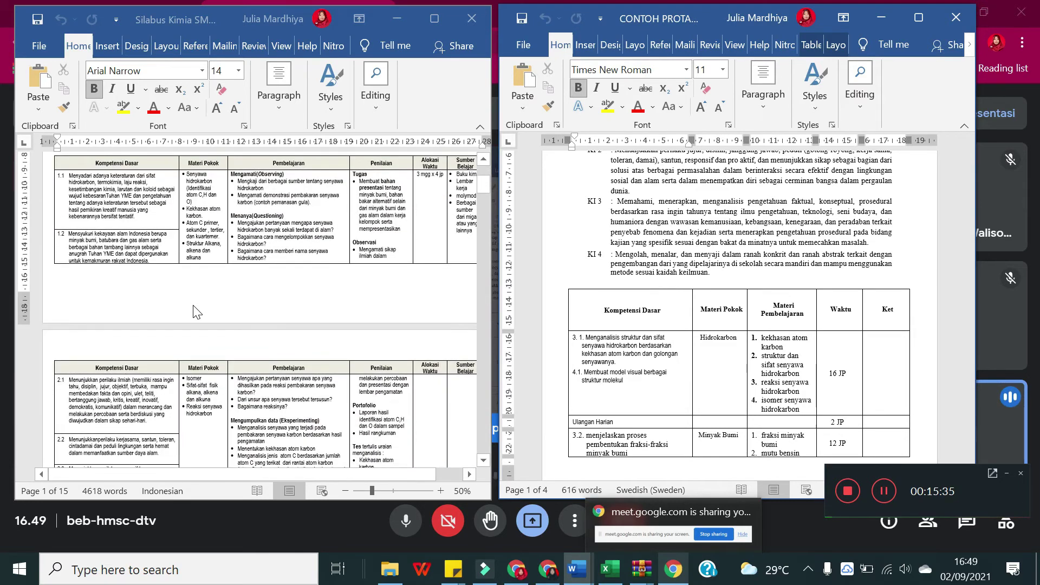
pyautogui.scroll(-1, 197, 313)
pyautogui.scroll(-4, 197, 313)
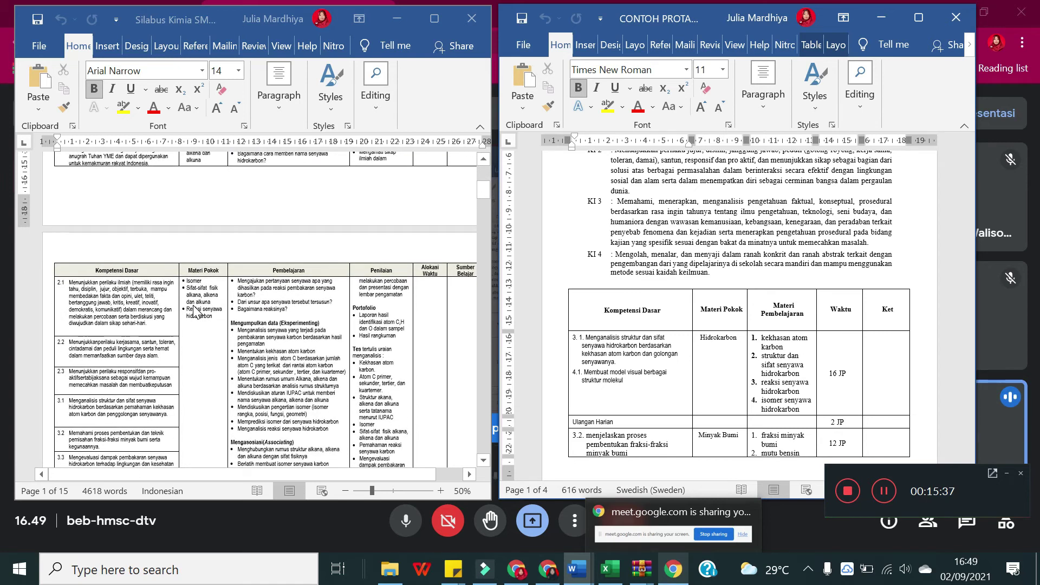
pyautogui.scroll(-1, 81, 431)
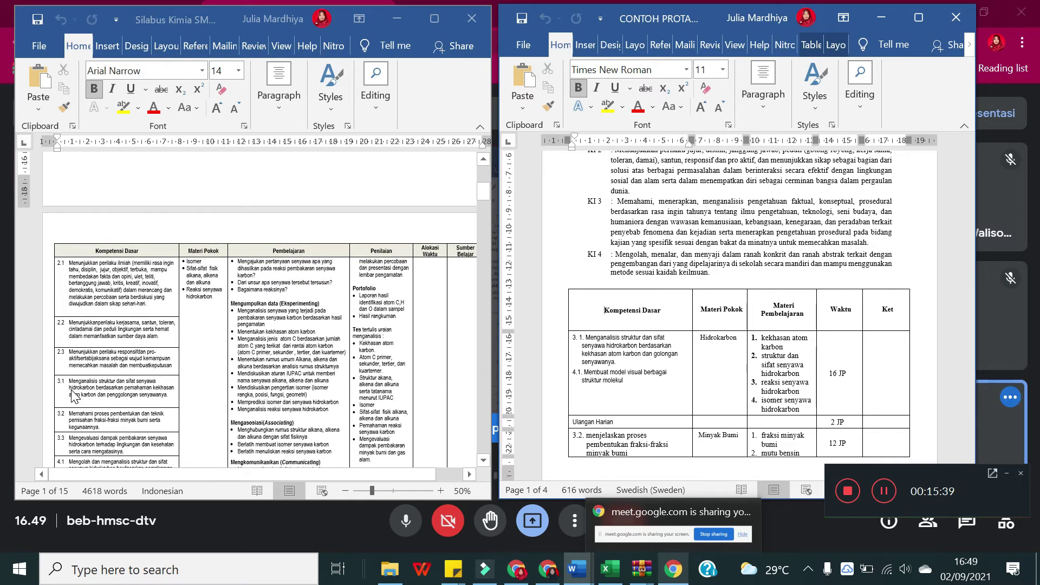
pyautogui.scroll(-1, 71, 384)
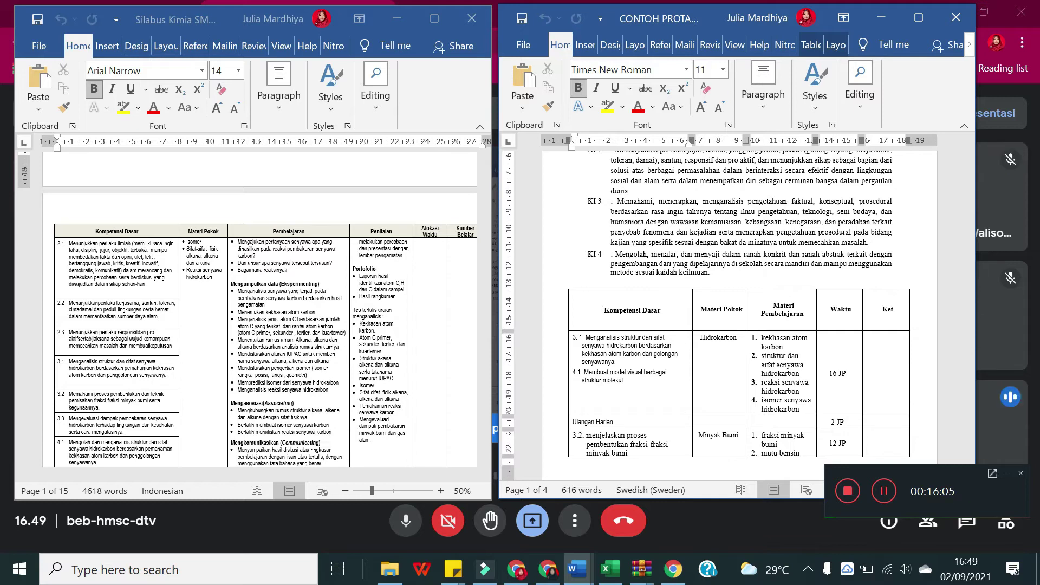
pyautogui.moveTo(577, 569)
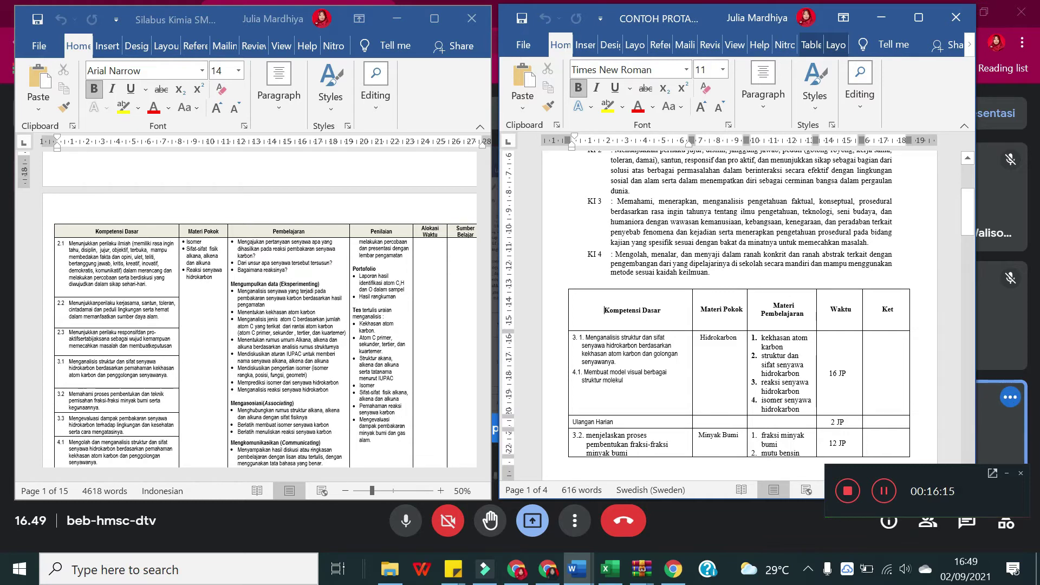
pyautogui.scroll(2, 738, 314)
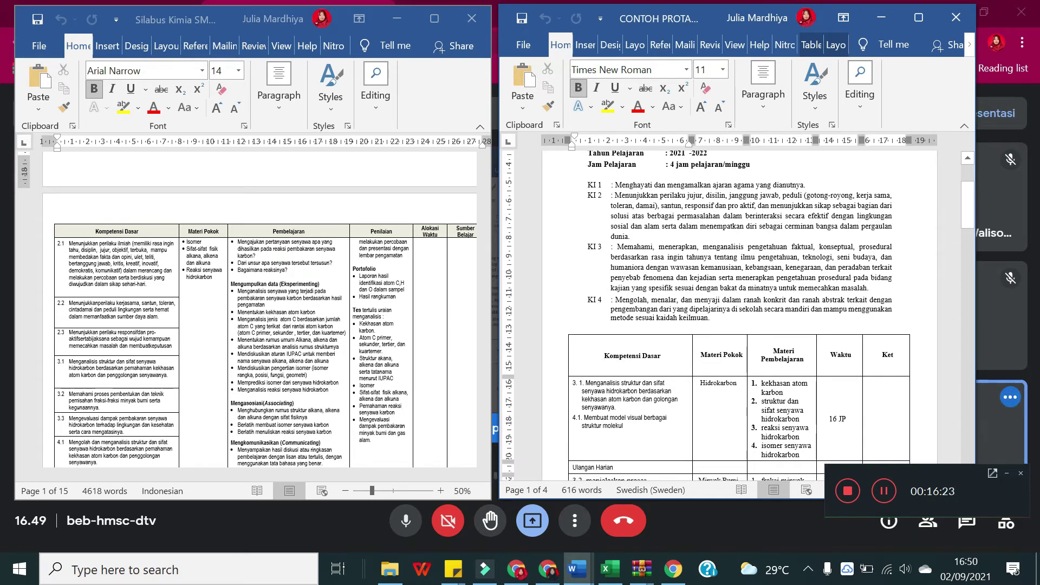
pyautogui.scroll(-1, 739, 313)
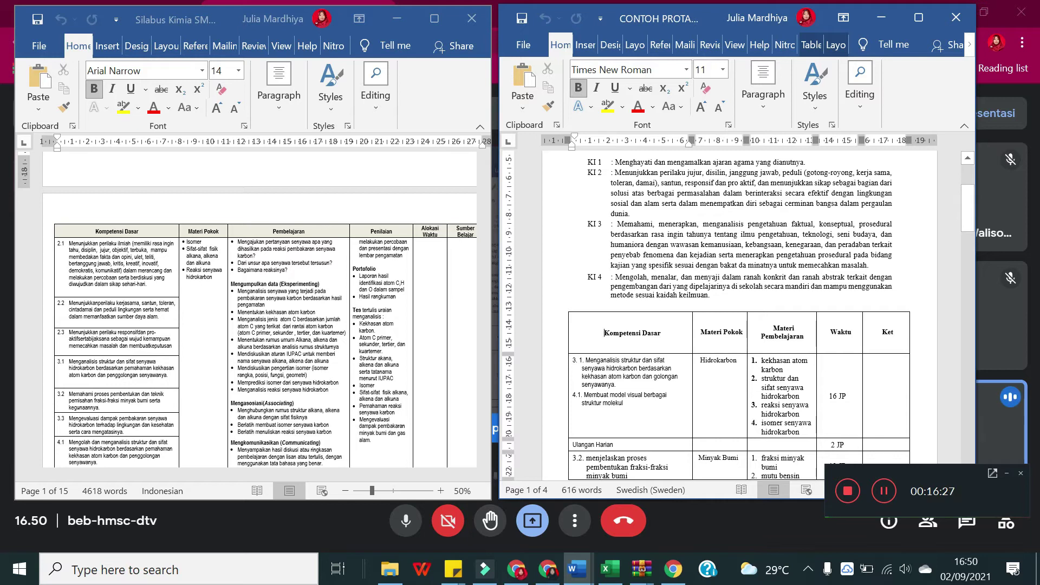
pyautogui.scroll(-1, 739, 309)
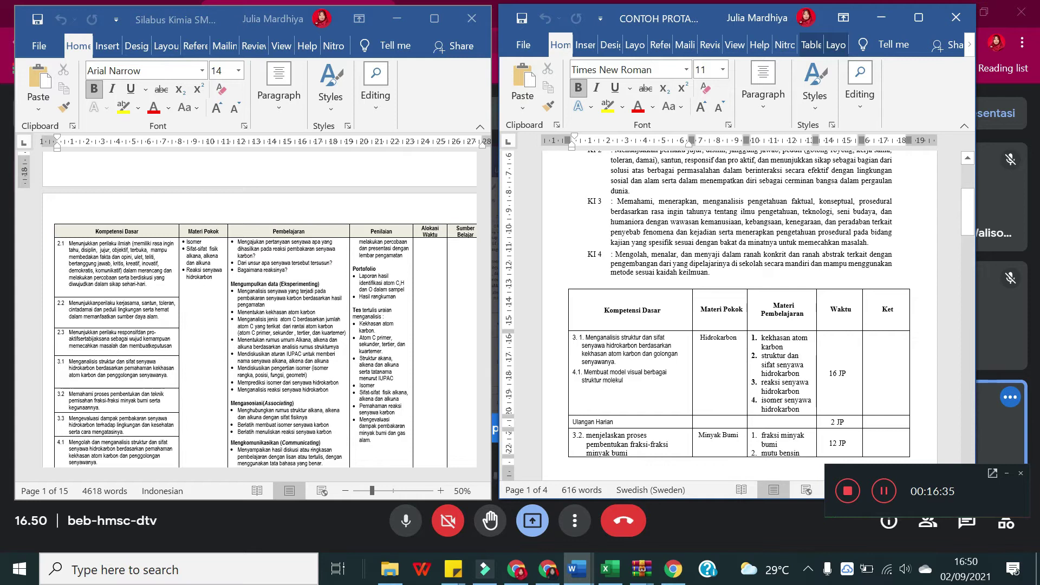
pyautogui.scroll(-1, 739, 308)
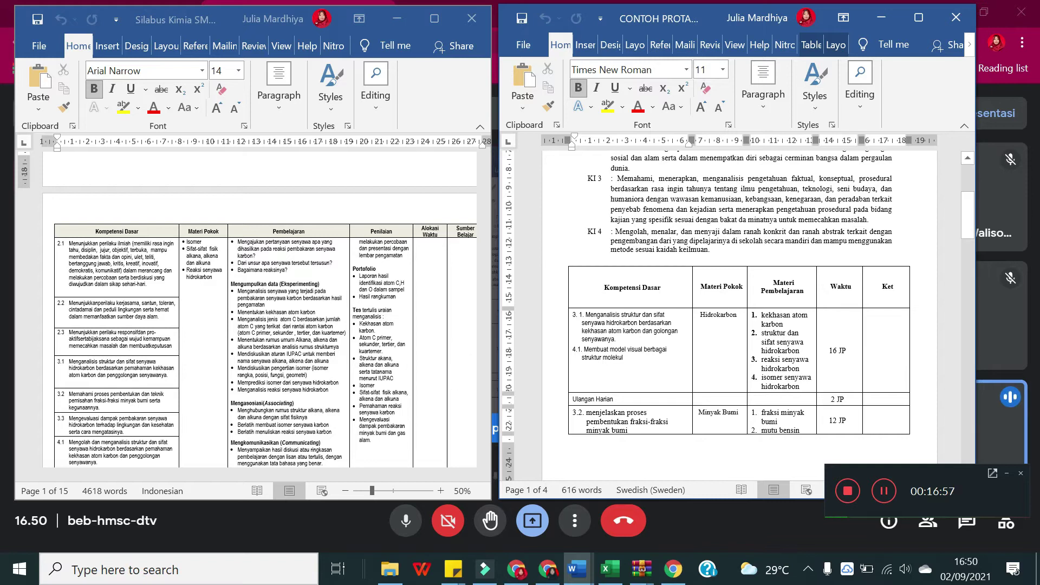
pyautogui.scroll(-2, 115, 388)
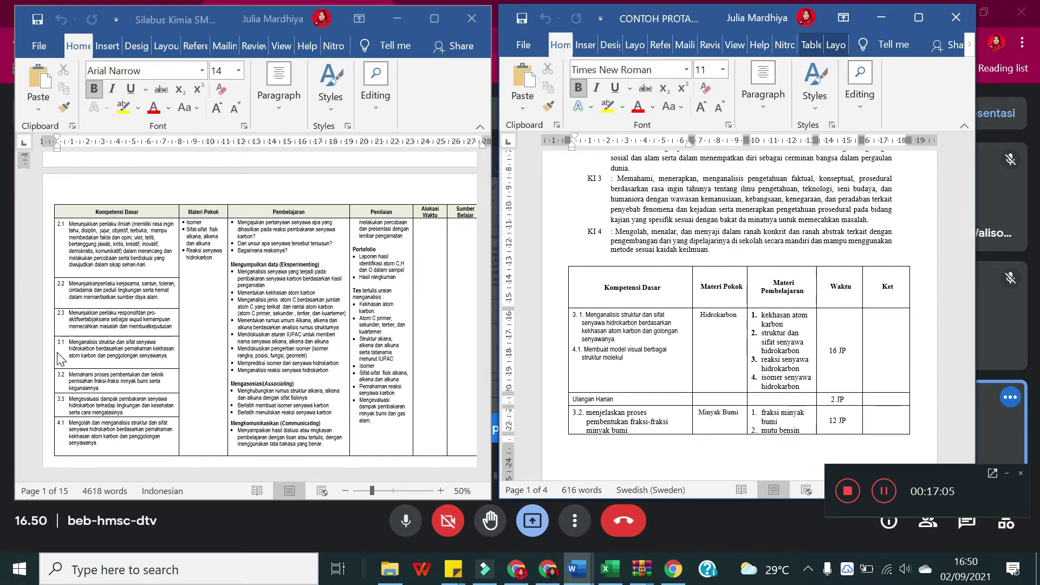
# Step: Enter 4.1 as the number at the start of the syllabus table's last Kompetensi Dasar row
pyautogui.scroll(-5, 79, 412)
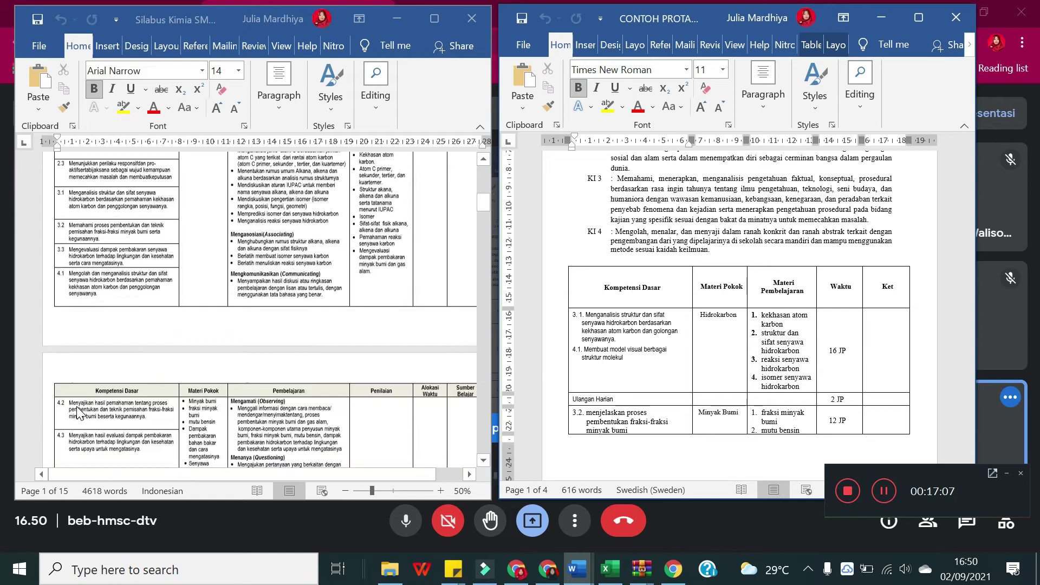
pyautogui.scroll(3, 92, 330)
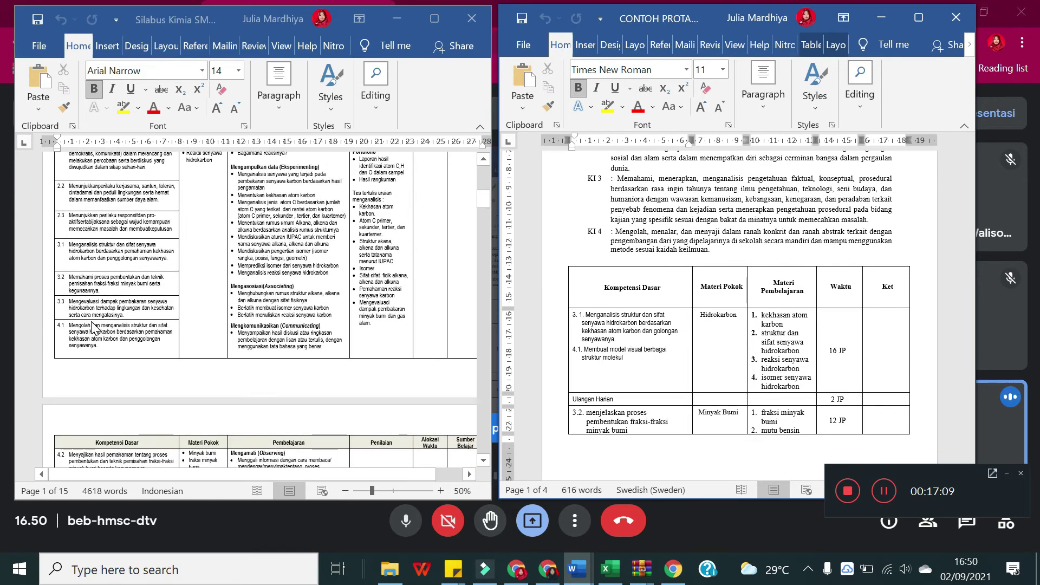
pyautogui.scroll(-1, 84, 260)
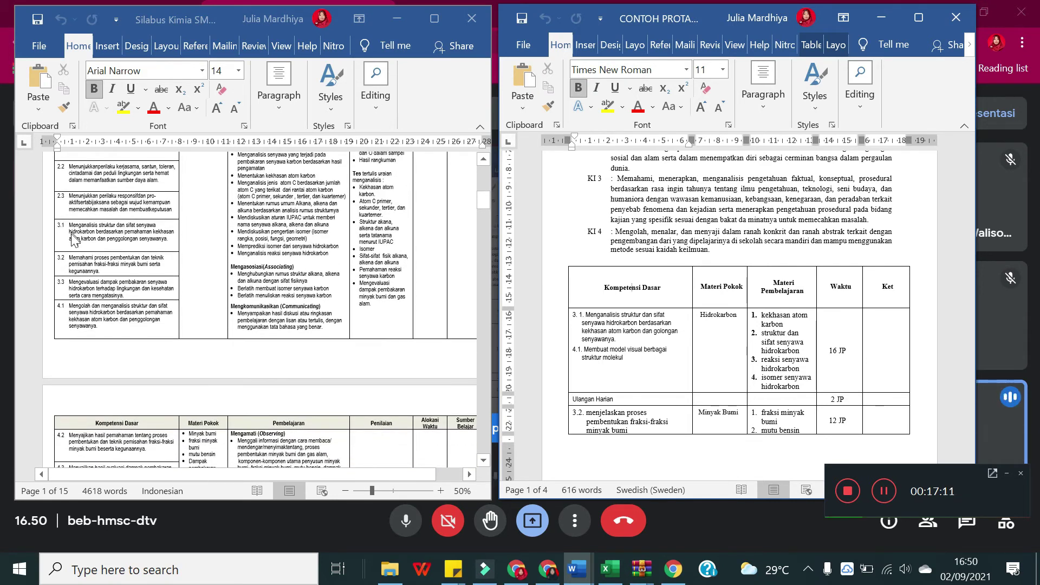
pyautogui.scroll(-3, 76, 287)
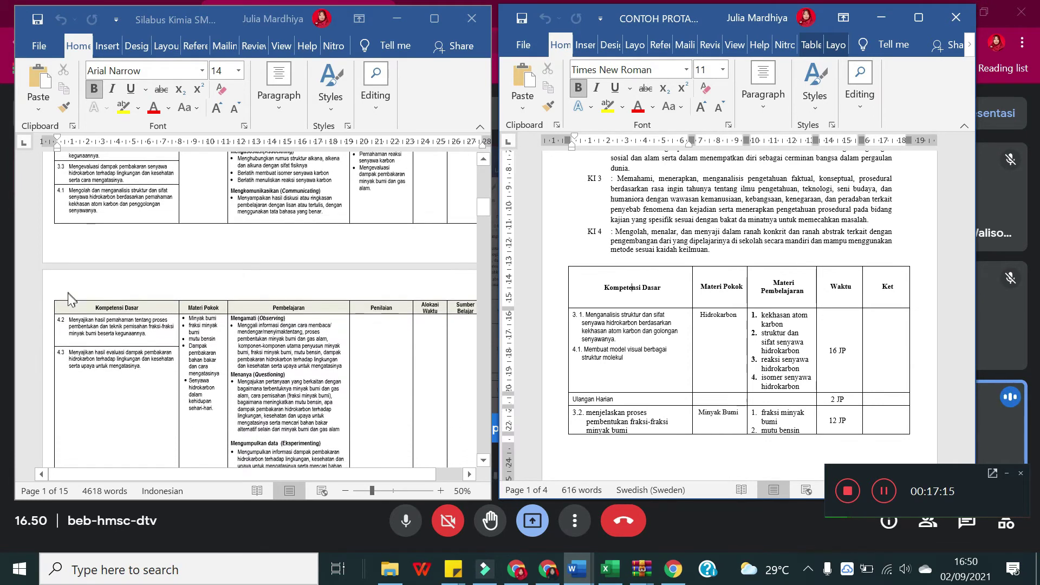
pyautogui.scroll(3, 67, 287)
pyautogui.scroll(2, 70, 305)
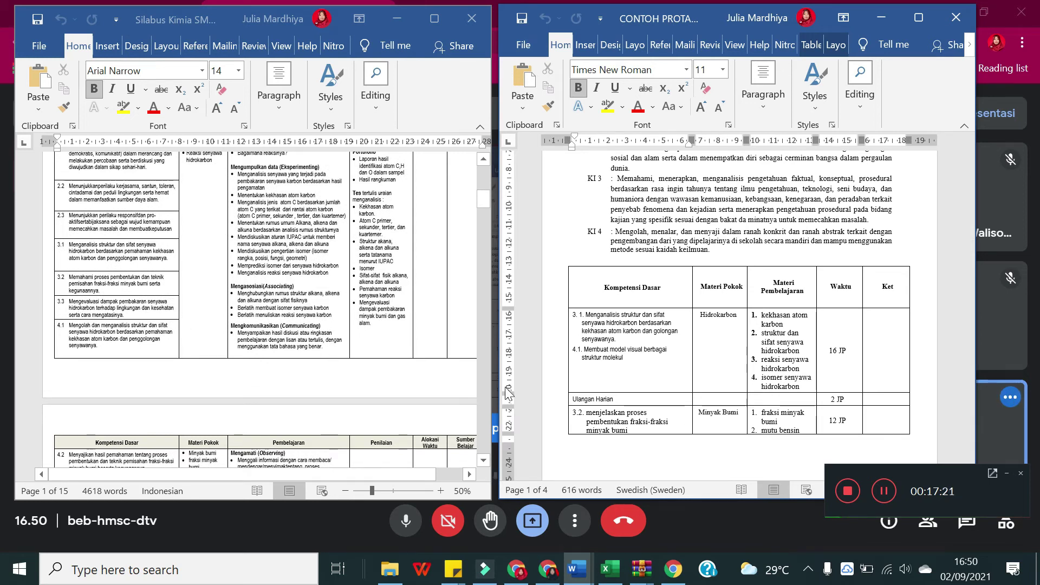
pyautogui.scroll(1, 145, 352)
pyautogui.scroll(2, 145, 352)
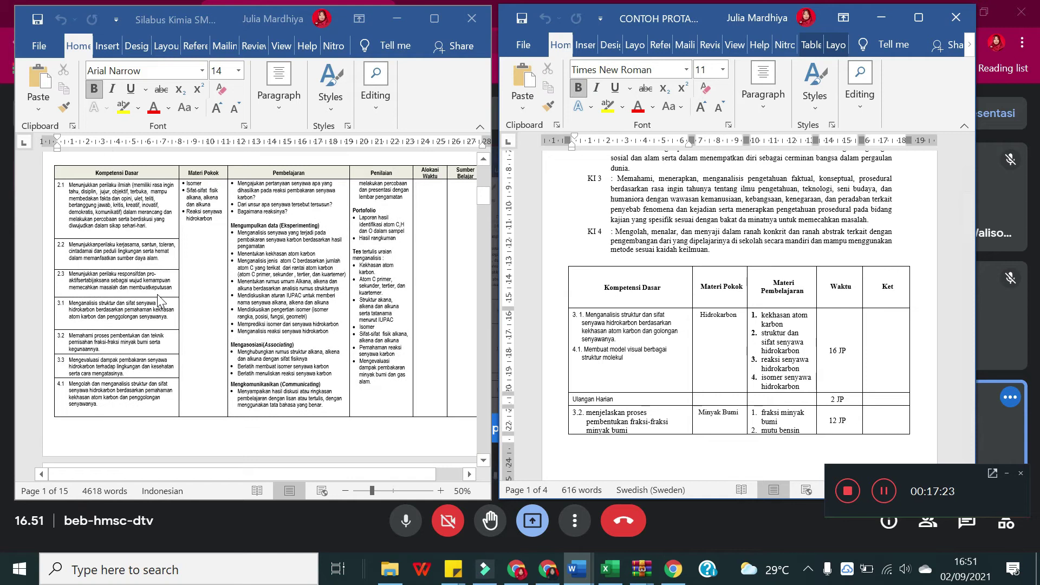
pyautogui.scroll(3, 157, 304)
pyautogui.scroll(-3, 130, 336)
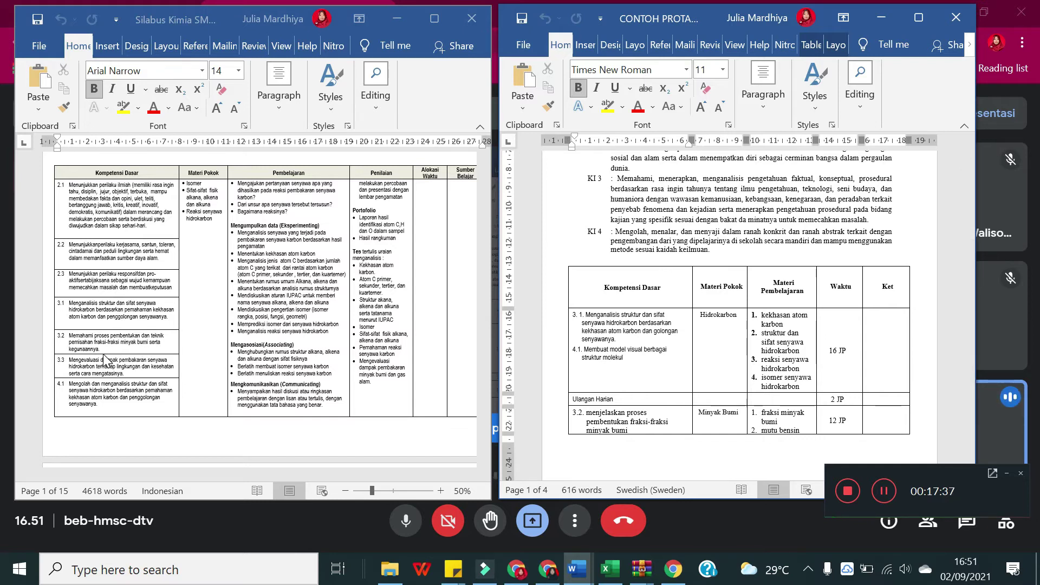
pyautogui.click(58, 378)
pyautogui.write('4.1')
pyautogui.scroll(-7, 684, 348)
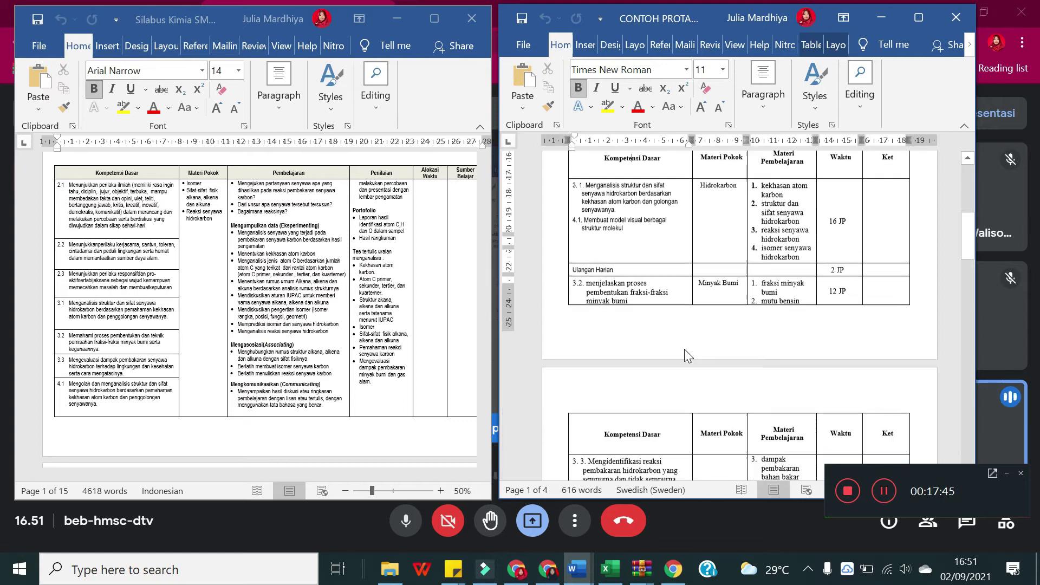
pyautogui.scroll(-2, 685, 349)
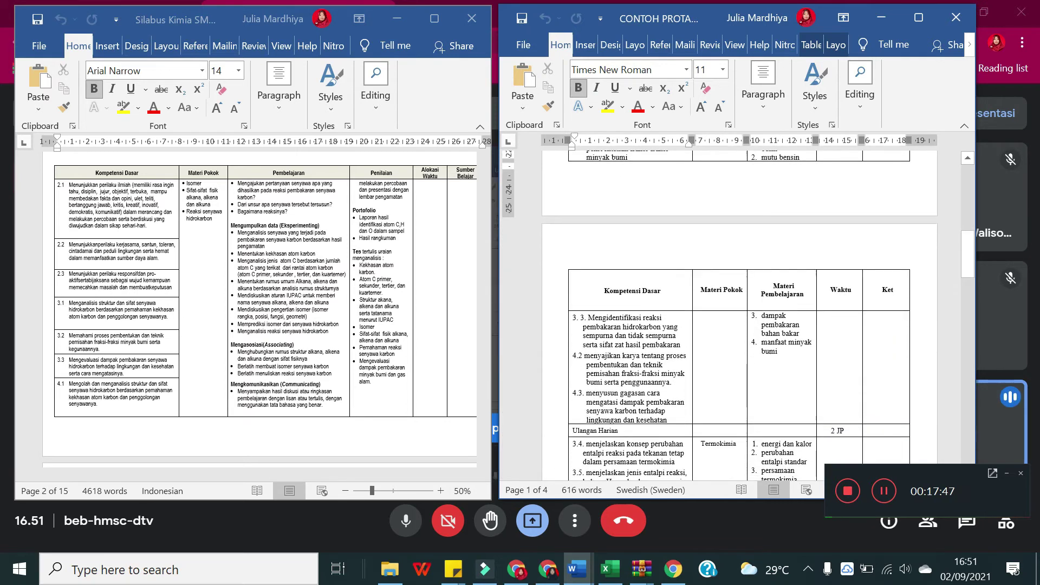
pyautogui.scroll(-1, 684, 355)
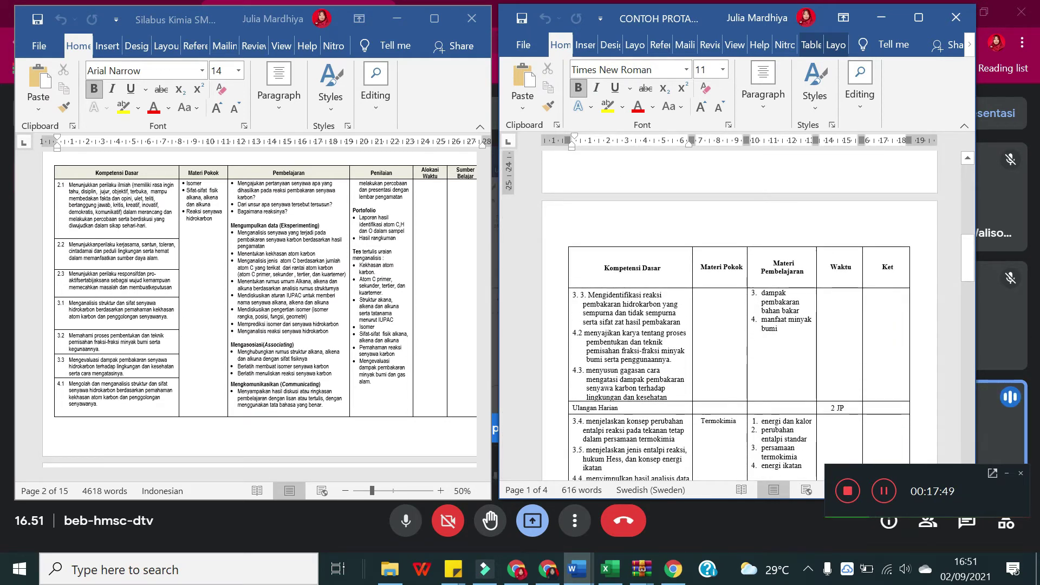
pyautogui.scroll(5, 684, 355)
pyautogui.scroll(-2, 684, 355)
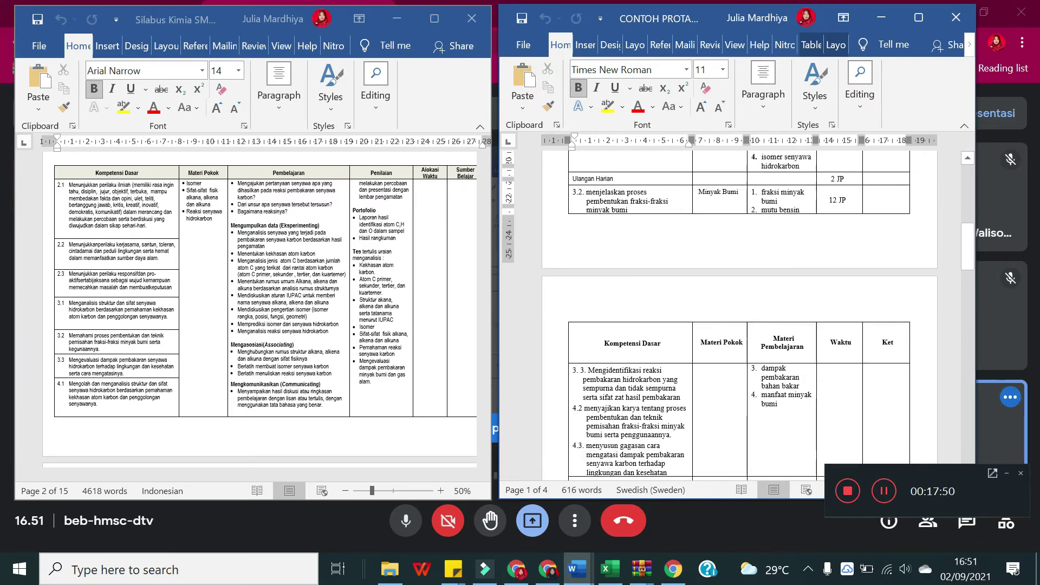
pyautogui.scroll(7, 684, 355)
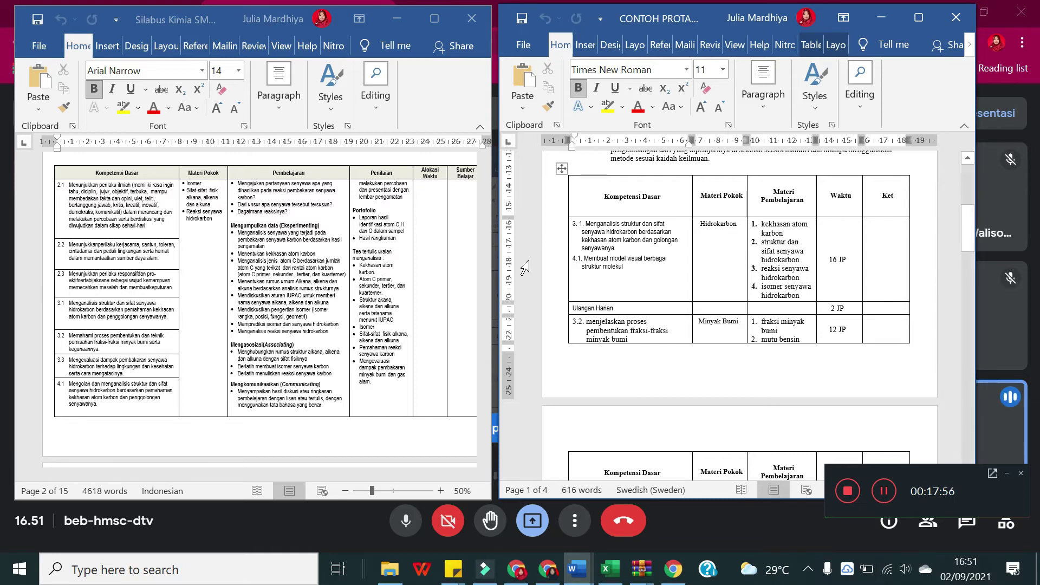
pyautogui.scroll(8, 277, 292)
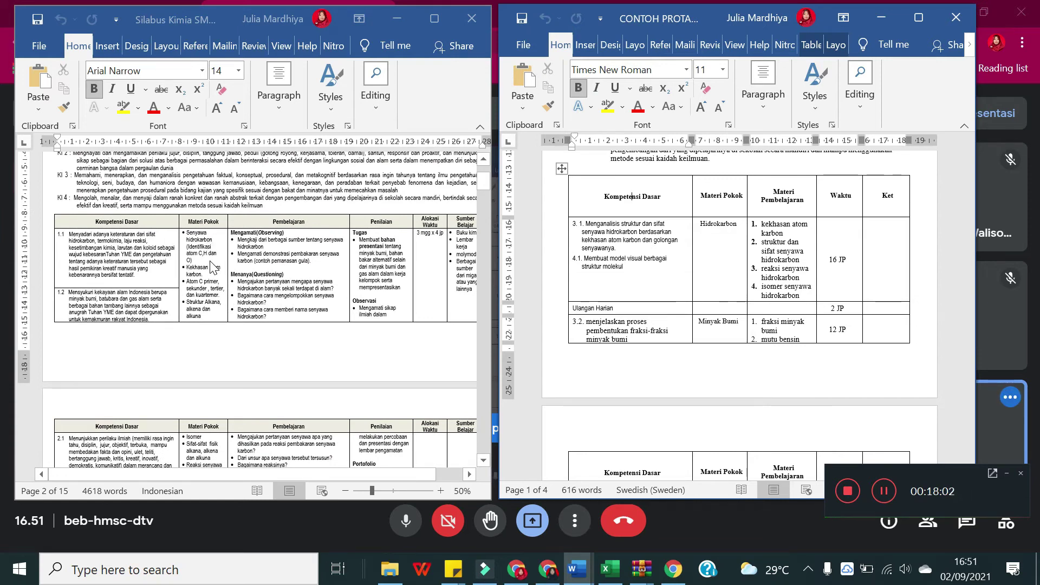
pyautogui.scroll(-1, 212, 267)
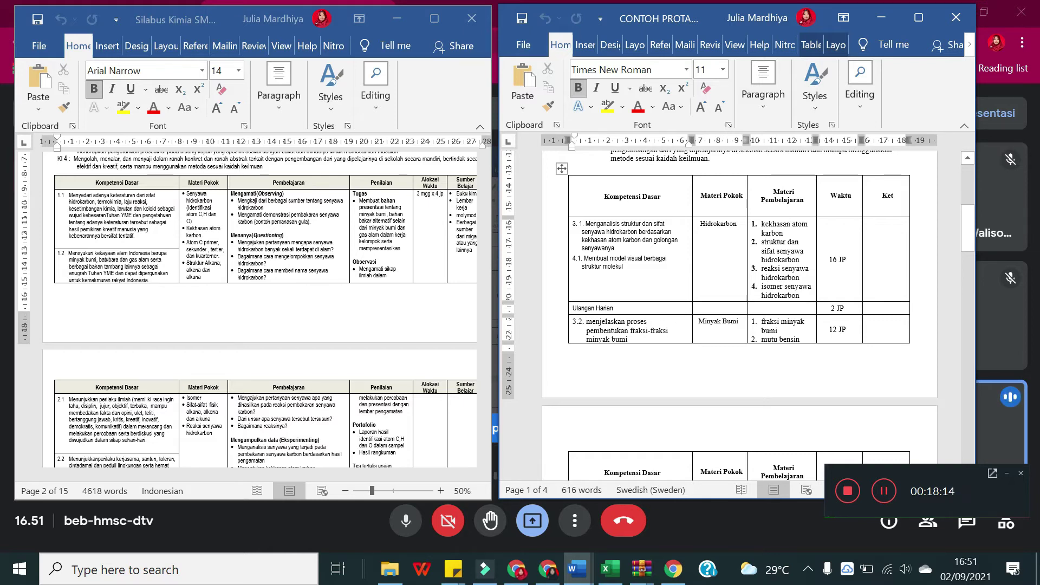
pyautogui.scroll(-1, 739, 314)
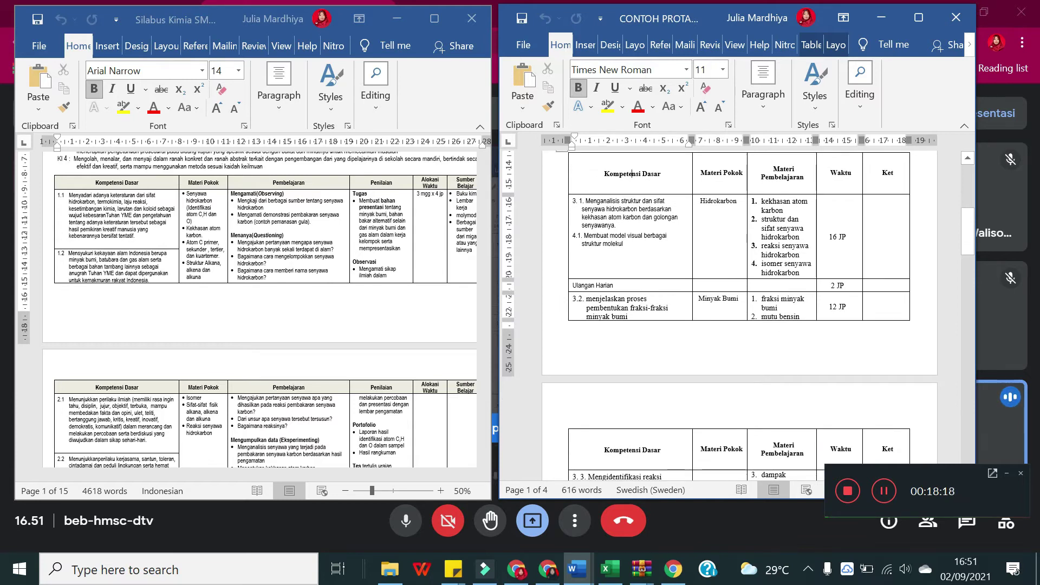
pyautogui.scroll(-2, 632, 173)
pyautogui.scroll(2, 632, 173)
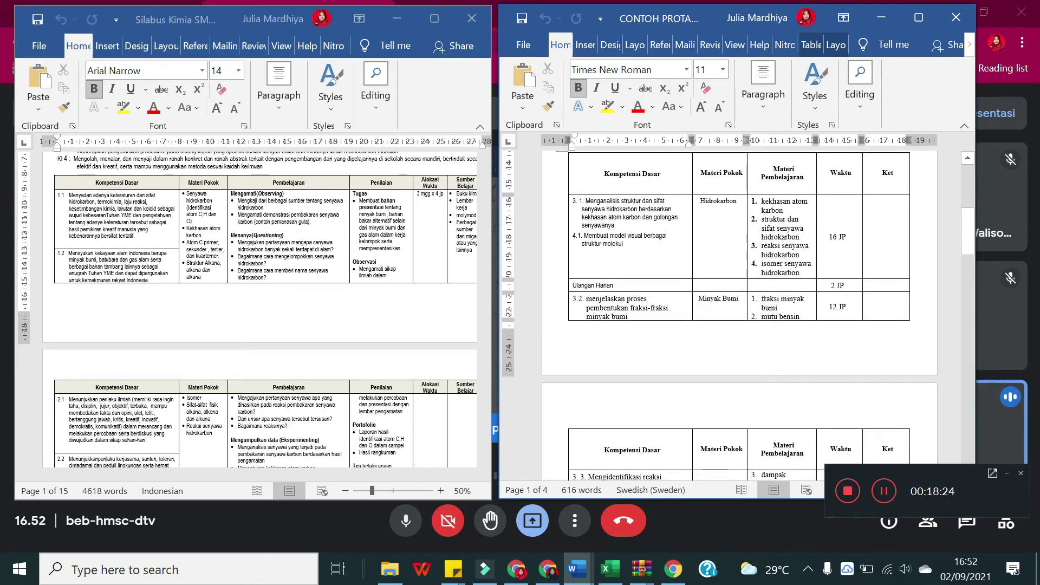
pyautogui.scroll(-1, 855, 335)
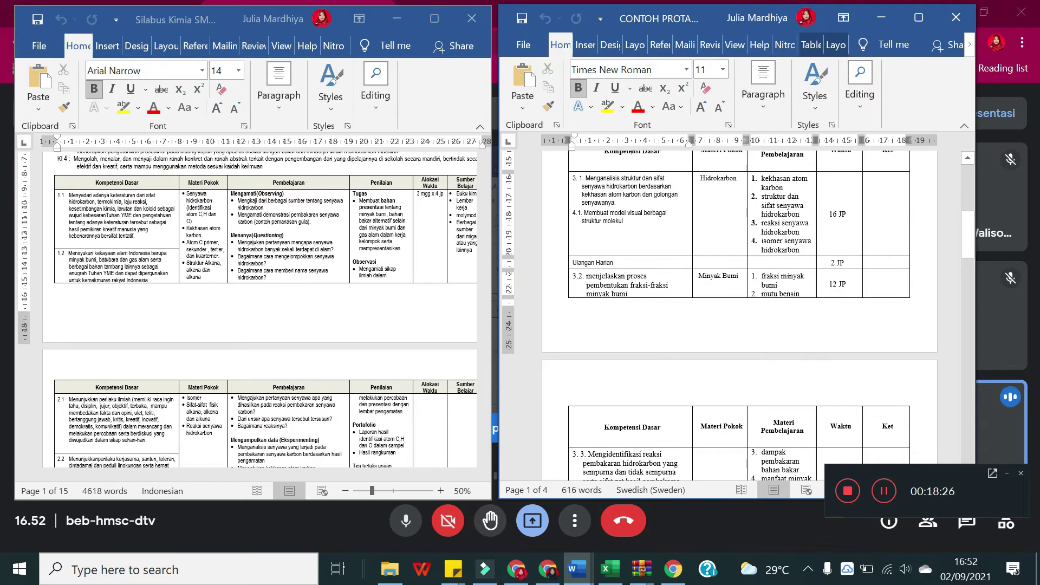
pyautogui.scroll(-5, 845, 287)
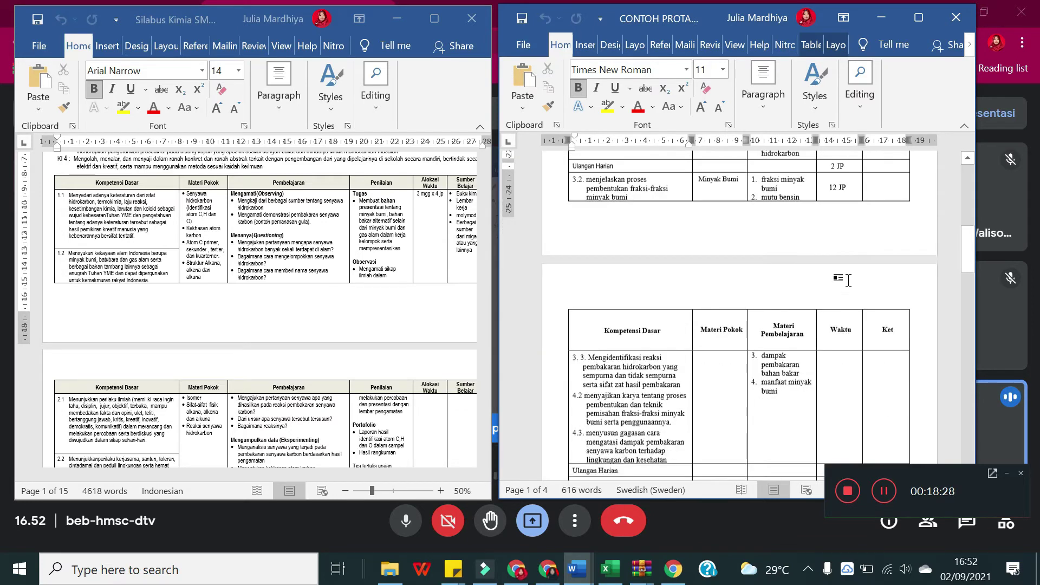
pyautogui.scroll(4, 845, 288)
# Step: Select the KD 3.1 text in the syllabus's Kompetensi Dasar column
pyautogui.scroll(2, 632, 173)
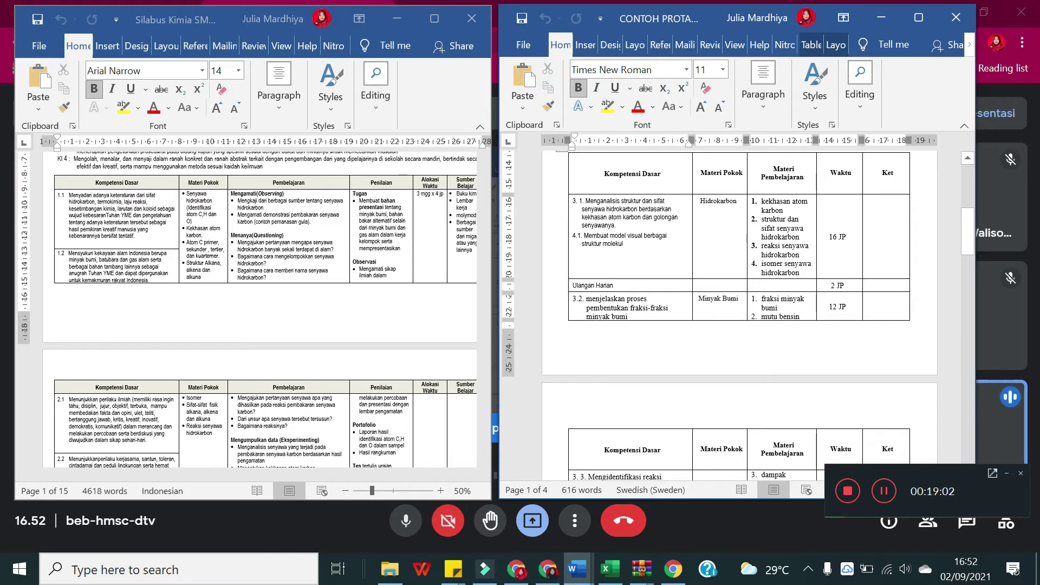
pyautogui.scroll(-1, 738, 323)
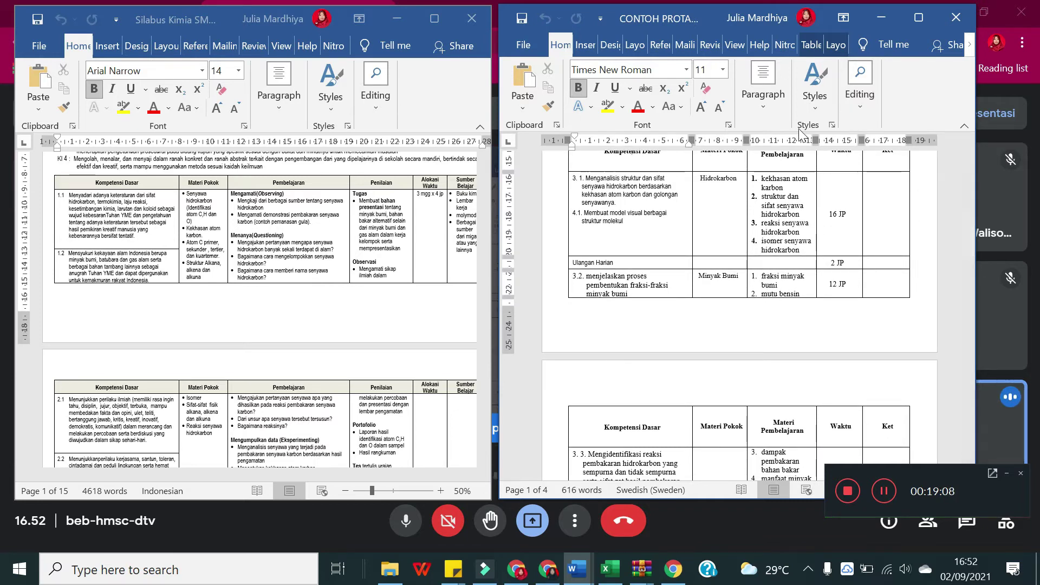
pyautogui.scroll(1, 739, 314)
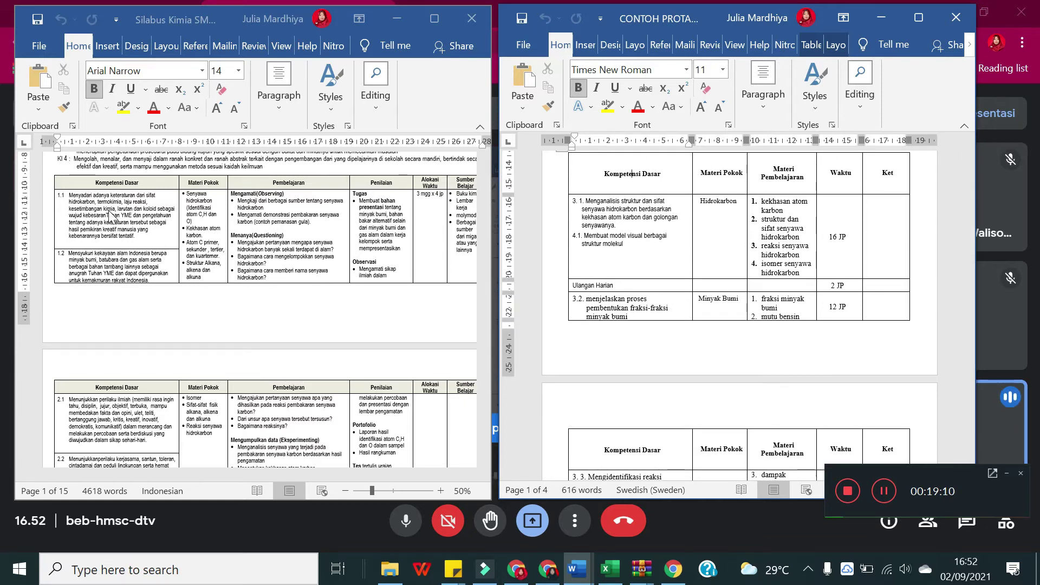
pyautogui.scroll(-3, 146, 314)
pyautogui.scroll(-3, 147, 315)
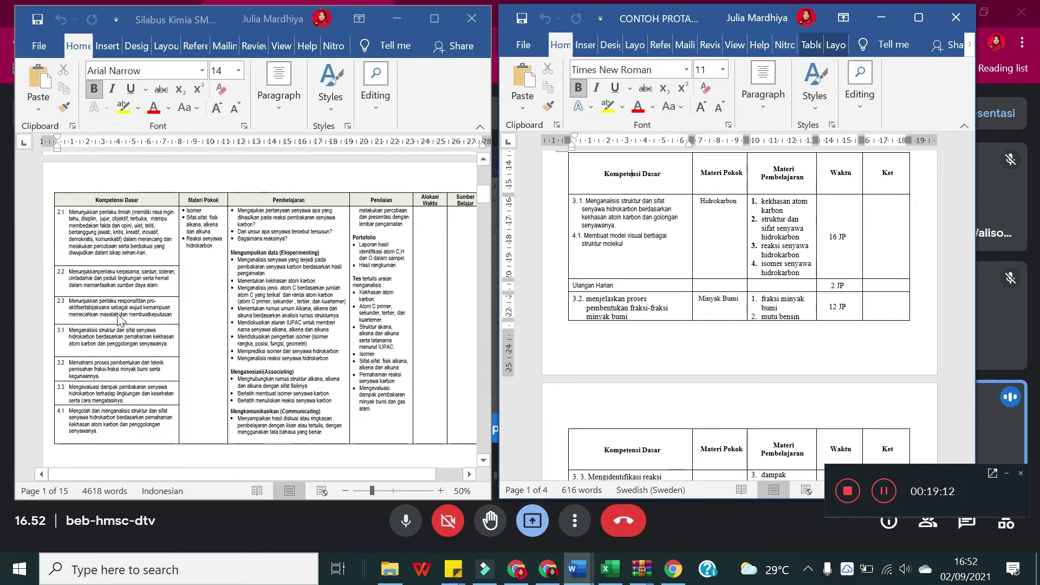
pyautogui.click(117, 297)
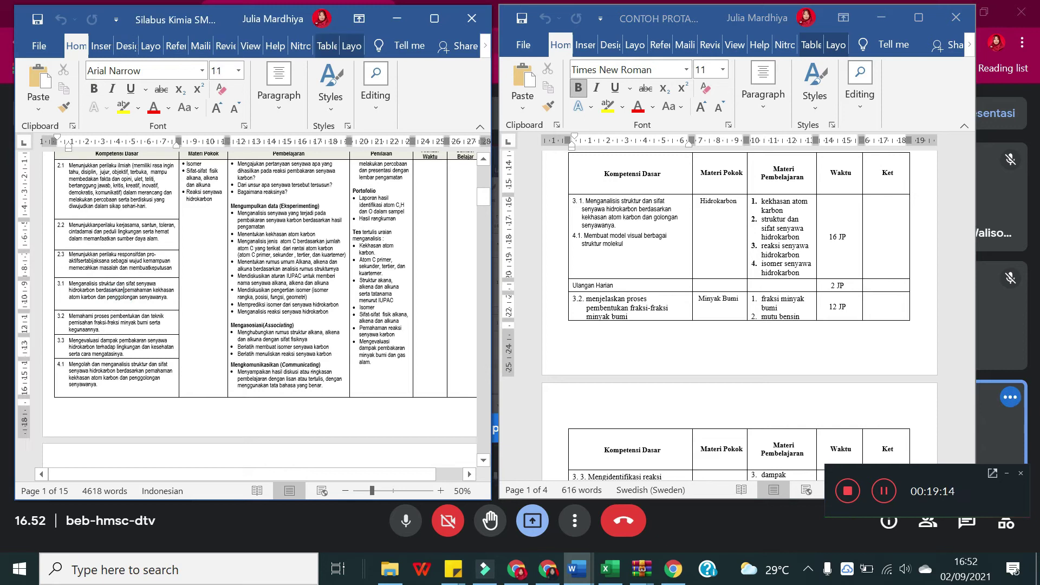
pyautogui.moveTo(168, 298); pyautogui.dragTo(69, 290)
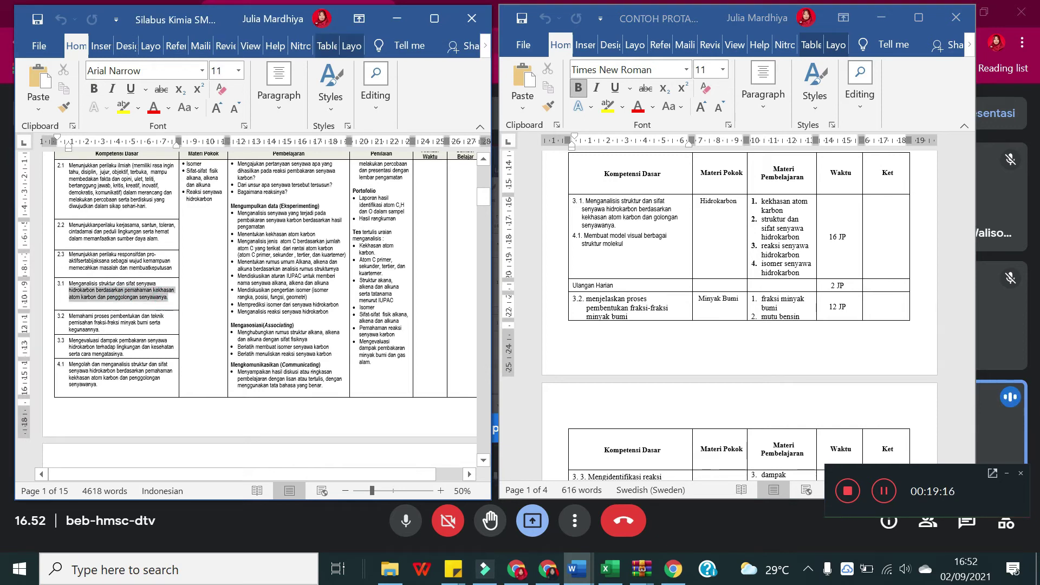
# Step: Clear the old 3.1 and 4.1 text from the PROTA Kompetensi Dasar cell and paste the syllabus KD 3.1 text
pyautogui.click(600, 230)
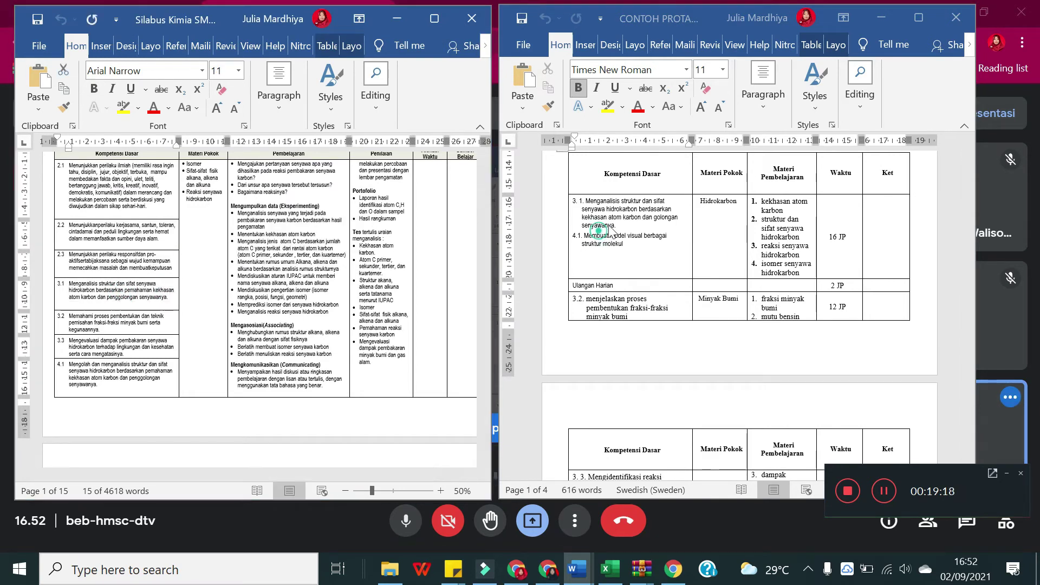
pyautogui.moveTo(614, 227); pyautogui.dragTo(589, 209)
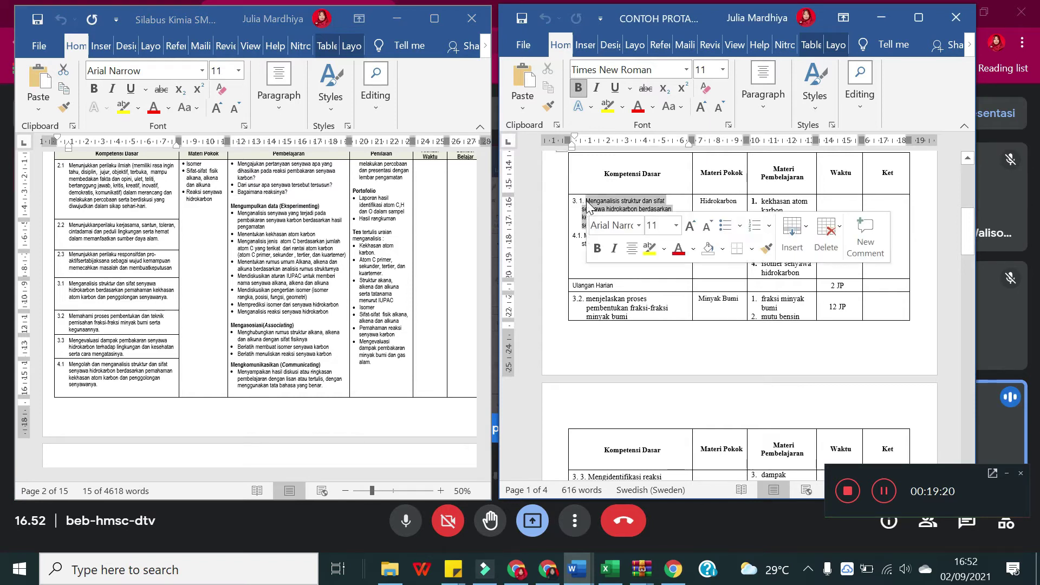
pyautogui.press('Delete')
pyautogui.click(639, 233)
pyautogui.moveTo(639, 233); pyautogui.dragTo(574, 200)
pyautogui.press('Delete')
pyautogui.click(573, 201)
pyautogui.write('3.1 Menganalisis struktur dan sifat senyawa hidrokarbon berdasarkan pemahaman kekhasan atom karbon dan penggolongan senyawanya.')
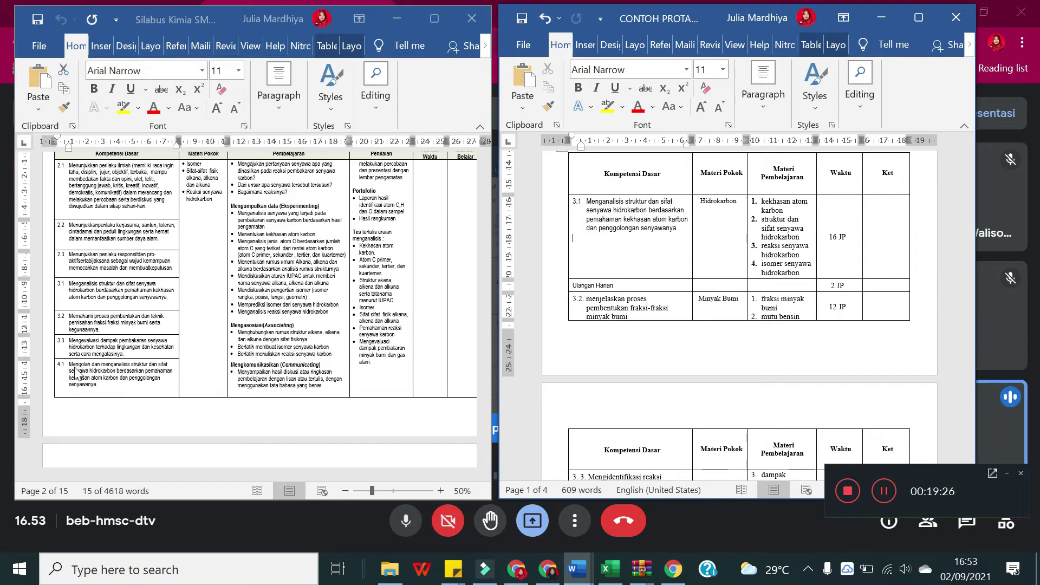
# Step: Paste the syllabus KD 4.1 text below KD 3.1 with its own numbering
pyautogui.scroll(-1, 76, 371)
pyautogui.moveTo(98, 365); pyautogui.dragTo(68, 345)
pyautogui.hotkey('ctrl', 'c')
pyautogui.click(673, 222)
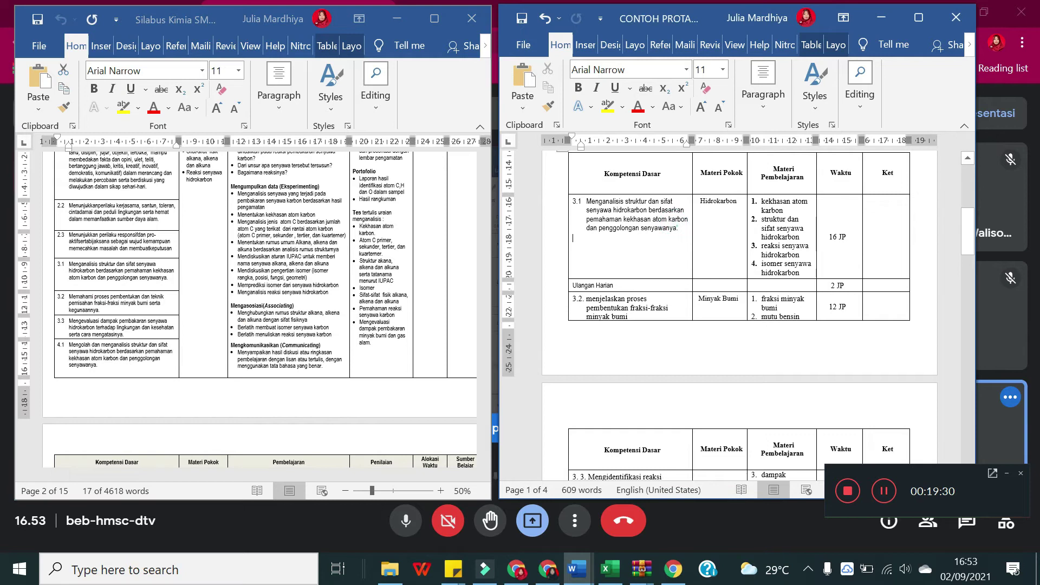
pyautogui.write('4.')
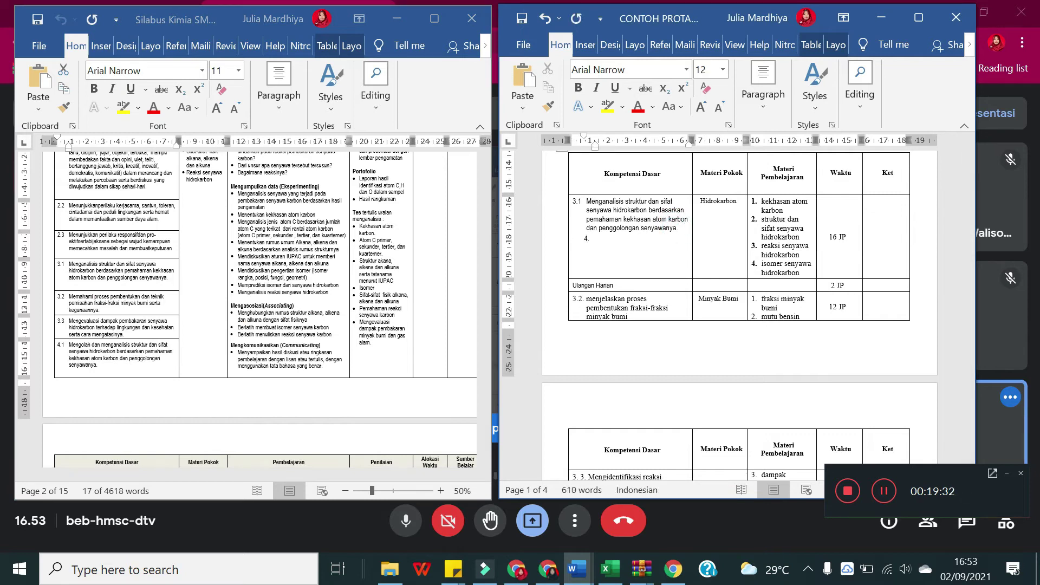
pyautogui.hotkey('ctrl', 'v')
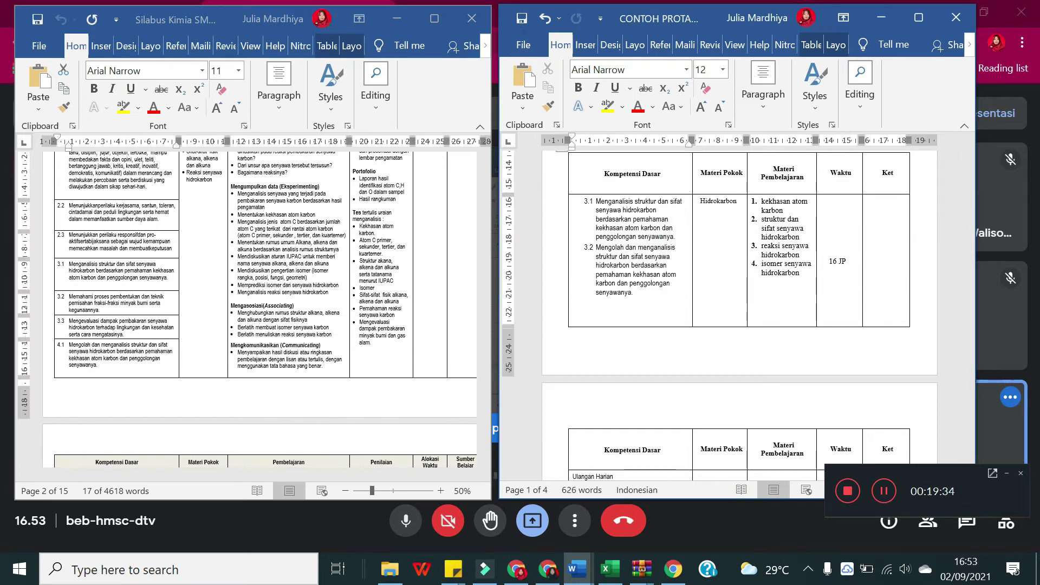
pyautogui.hotkey('ctrl', 'z')
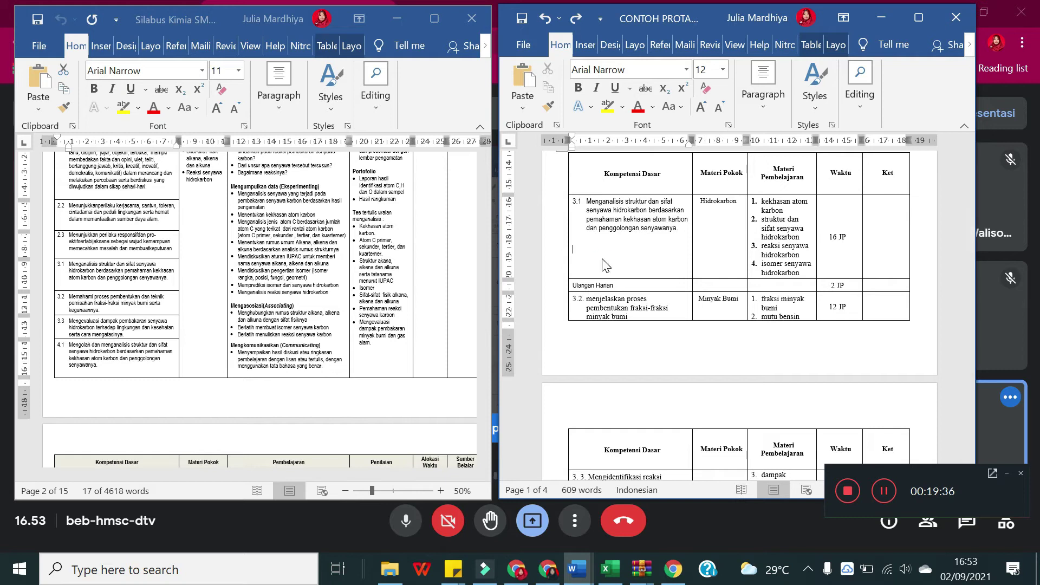
pyautogui.write('4.1 Mengolah dan menganalisis struktur dan sifat senyawa hidrokarbon berdasarkan pemahaman kekhasan atom karbon dan penggolongan senyawanya.')
# Step: Select the Materi Pokok entries for KD 3.1/4.1 in the syllabus
pyautogui.click(729, 223)
pyautogui.scroll(3, 222, 219)
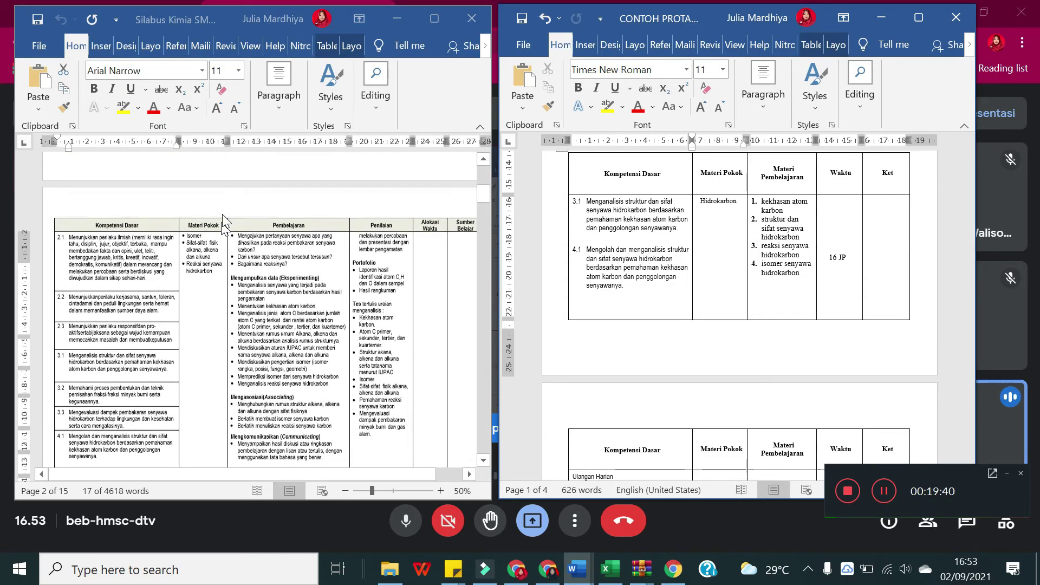
pyautogui.scroll(5, 222, 219)
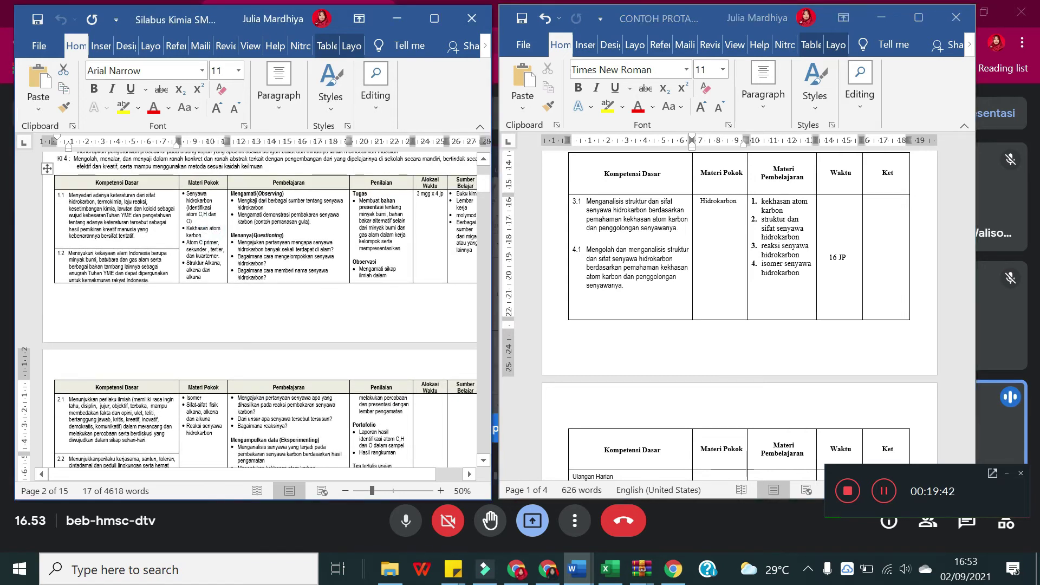
pyautogui.moveTo(216, 440); pyautogui.dragTo(203, 264)
pyautogui.click(203, 264)
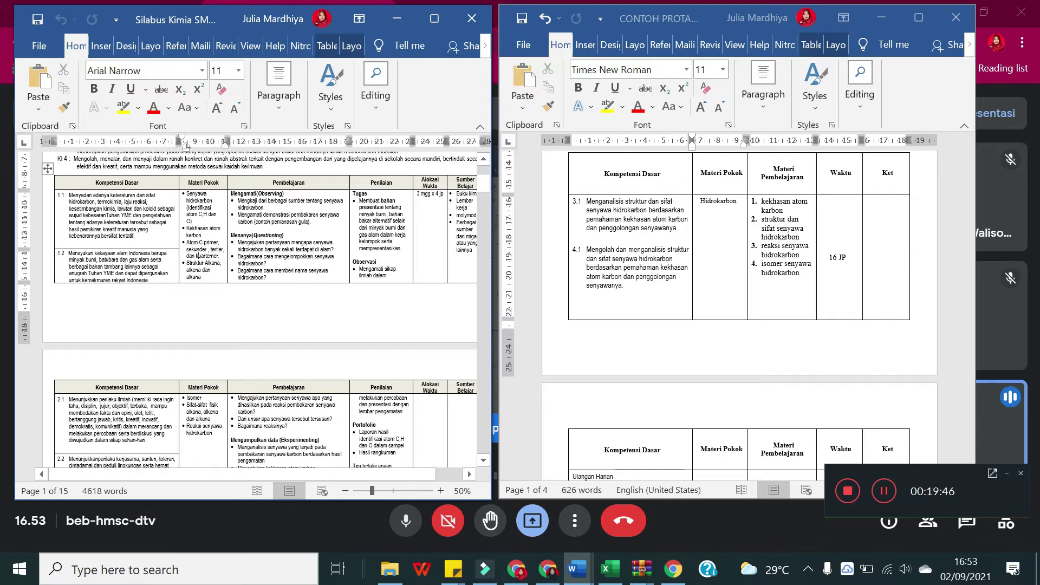
pyautogui.hotkey('alt', 'Tab')
pyautogui.click(219, 273)
pyautogui.scroll(-4, 266, 309)
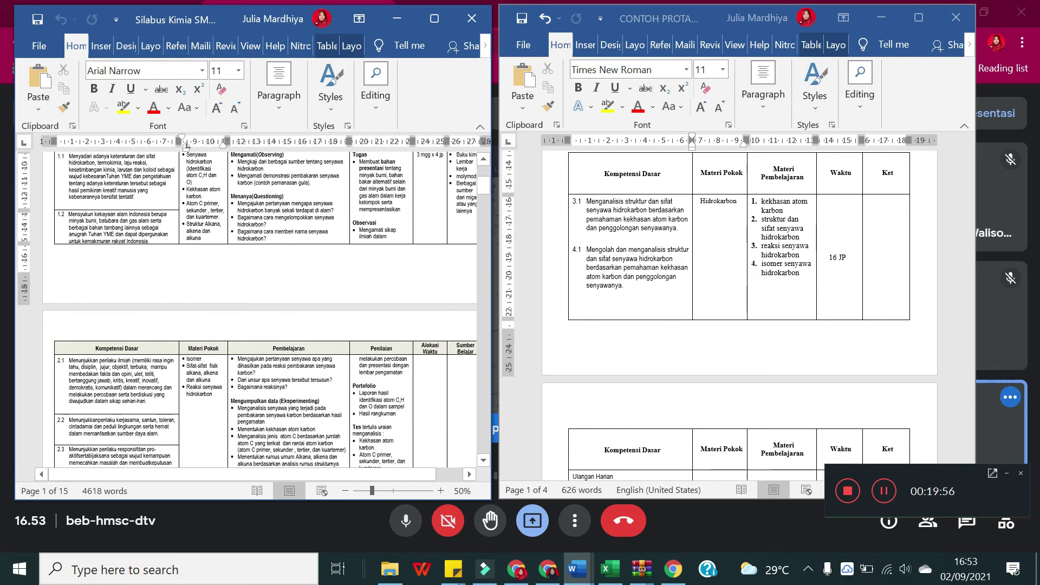
# Step: Replace 'Hidrokarbon' in the PROTA Materi Pokok cell with the syllabus's Materi Pokok list
pyautogui.moveTo(216, 361); pyautogui.dragTo(213, 428)
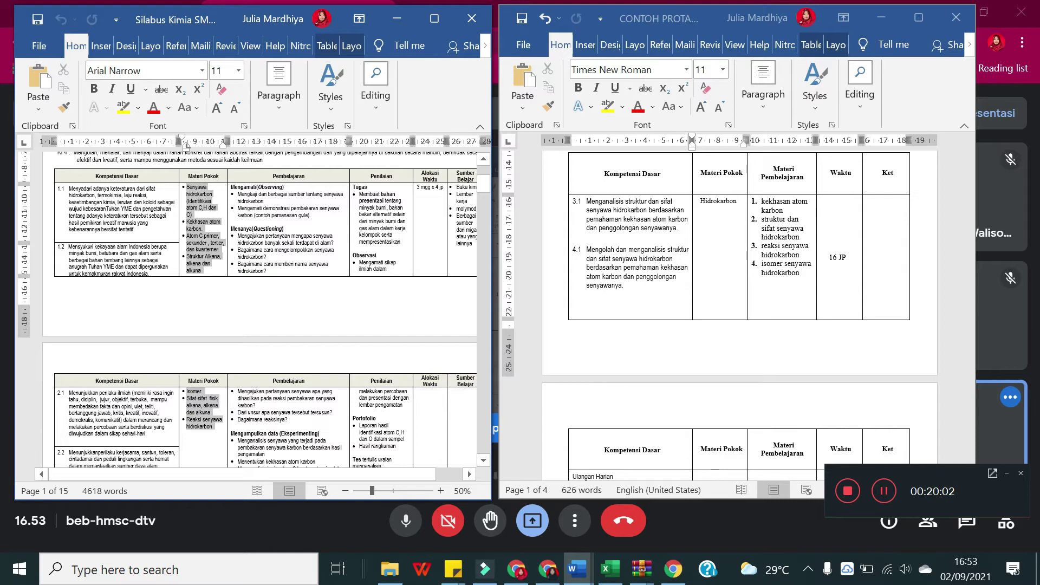
pyautogui.click(627, 352)
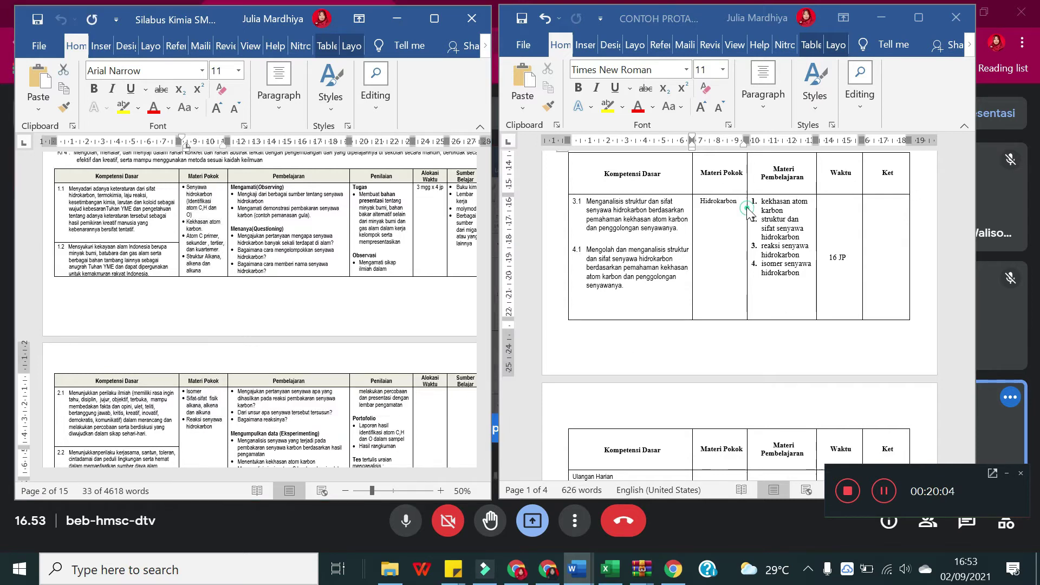
pyautogui.moveTo(737, 202); pyautogui.dragTo(702, 205)
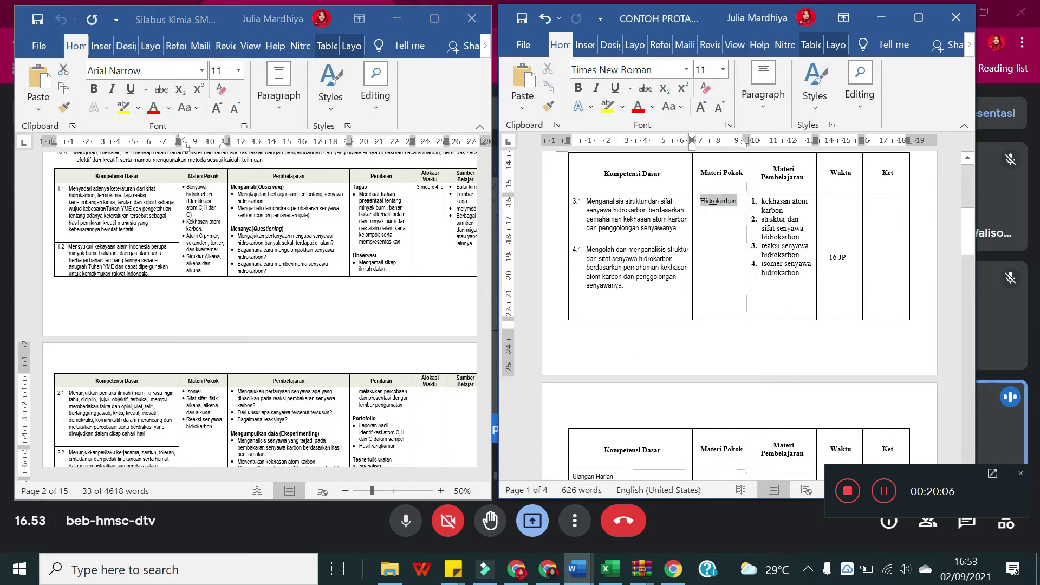
pyautogui.write('Senyawa hidrokarbon (Identifikasi atom C,H dan O) Kekhasan atom karbon. Atom C primer, sekunder , tertier, dan kuarterner. Struktur Alkana, alkena dan alkuna Isomer Sifat-sifat fisik alkana, alkena dan alkuna Reaksi senyawa hidrokarbon')
pyautogui.scroll(-5, 713, 253)
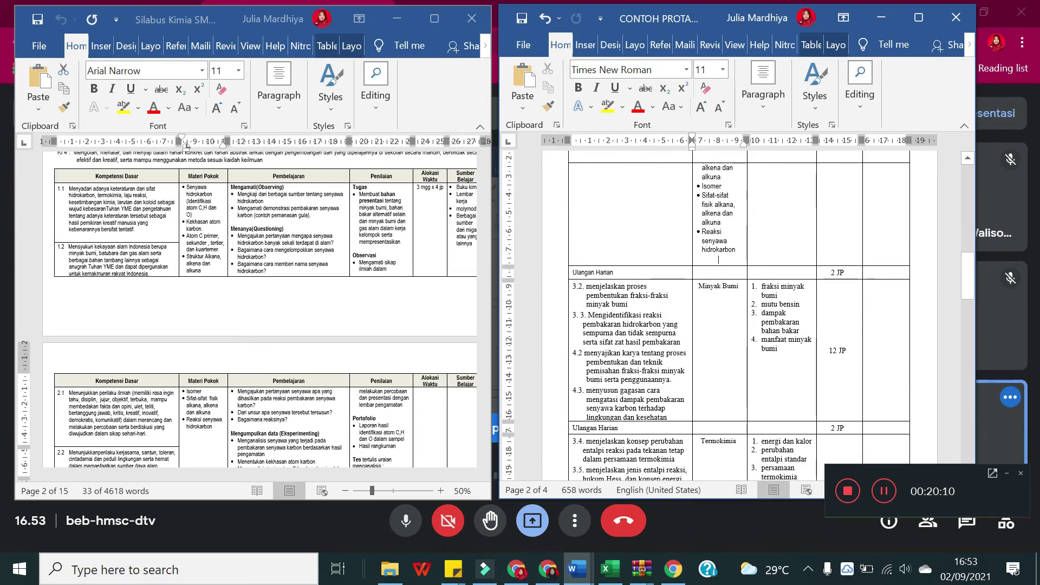
pyautogui.scroll(5, 713, 253)
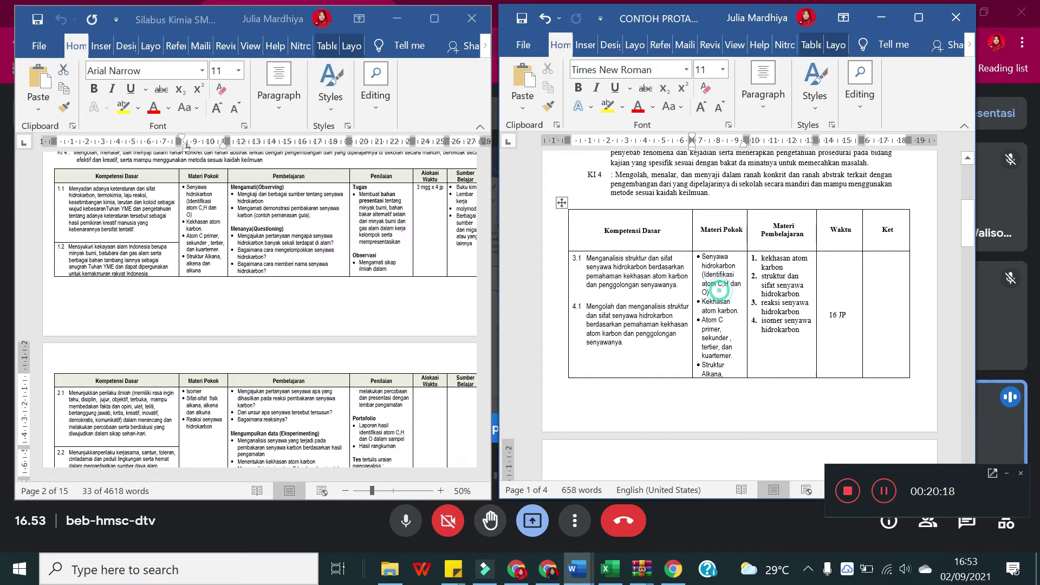
# Step: Undo the pasted list so Materi Pokok reads Hidrokarbon, then check the Materi Pembelajaran, Kompetensi Dasar and Waktu cells
pyautogui.click(713, 292)
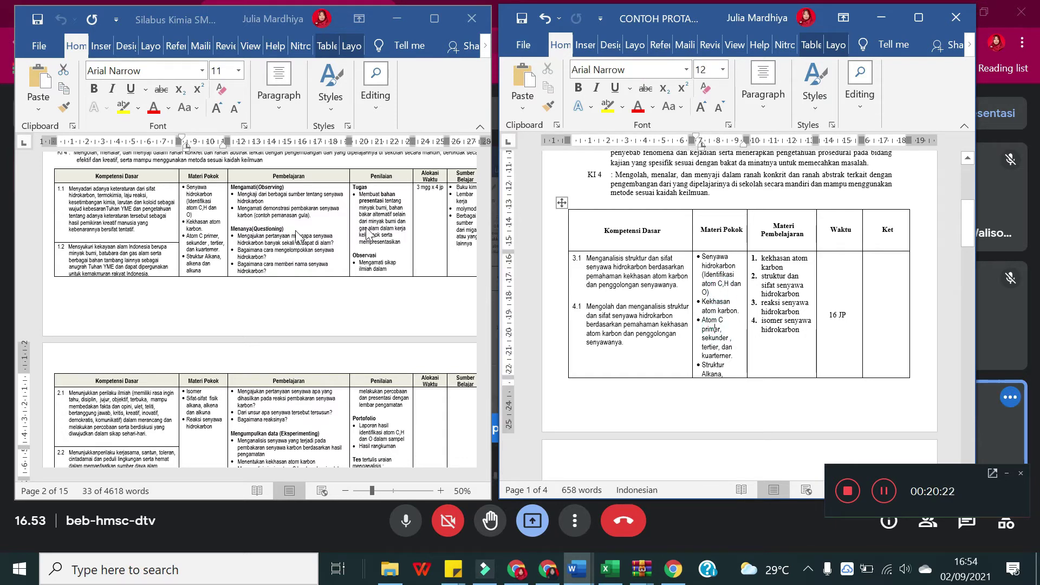
pyautogui.click(709, 238)
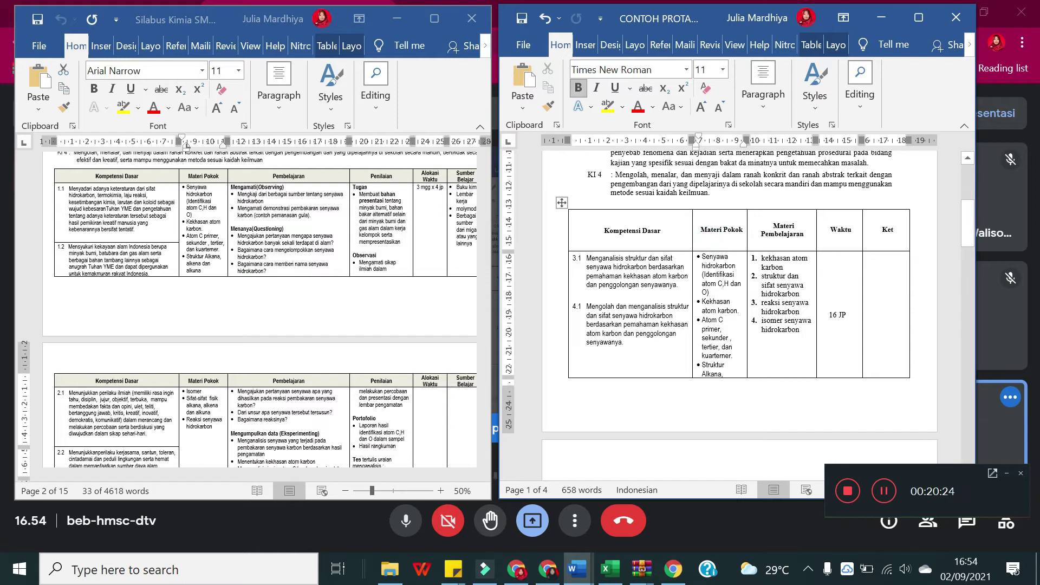
pyautogui.click(710, 291)
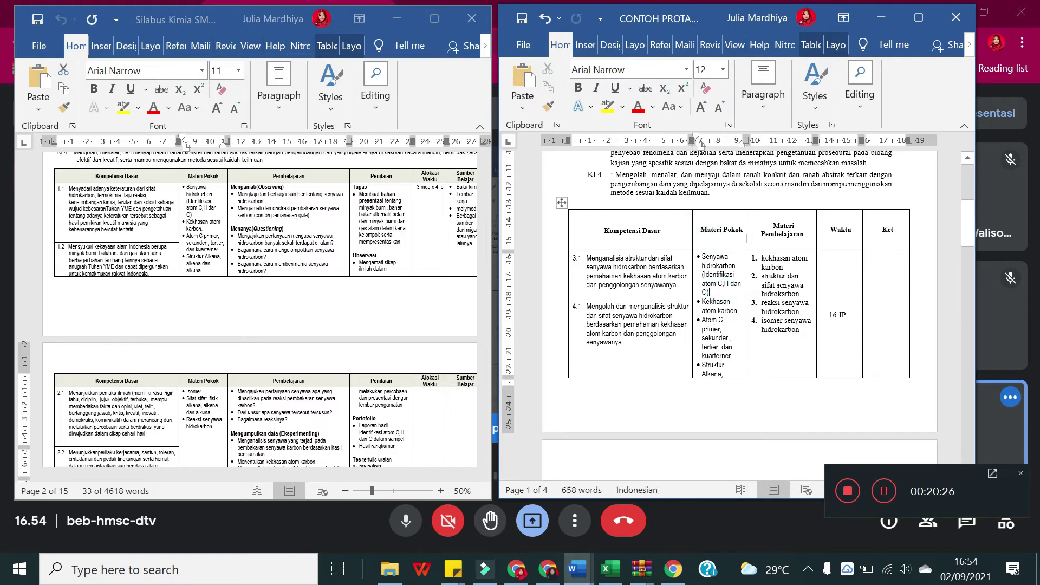
pyautogui.hotkey('ctrl', 'z')
pyautogui.hotkey('ctrl', 'z')
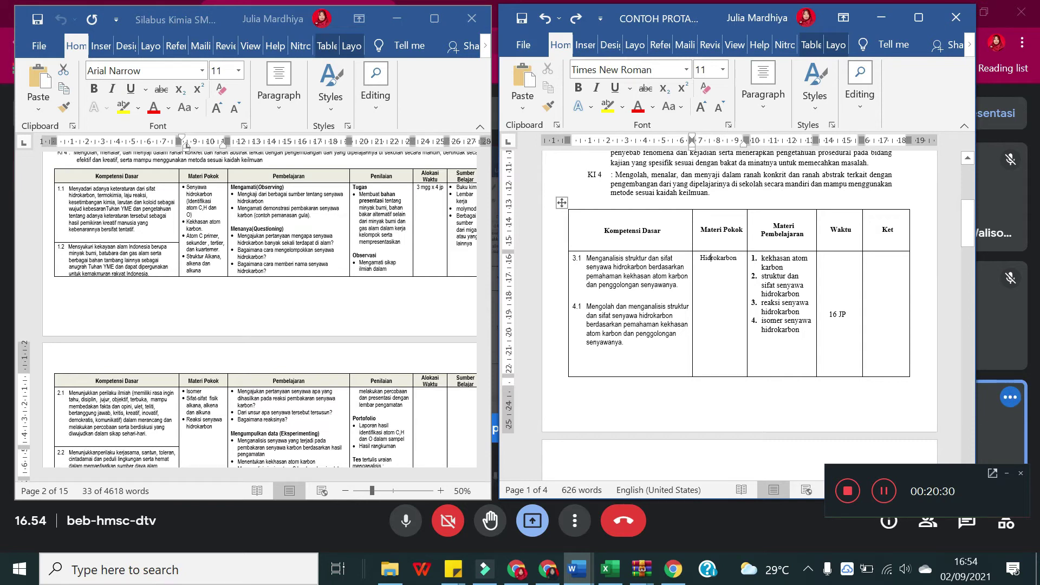
pyautogui.click(781, 329)
pyautogui.click(618, 297)
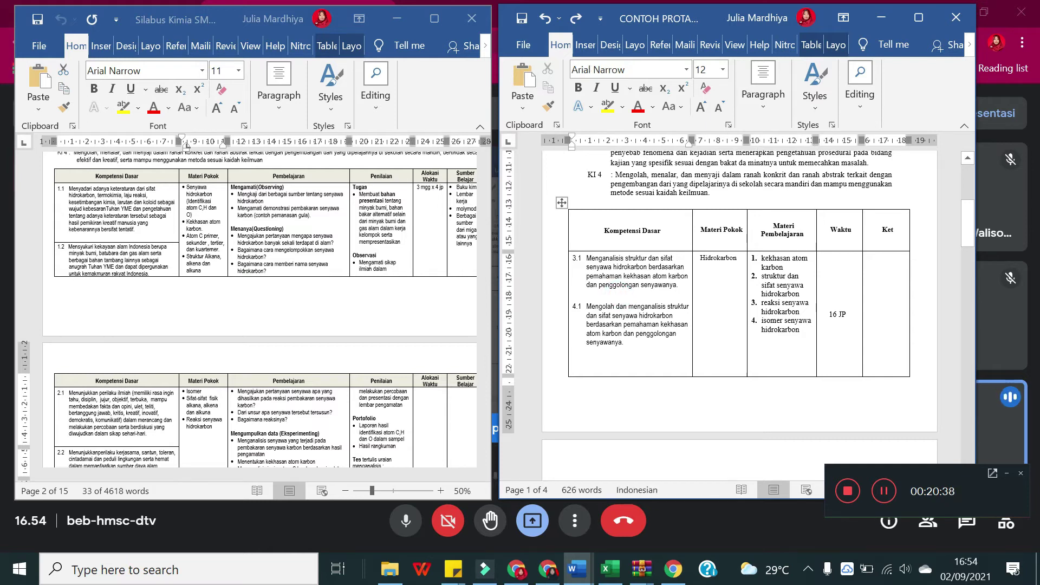
pyautogui.click(858, 312)
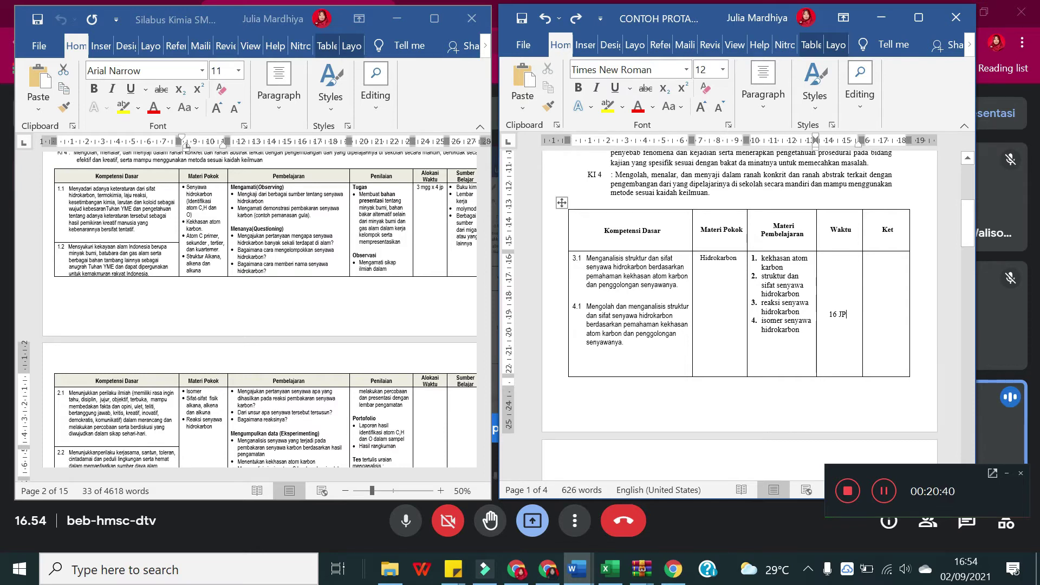
pyautogui.scroll(-5, 739, 315)
pyautogui.scroll(-2, 601, 308)
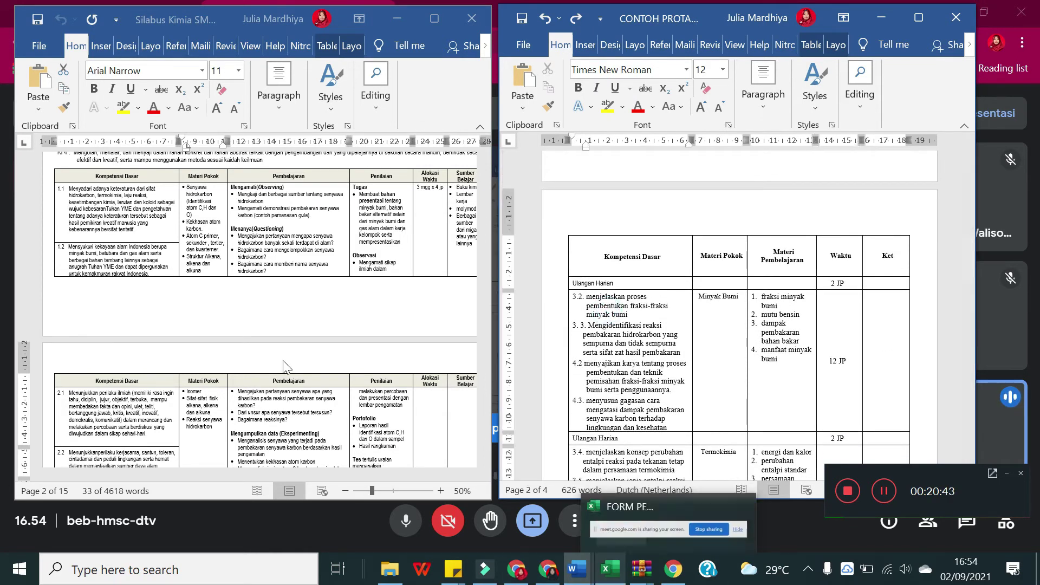
pyautogui.moveTo(610, 569)
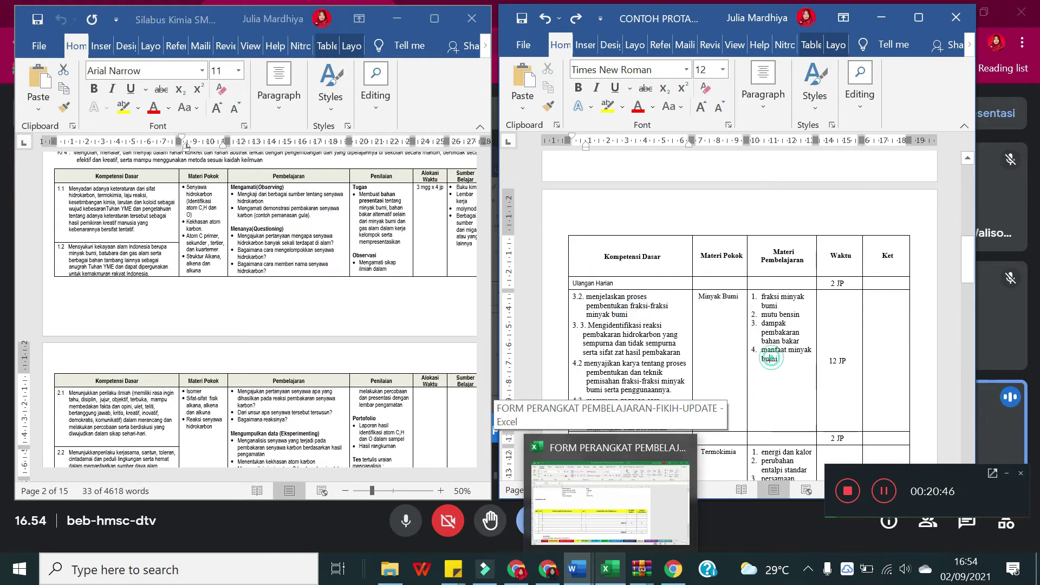
pyautogui.scroll(-2, 768, 313)
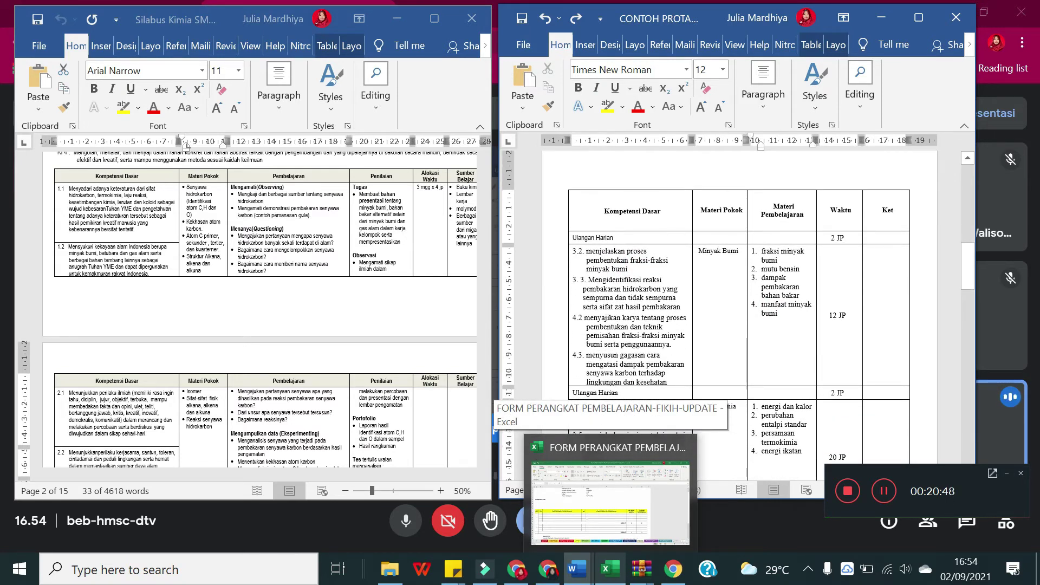
pyautogui.click(704, 337)
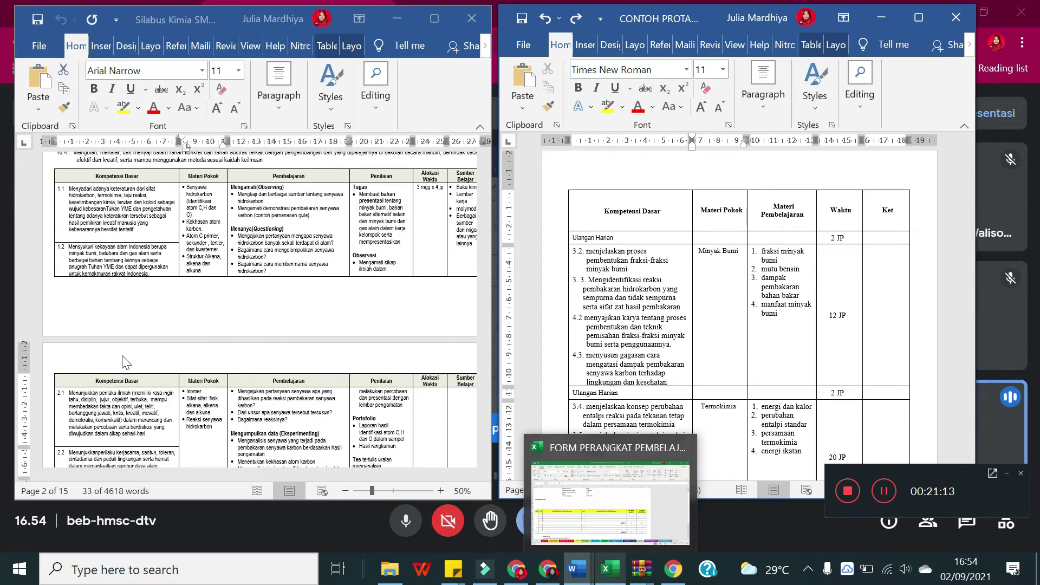
pyautogui.scroll(-5, 125, 362)
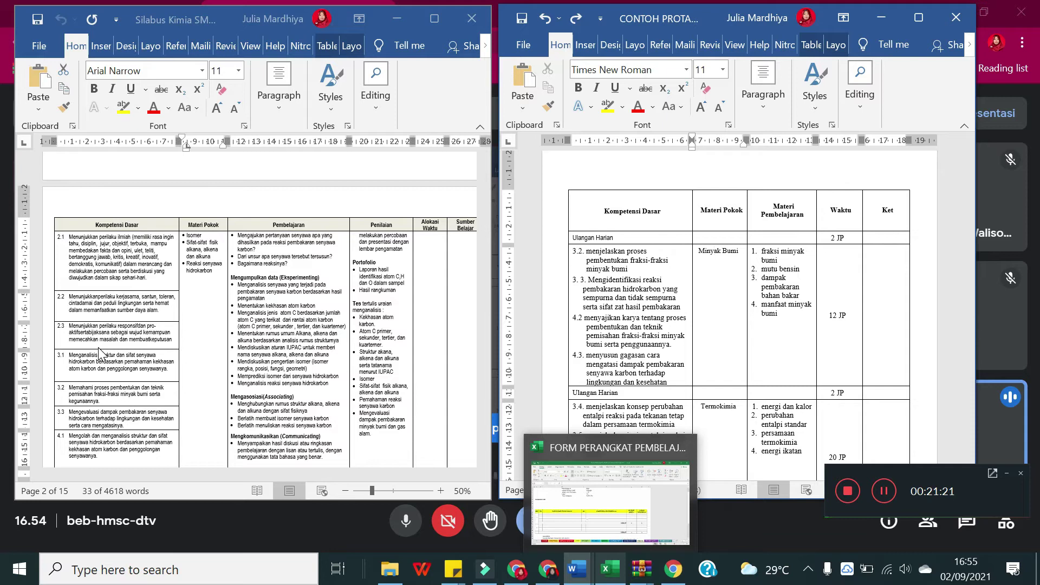
pyautogui.scroll(-3, 99, 352)
pyautogui.scroll(-2, 98, 348)
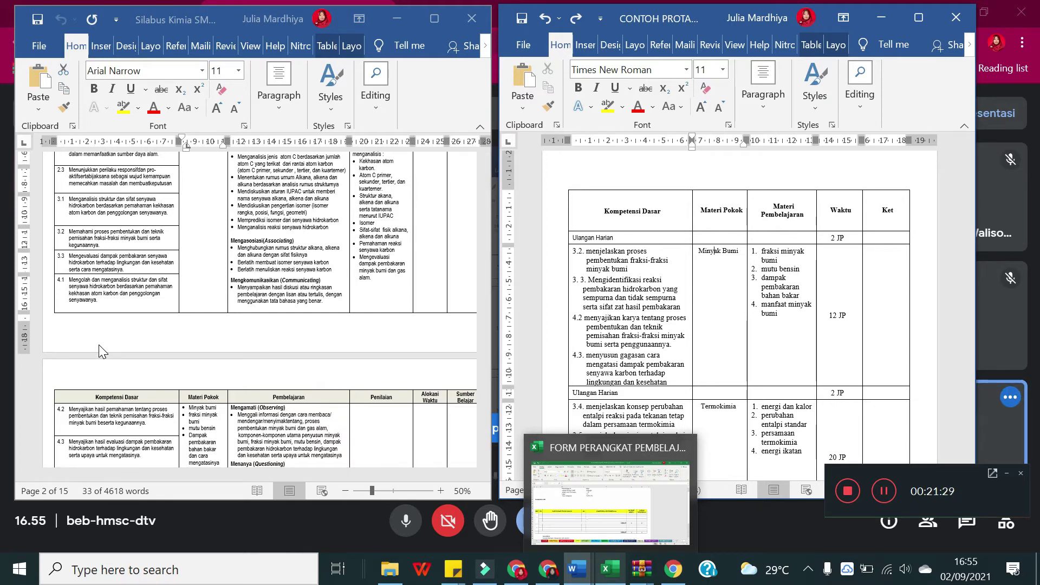
pyautogui.scroll(-1, 99, 344)
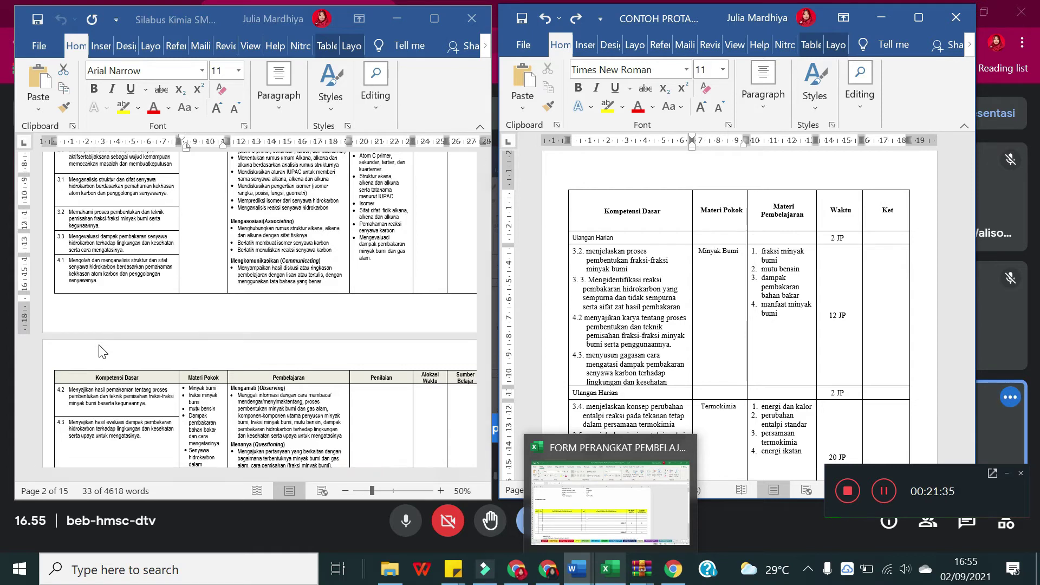
pyautogui.click(582, 316)
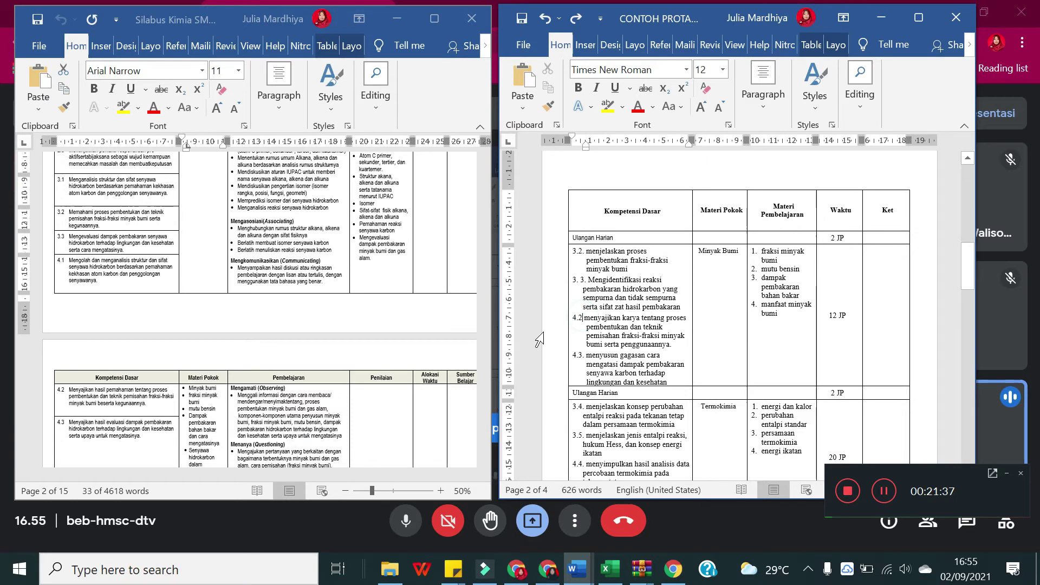
pyautogui.click(128, 279)
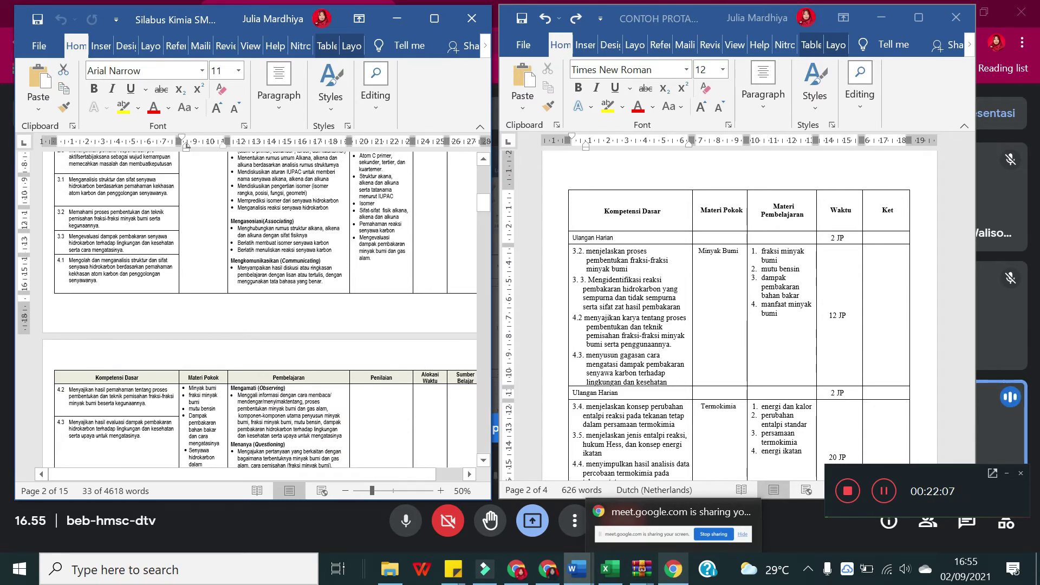
pyautogui.scroll(-1, 260, 311)
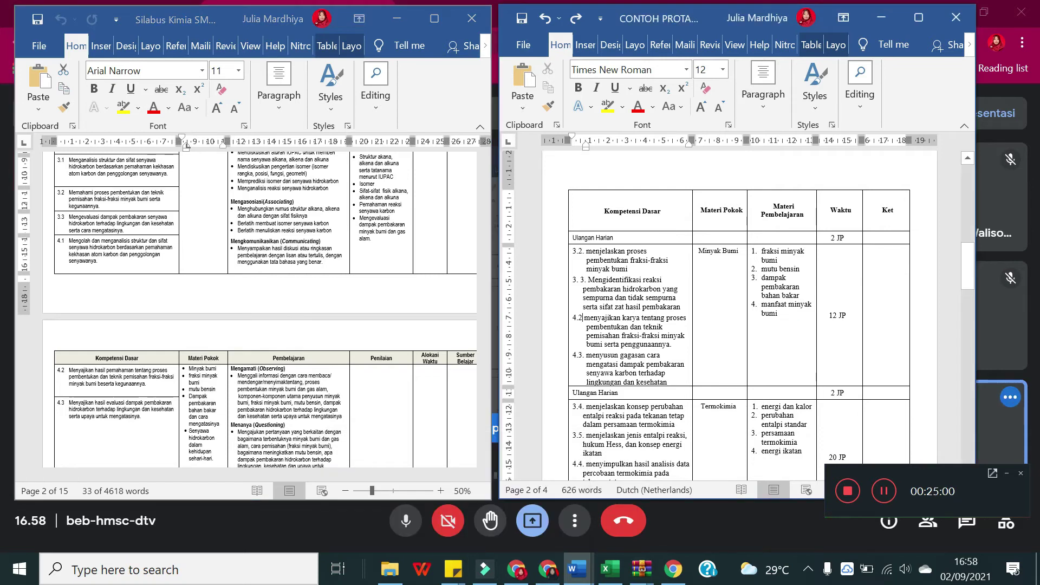
# Step: Scroll the PROTA to its Termokimia and Laju Reaksi rows and the syllabus to page 4 with KD 3.4–4.5
pyautogui.scroll(6, 806, 321)
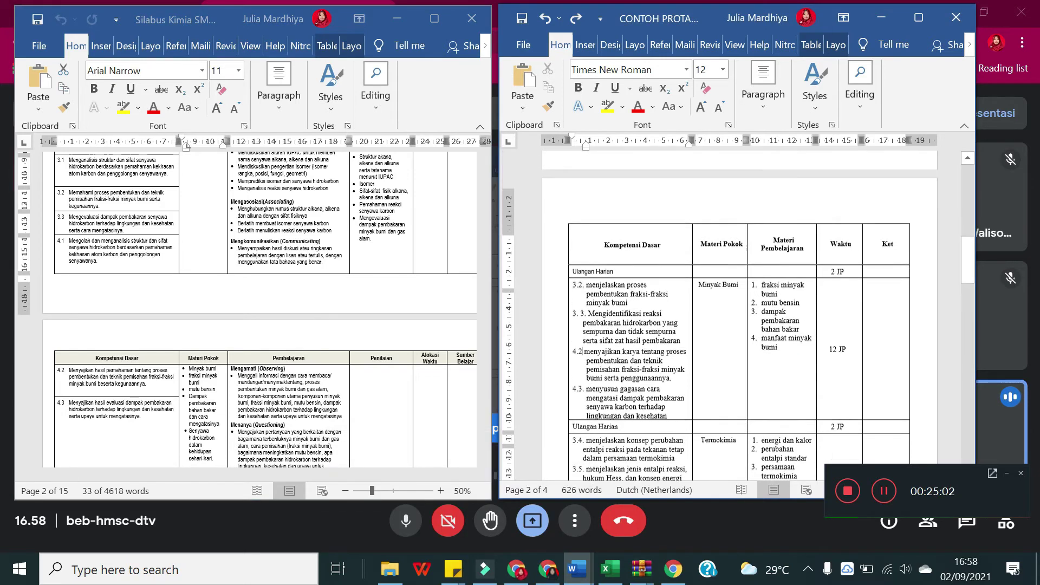
pyautogui.scroll(2, 806, 321)
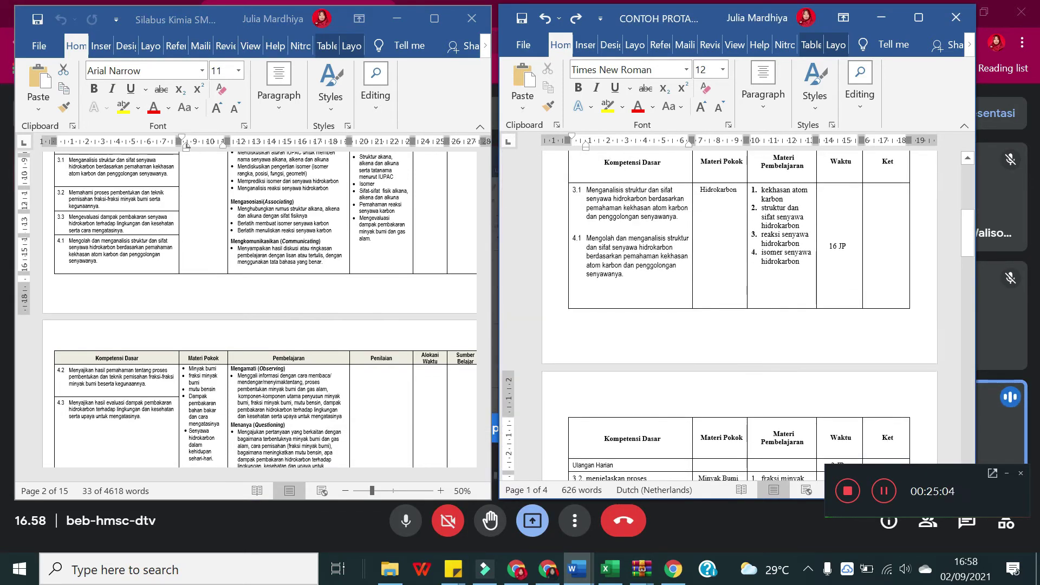
pyautogui.scroll(-4, 645, 377)
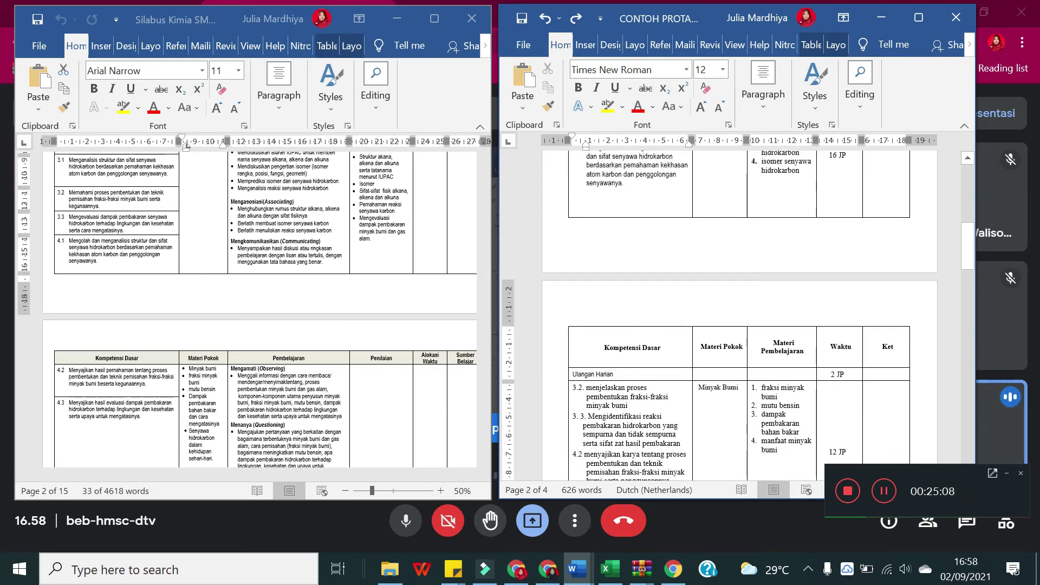
pyautogui.scroll(-4, 768, 346)
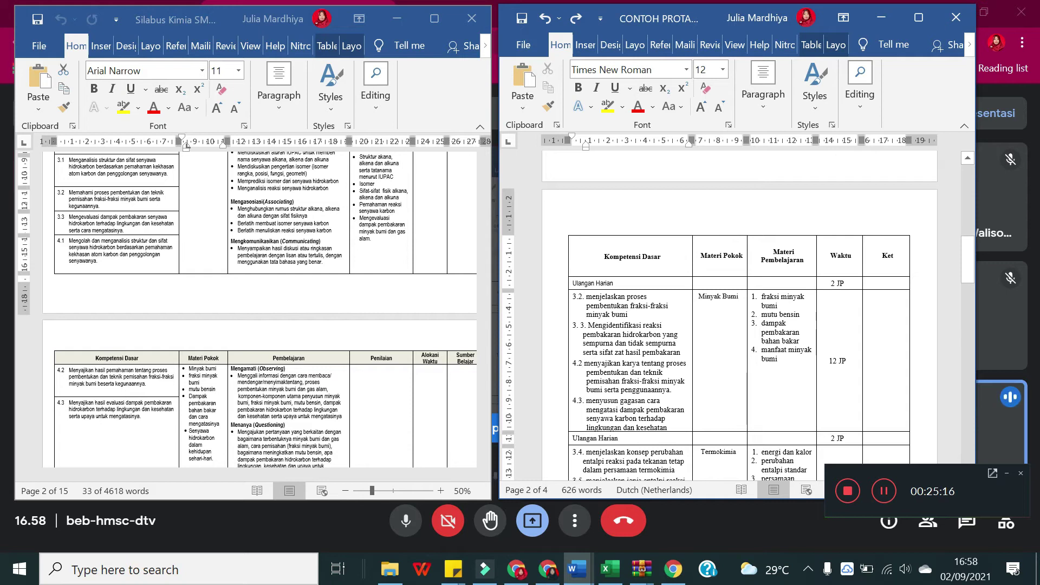
pyautogui.scroll(-2, 816, 404)
pyautogui.scroll(-3, 816, 401)
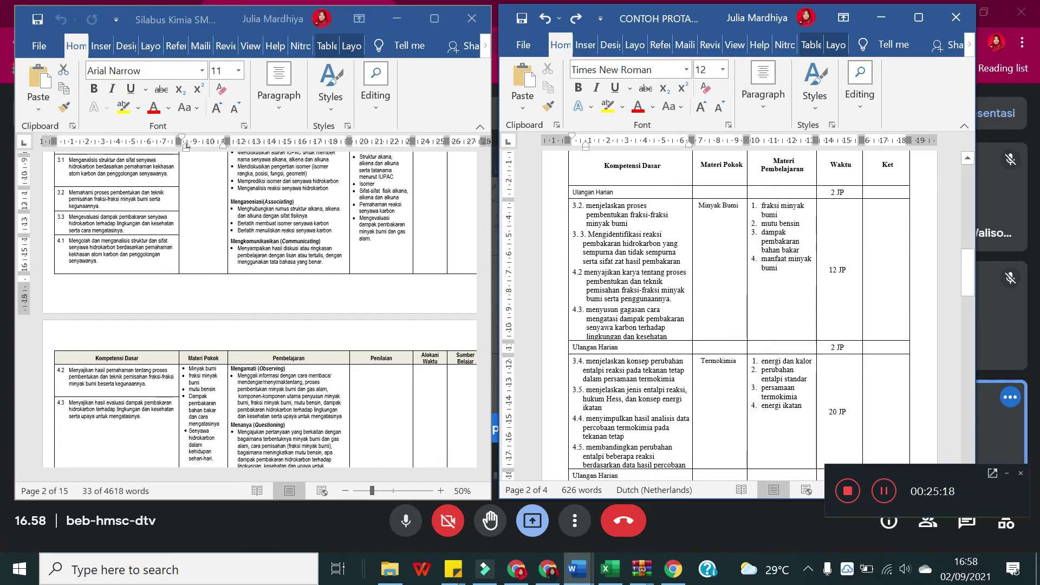
pyautogui.scroll(-10, 136, 321)
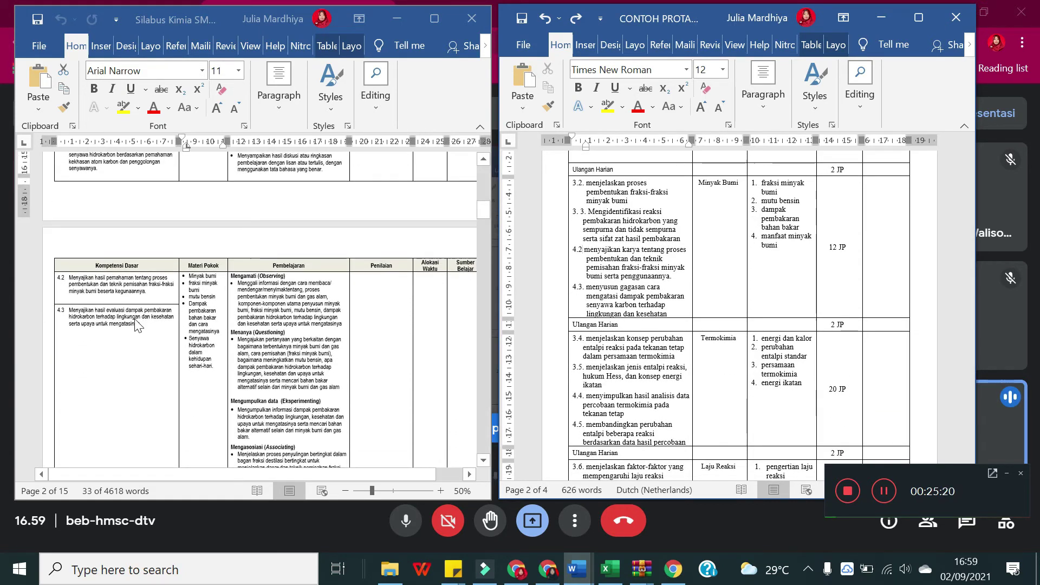
pyautogui.scroll(-10, 136, 321)
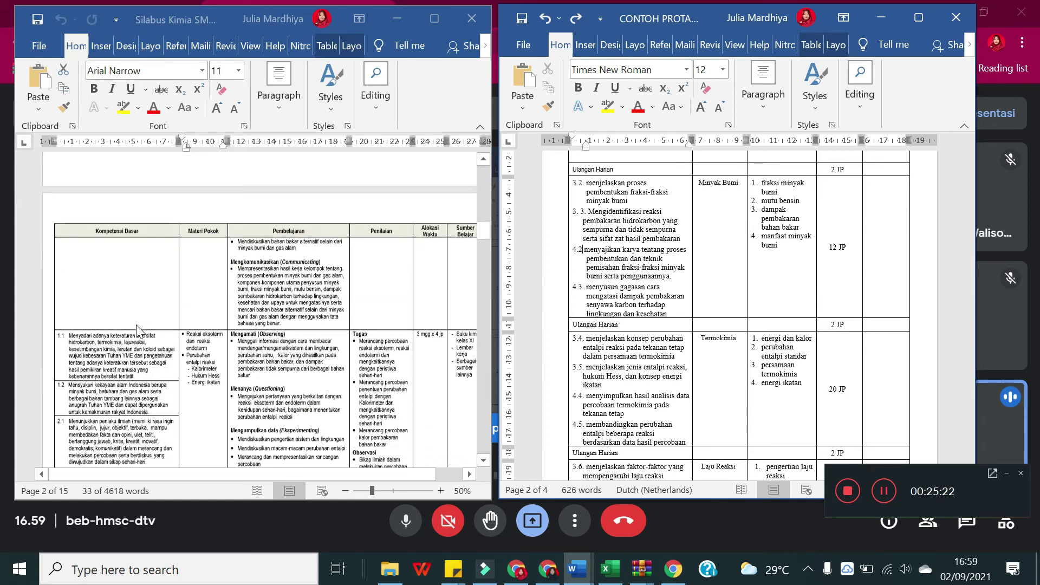
pyautogui.scroll(-9, 137, 327)
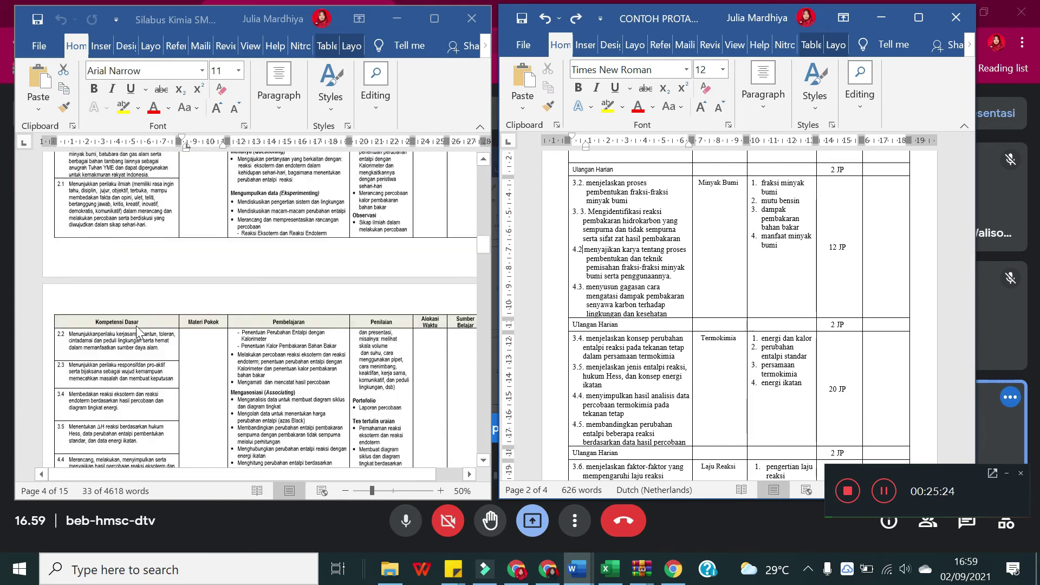
pyautogui.scroll(-3, 137, 331)
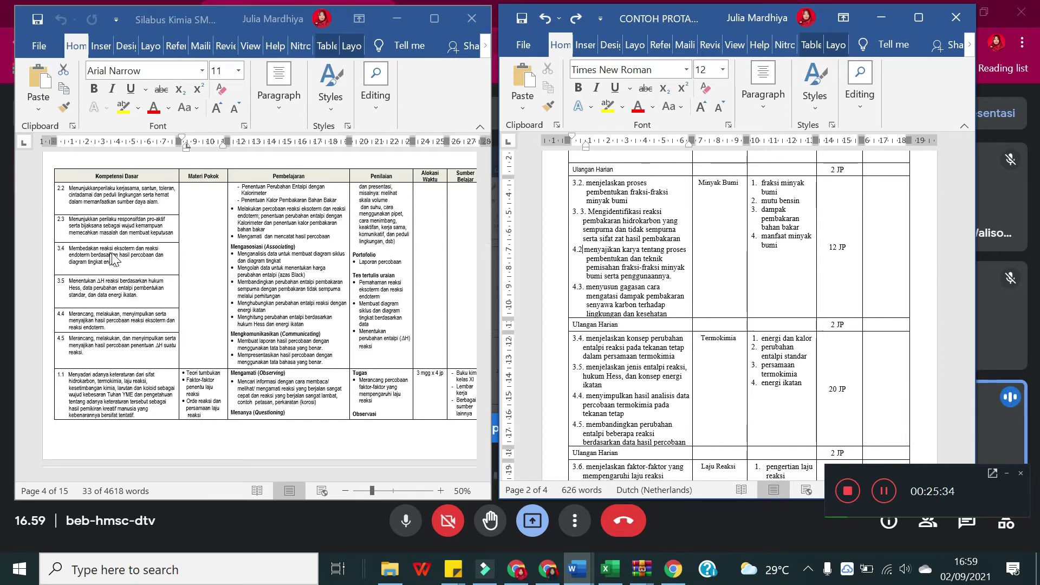
# Step: Copy the KD 3.4 text from the syllabus after reviewing the PROTA's Termokimia cell
pyautogui.click(145, 266)
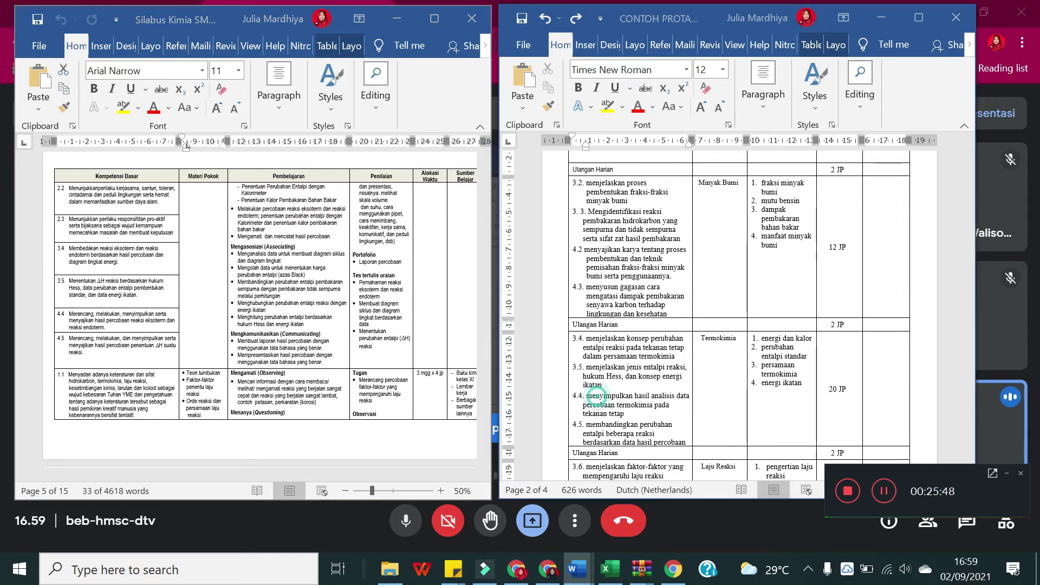
pyautogui.click(590, 403)
pyautogui.click(671, 413)
pyautogui.scroll(-1, 738, 315)
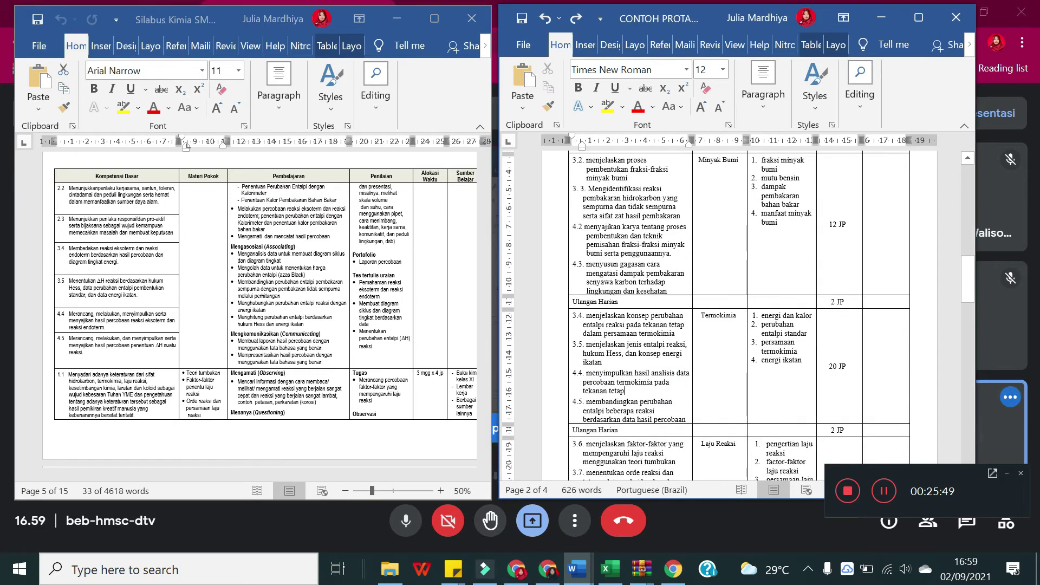
pyautogui.click(686, 403)
pyautogui.click(135, 274)
pyautogui.click(75, 250)
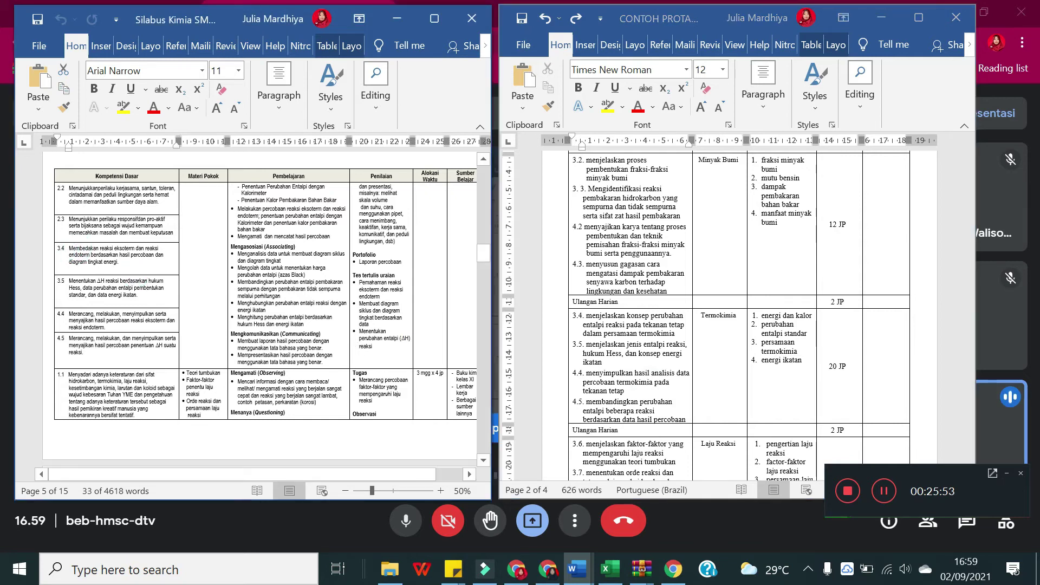
pyautogui.moveTo(120, 262); pyautogui.dragTo(68, 248)
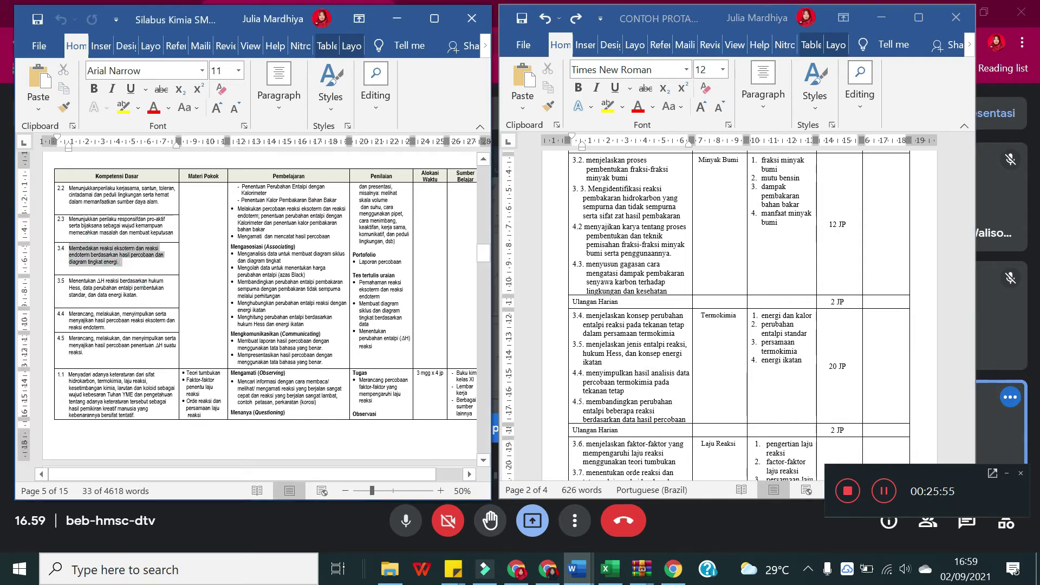
pyautogui.click(125, 325)
pyautogui.moveTo(120, 263); pyautogui.dragTo(54, 258)
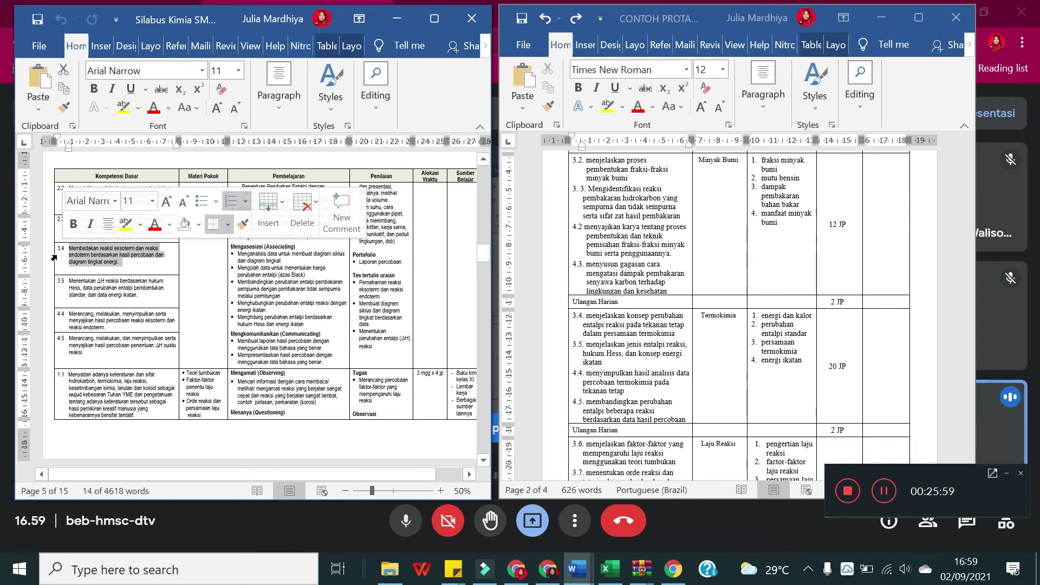
pyautogui.hotkey('ctrl', 'c')
# Step: Delete the old items in the Termokimia KD cell, undoing the trial pastes that followed
pyautogui.click(647, 382)
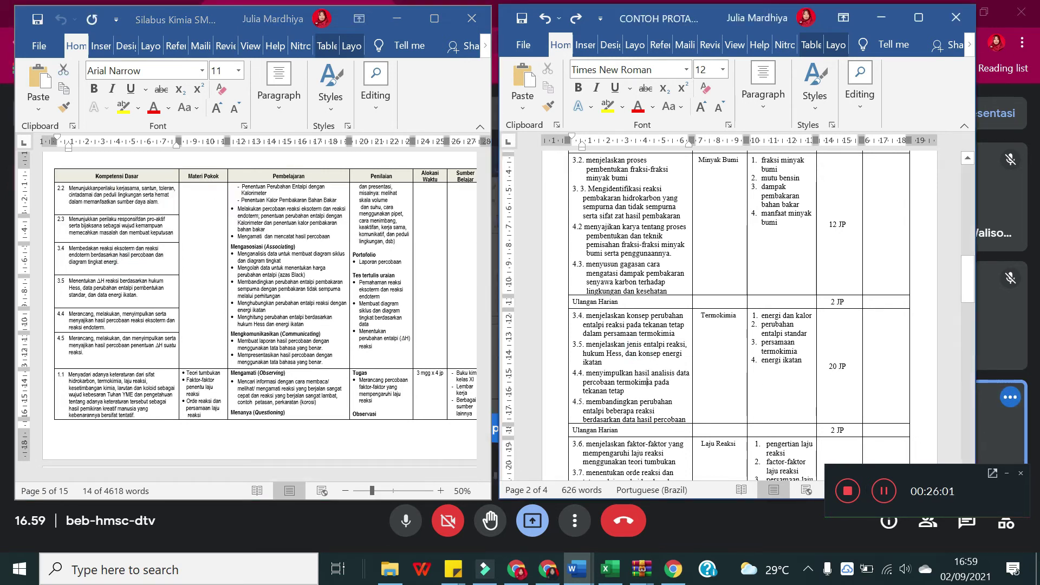
pyautogui.moveTo(687, 421); pyautogui.dragTo(579, 316)
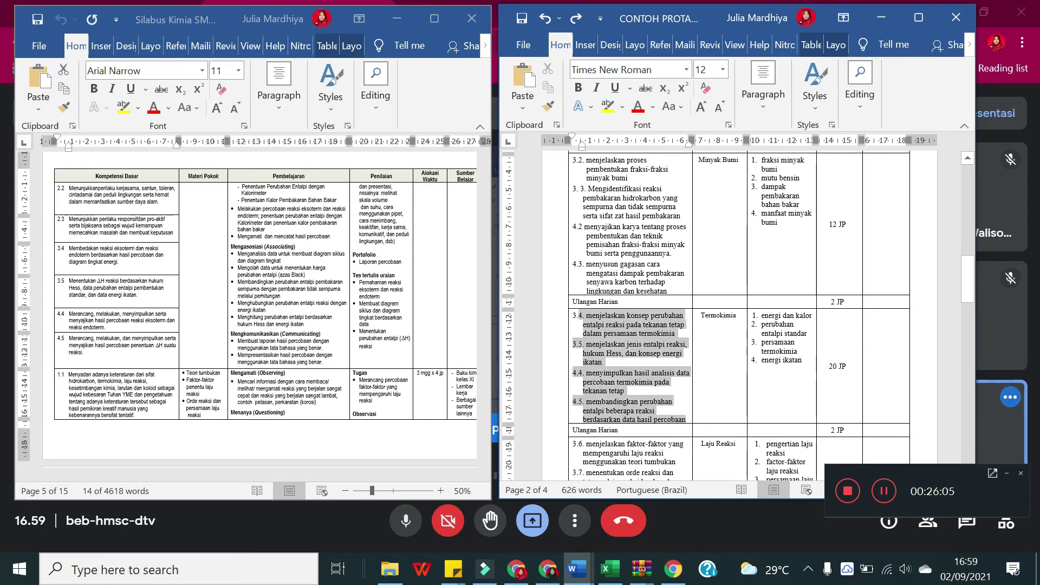
pyautogui.press('Delete')
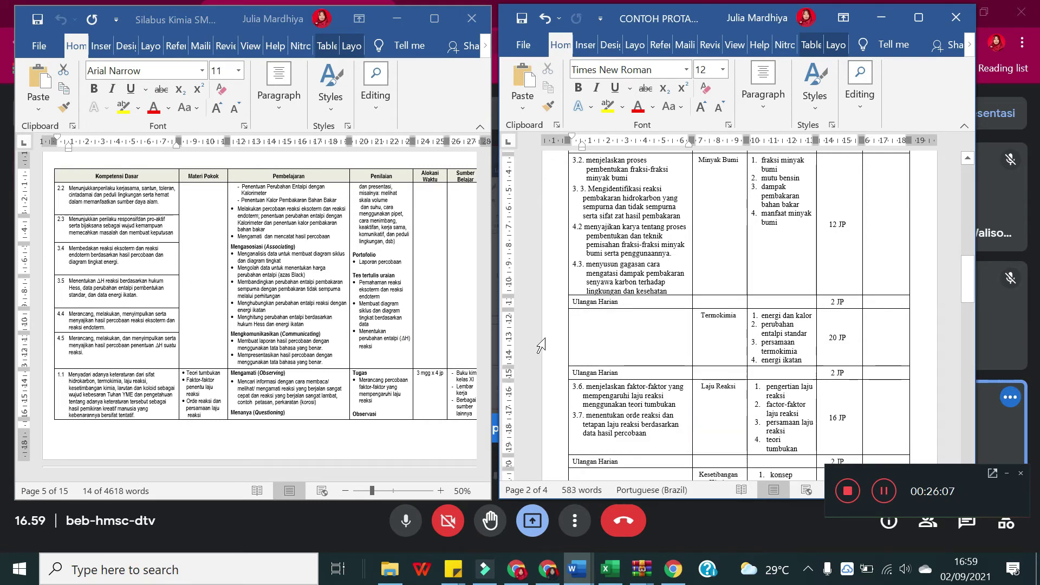
pyautogui.hotkey('ctrl', 'v')
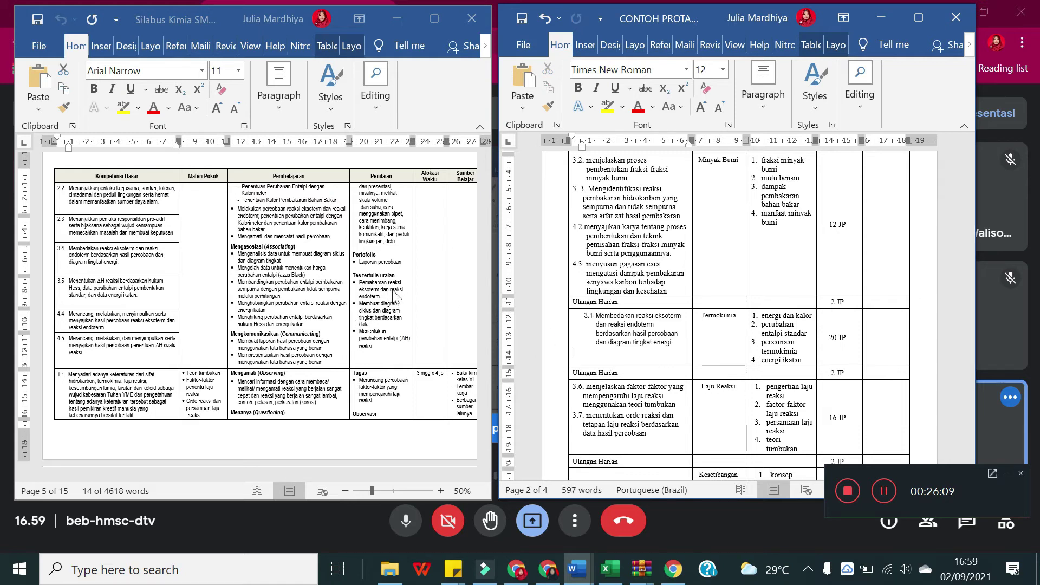
pyautogui.click(585, 319)
pyautogui.hotkey('ctrl', 'z')
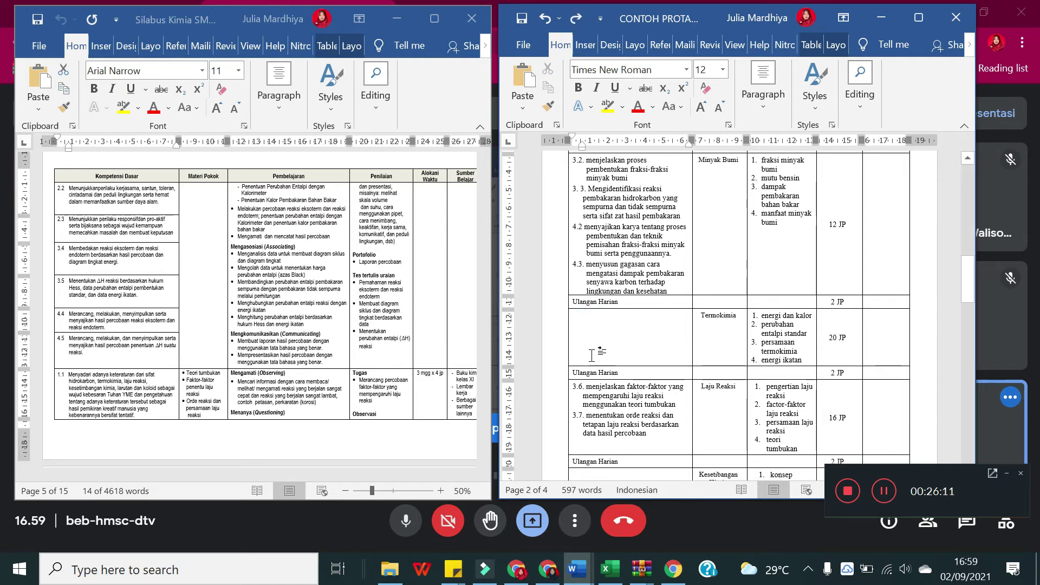
pyautogui.rightClick(581, 321)
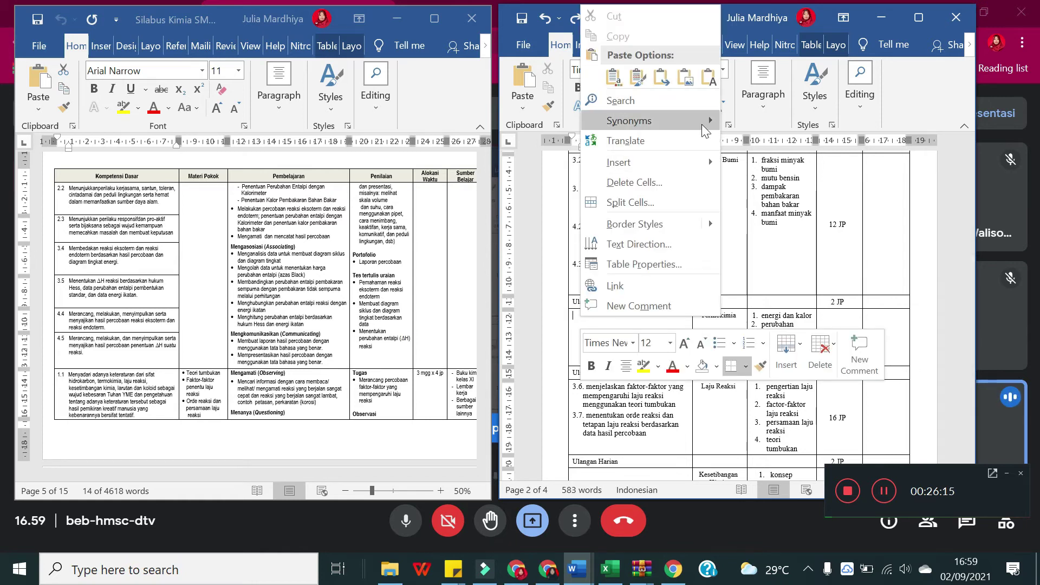
pyautogui.click(640, 81)
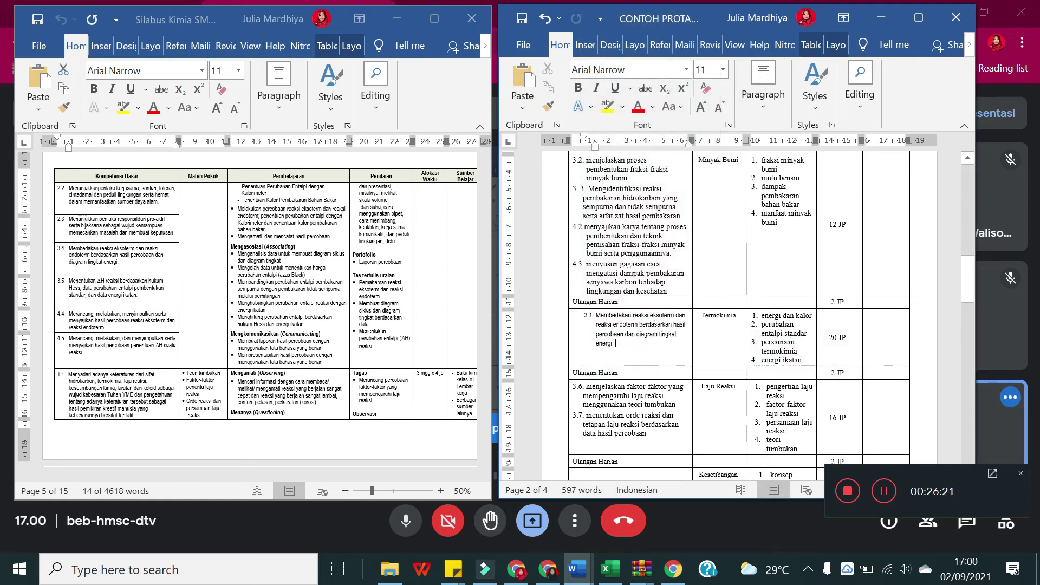
pyautogui.hotkey('ctrl', 'z')
# Step: Paste the KD 3.4 exothermic/endothermic text into the empty Termokimia cell via Paste Options
pyautogui.click(121, 263)
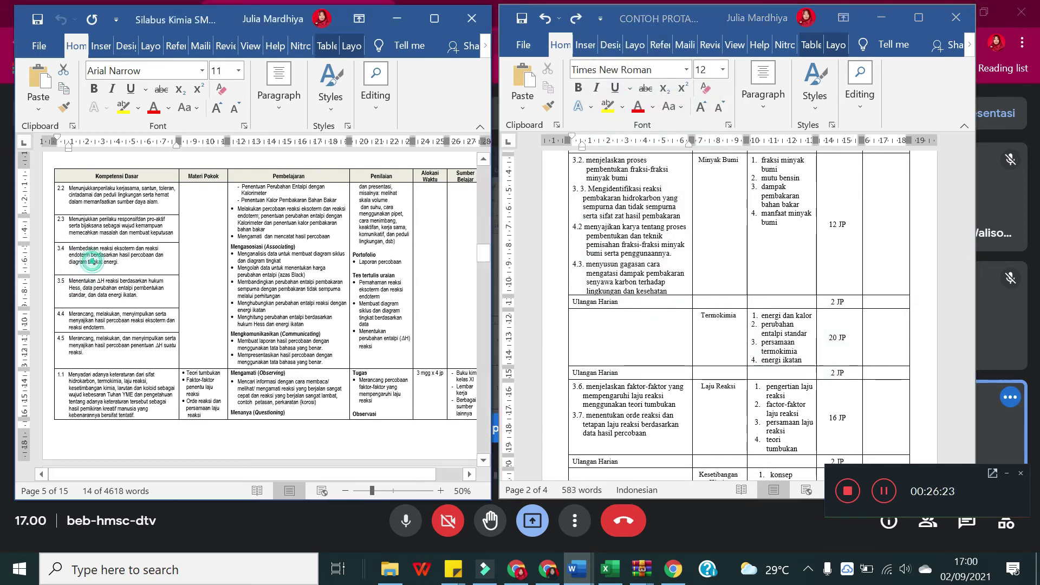
pyautogui.moveTo(120, 263); pyautogui.dragTo(69, 249)
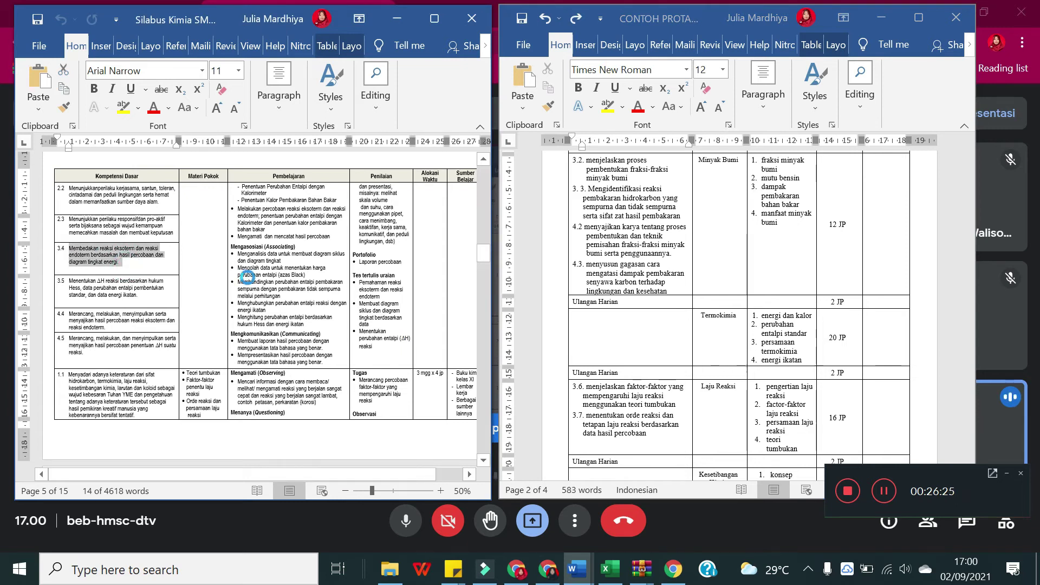
pyautogui.click(583, 320)
pyautogui.rightClick(584, 320)
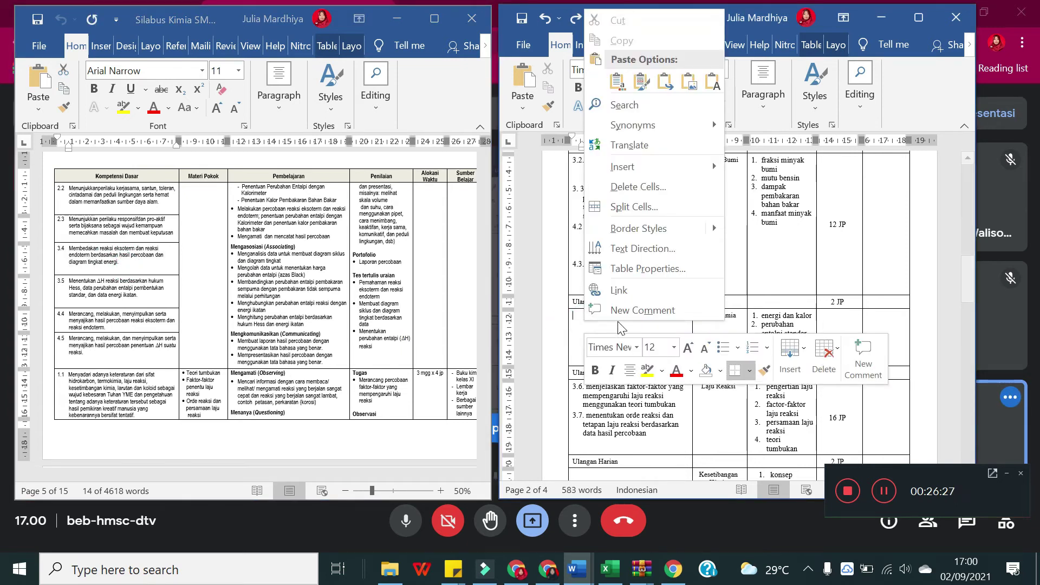
pyautogui.click(712, 83)
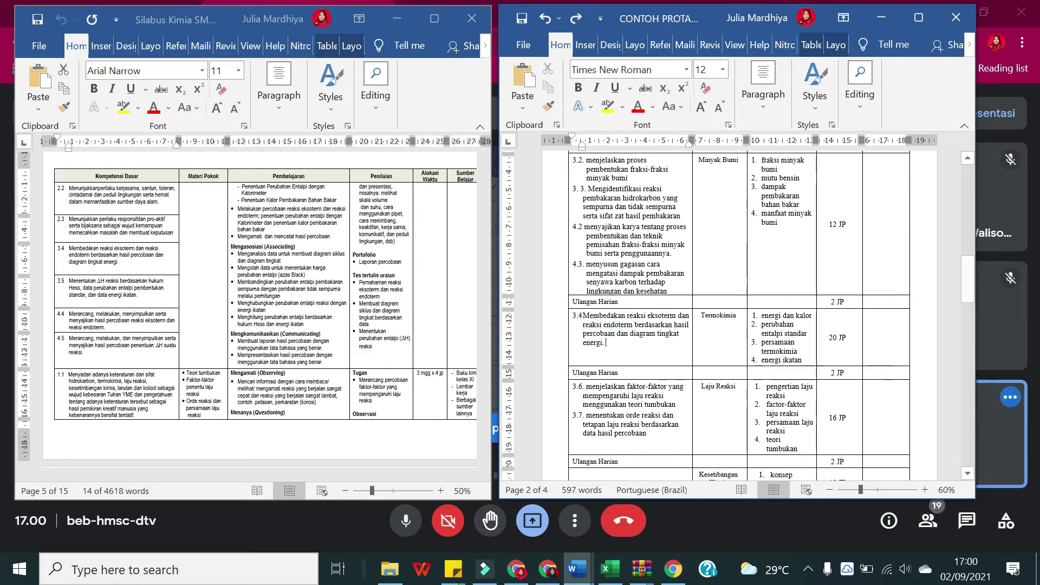
pyautogui.hotkey('ctrl', 'z')
pyautogui.hotkey('ctrl', 'z')
pyautogui.rightClick(593, 328)
pyautogui.click(624, 58)
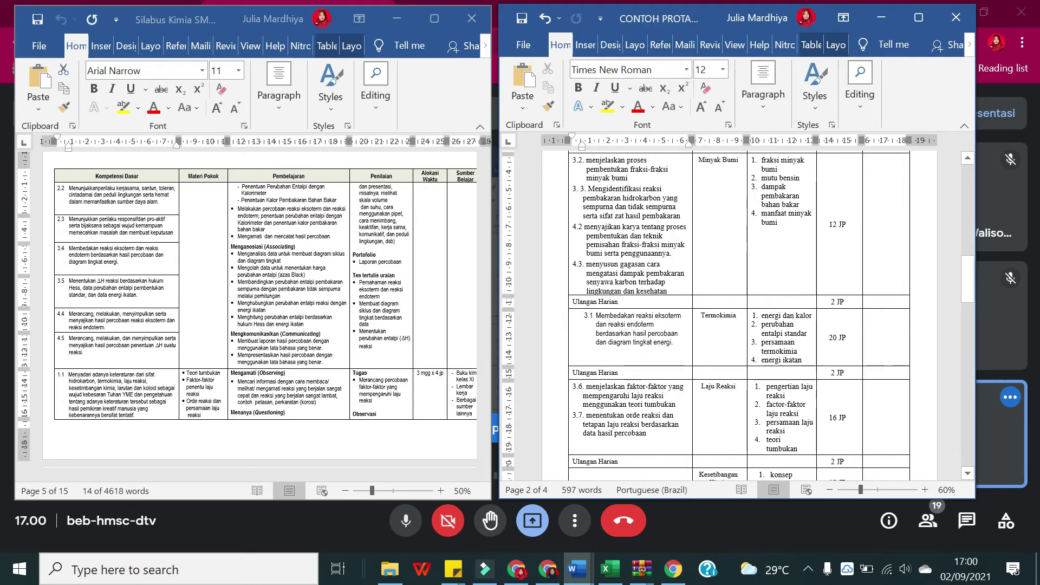
# Step: Copy the KD 3.5 Hess's law text and paste it into the cell as item 3.2
pyautogui.click(138, 295)
pyautogui.moveTo(138, 295); pyautogui.dragTo(69, 281)
pyautogui.hotkey('ctrl', 'c')
pyautogui.click(682, 342)
pyautogui.rightClick(685, 346)
pyautogui.click(707, 317)
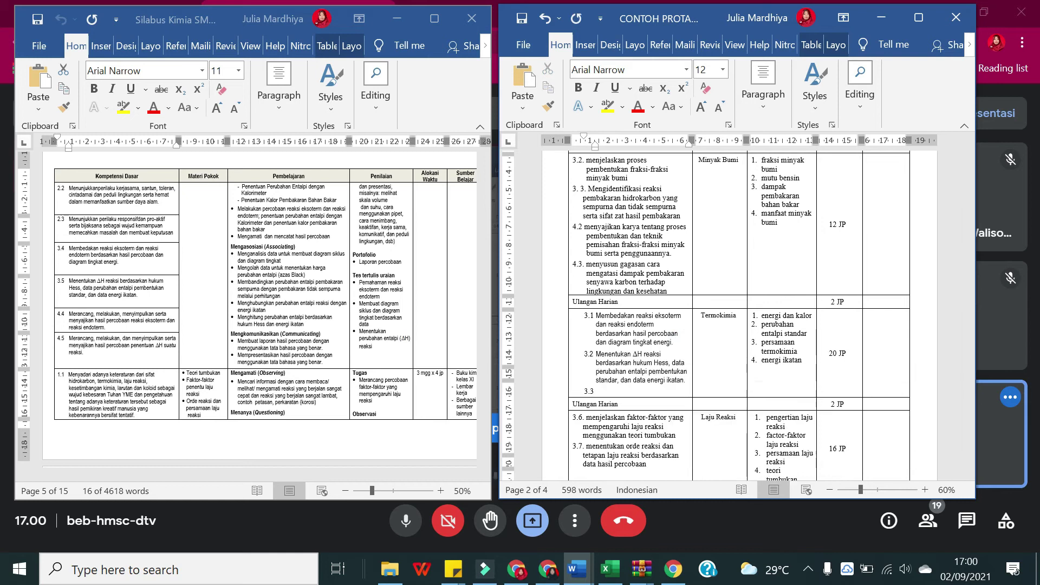
# Step: Try pasting the syllabus's KD 4.4 and 4.5 cells into the PROTA table, undoing the overwritten rows
pyautogui.hotkey('alt', 'Tab')
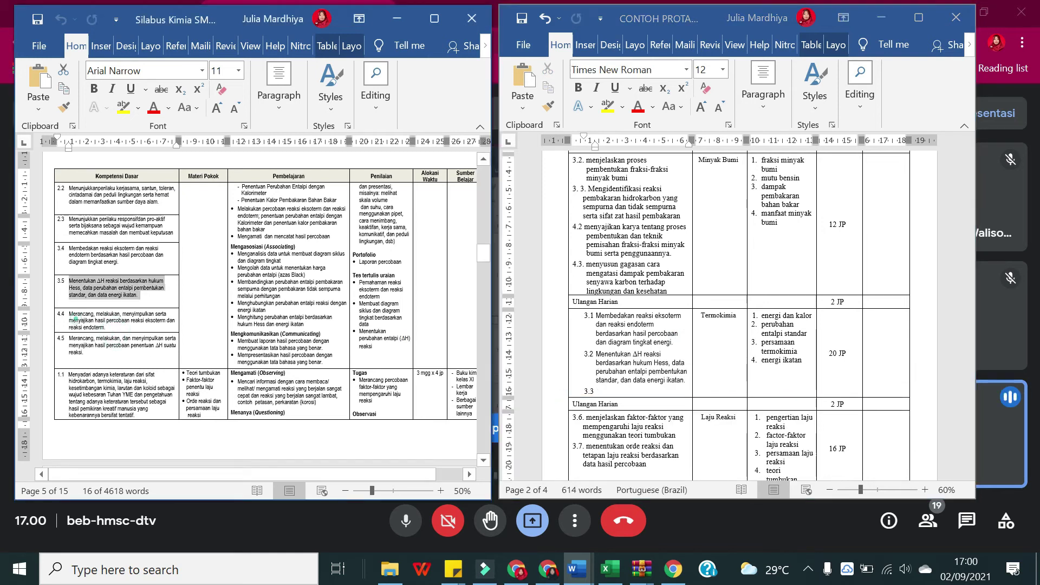
pyautogui.moveTo(75, 319); pyautogui.dragTo(90, 349)
pyautogui.hotkey('ctrl', 'c')
pyautogui.hotkey('alt', 'Tab')
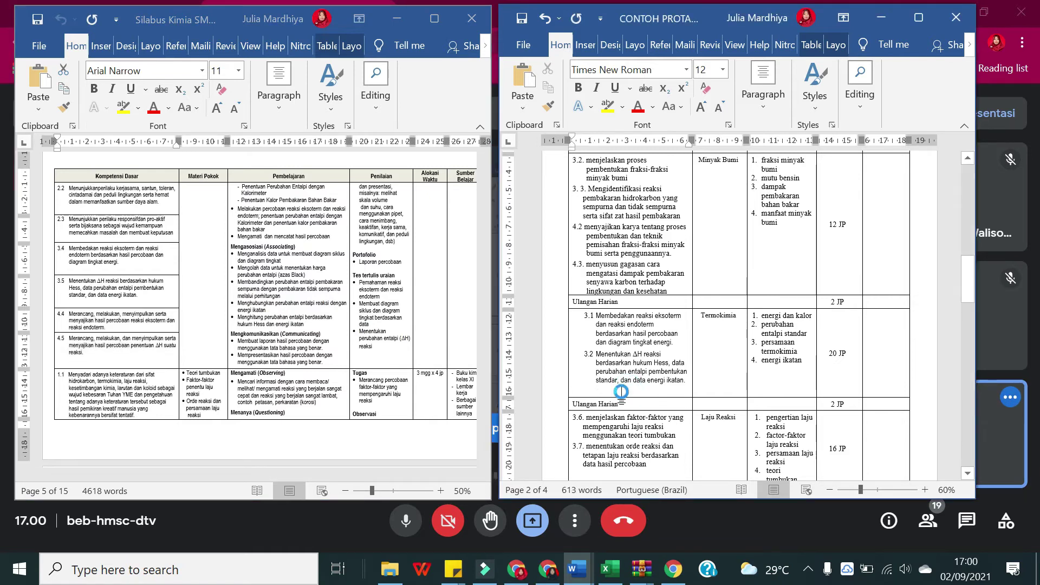
pyautogui.hotkey('ctrl', 'v')
pyautogui.hotkey('ctrl', 'z')
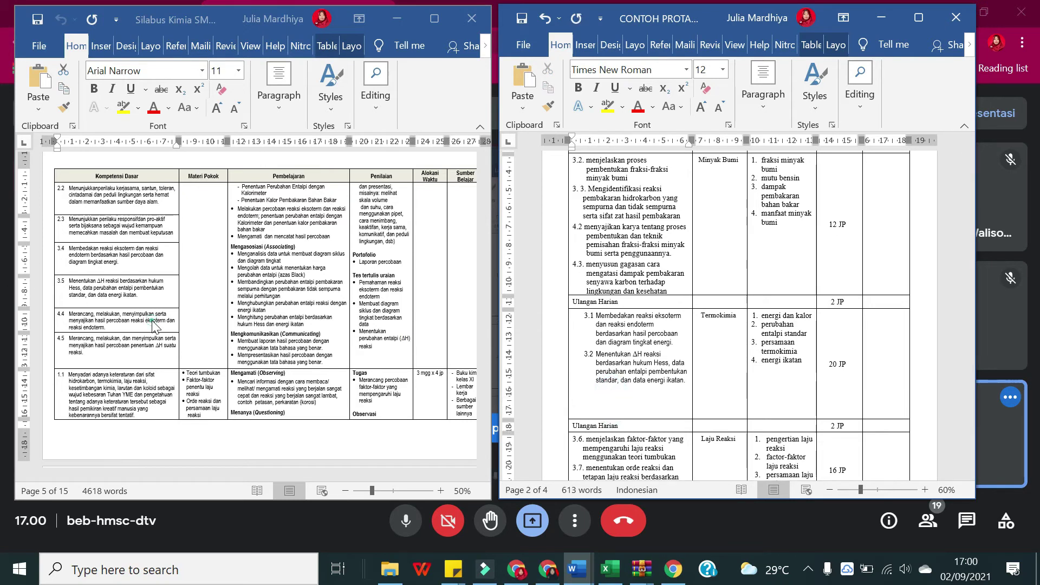
# Step: Paste the KD 4.4 and 4.5 'Merancang, melakukan' texts one by one as paragraphs below item 3.2
pyautogui.click(88, 321)
pyautogui.moveTo(88, 321); pyautogui.dragTo(106, 329)
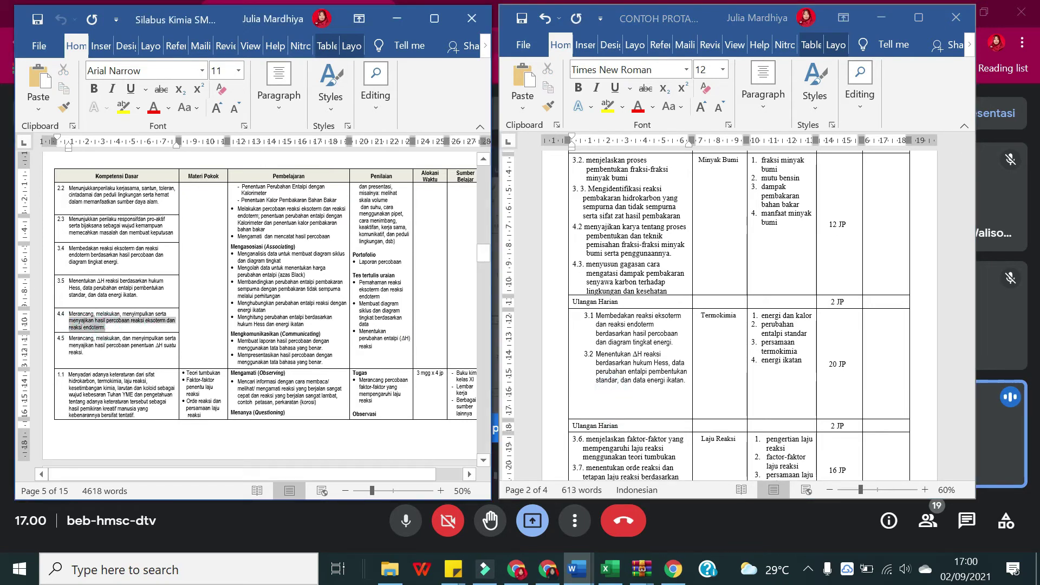
pyautogui.click(599, 400)
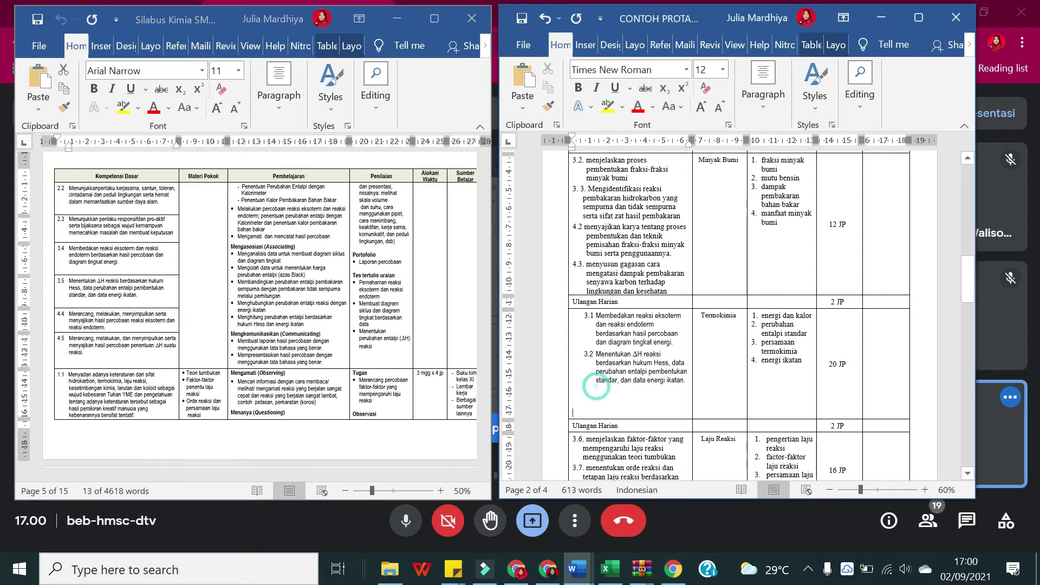
pyautogui.hotkey('ctrl', 'v')
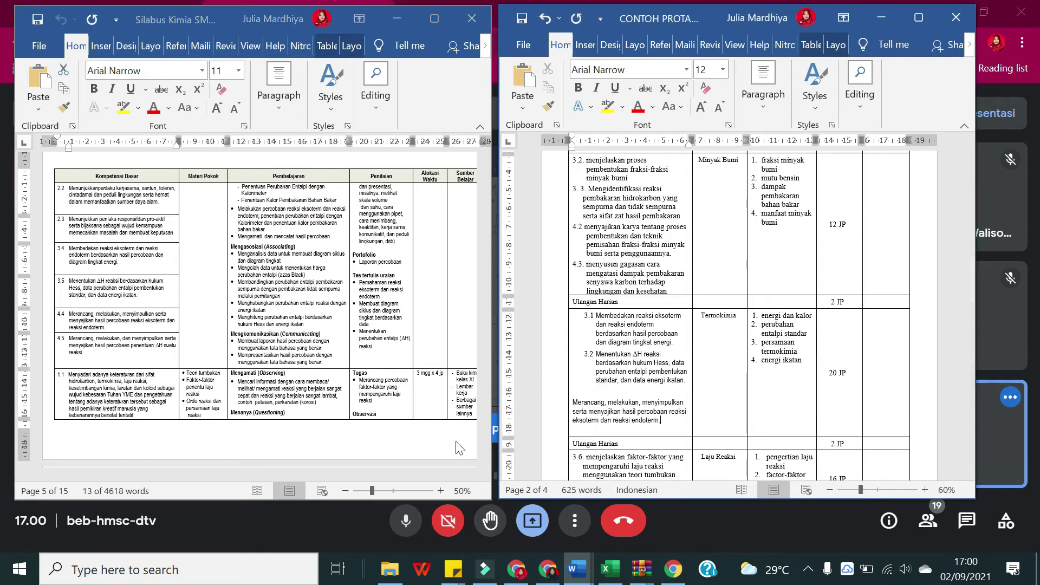
pyautogui.click(85, 353)
pyautogui.moveTo(85, 353); pyautogui.dragTo(70, 347)
pyautogui.click(636, 431)
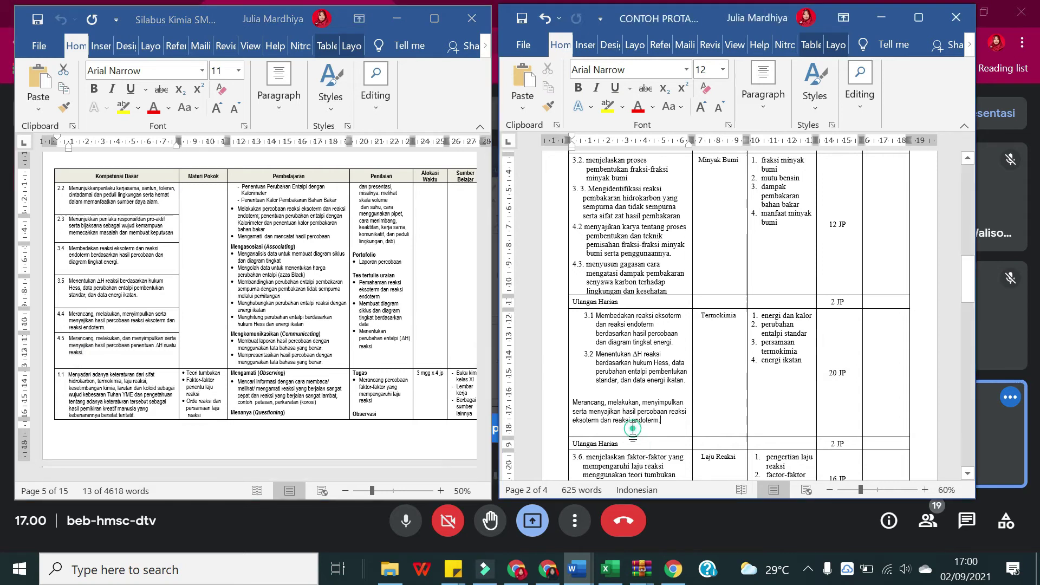
pyautogui.hotkey('ctrl', 'v')
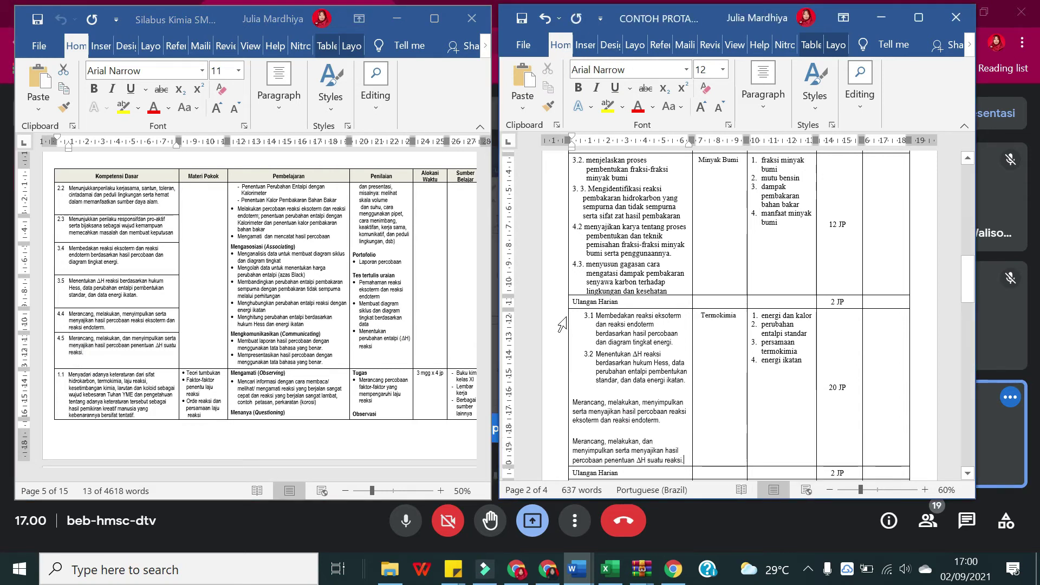
pyautogui.click(595, 316)
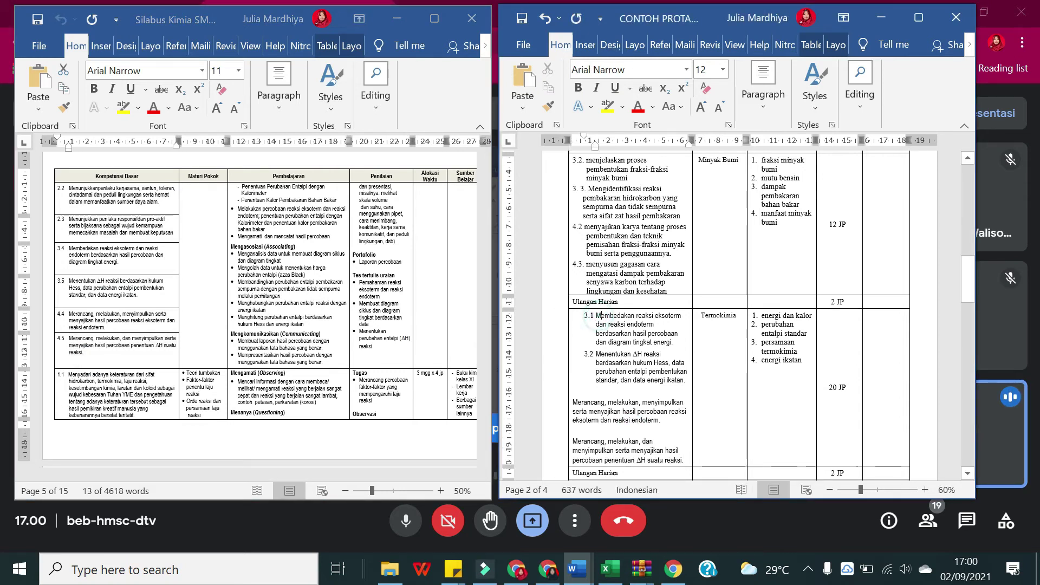
pyautogui.click(589, 317)
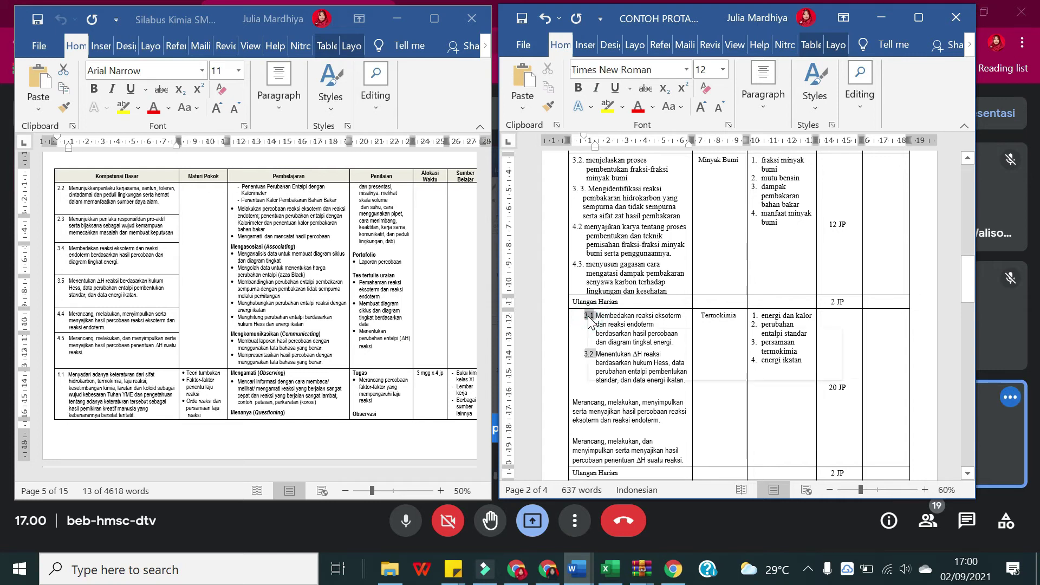
# Step: Set the list's numbering value to continue the previous list, advanced to 3 and 4, giving 3.4 and 3.5
pyautogui.rightClick(588, 317)
pyautogui.click(677, 162)
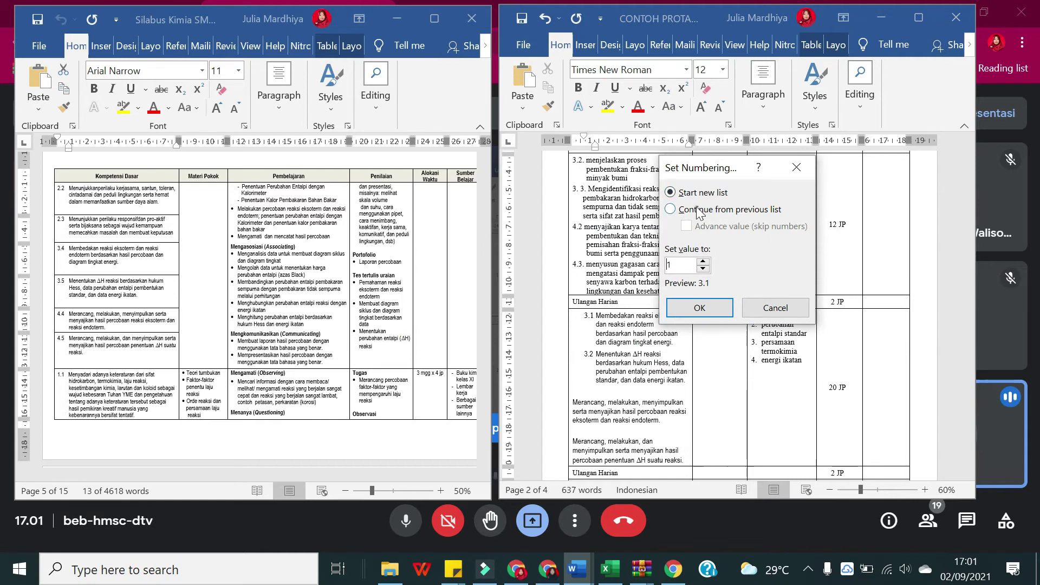
pyautogui.click(699, 209)
pyautogui.click(687, 226)
pyautogui.click(703, 261)
pyautogui.click(703, 268)
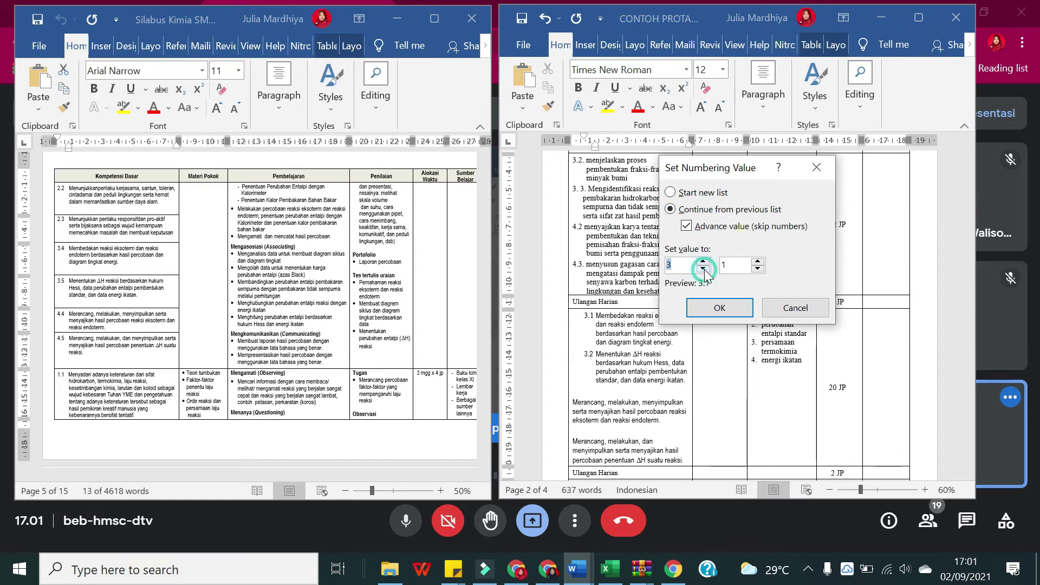
pyautogui.click(758, 261)
pyautogui.click(757, 262)
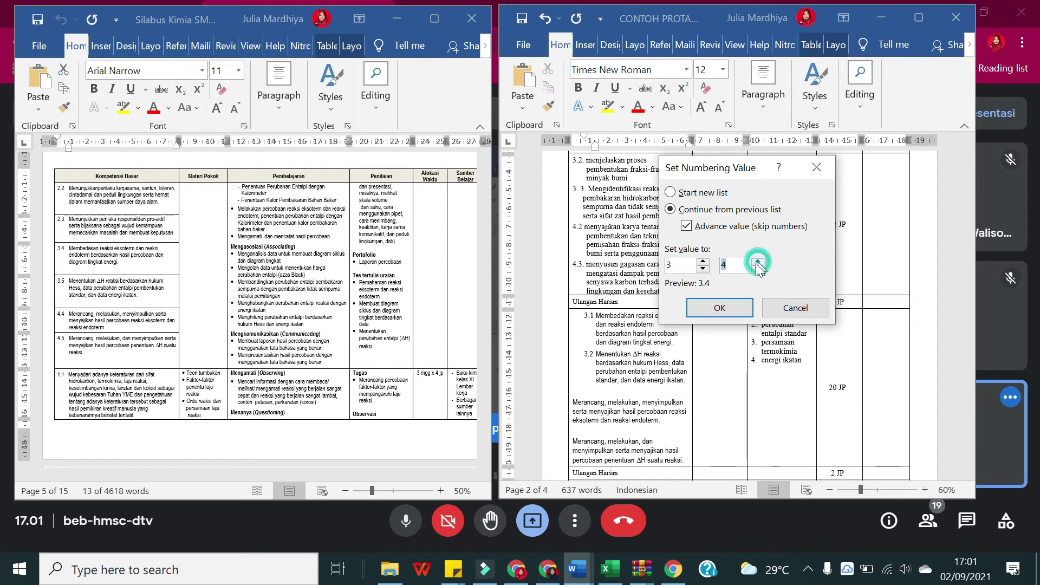
pyautogui.click(720, 308)
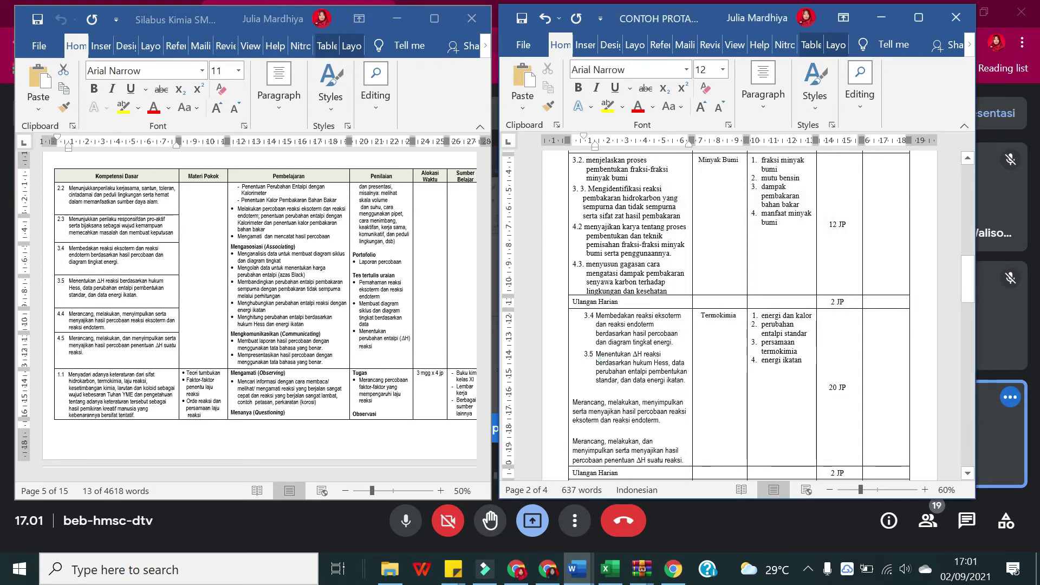
# Step: Maximize the PROTA window, try a numbering format, then restore it beside the syllabus
pyautogui.scroll(-2, 737, 314)
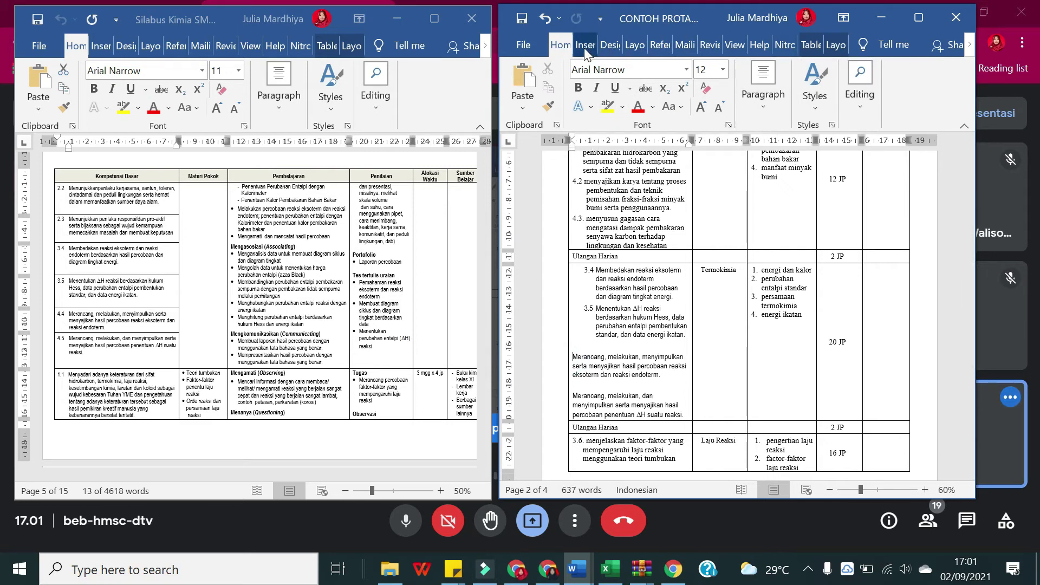
pyautogui.click(915, 20)
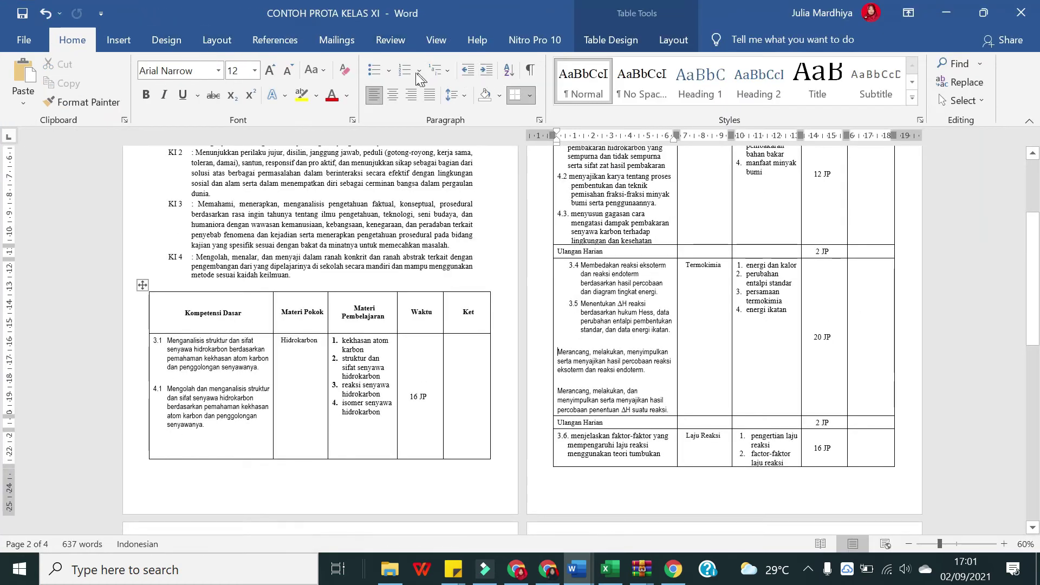
pyautogui.click(419, 71)
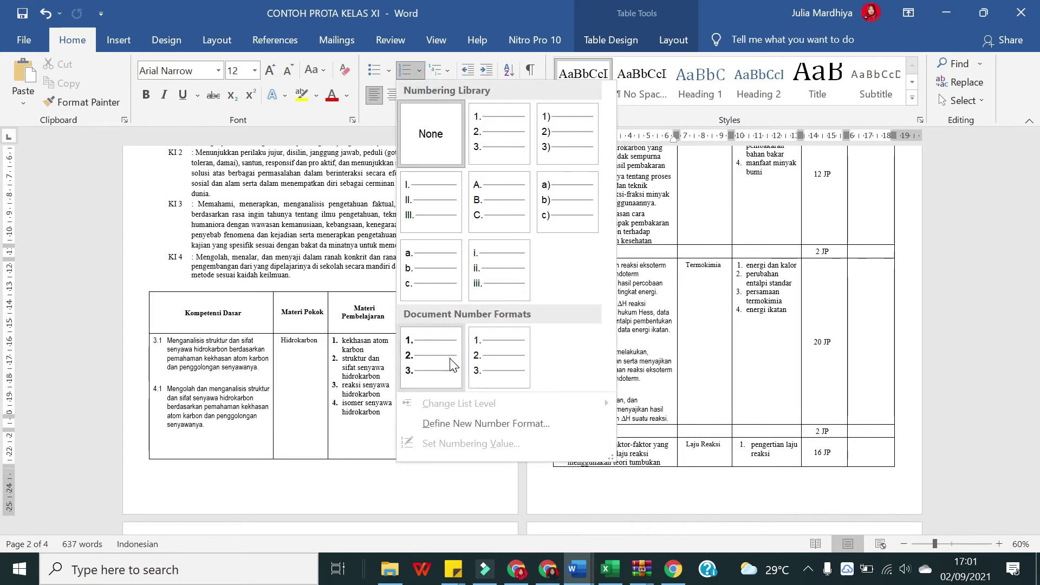
pyautogui.click(453, 366)
pyautogui.click(983, 14)
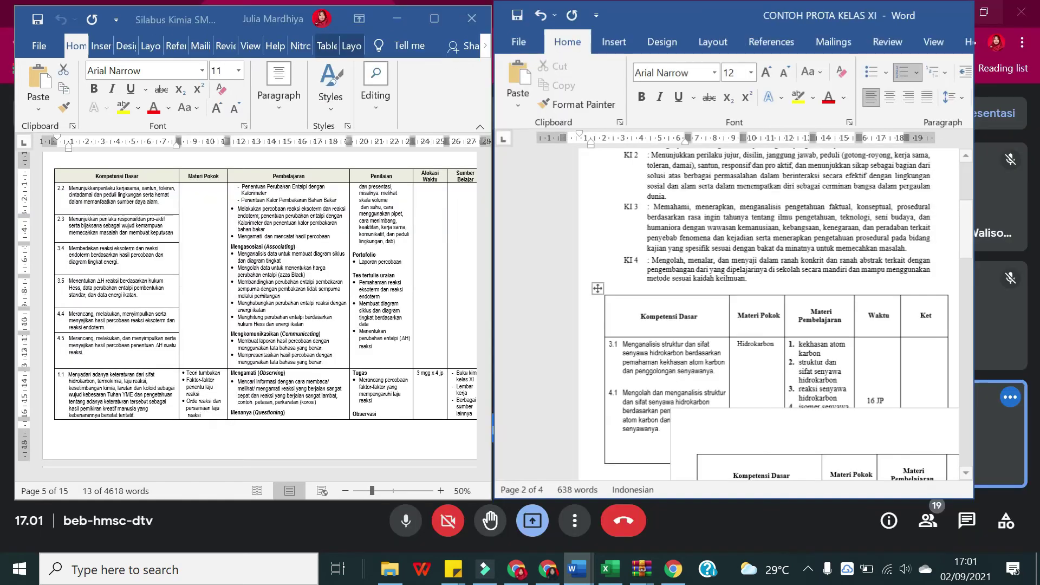
# Step: Try continuing numbering from the previous list on the Merancang paragraph, then cancel
pyautogui.scroll(-10, 740, 309)
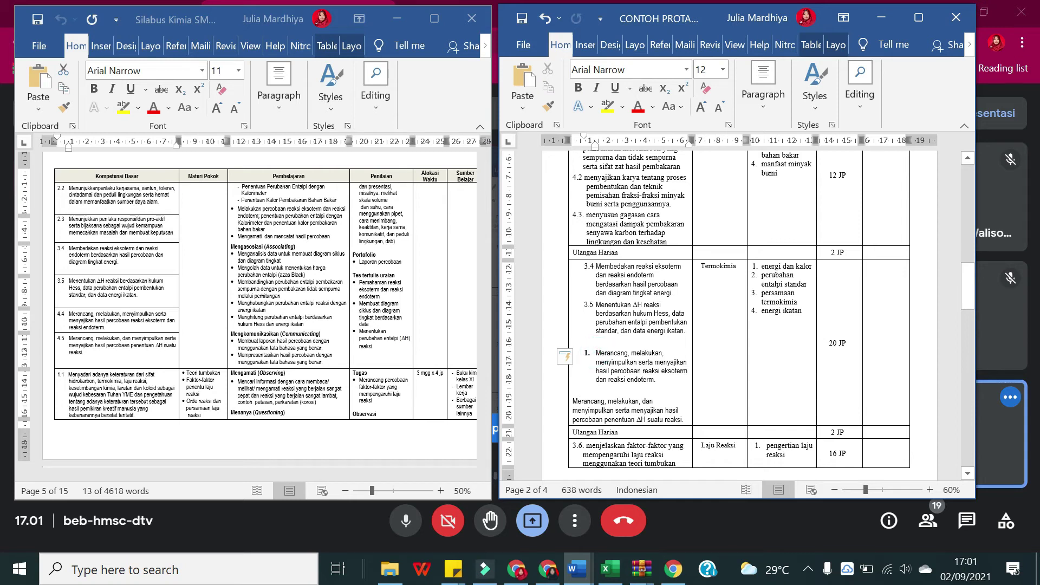
pyautogui.click(773, 110)
pyautogui.click(793, 148)
pyautogui.moveTo(886, 493)
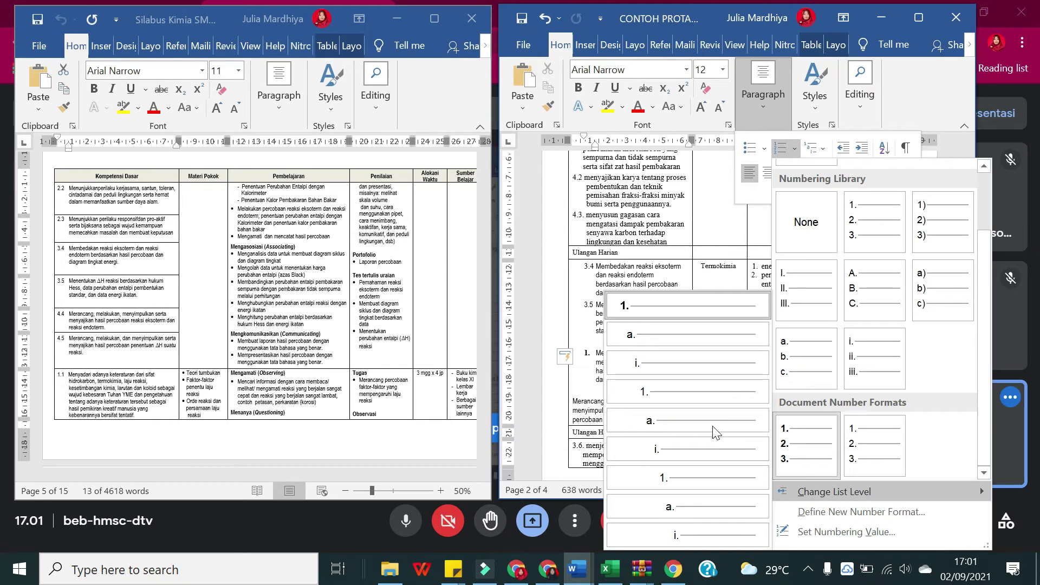
pyautogui.click(855, 532)
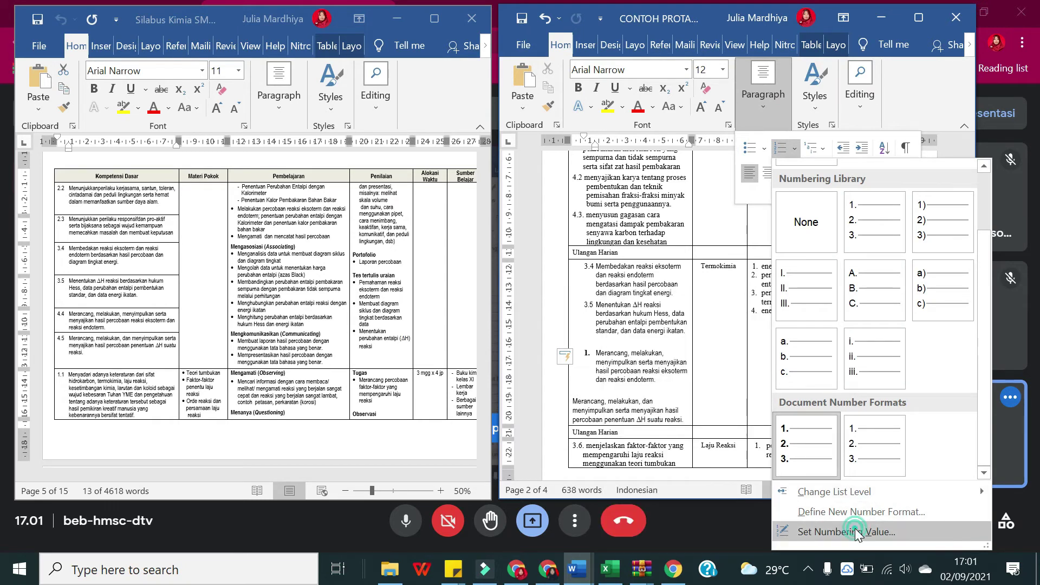
pyautogui.click(705, 211)
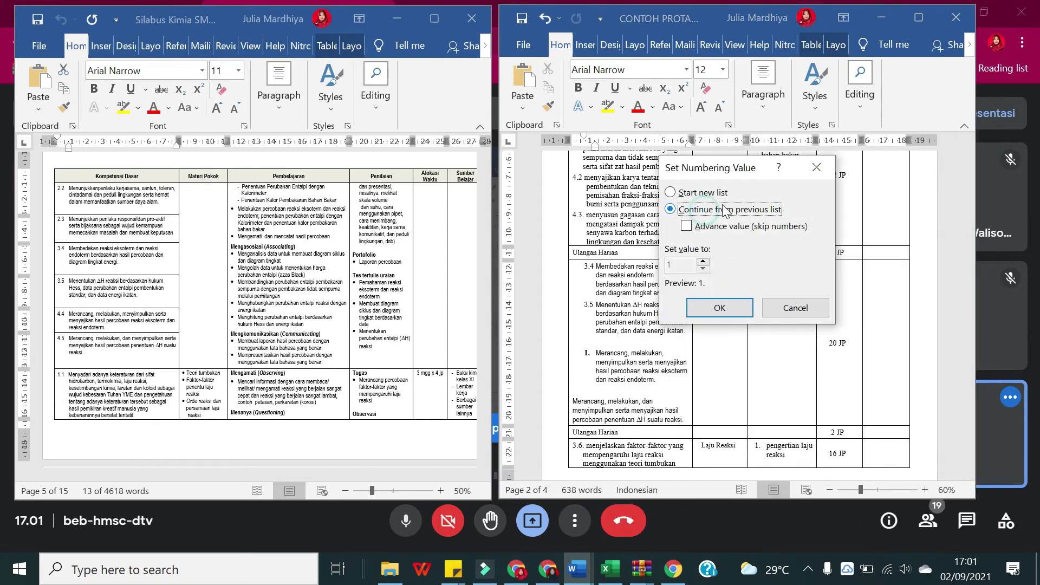
pyautogui.click(819, 157)
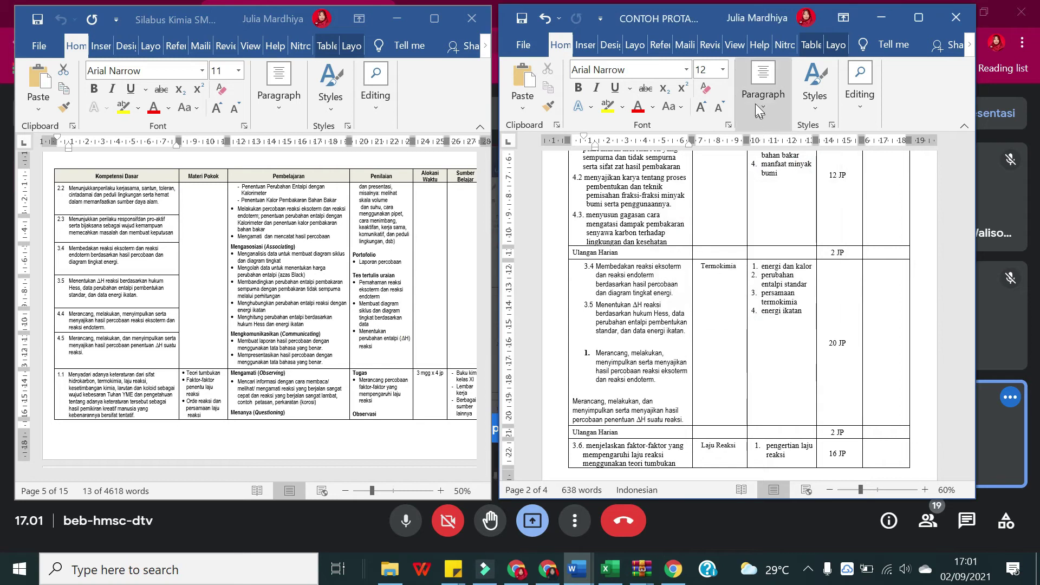
# Step: Demote the Merancang item to a lettered sub-level, then remove that numbering again
pyautogui.click(757, 108)
pyautogui.click(796, 149)
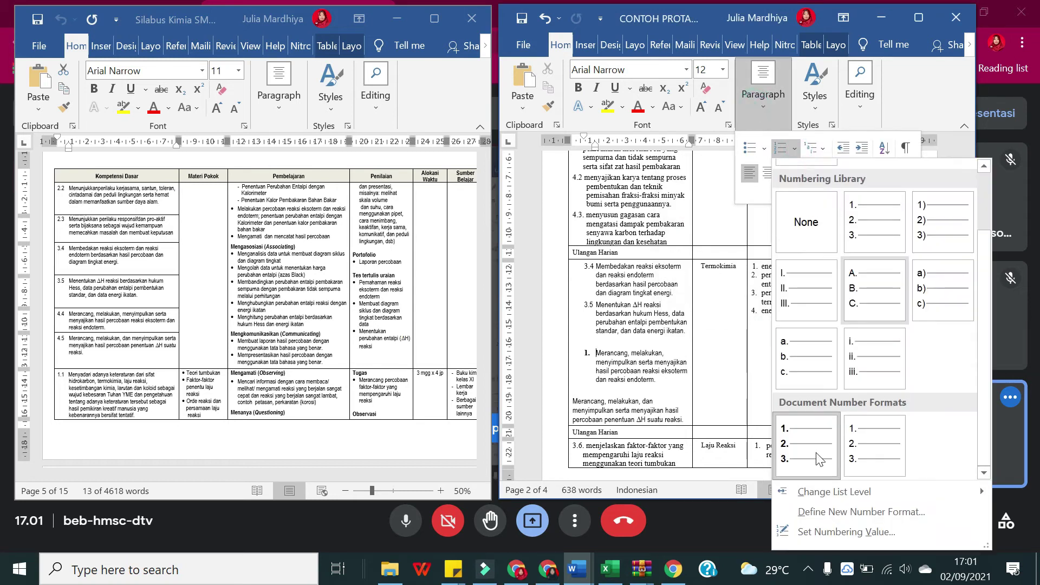
pyautogui.moveTo(842, 492)
pyautogui.click(708, 333)
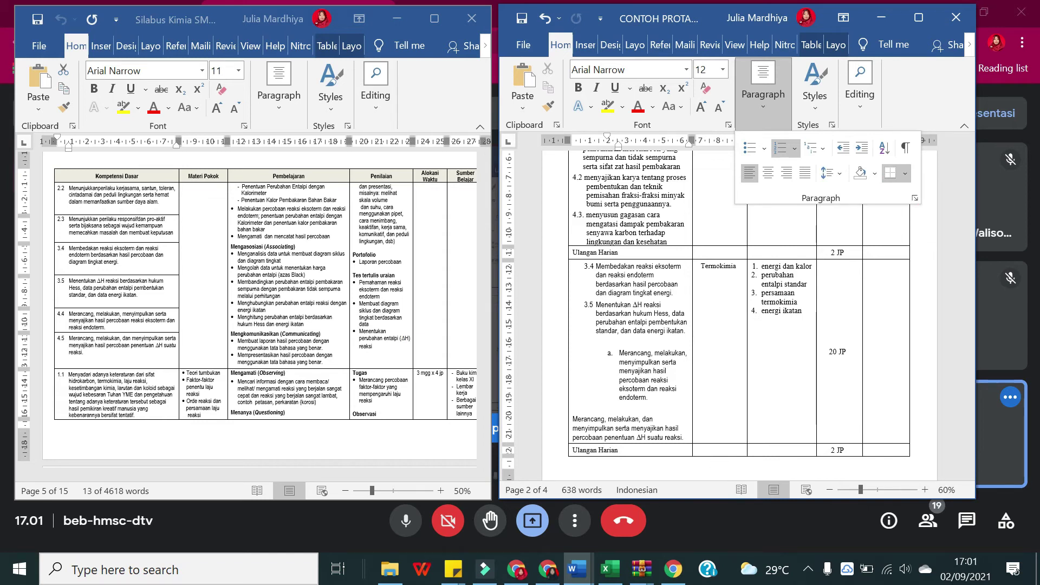
pyautogui.click(619, 363)
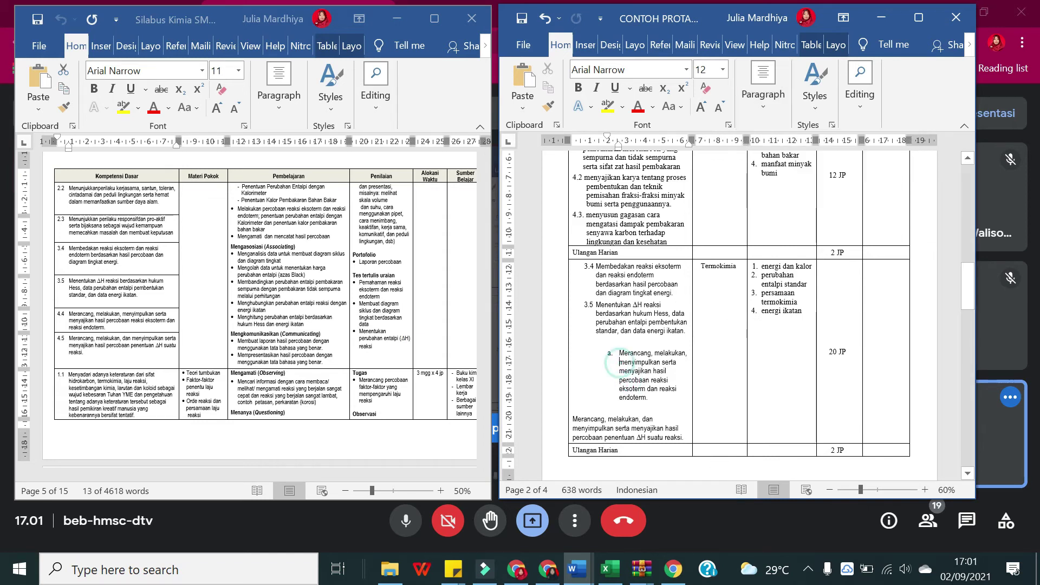
pyautogui.press('BackSpace')
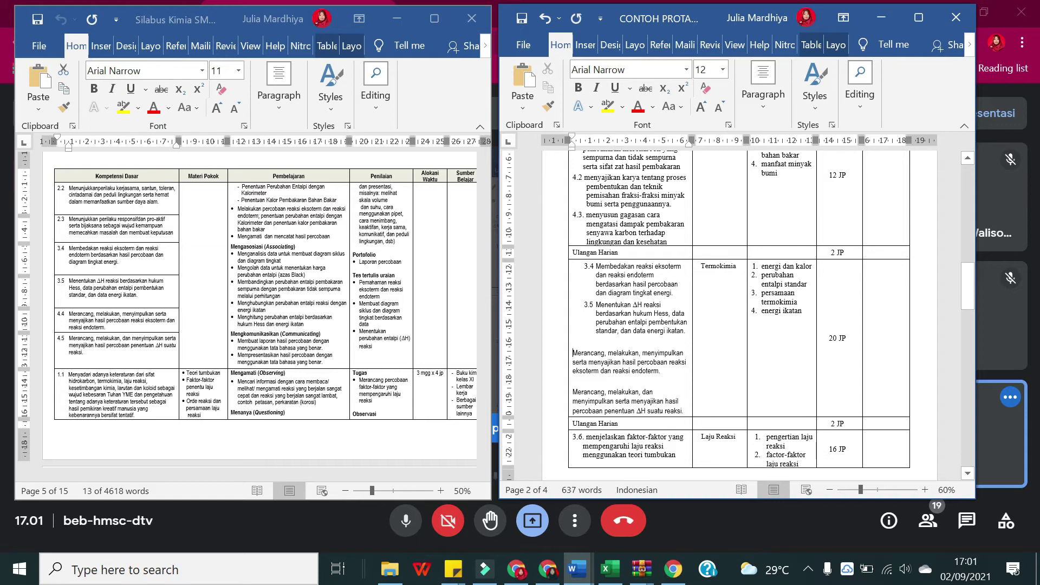
# Step: Check the custom number format, then number the Merancang paragraph as 1
pyautogui.click(763, 108)
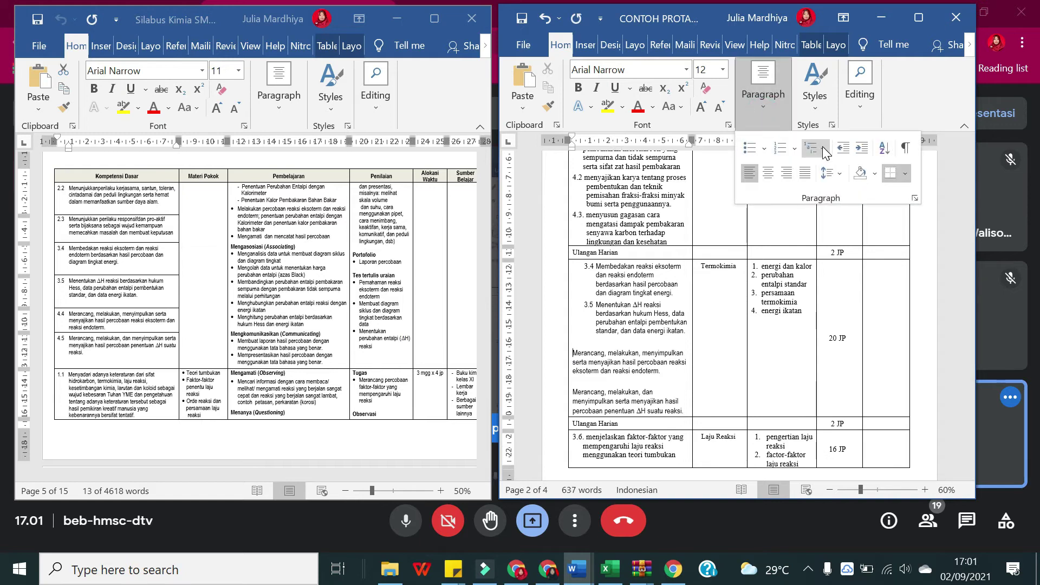
pyautogui.click(794, 152)
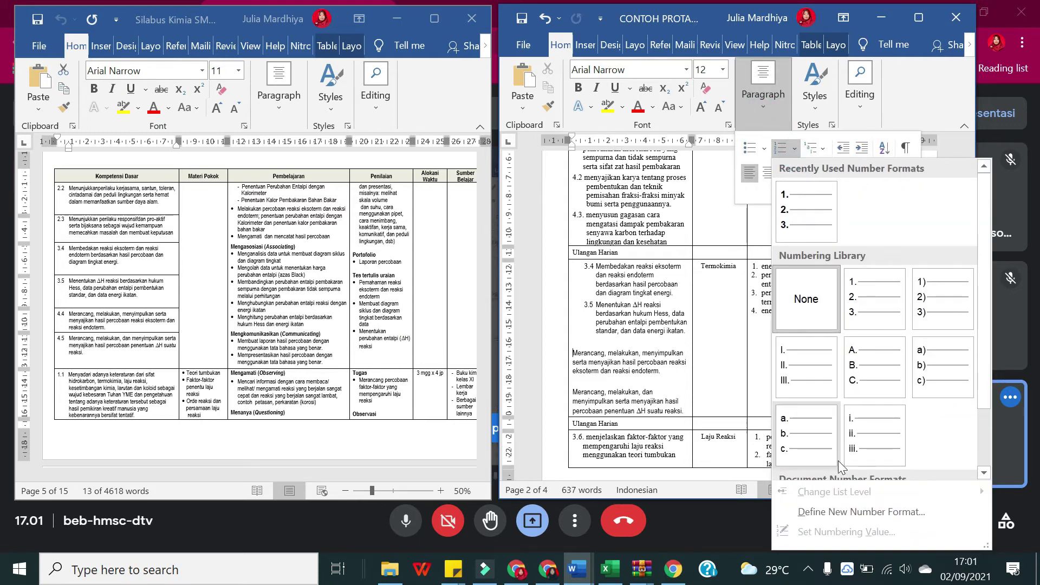
pyautogui.click(824, 514)
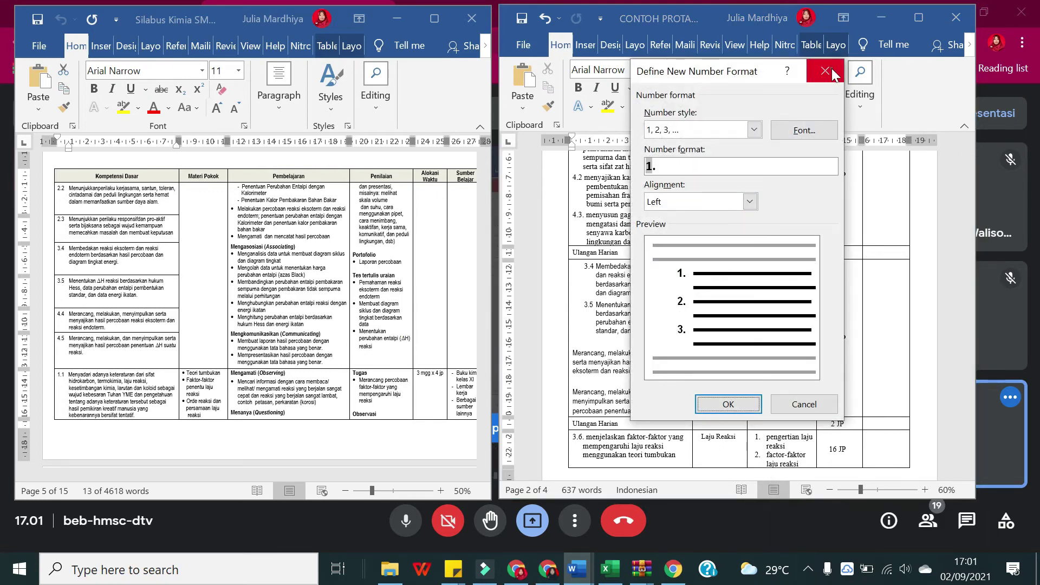
pyautogui.click(825, 71)
pyautogui.click(766, 108)
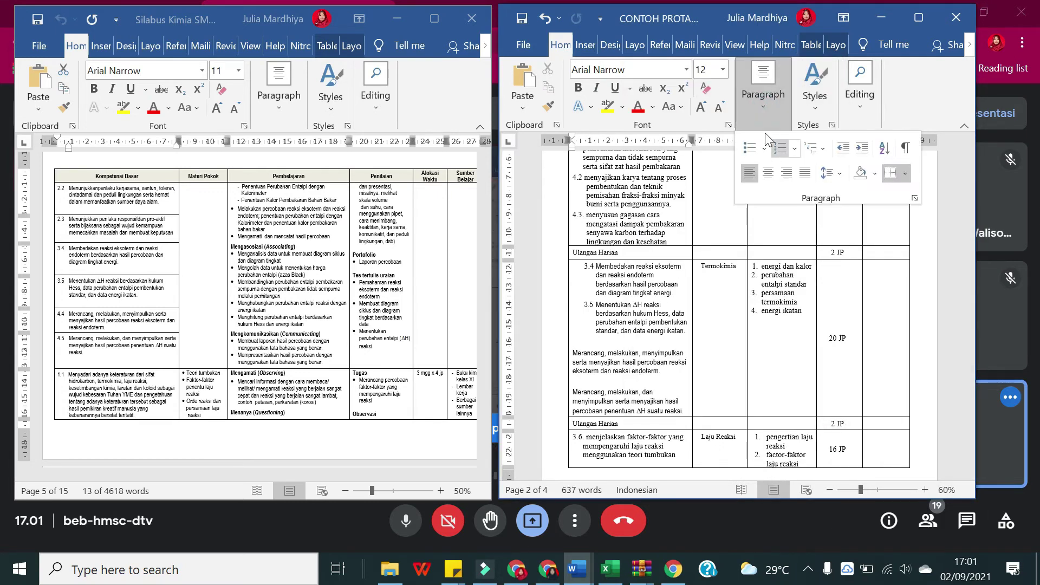
pyautogui.click(791, 152)
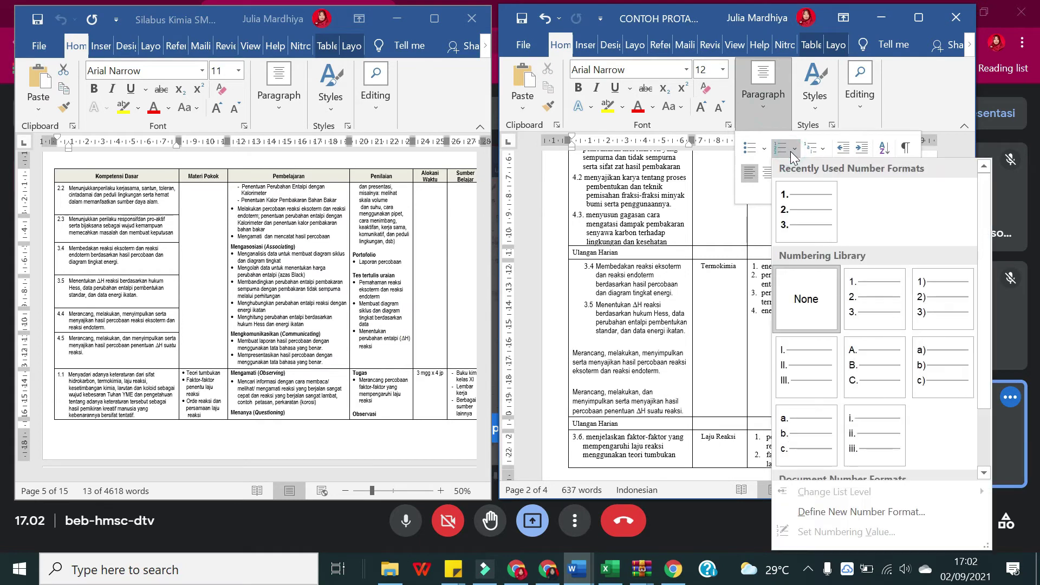
pyautogui.click(878, 305)
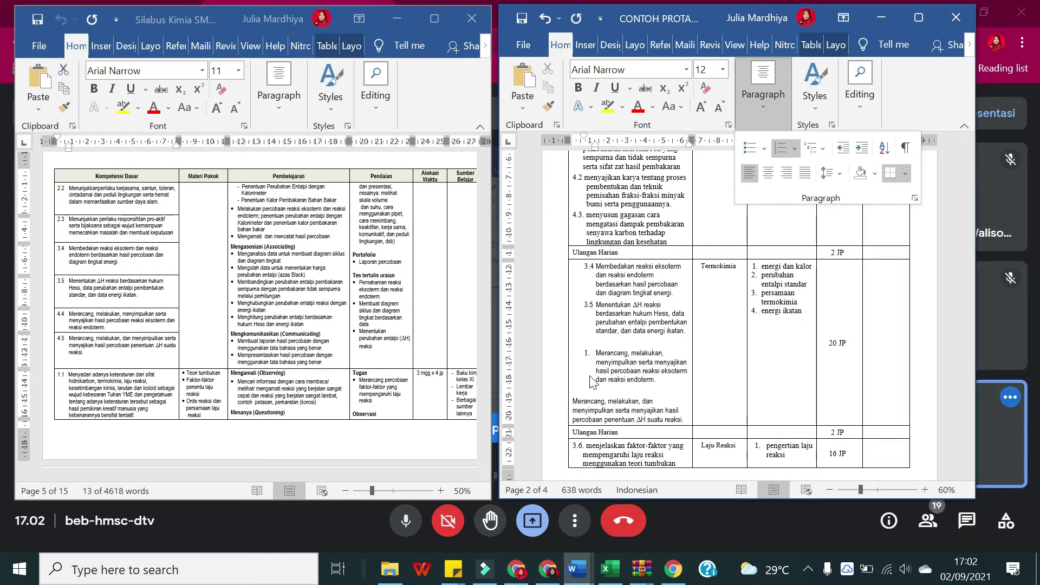
pyautogui.click(592, 362)
# Step: Apply a multilevel list to the numbered Merancang paragraph and maximize the PROTA window
pyautogui.click(765, 103)
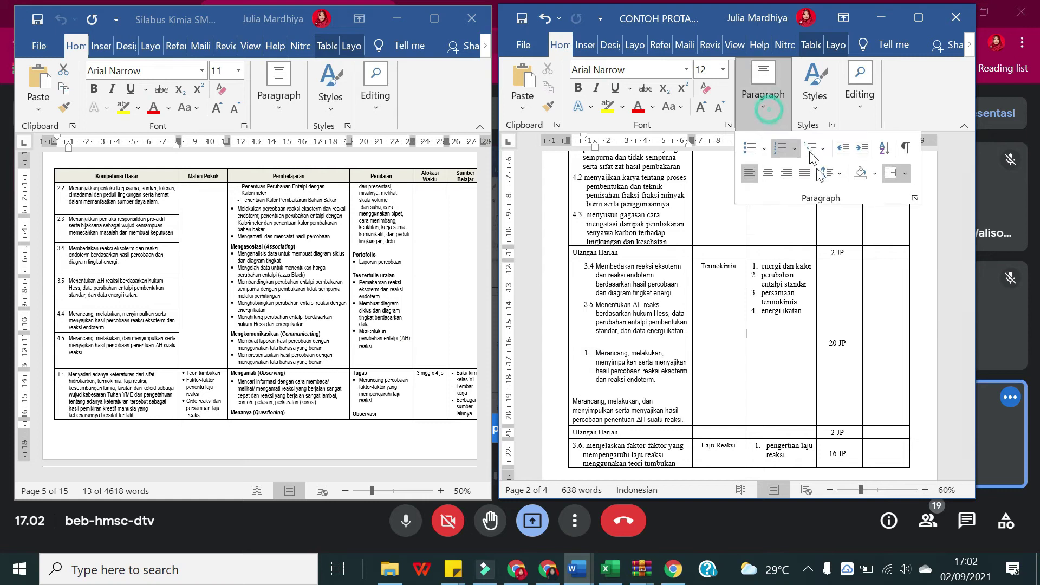
pyautogui.click(822, 152)
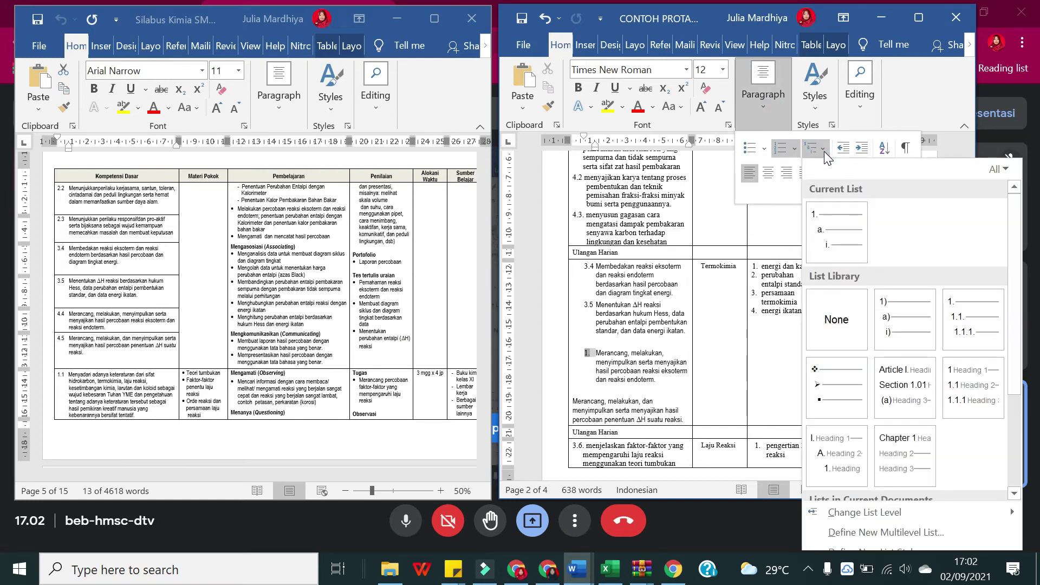
pyautogui.click(975, 329)
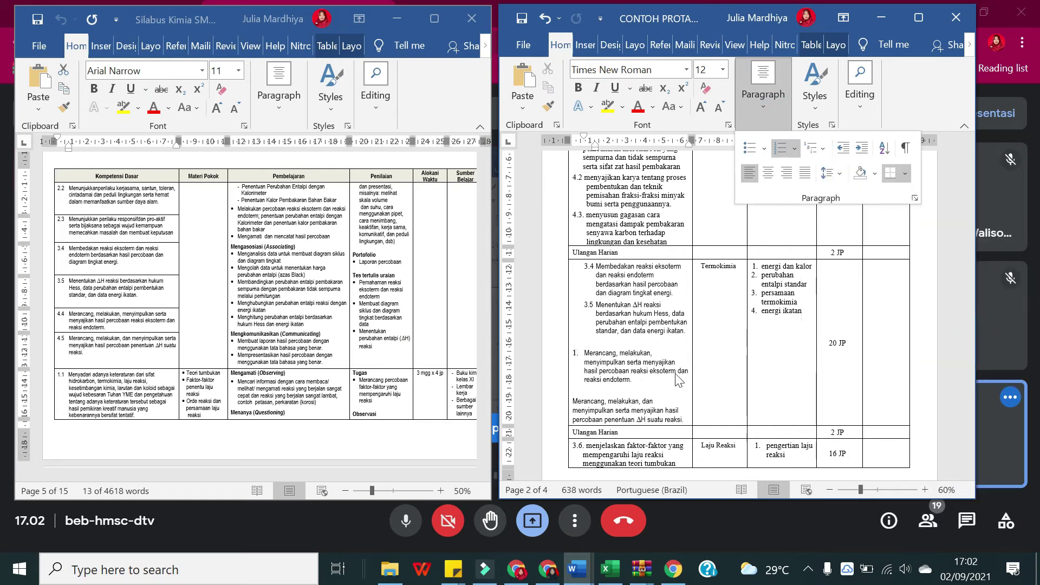
pyautogui.click(785, 122)
pyautogui.click(771, 108)
pyautogui.click(766, 106)
pyautogui.click(766, 106)
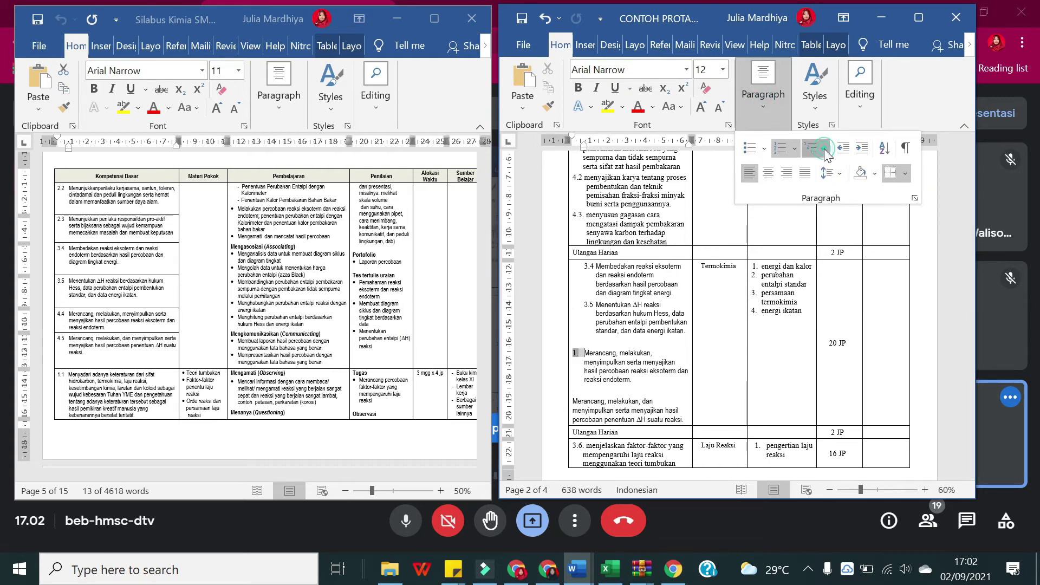
pyautogui.click(824, 150)
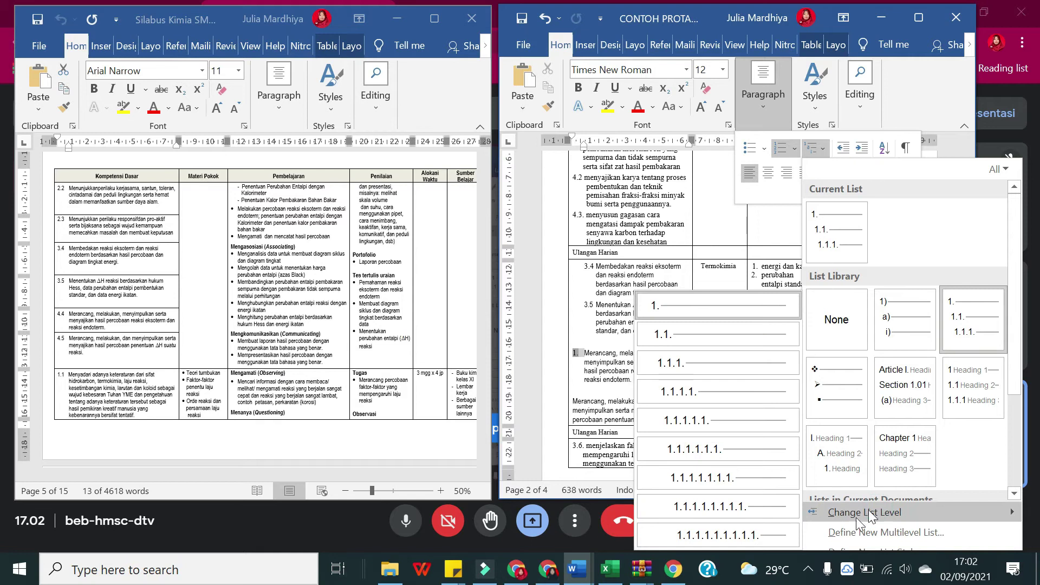
pyautogui.click(941, 148)
pyautogui.click(919, 17)
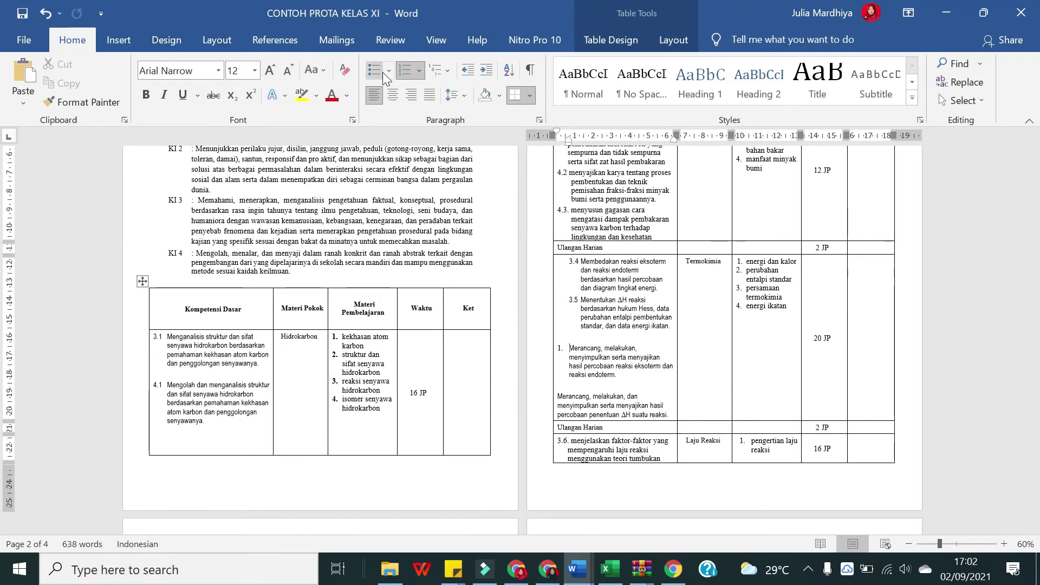
# Step: Demote the first Merancang item to the 1.1 level of the multilevel list
pyautogui.click(420, 70)
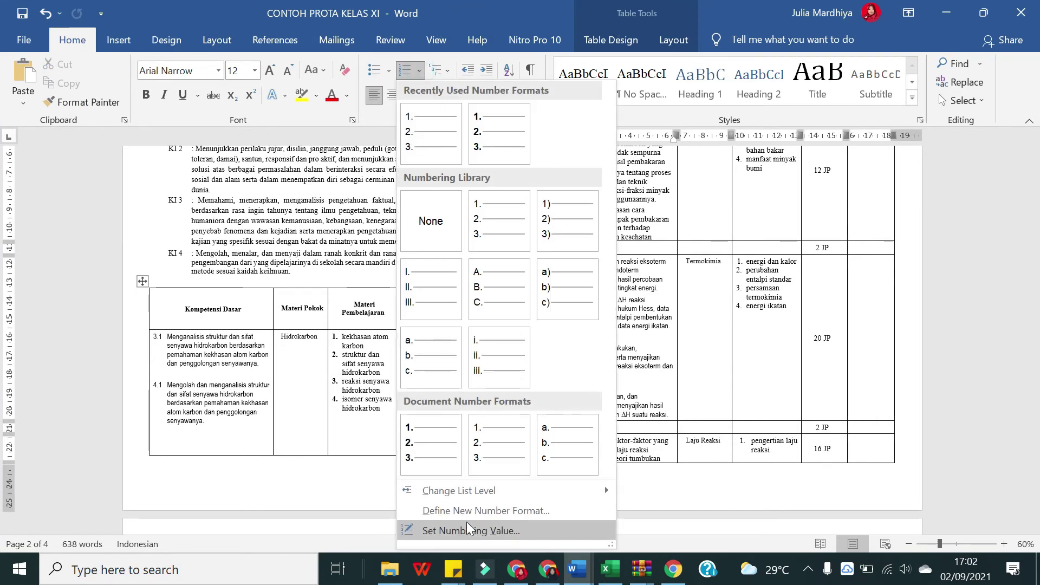
pyautogui.click(467, 531)
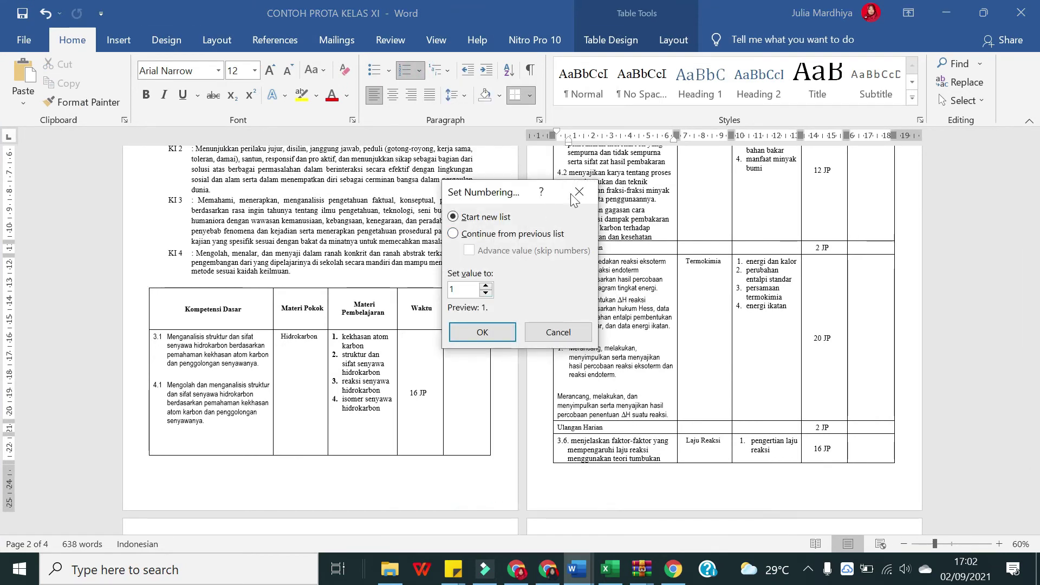
pyautogui.click(577, 194)
pyautogui.click(420, 70)
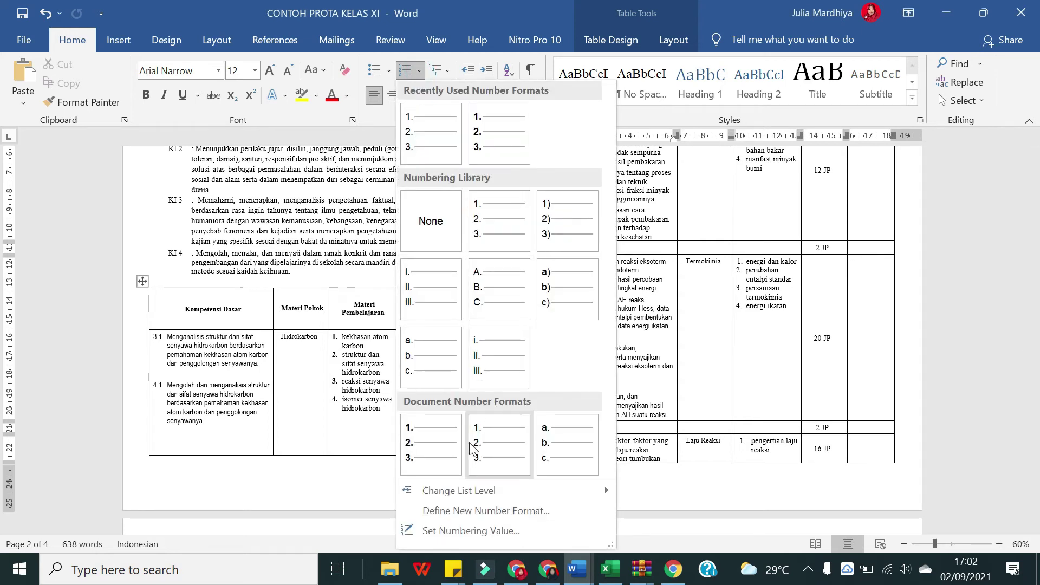
pyautogui.moveTo(442, 490)
pyautogui.click(659, 343)
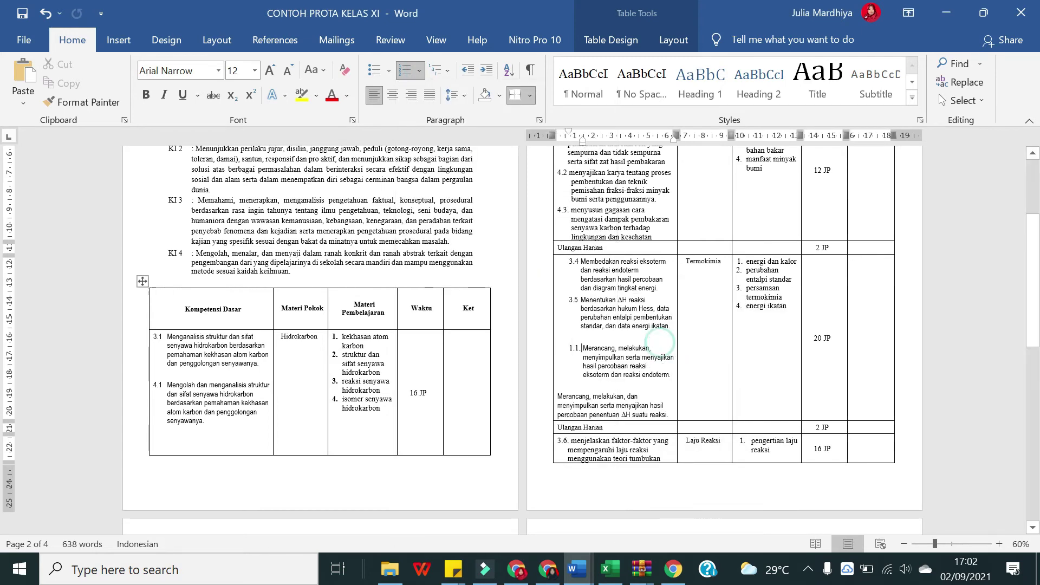
# Step: Set the numbering value so the first Merancang item reads 4.4
pyautogui.click(419, 70)
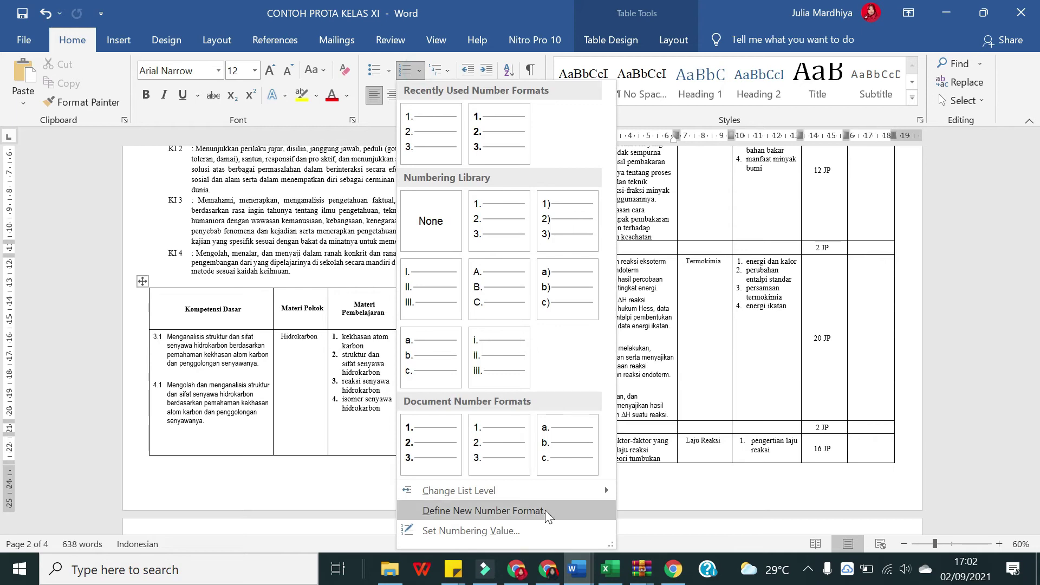
pyautogui.click(545, 530)
pyautogui.click(453, 233)
pyautogui.click(470, 250)
pyautogui.click(486, 286)
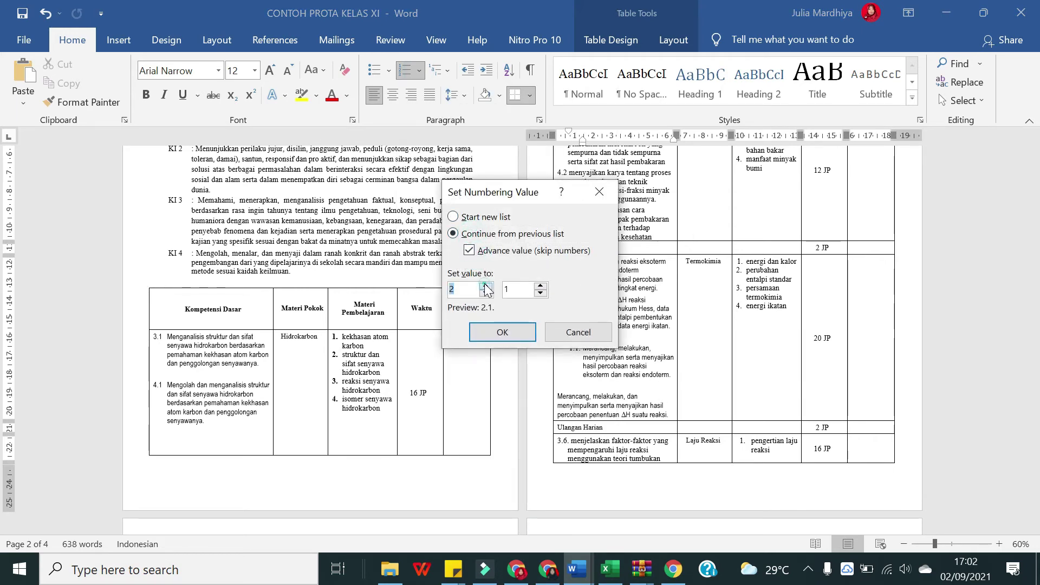
pyautogui.click(502, 332)
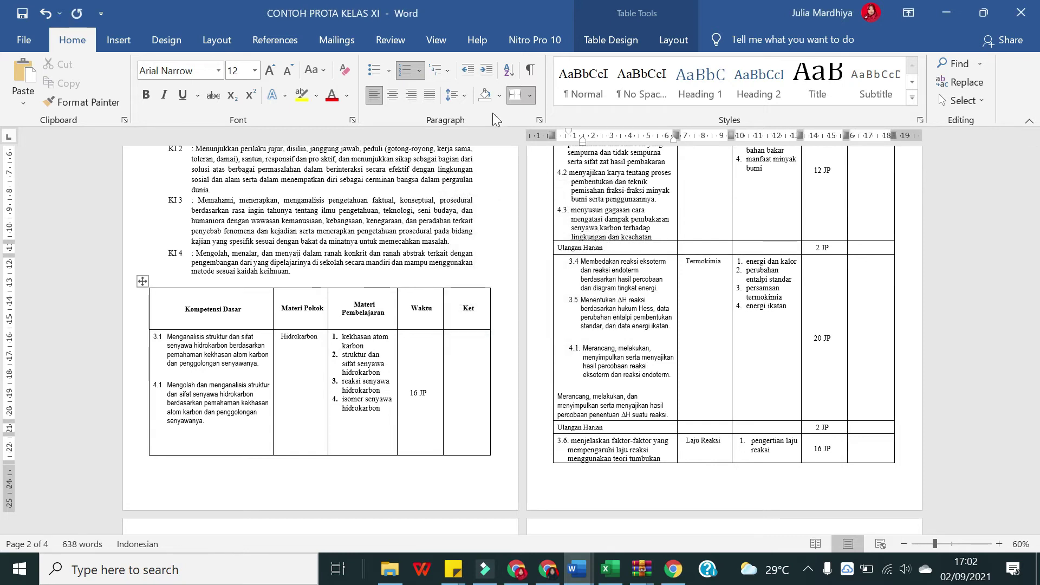
pyautogui.click(419, 71)
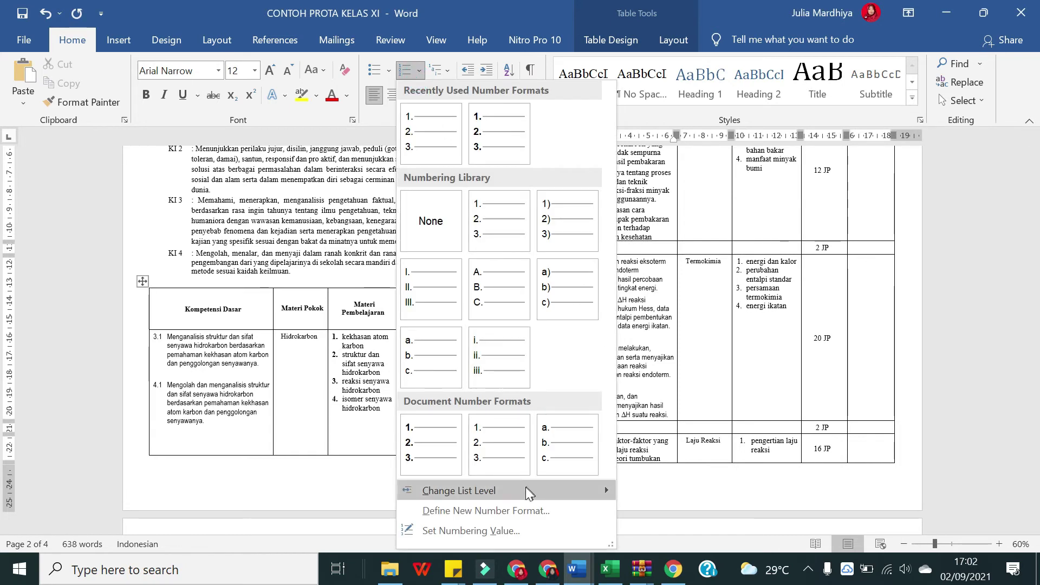
pyautogui.click(533, 531)
pyautogui.click(540, 286)
pyautogui.click(540, 286)
pyautogui.click(540, 286)
pyautogui.click(482, 332)
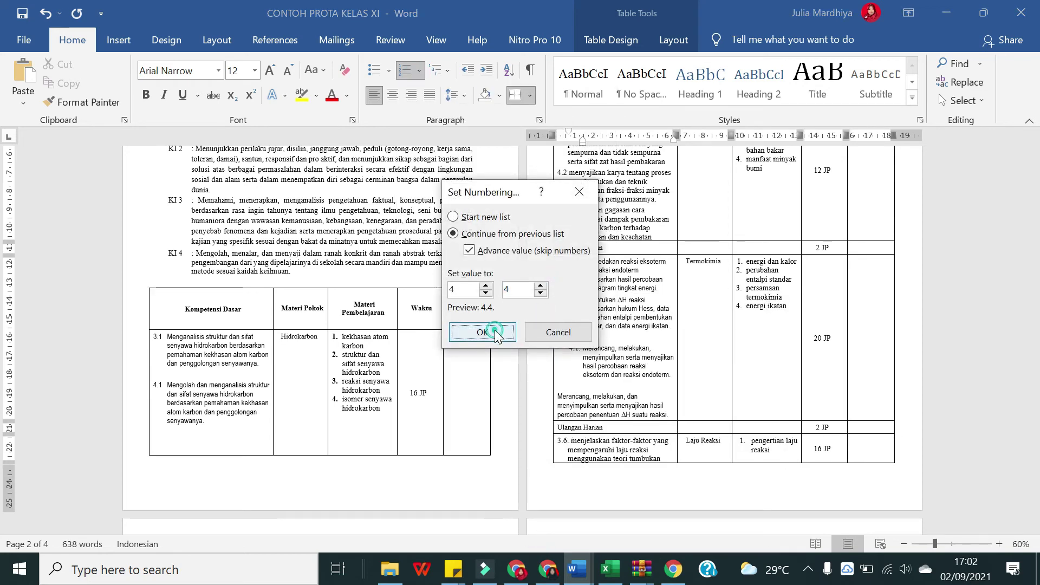
# Step: Join the second Merancang paragraph to the list as 4.5 and remove the blank line above 4.4
pyautogui.click(558, 397)
pyautogui.press('BackSpace')
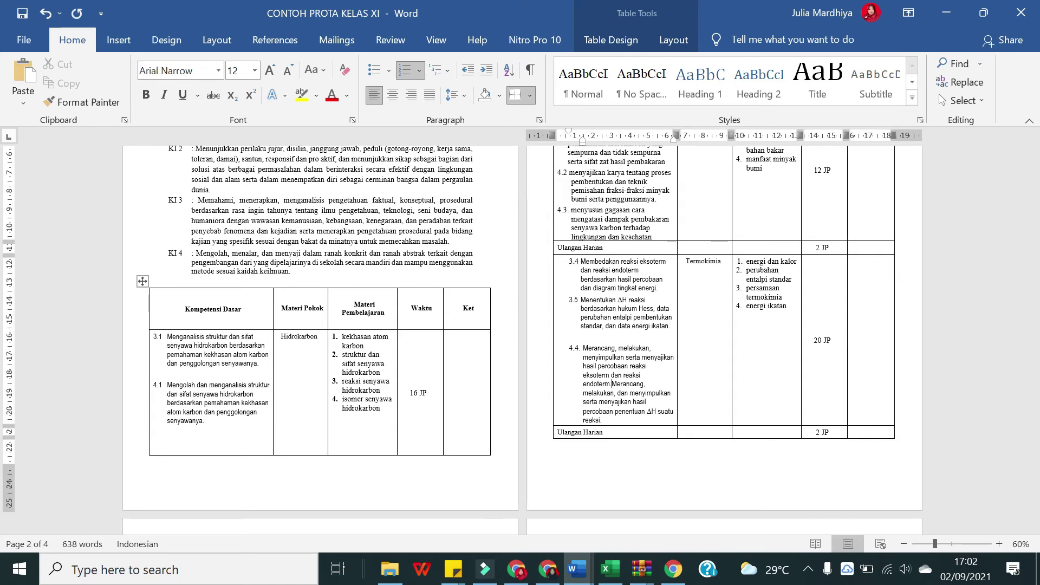
pyautogui.click(624, 413)
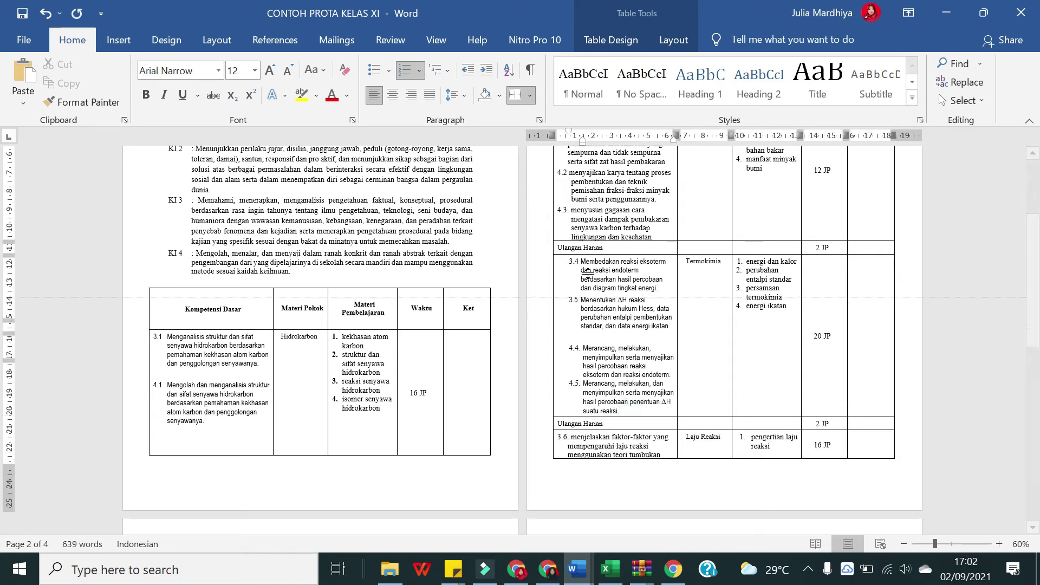
pyautogui.click(604, 338)
pyautogui.press('BackSpace')
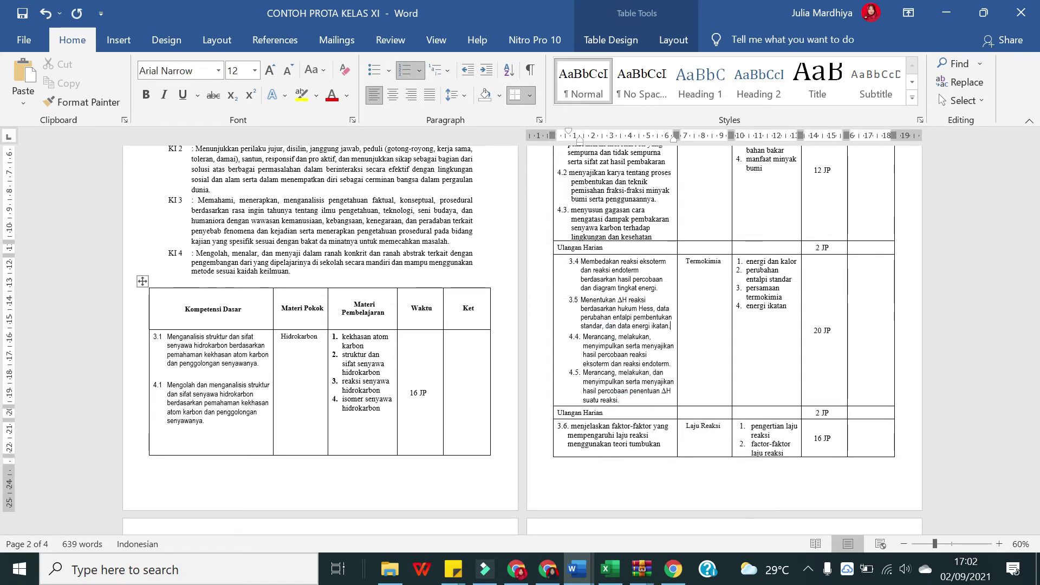
# Step: Give the 3.4–4.5 texts a hanging indent with numbers at the cell's left edge
pyautogui.moveTo(619, 400); pyautogui.dragTo(581, 261)
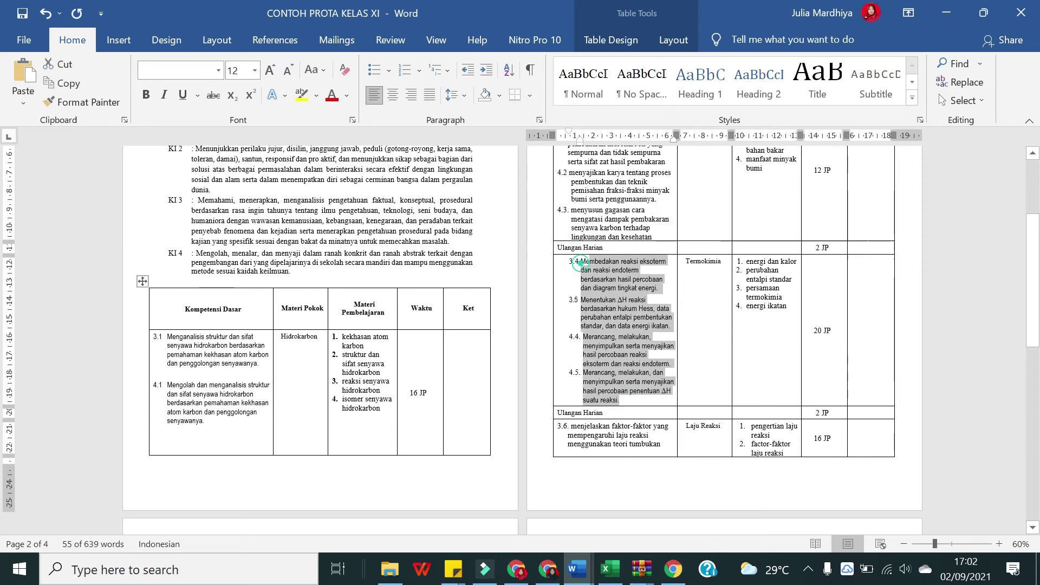
pyautogui.moveTo(565, 136)
pyautogui.mouseDown()
pyautogui.moveTo(557, 135)
pyautogui.moveTo(576, 141)
pyautogui.moveTo(572, 157)
pyautogui.mouseUp()
pyautogui.click(635, 354)
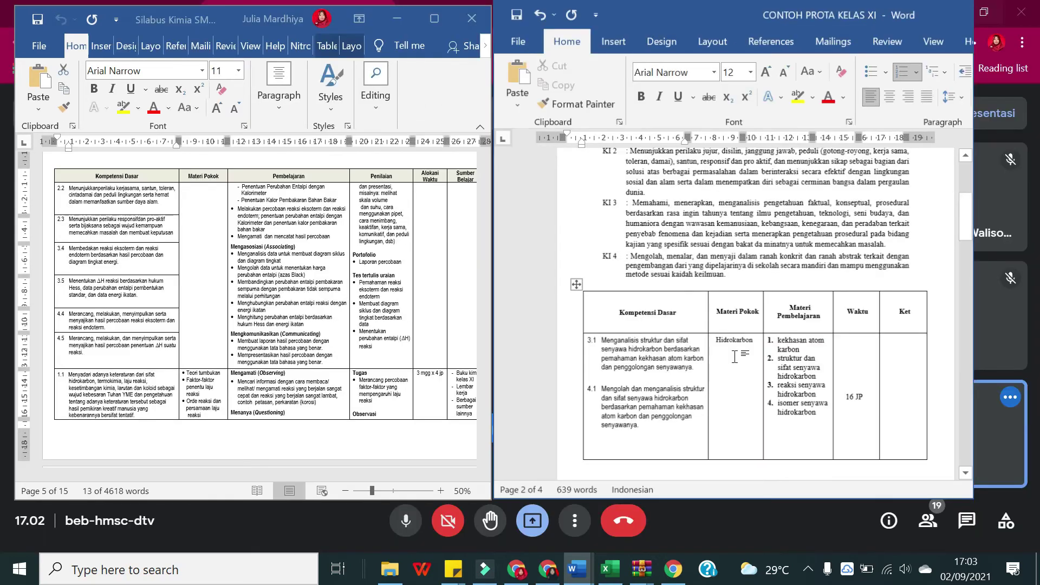
# Step: Scroll through the syllabus looking for the Laju Reaksi competencies
pyautogui.scroll(-10, 734, 356)
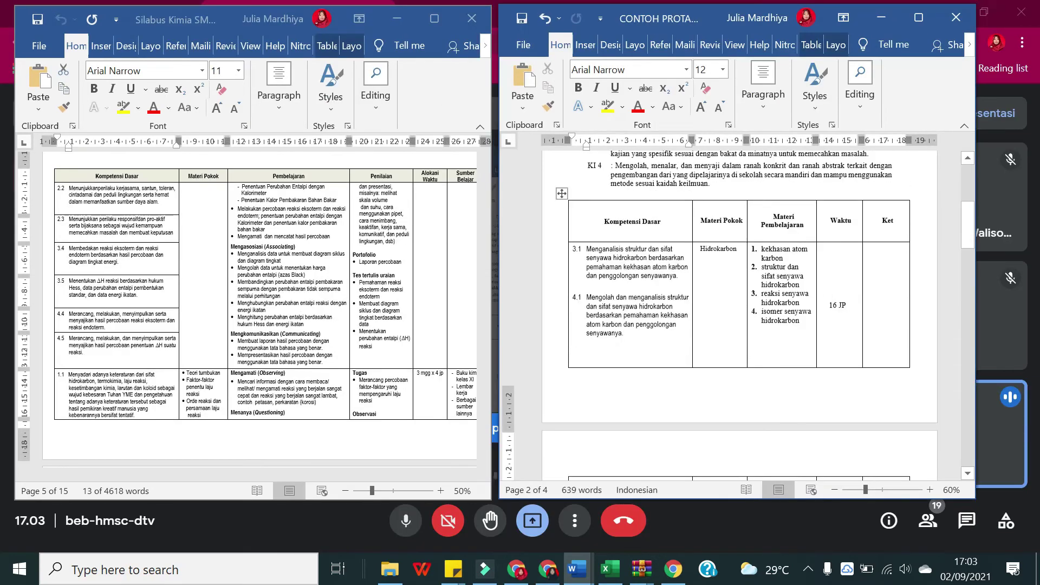
pyautogui.scroll(-3, 739, 314)
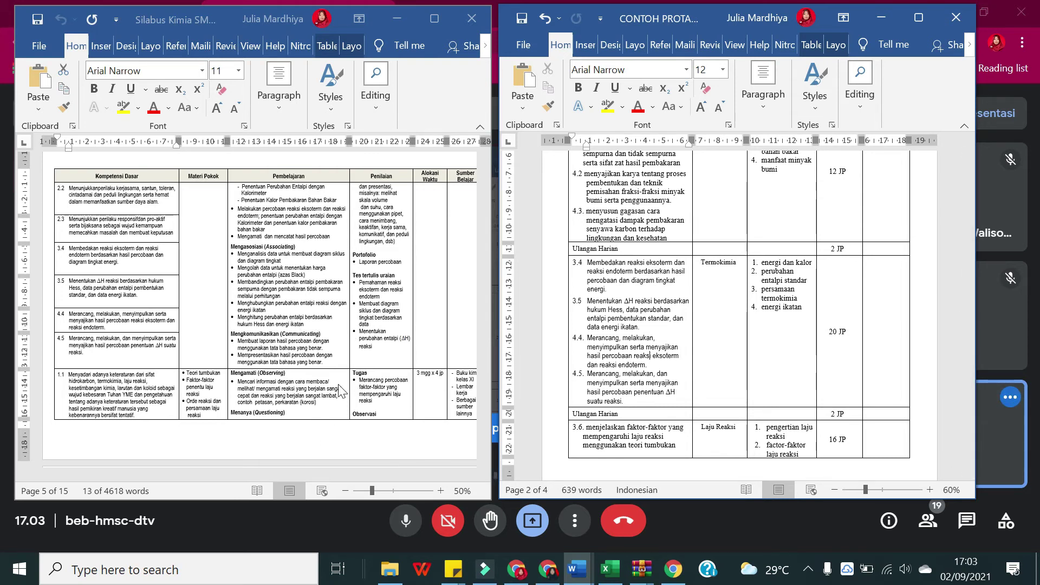
pyautogui.scroll(-10, 324, 439)
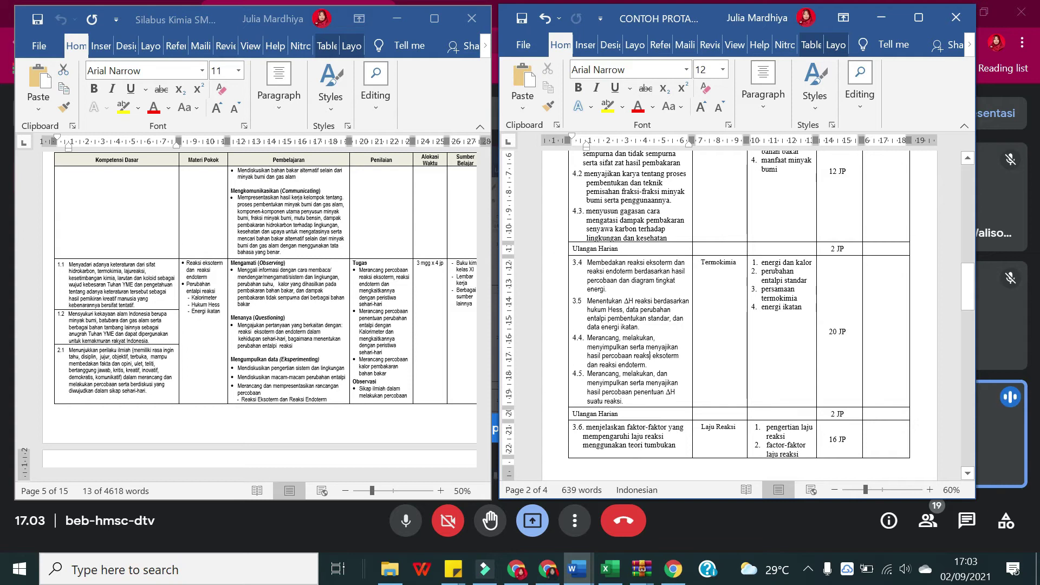
pyautogui.scroll(-4, 739, 315)
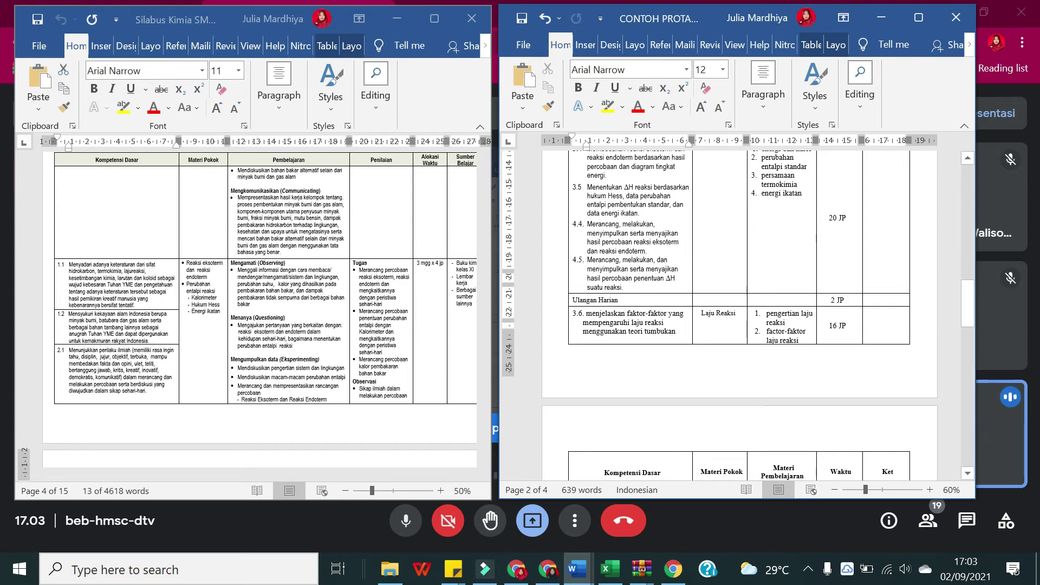
pyautogui.scroll(2, 779, 328)
pyautogui.scroll(-4, 779, 329)
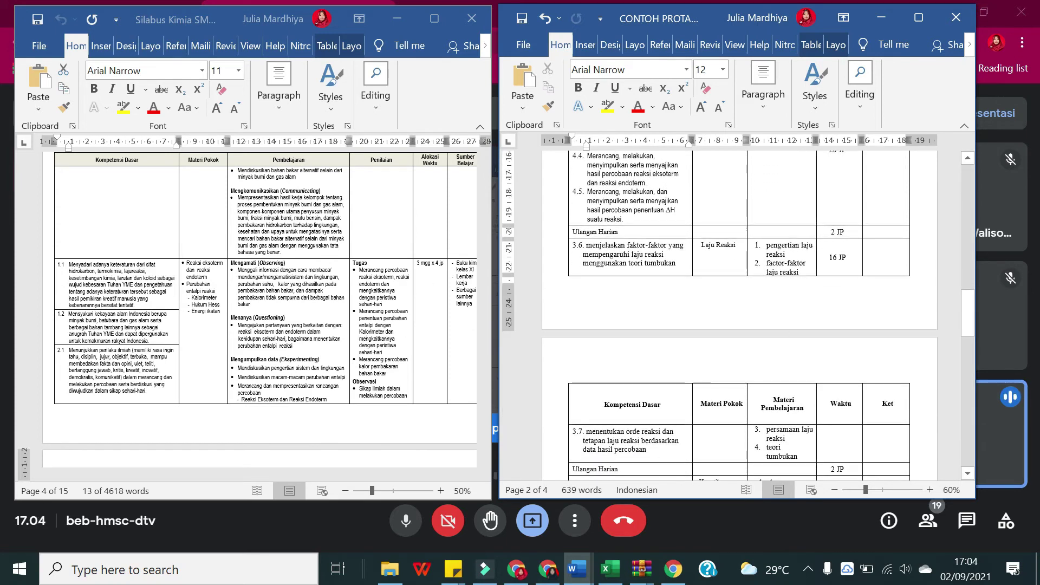
pyautogui.scroll(2, 609, 265)
pyautogui.scroll(-5, 609, 265)
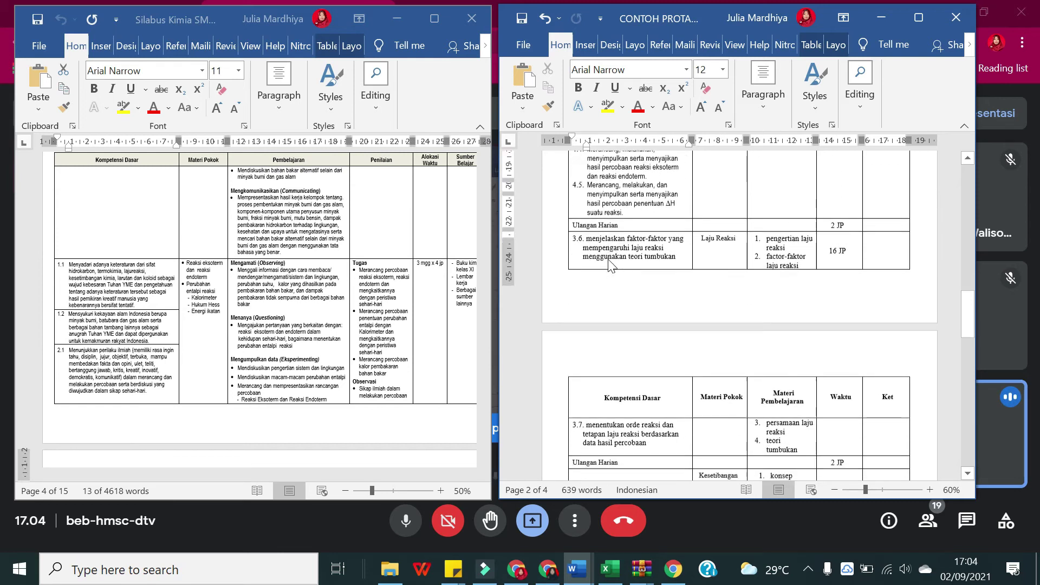
pyautogui.scroll(3, 609, 265)
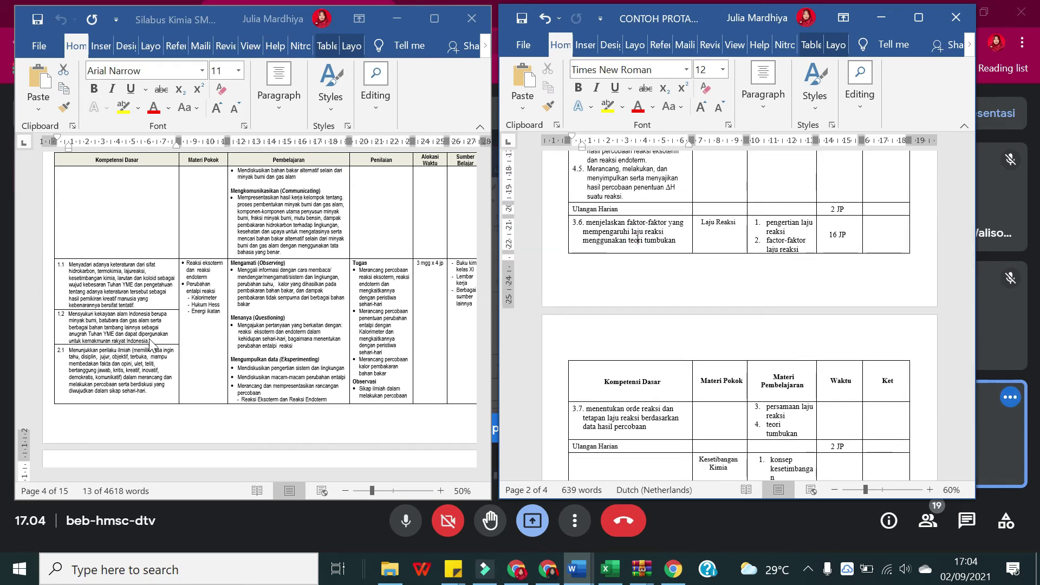
pyautogui.scroll(-5, 153, 331)
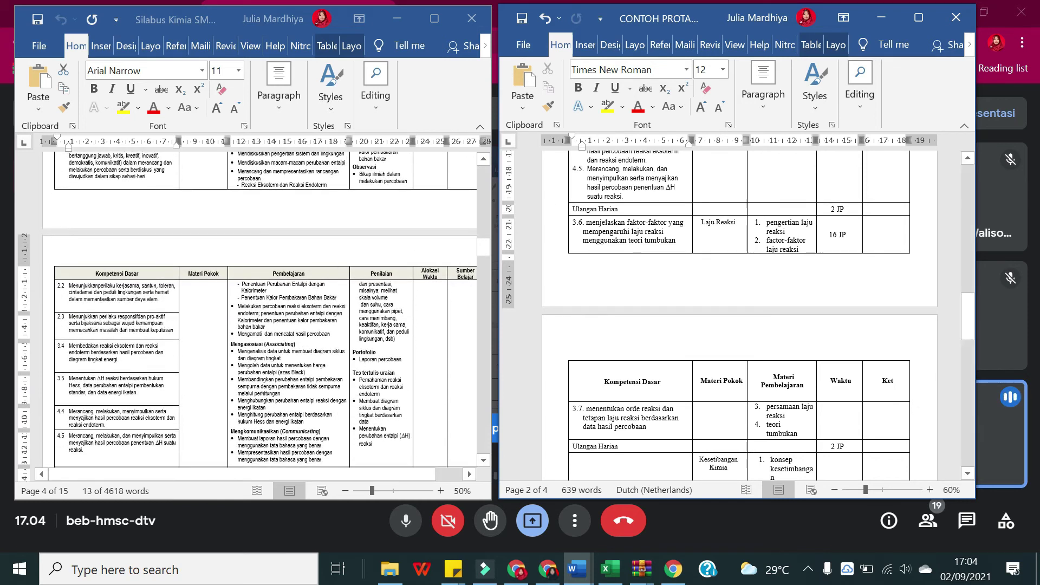
pyautogui.scroll(7, 631, 226)
pyautogui.scroll(7, 631, 227)
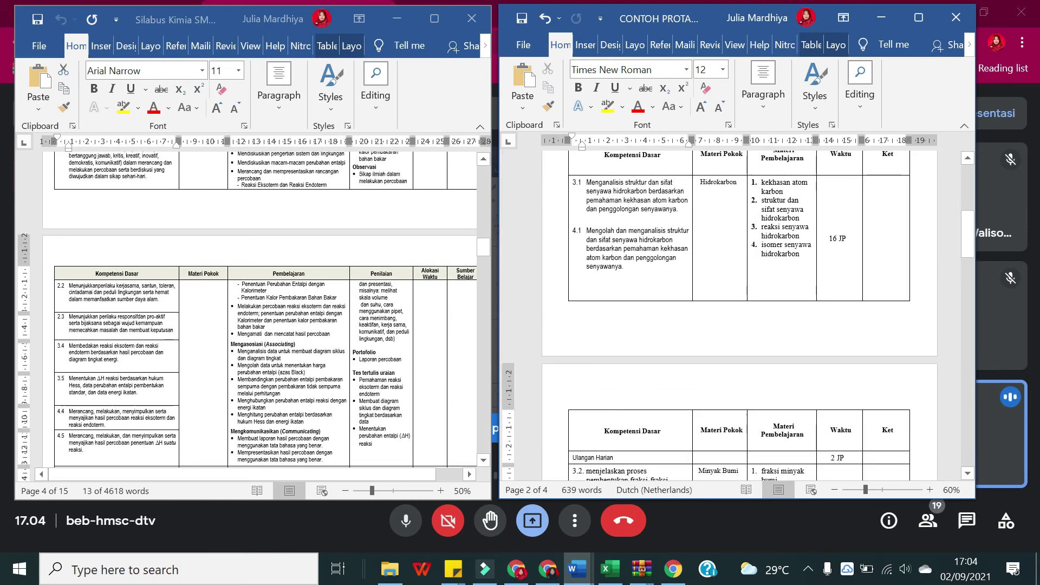
pyautogui.scroll(-2, 48, 397)
pyautogui.scroll(-6, 47, 397)
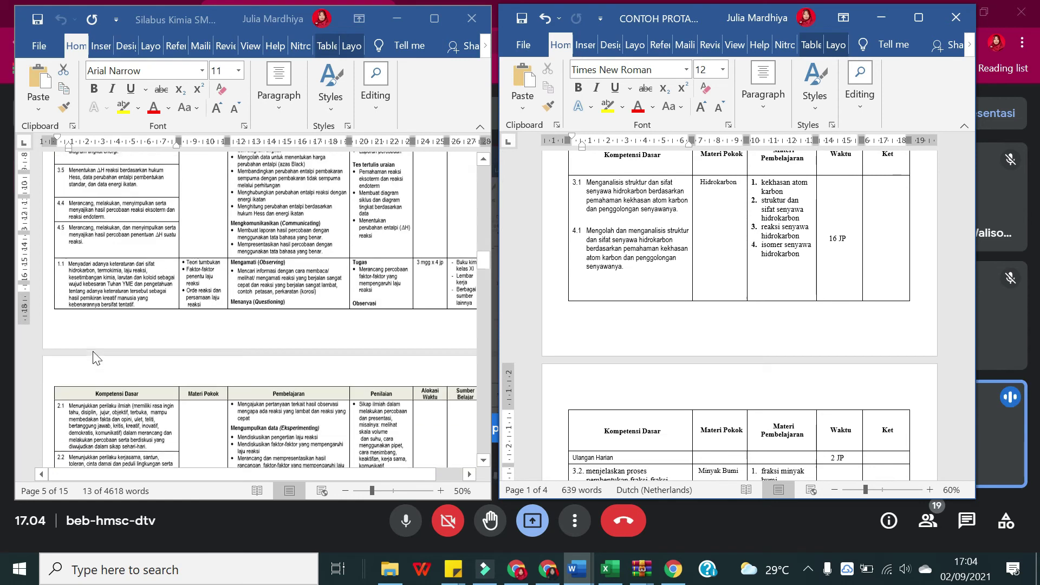
pyautogui.scroll(-1, 100, 350)
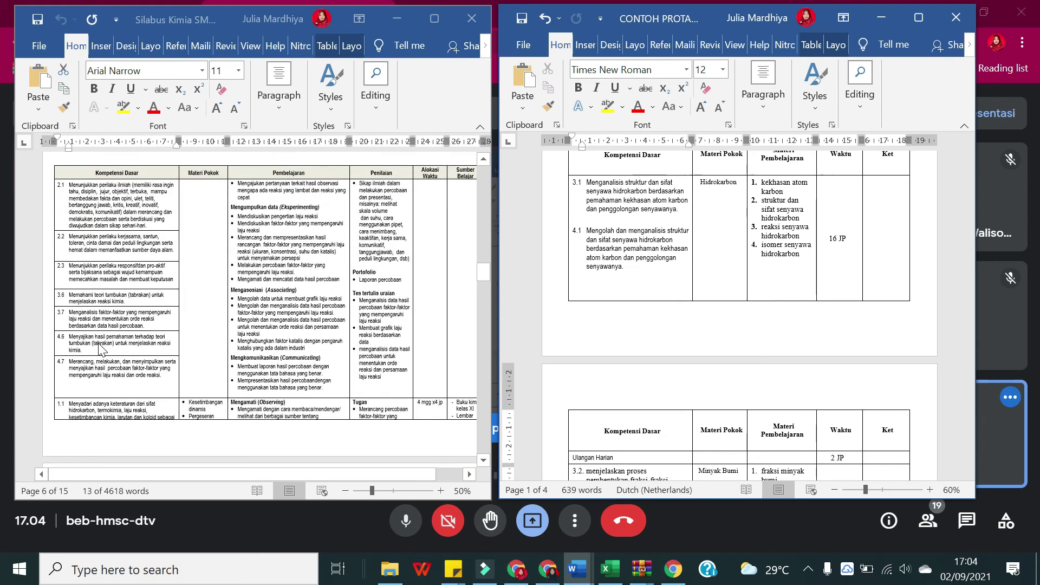
pyautogui.scroll(3, 739, 325)
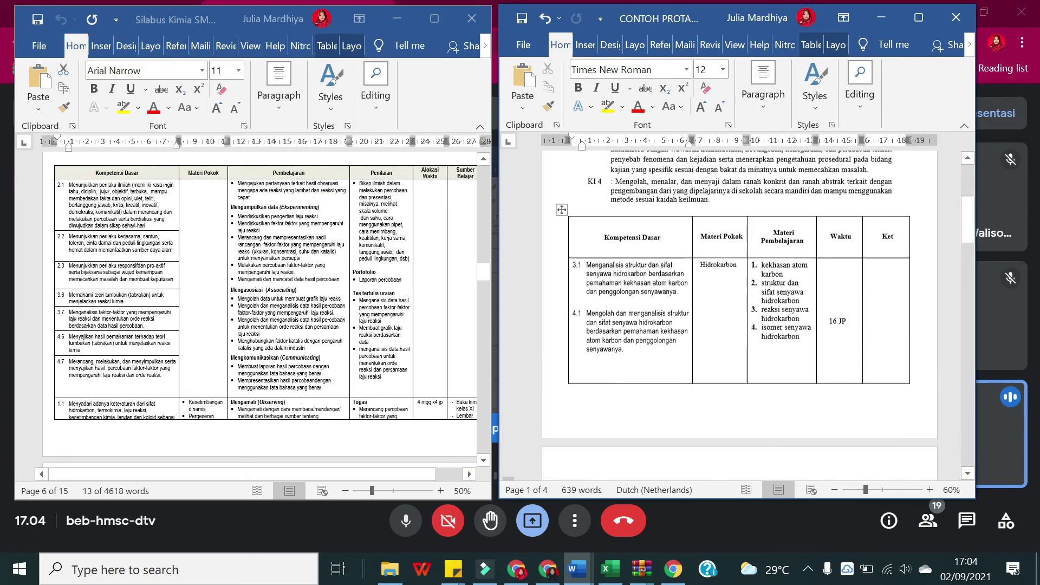
pyautogui.scroll(-15, 739, 325)
# Step: Scroll the PROTA to the 16 JP Laju Reaksi row and the syllabus to competencies 3.6–4.7
pyautogui.click(606, 259)
pyautogui.scroll(-7, 607, 259)
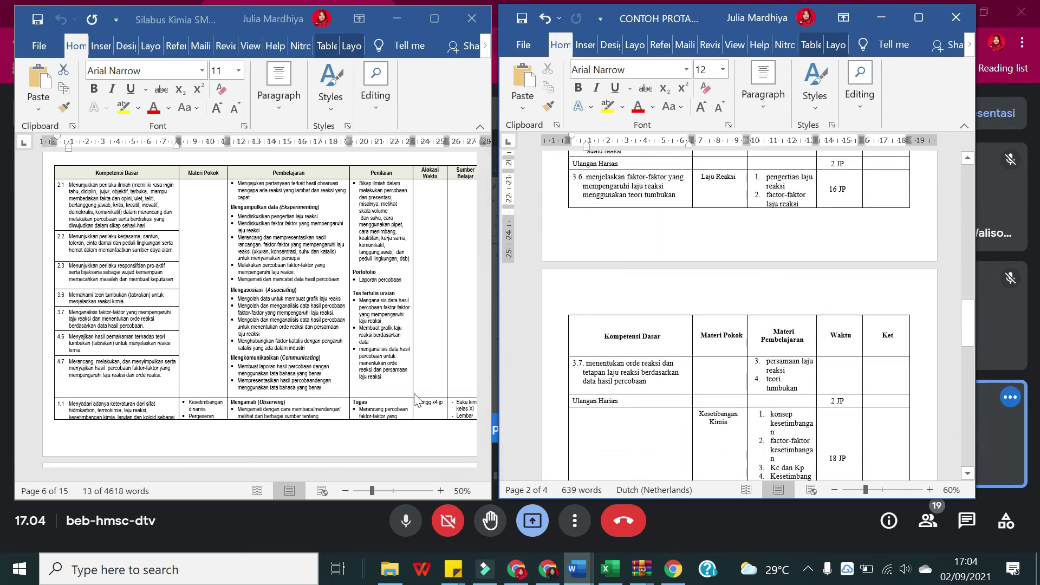
pyautogui.scroll(-1, 64, 324)
pyautogui.click(101, 298)
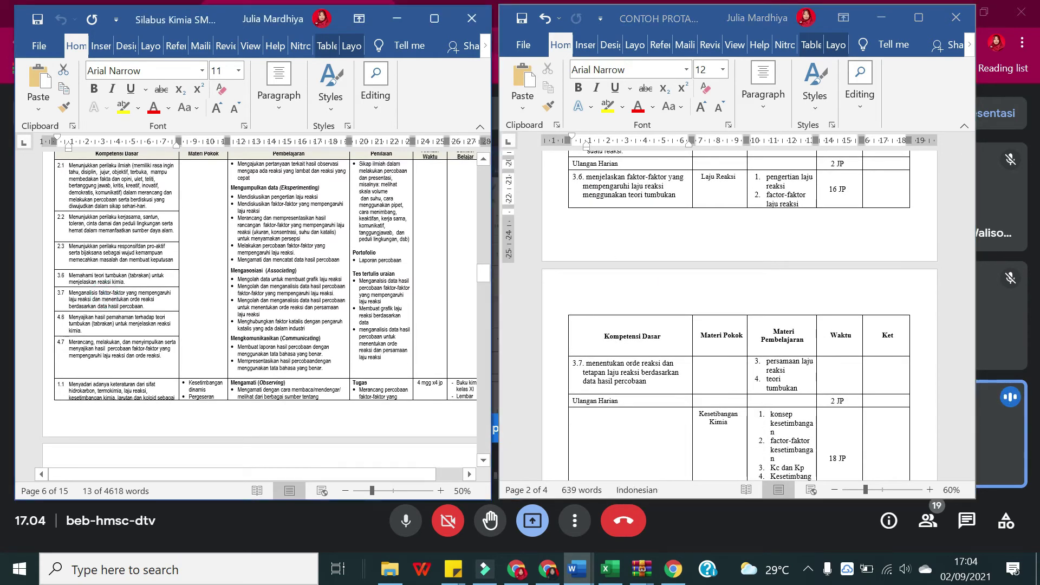
pyautogui.scroll(-5, 675, 304)
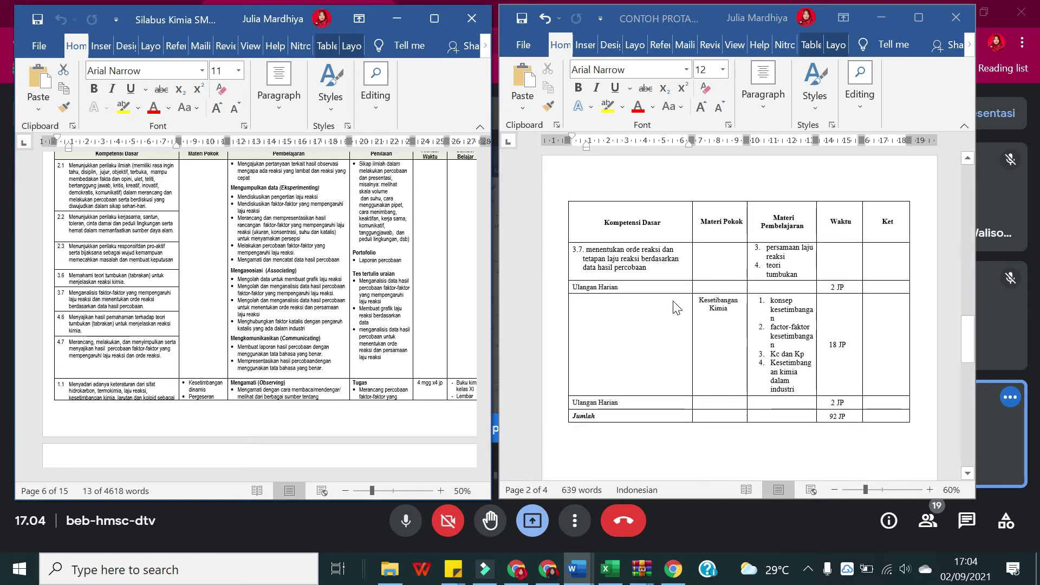
pyautogui.scroll(9, 674, 307)
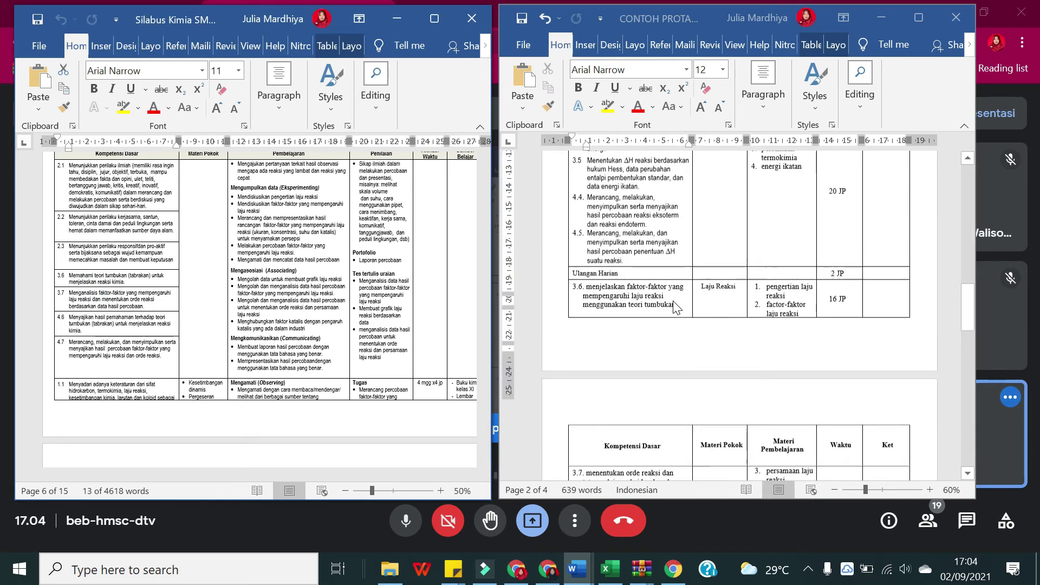
pyautogui.scroll(-4, 675, 307)
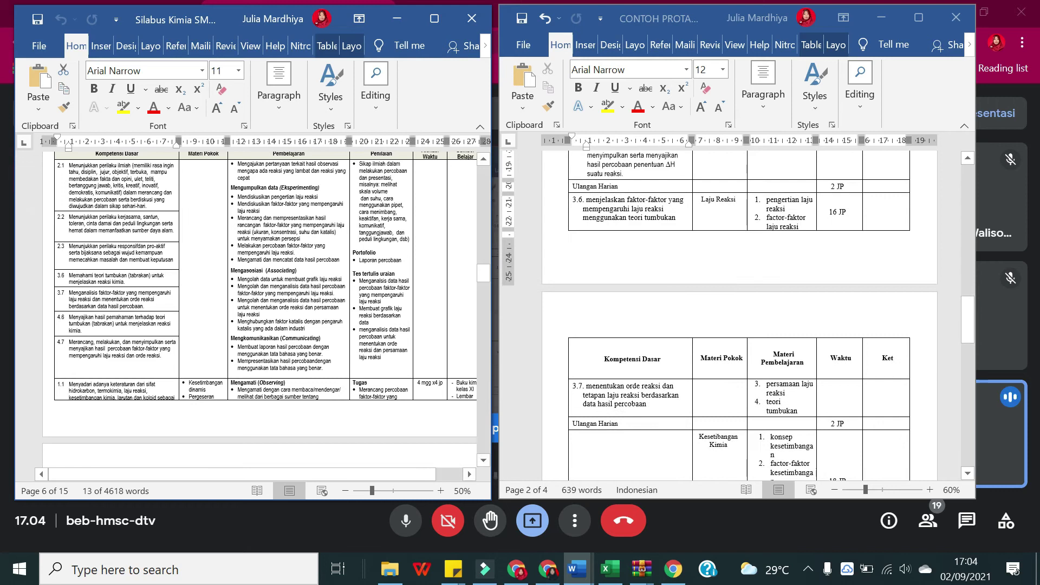
pyautogui.scroll(-5, 183, 351)
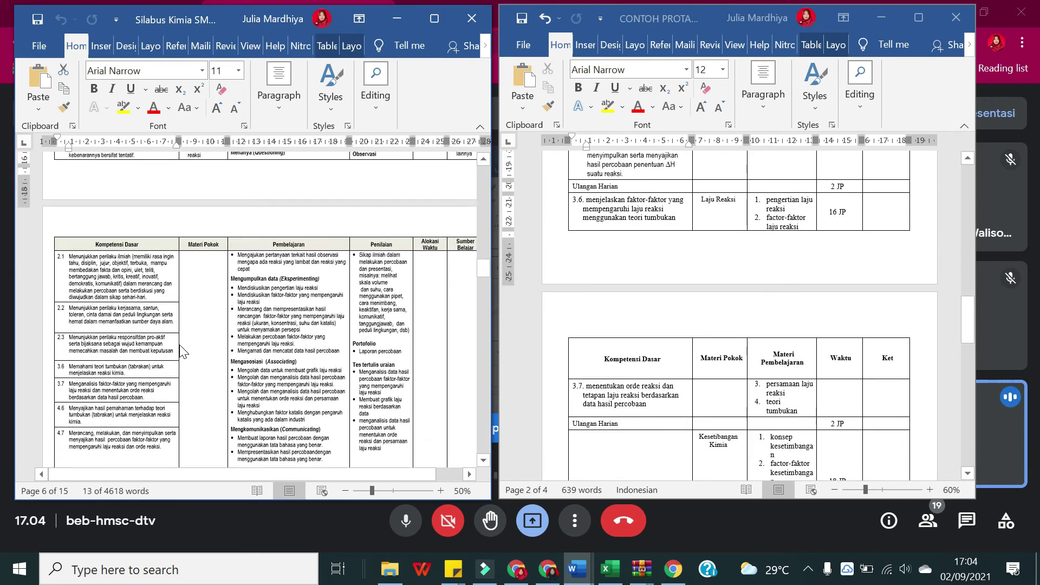
pyautogui.scroll(-3, 183, 351)
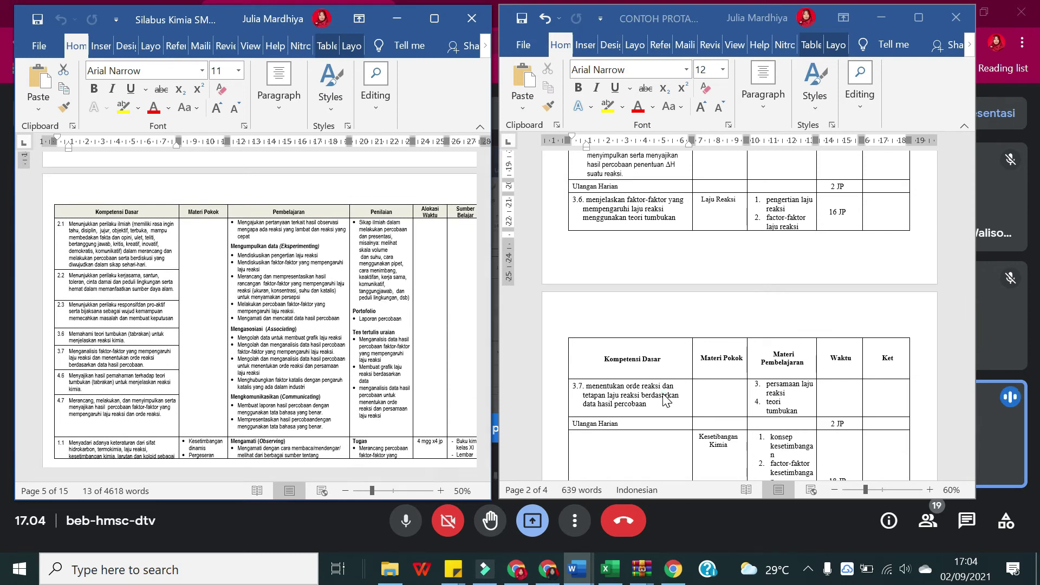
# Step: Replace the old 3.6/3.7 texts by pasting the syllabus KD 3.6 sentence into the Laju Reaksi cell
pyautogui.hotkey('shift', 'Up')
pyautogui.hotkey('shift', 'Up')
pyautogui.hotkey('shift', 'Up')
pyautogui.hotkey('shift', 'Up')
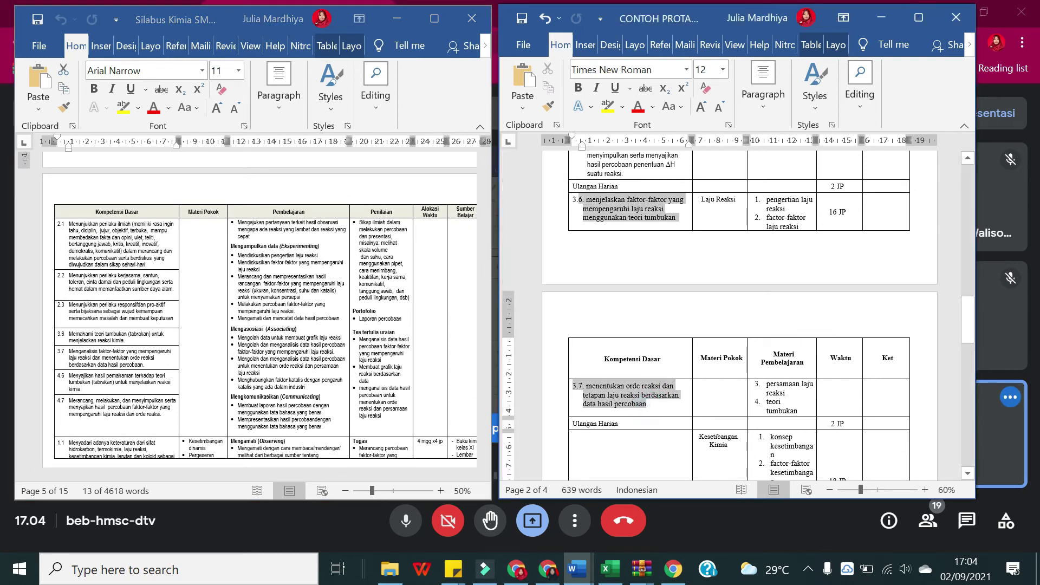
pyautogui.press('Delete')
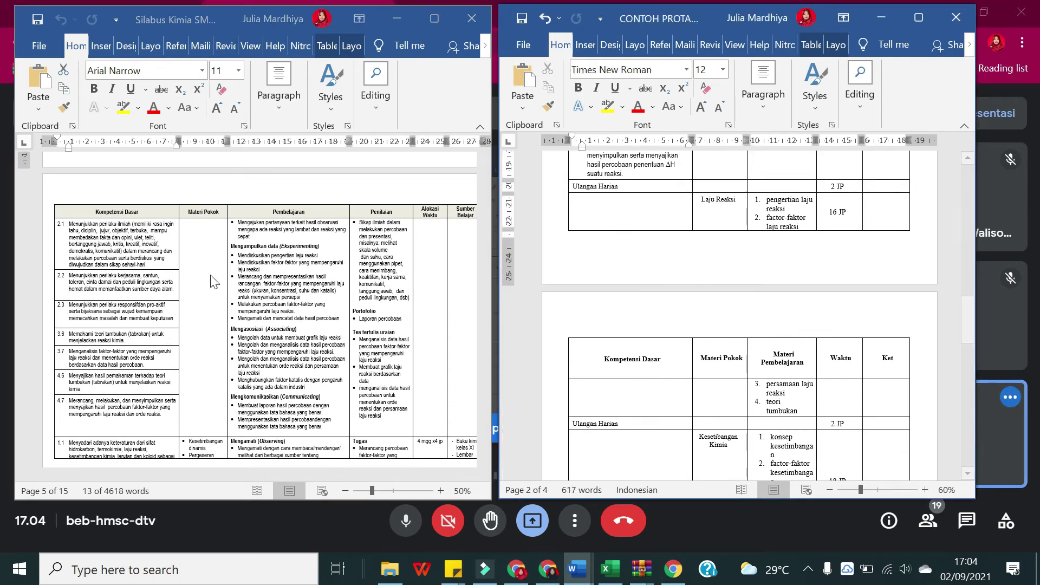
pyautogui.click(94, 319)
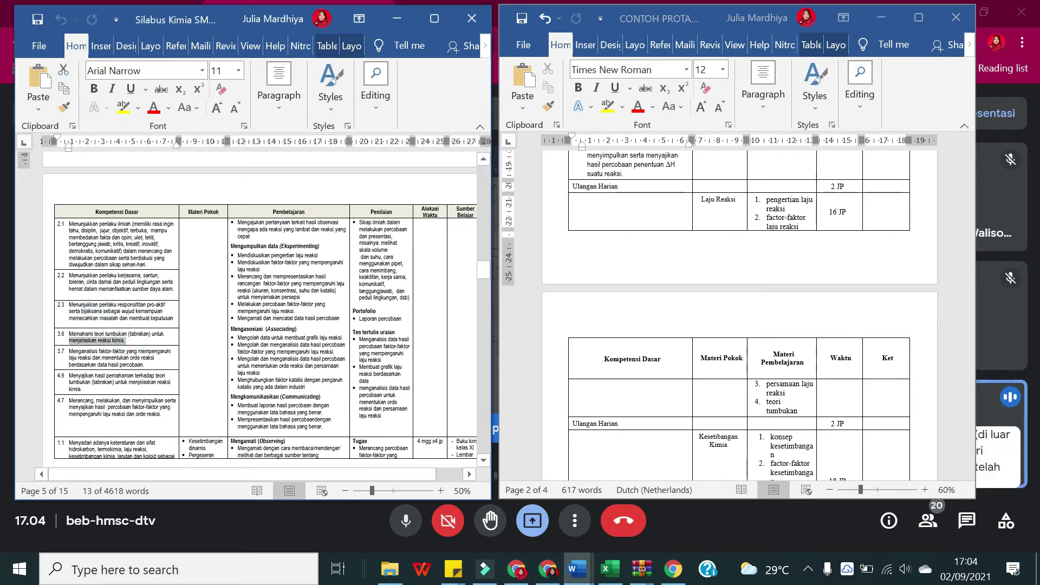
pyautogui.moveTo(125, 340); pyautogui.dragTo(70, 334)
pyautogui.hotkey('ctrl', 'c')
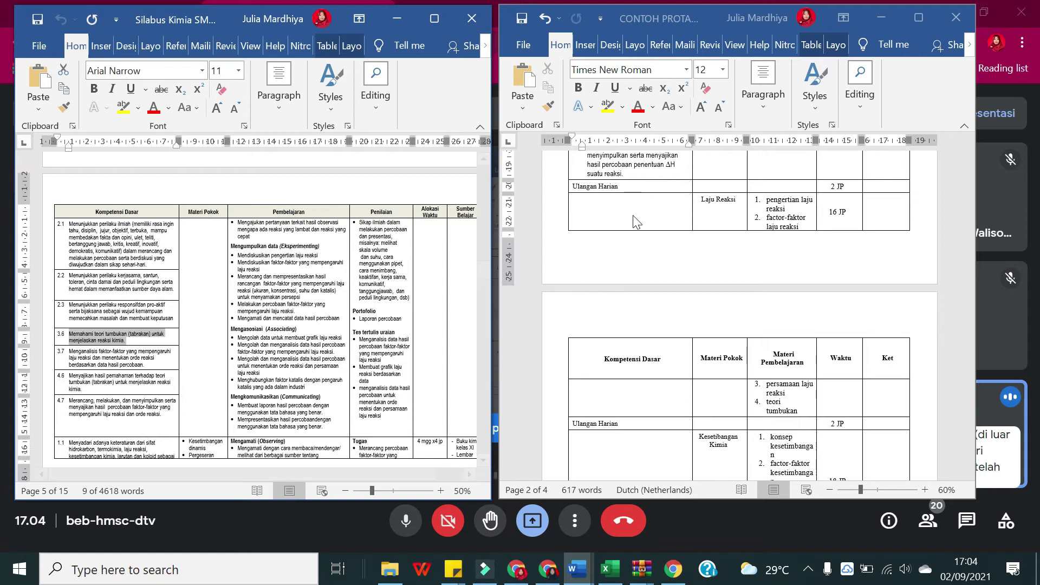
pyautogui.click(632, 215)
pyautogui.rightClick(590, 206)
pyautogui.press('Escape')
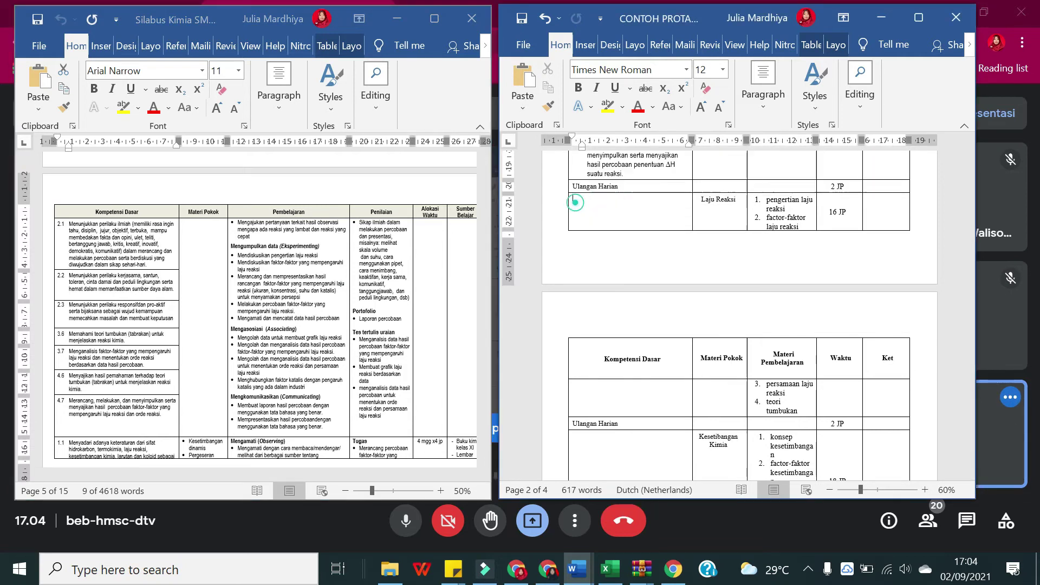
pyautogui.hotkey('ctrl', 'v')
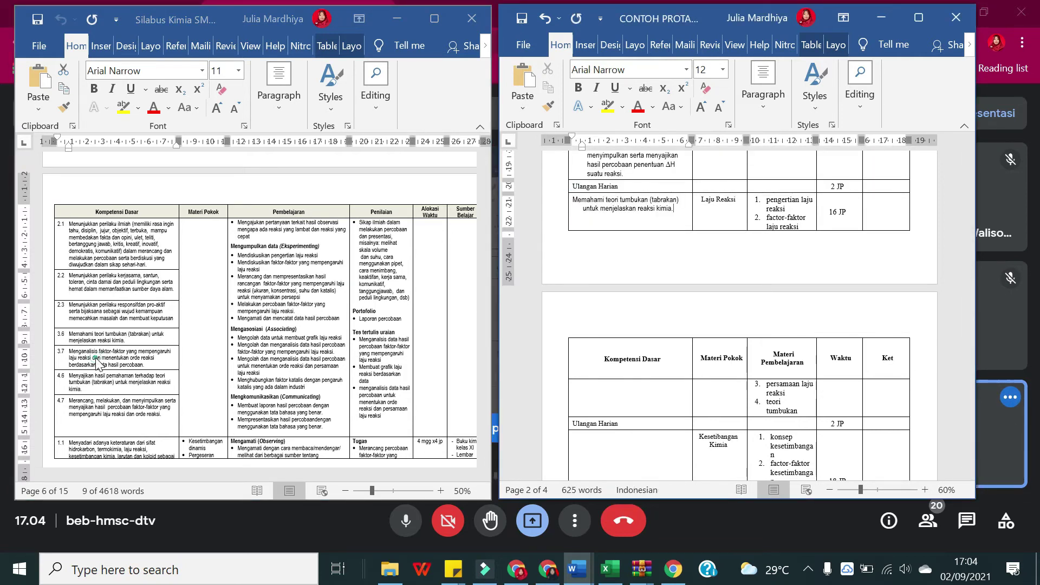
# Step: Copy the syllabus KD 3.7 sentence onto a new line below the 3.6 text
pyautogui.click(95, 361)
pyautogui.moveTo(150, 366); pyautogui.dragTo(69, 351)
pyautogui.hotkey('ctrl', 'c')
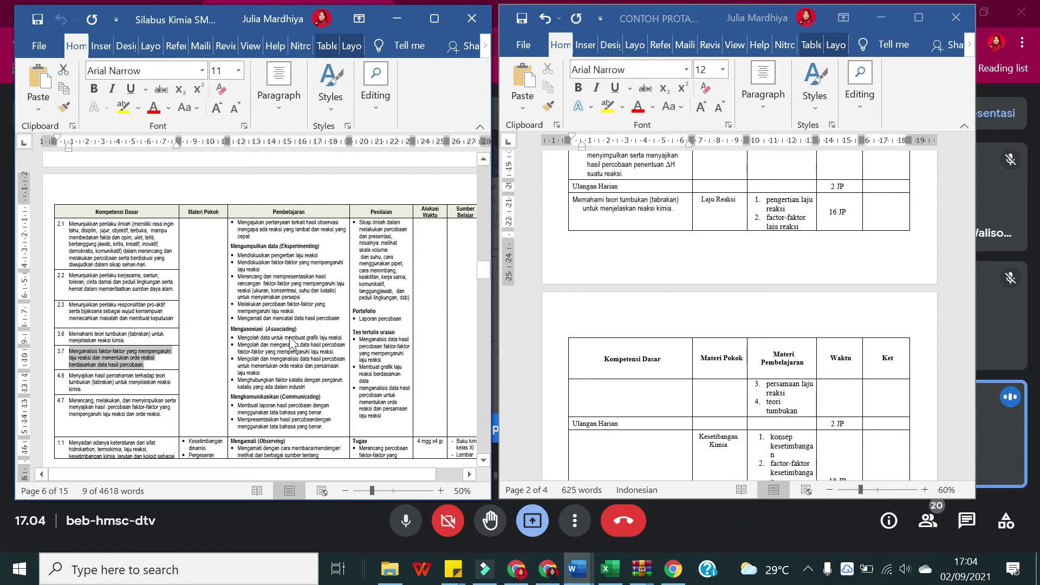
pyautogui.click(641, 207)
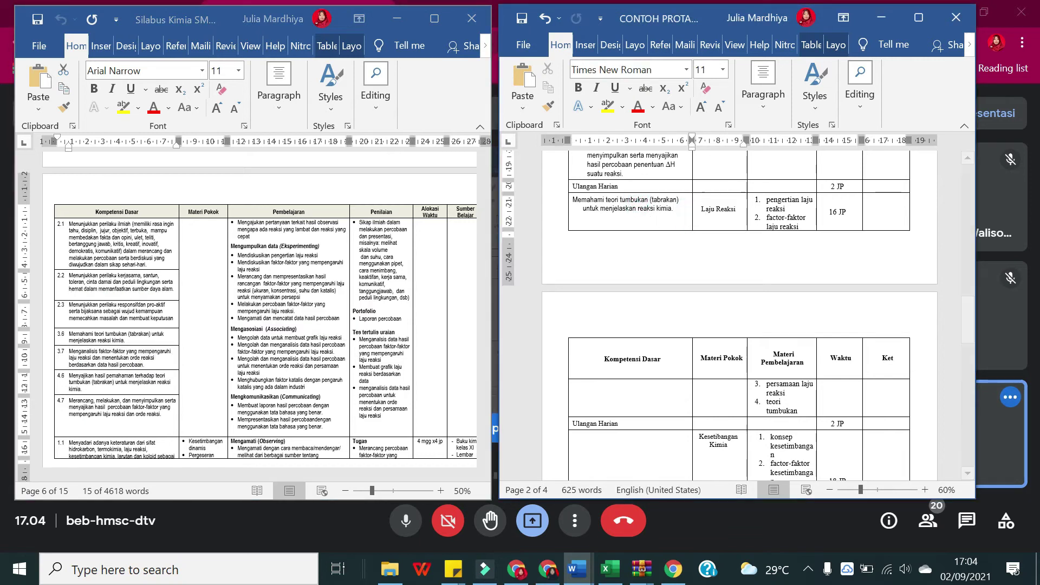
pyautogui.click(678, 205)
pyautogui.press('Return')
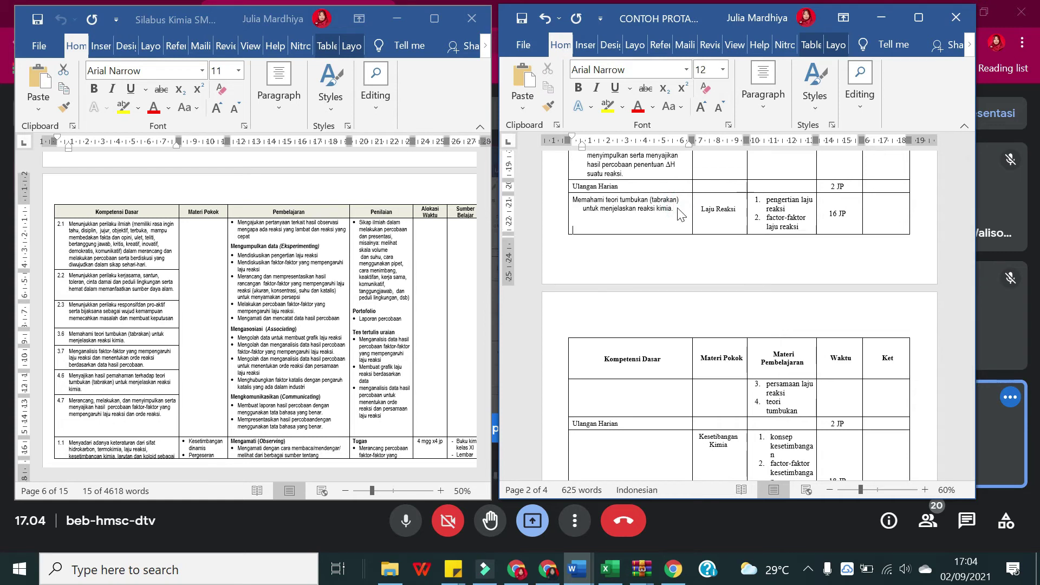
pyautogui.hotkey('ctrl', 'v')
# Step: Copy the syllabus KD 4.6 and 4.7 texts onto new lines in the cell
pyautogui.click(96, 363)
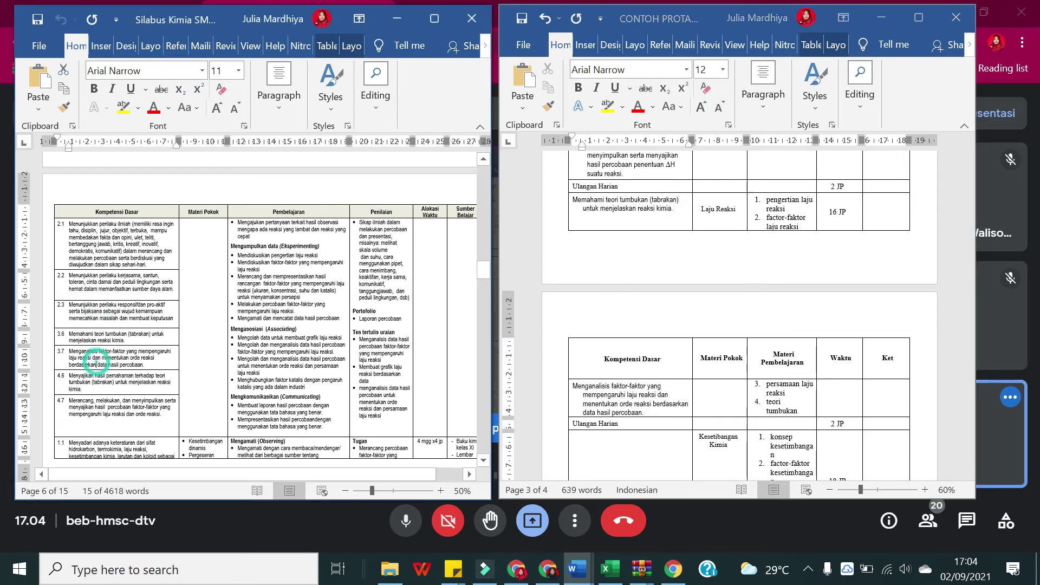
pyautogui.moveTo(67, 376)
pyautogui.mouseDown()
pyautogui.moveTo(86, 404)
pyautogui.moveTo(81, 388)
pyautogui.mouseUp()
pyautogui.hotkey('ctrl', 'c')
pyautogui.click(653, 411)
pyautogui.press('Return')
pyautogui.hotkey('ctrl', 'v')
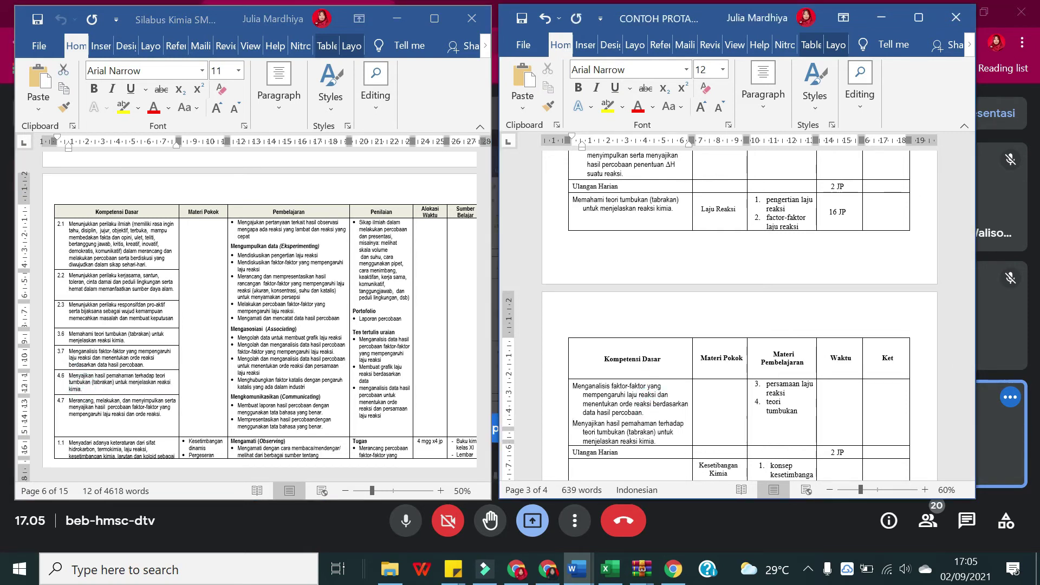
pyautogui.click(120, 411)
pyautogui.moveTo(165, 415); pyautogui.dragTo(68, 401)
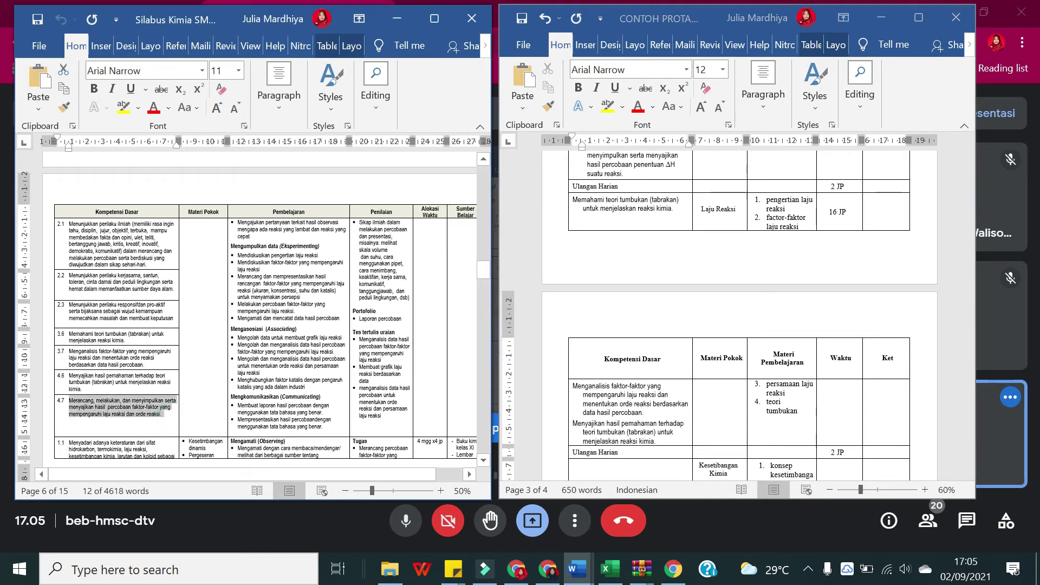
pyautogui.click(666, 442)
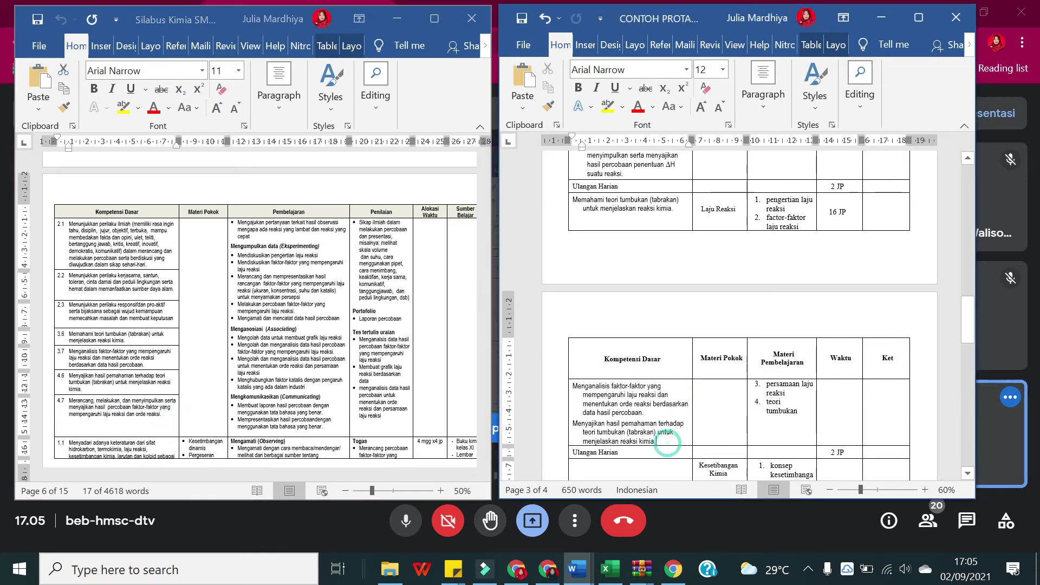
pyautogui.press('Return')
pyautogui.write('Merancang, melakukan, dan menyimpulkan serta menyajikan hasil percobaan faktor-faktor yang mempengaruhi laju reaksi dan orde reaksi.')
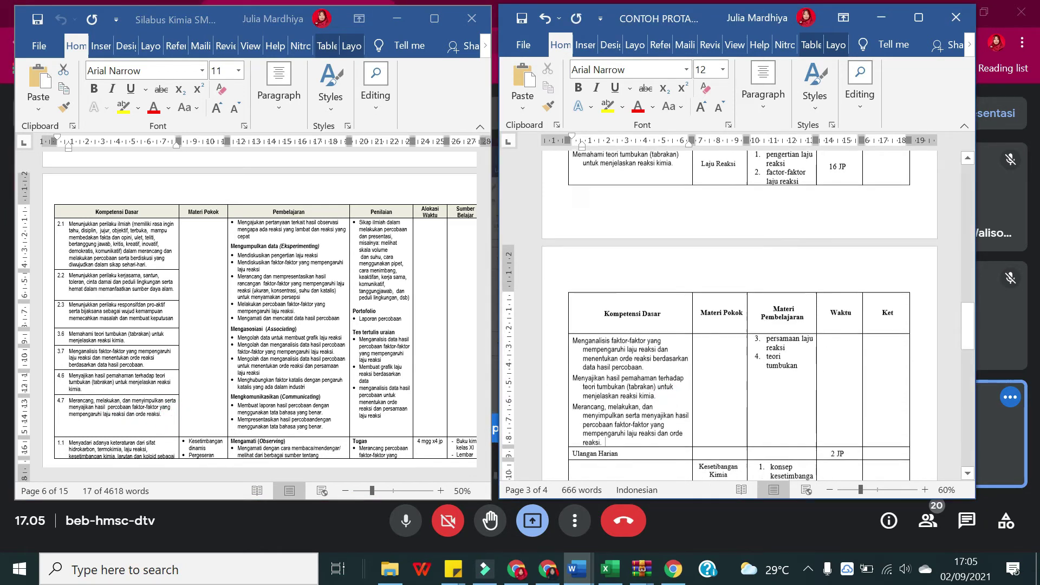
pyautogui.scroll(1, 563, 203)
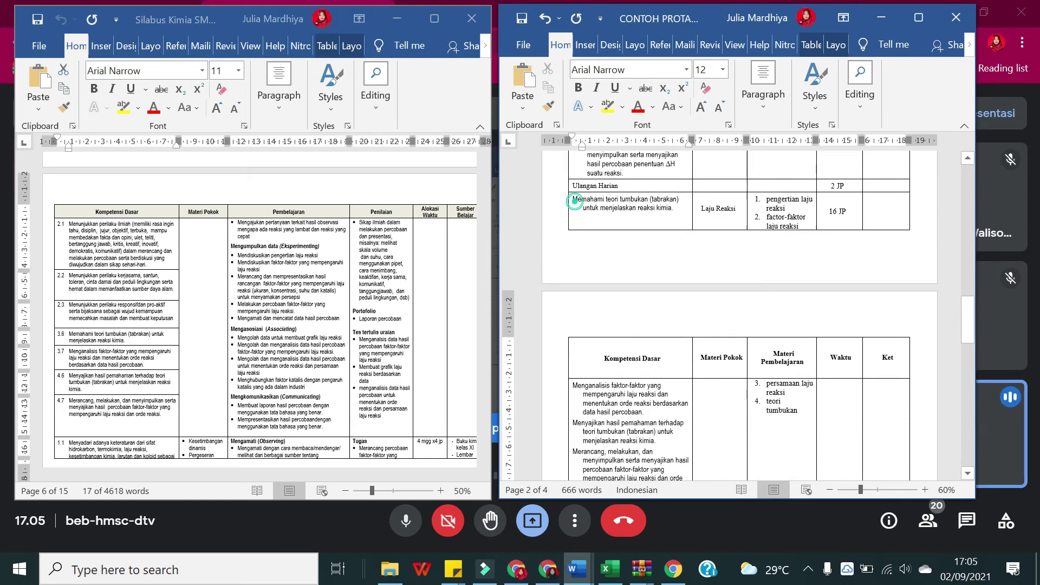
# Step: Number the 'Memahami teori tumbukan' entry 3.6 as a second-level item continuing the previous list
pyautogui.click(762, 86)
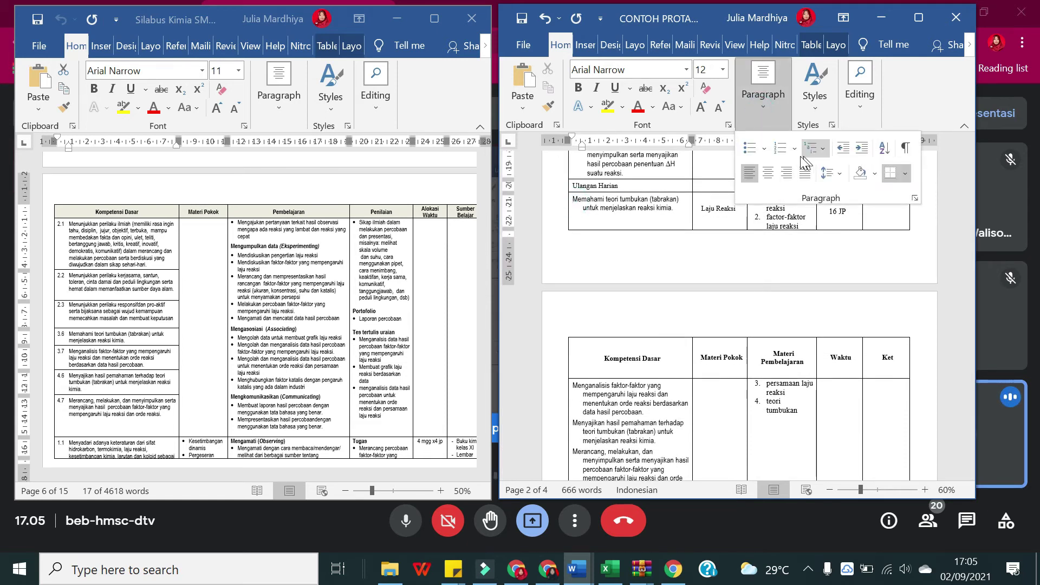
pyautogui.click(784, 149)
pyautogui.click(795, 148)
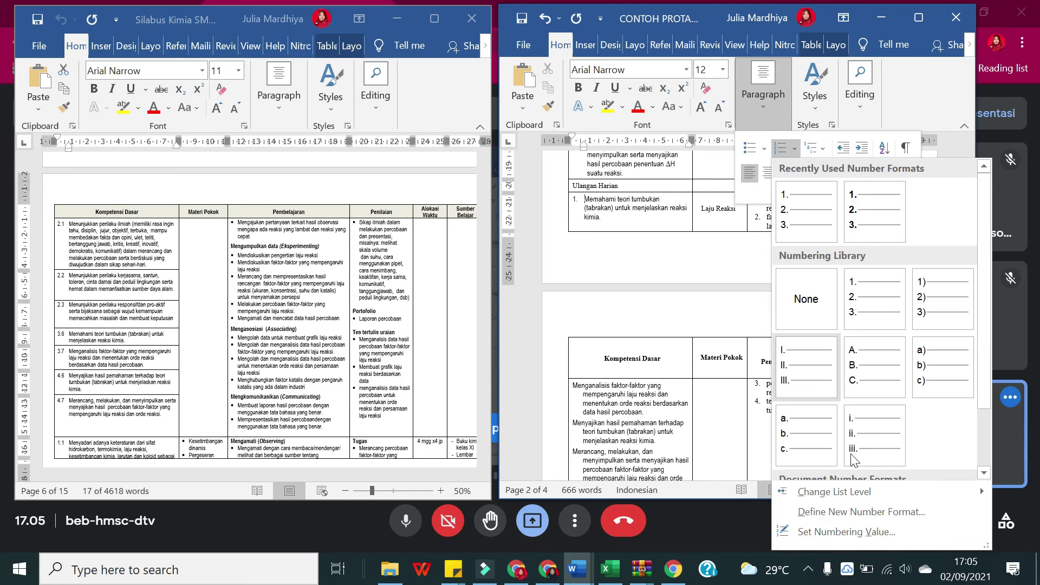
pyautogui.moveTo(860, 487)
pyautogui.click(696, 339)
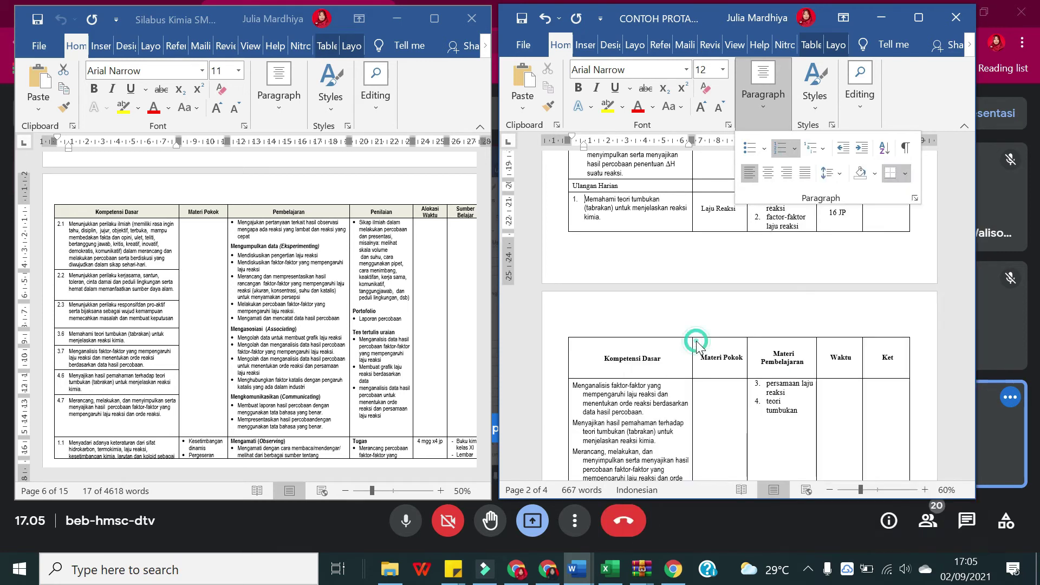
pyautogui.click(794, 148)
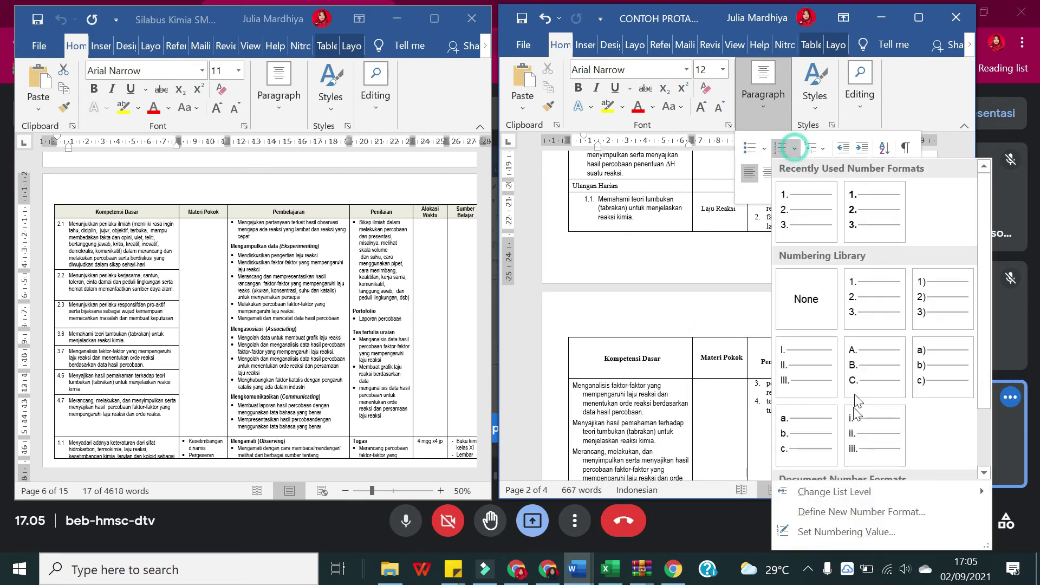
pyautogui.click(877, 534)
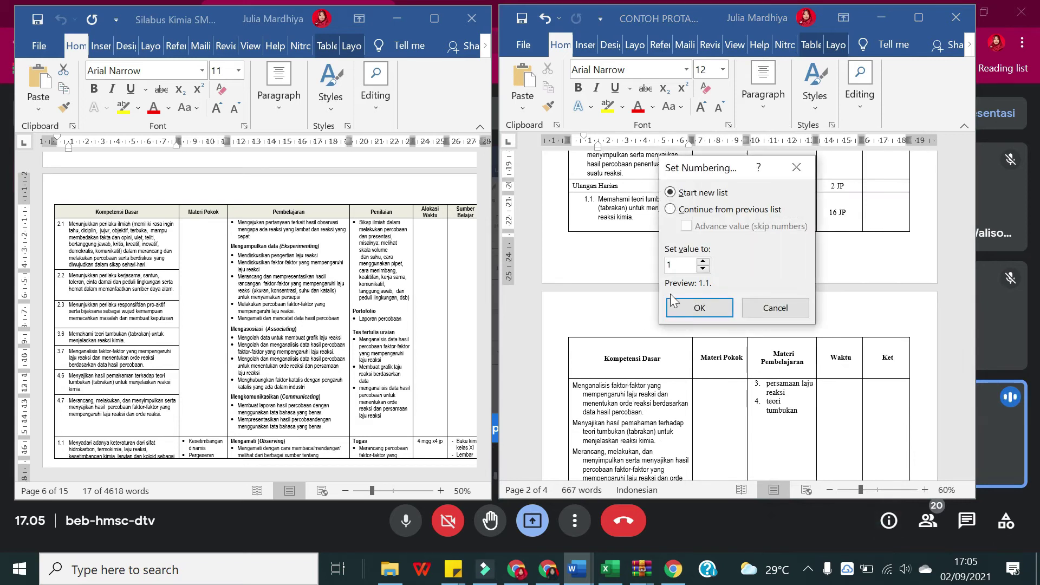
pyautogui.click(699, 209)
pyautogui.click(700, 227)
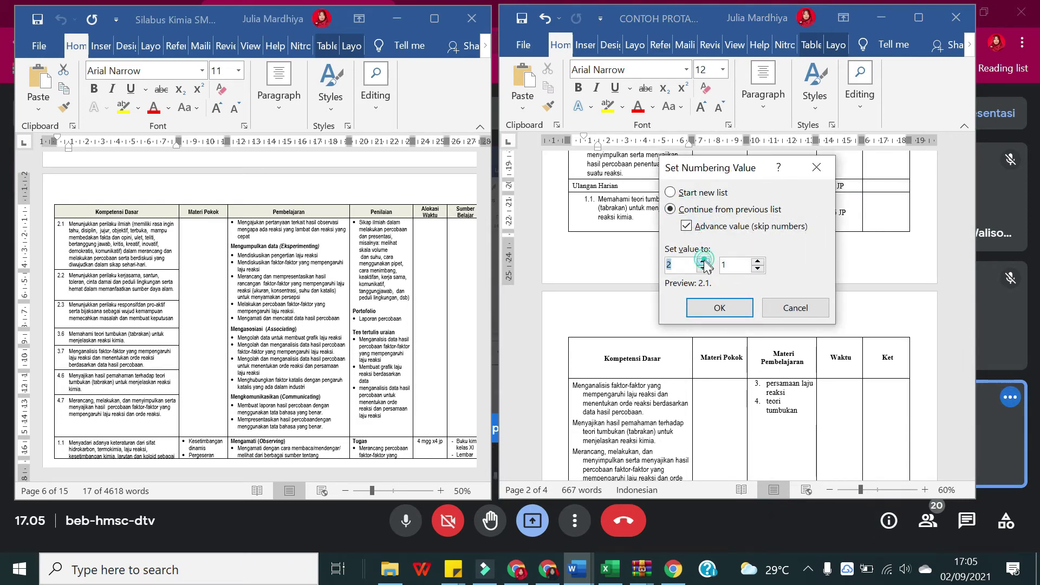
pyautogui.press('BackSpace')
pyautogui.write('3')
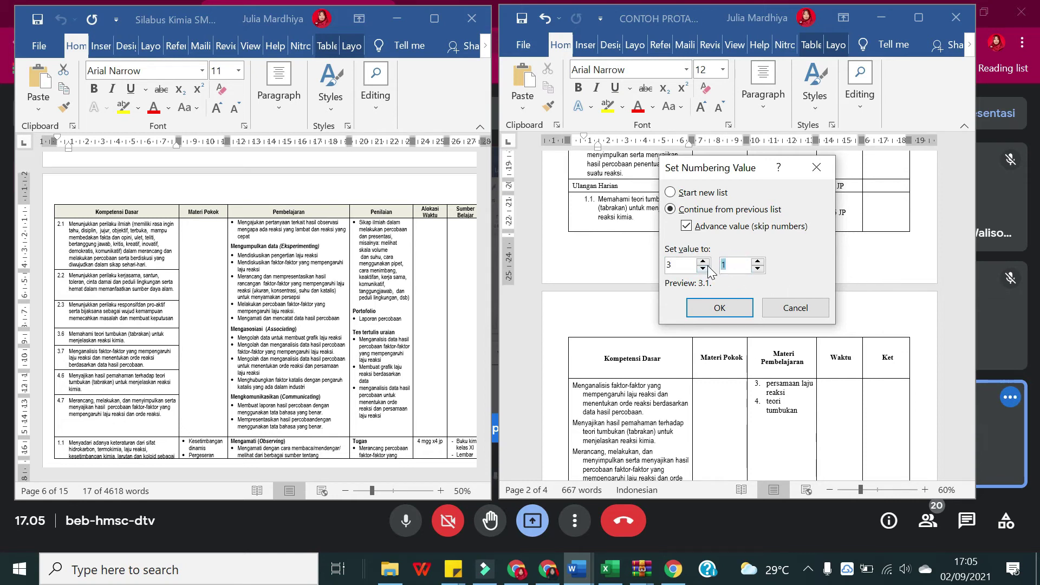
pyautogui.click(719, 308)
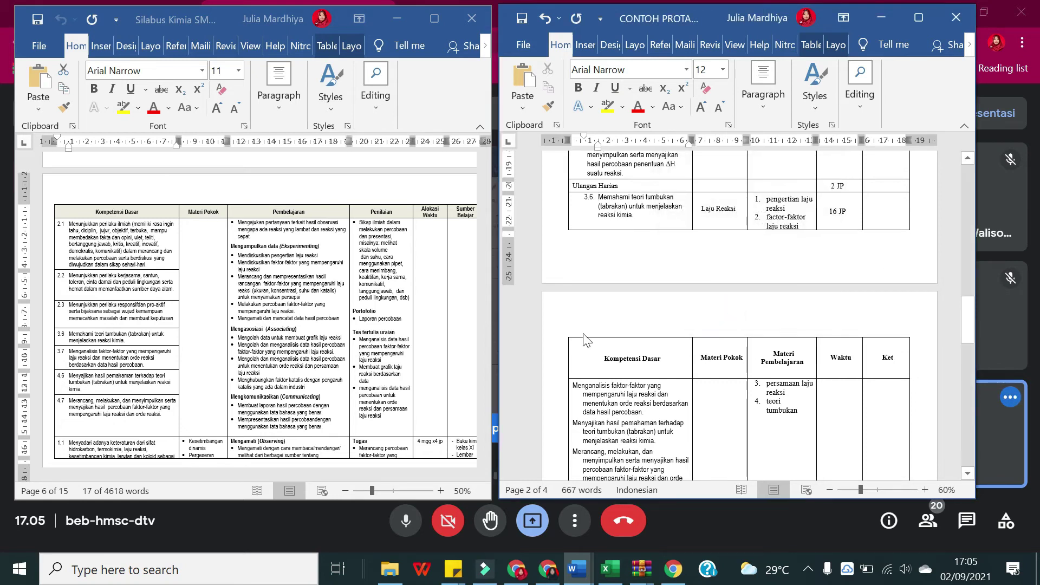
# Step: Join the Menganalisis paragraph into the list as item 3.7
pyautogui.scroll(-1, 596, 310)
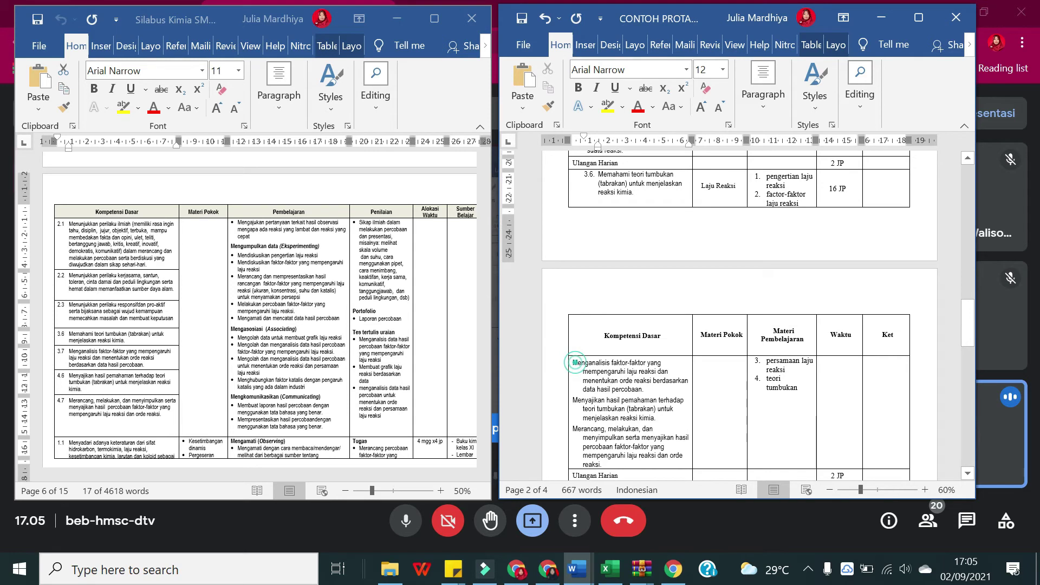
pyautogui.hotkey('ctrl', 'shift', 't')
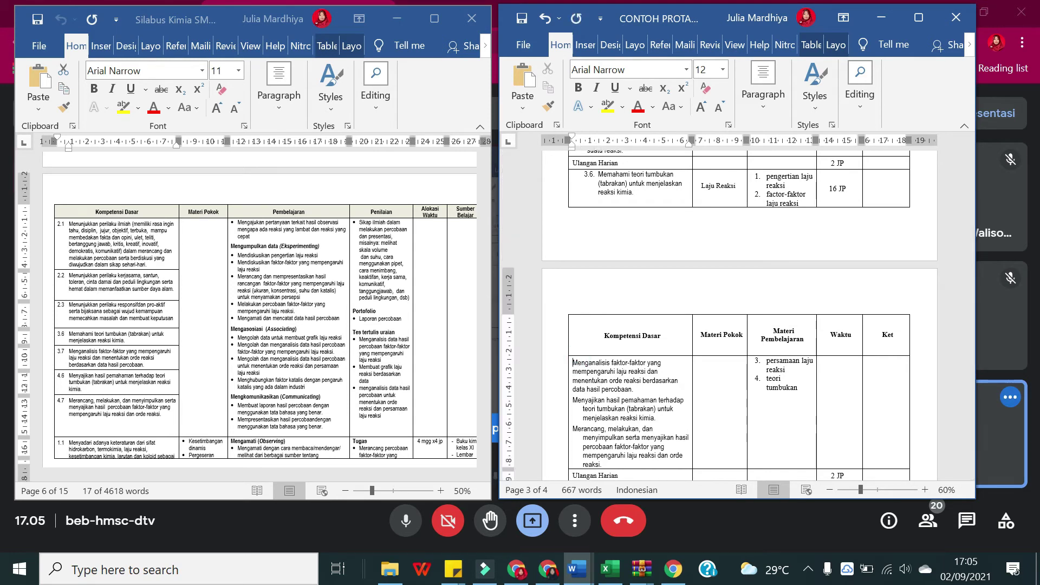
pyautogui.press('BackSpace')
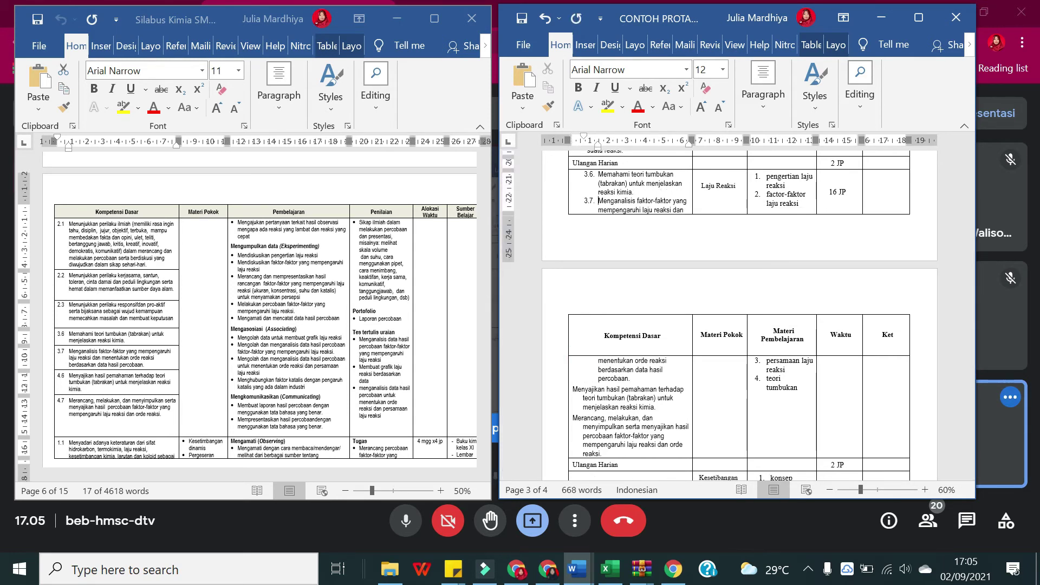
pyautogui.scroll(-2, 736, 315)
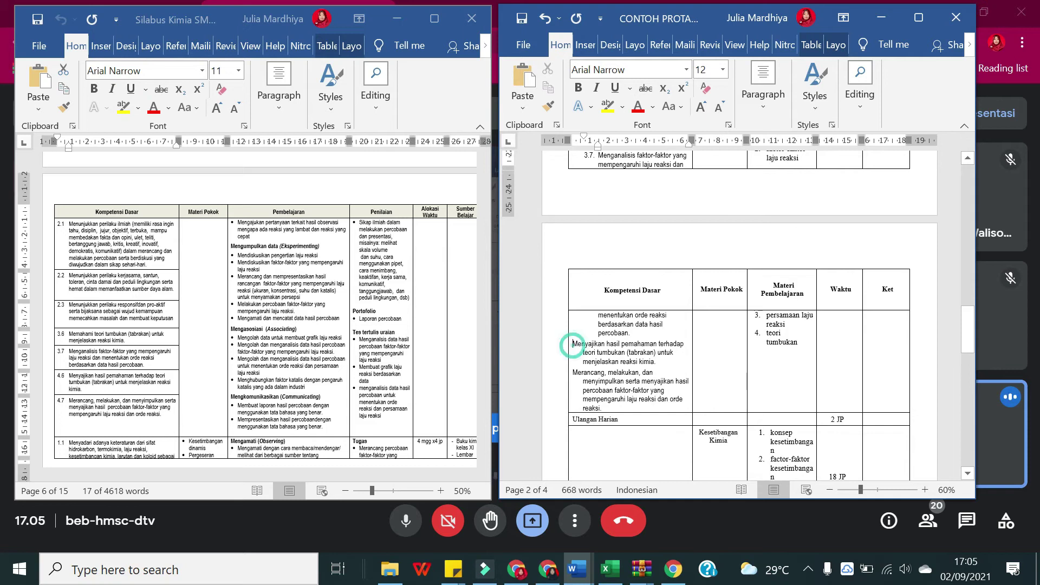
# Step: Number the Menyajikan entry 4.6 as a second-level item continuing the list
pyautogui.click(573, 344)
pyautogui.click(764, 111)
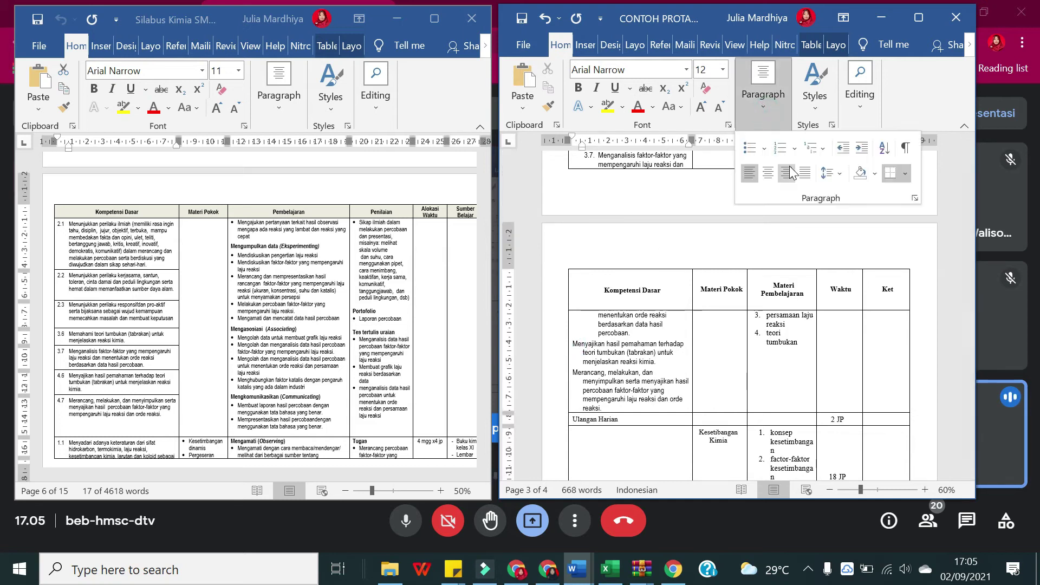
pyautogui.click(780, 147)
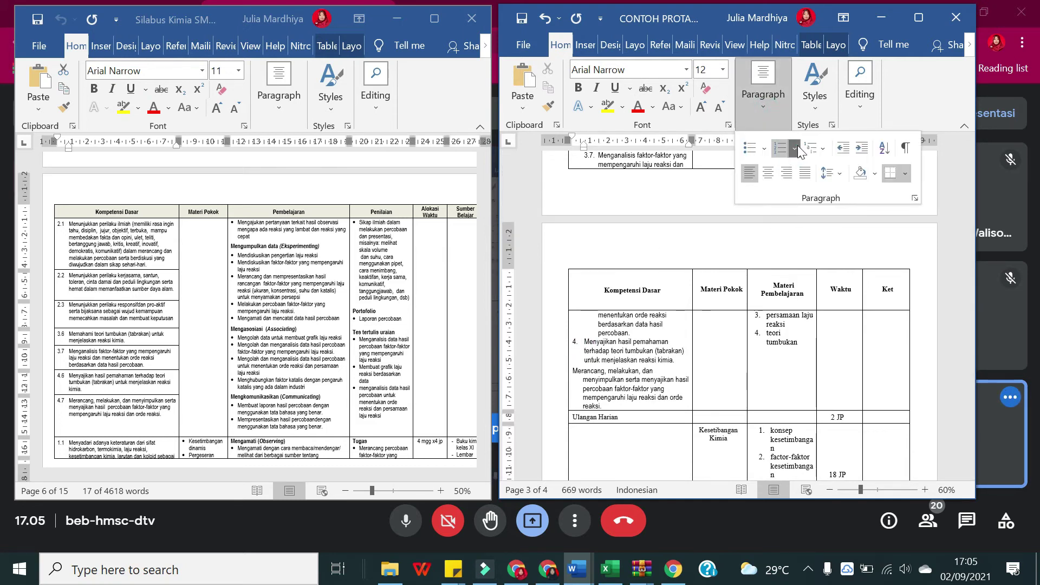
pyautogui.click(796, 146)
pyautogui.moveTo(870, 496)
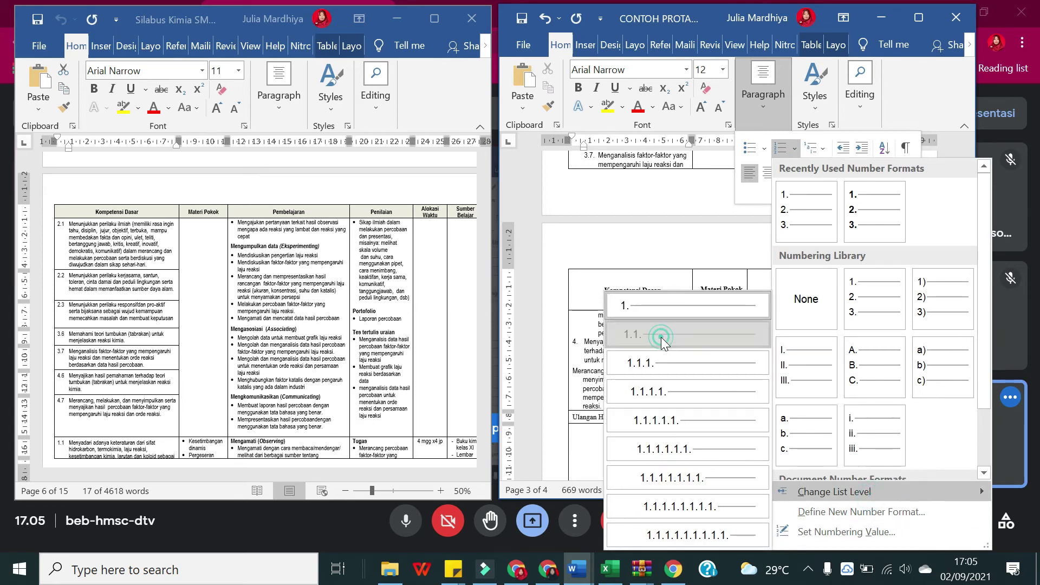
pyautogui.click(662, 338)
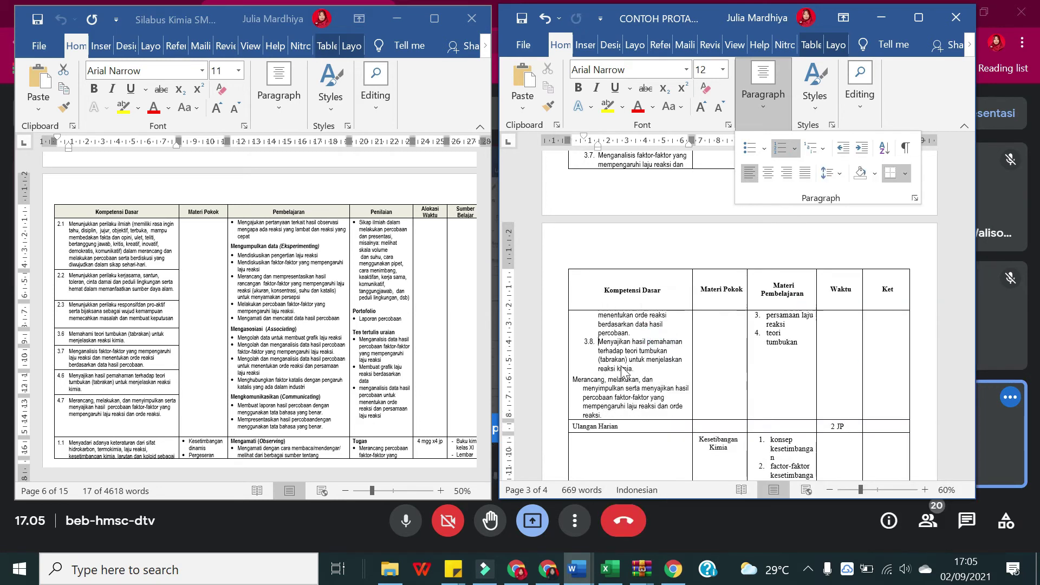
pyautogui.click(784, 96)
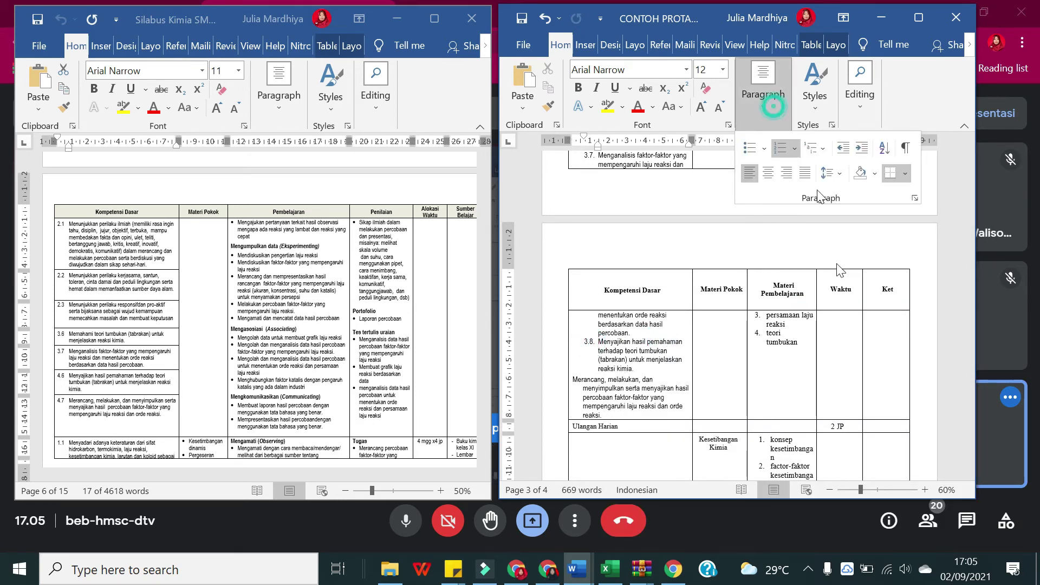
pyautogui.click(796, 152)
pyautogui.click(836, 534)
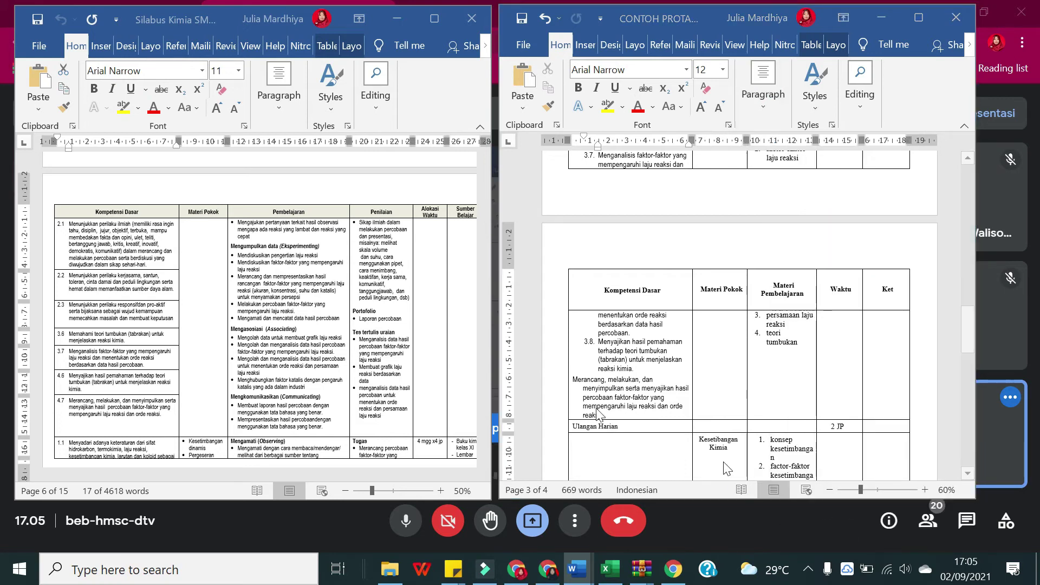
pyautogui.click(703, 209)
pyautogui.click(707, 226)
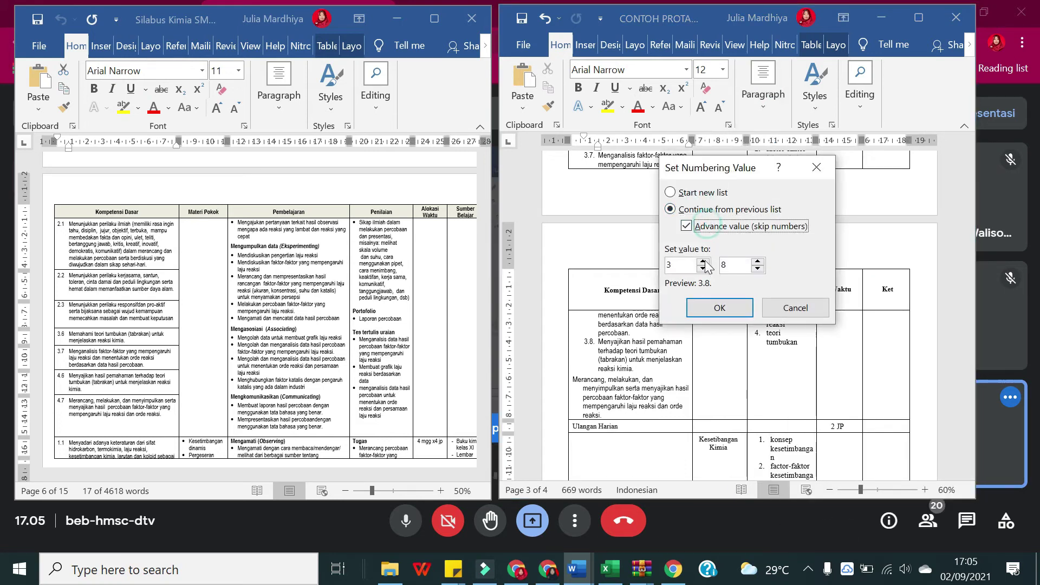
pyautogui.write('4')
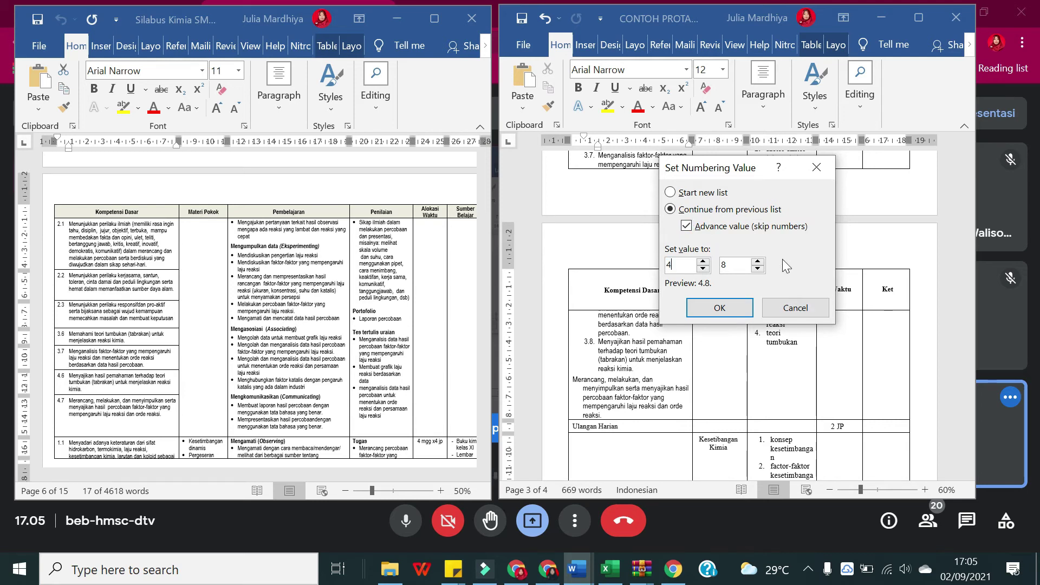
pyautogui.click(720, 309)
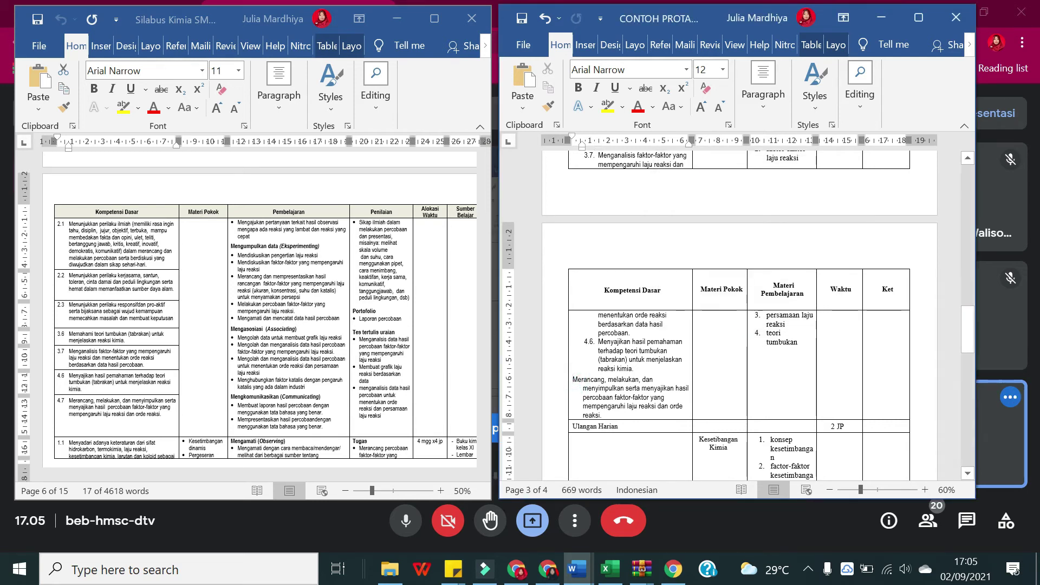
pyautogui.hotkey('ctrl', 'y')
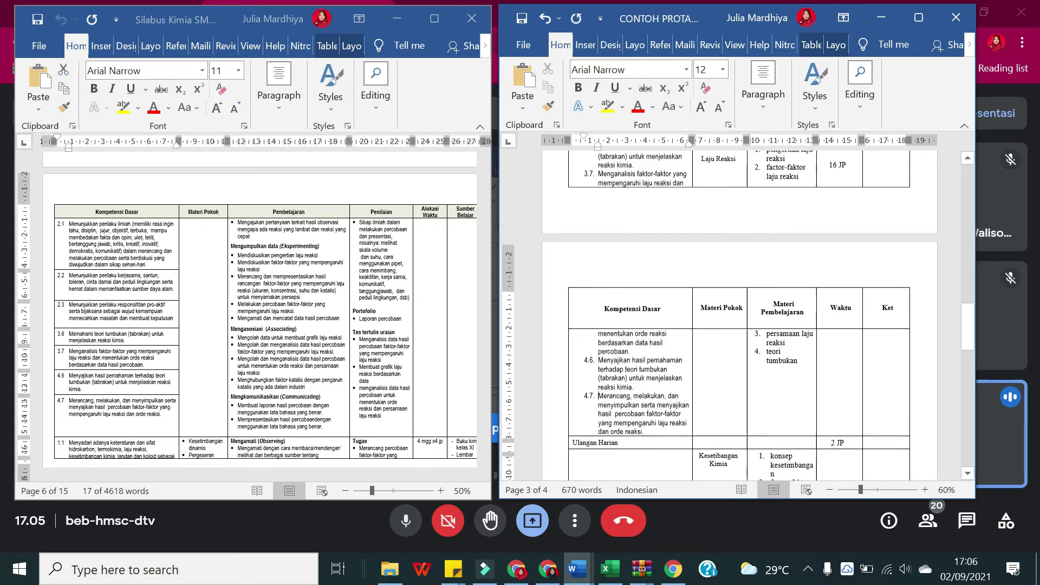
pyautogui.scroll(5, 341, 351)
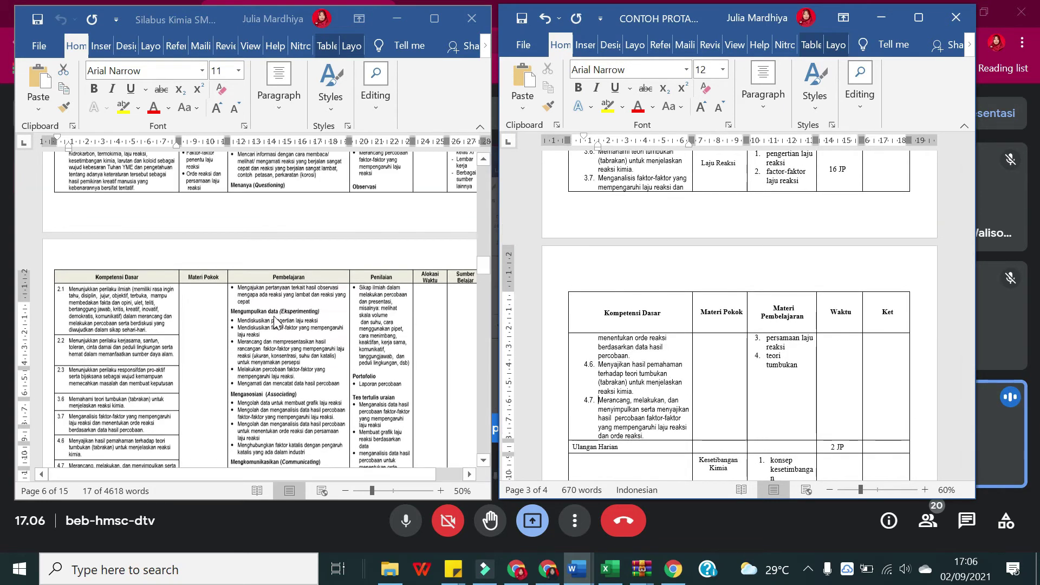
pyautogui.moveTo(200, 262); pyautogui.dragTo(186, 223)
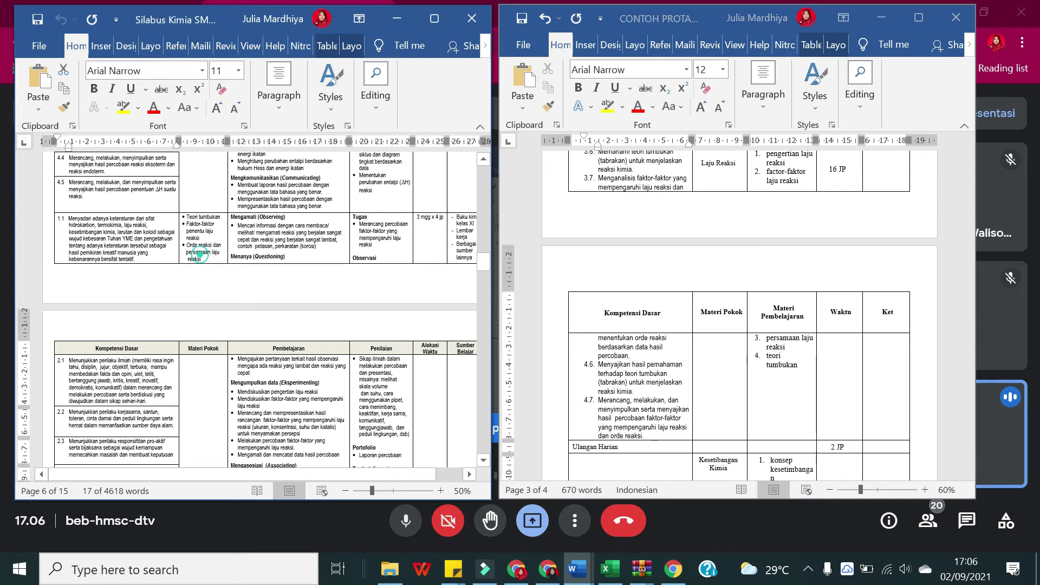
pyautogui.moveTo(178, 213)
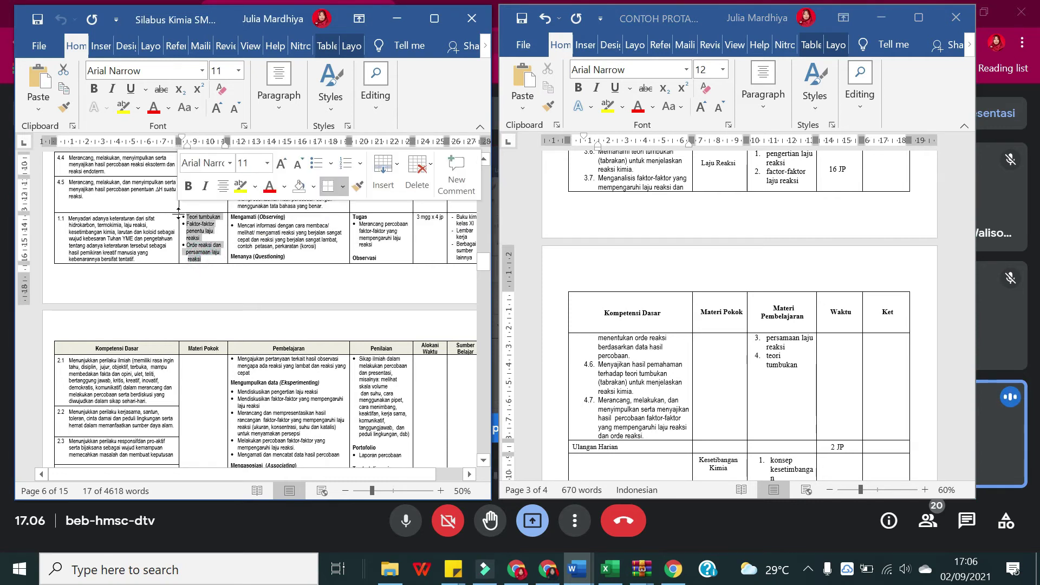
pyautogui.scroll(1, 800, 389)
pyautogui.click(800, 388)
pyautogui.moveTo(800, 388); pyautogui.dragTo(766, 176)
pyautogui.write('Teori tumbukan Faktor-faktor penentu laju reaksi Orde reaksi dan persamaan laju reaksi')
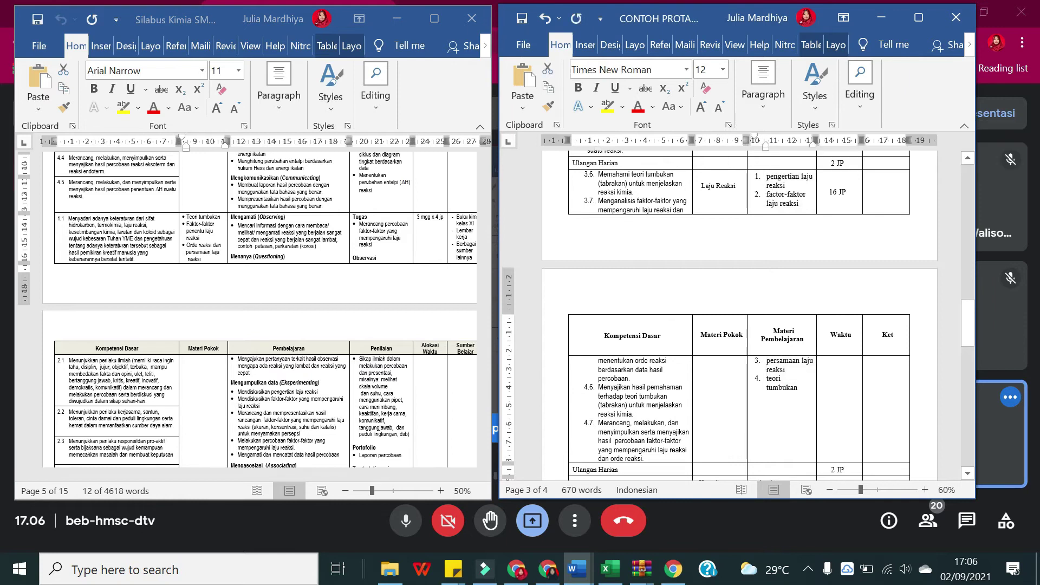
pyautogui.keyDown('ctrl'); pyautogui.scroll(-4, 805, 237); pyautogui.keyUp('ctrl')
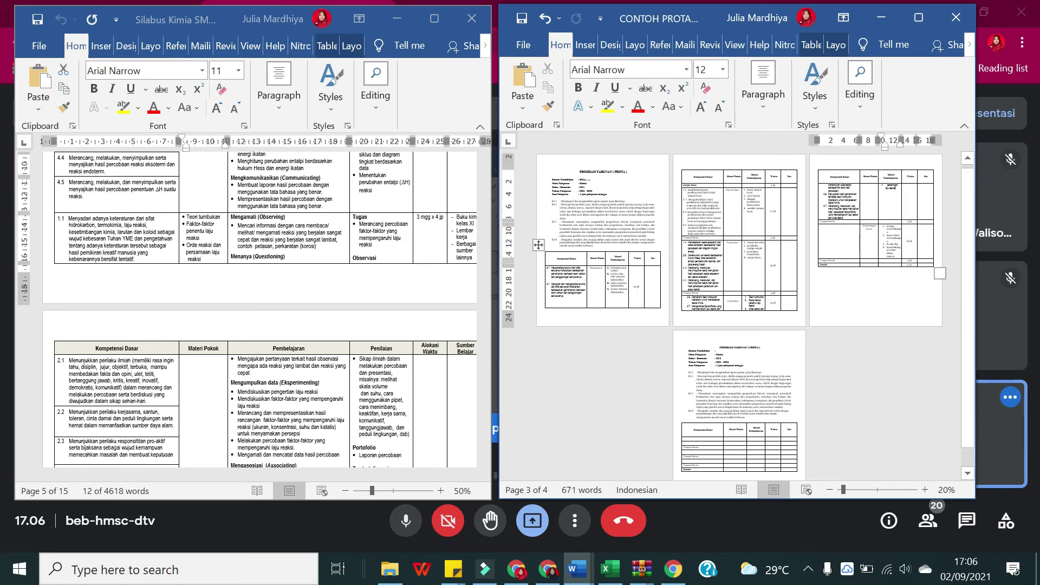
pyautogui.keyDown('ctrl'); pyautogui.scroll(2, 805, 237); pyautogui.keyUp('ctrl')
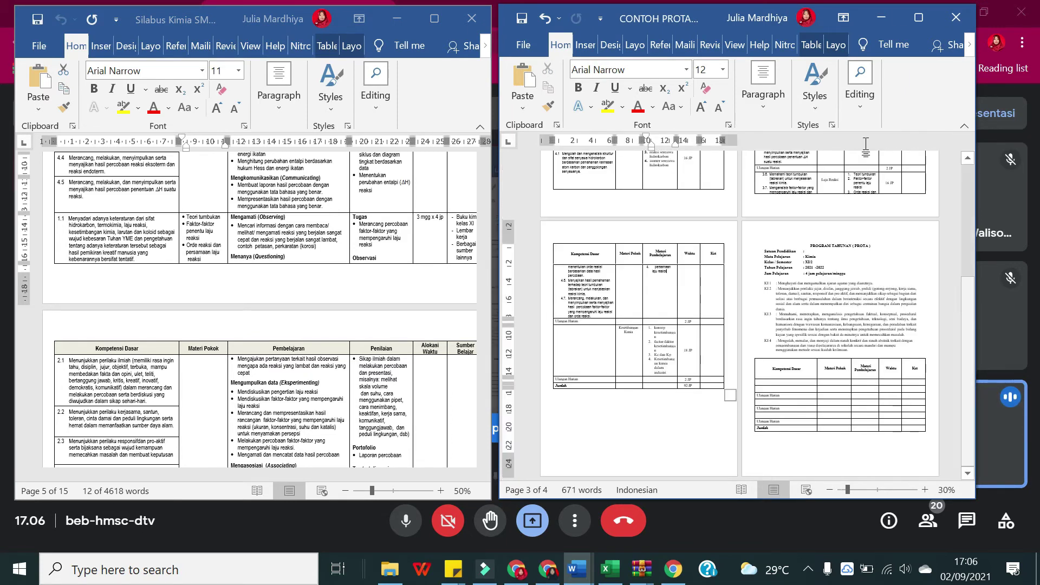
pyautogui.click(914, 17)
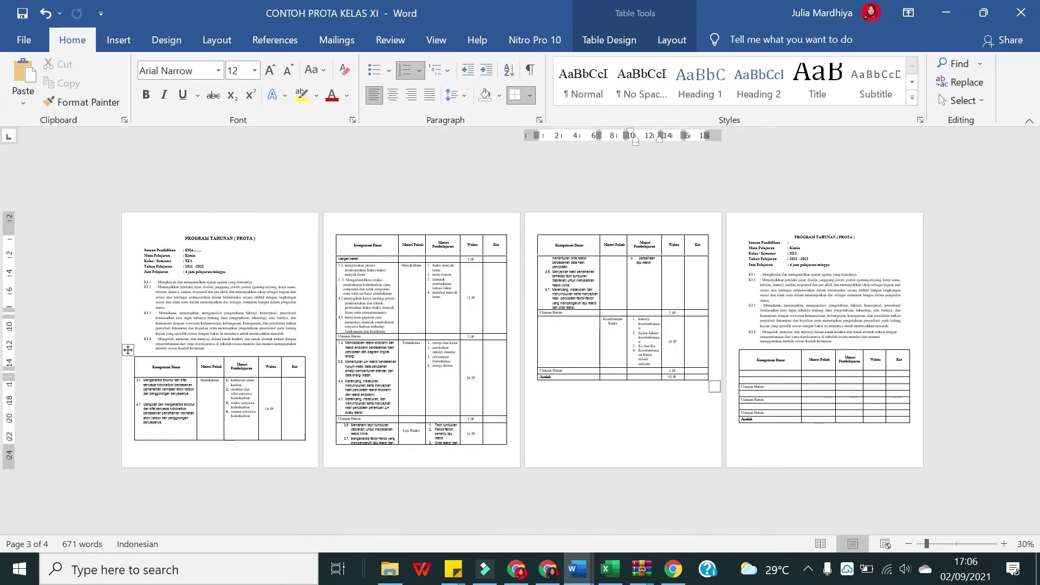
pyautogui.scroll(2, 520, 330)
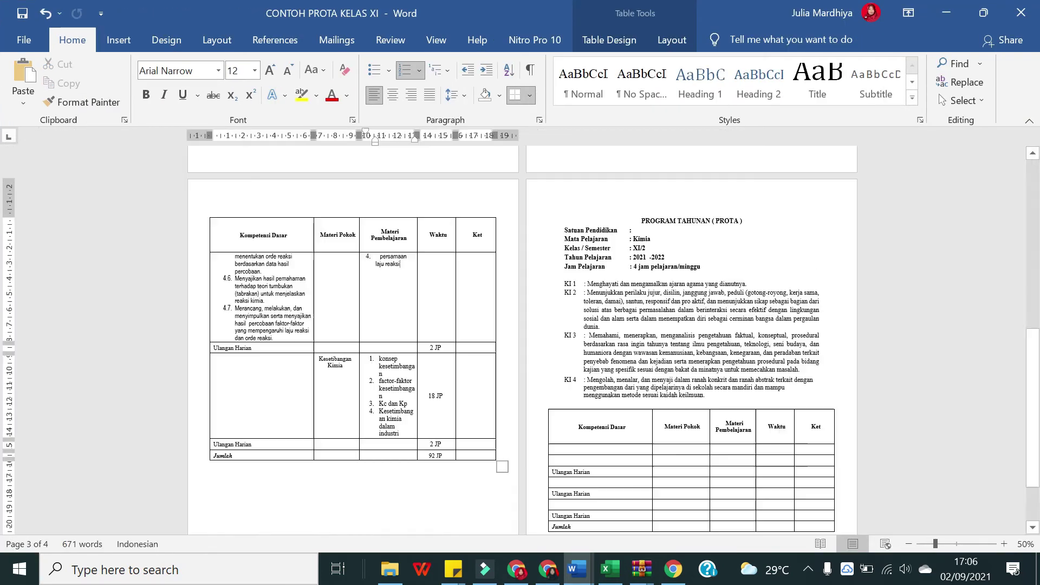
pyautogui.scroll(-3, 520, 340)
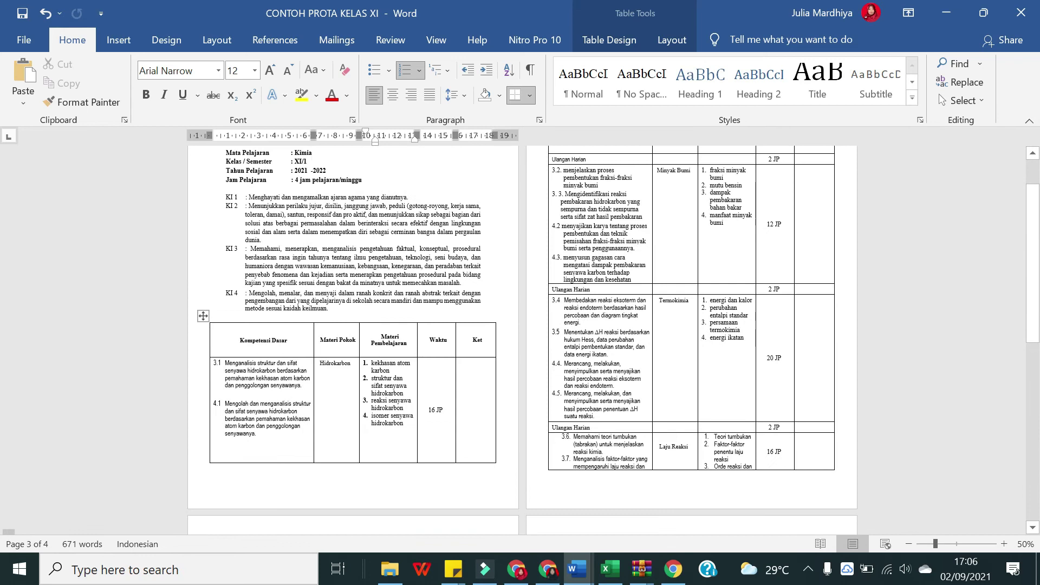
pyautogui.click(400, 304)
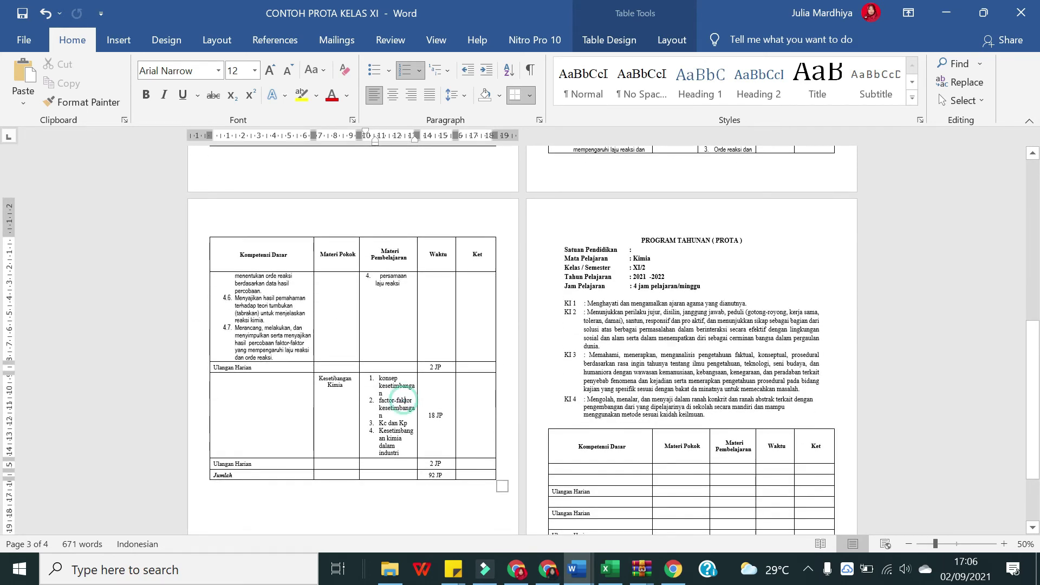
pyautogui.press('Up')
pyautogui.press('Up')
pyautogui.press('Up')
pyautogui.press('Up')
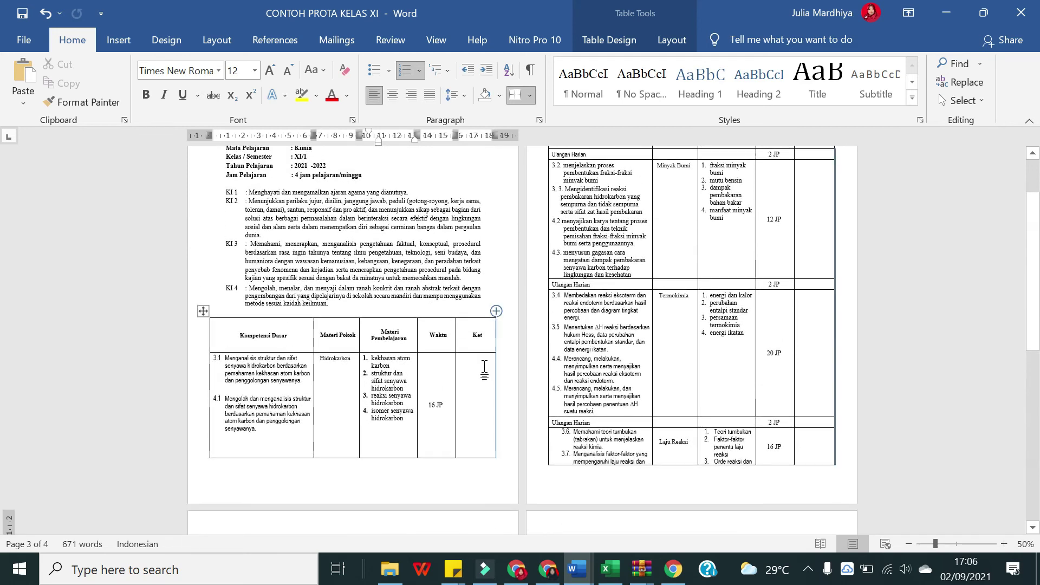
# Step: Bring the PROTA window beside the syllabus and scroll to the Kesetimbangan Kimia rows
pyautogui.click(984, 13)
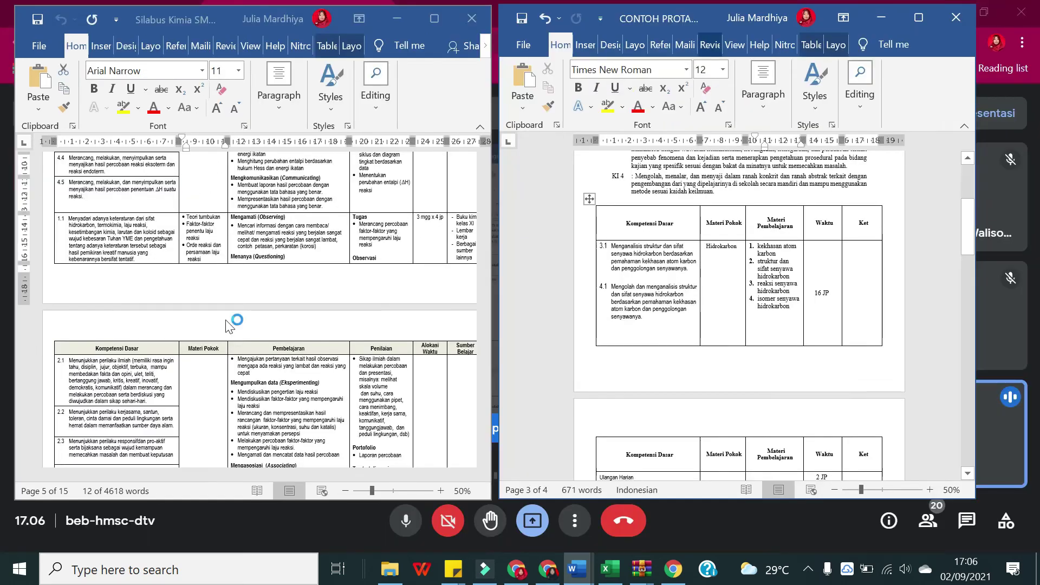
pyautogui.scroll(5, 161, 297)
pyautogui.scroll(-15, 161, 297)
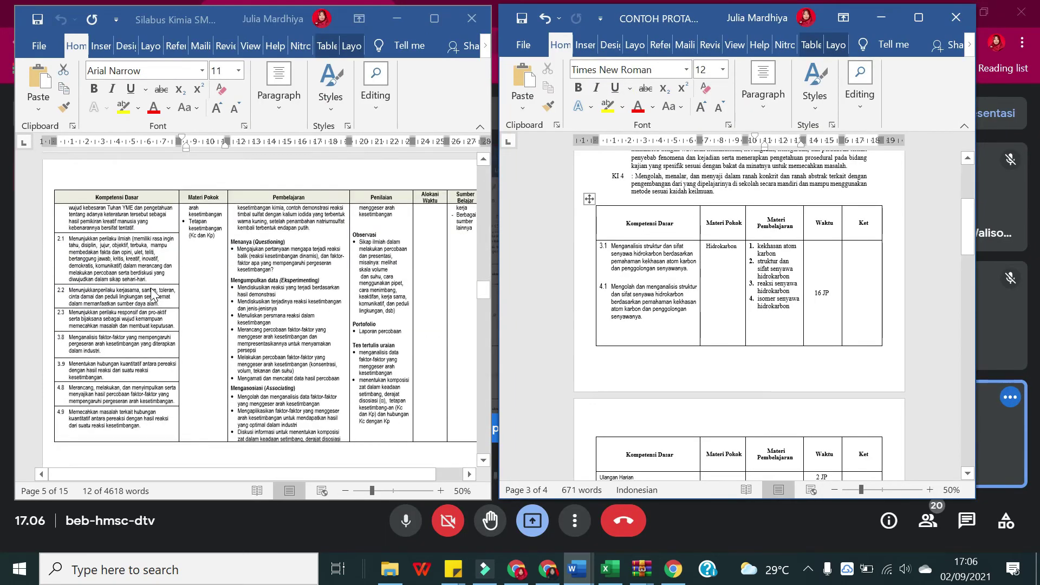
pyautogui.scroll(-8, 151, 296)
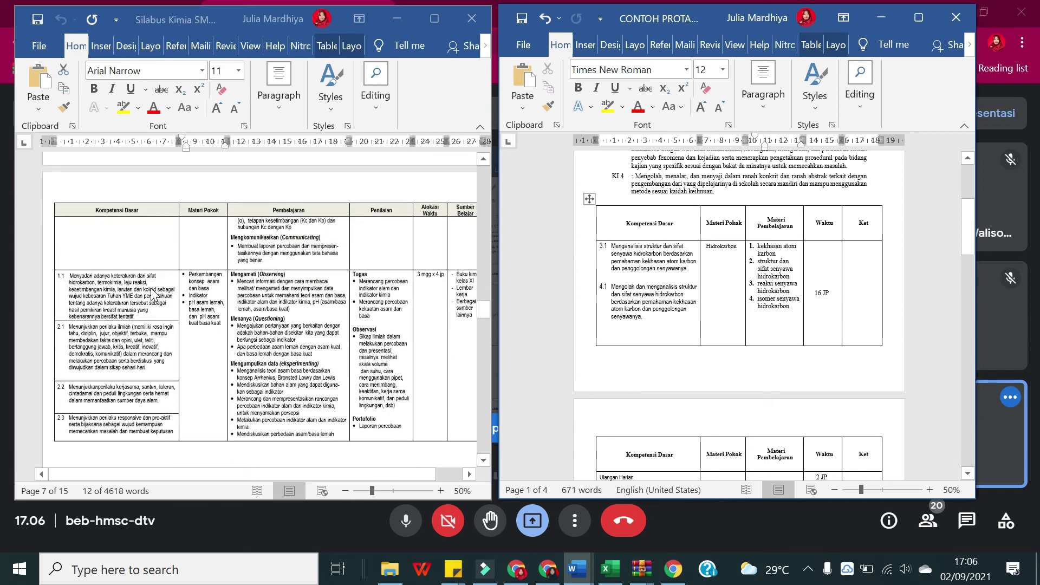
pyautogui.scroll(5, 154, 295)
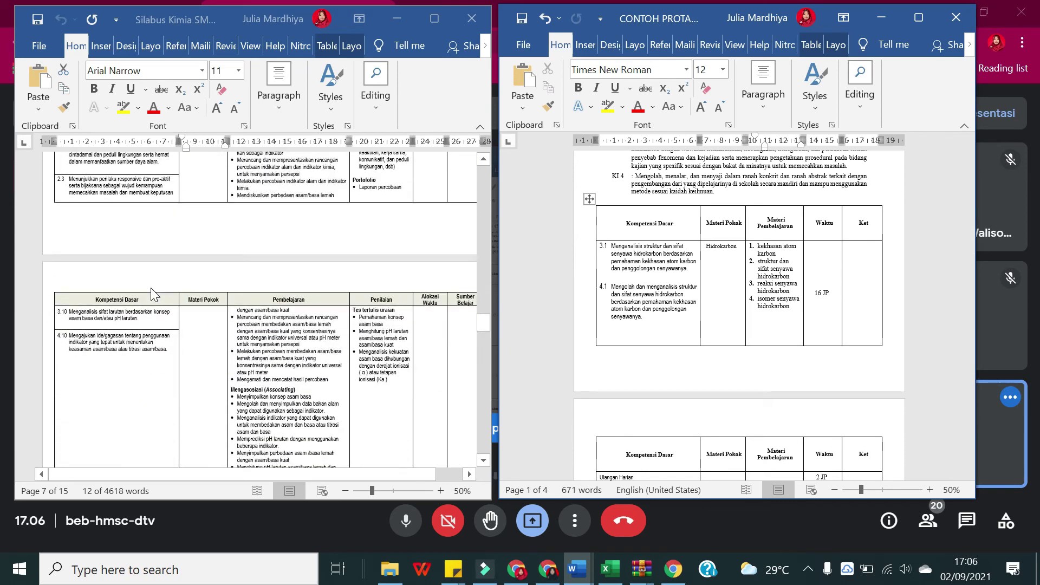
pyautogui.scroll(3, 154, 295)
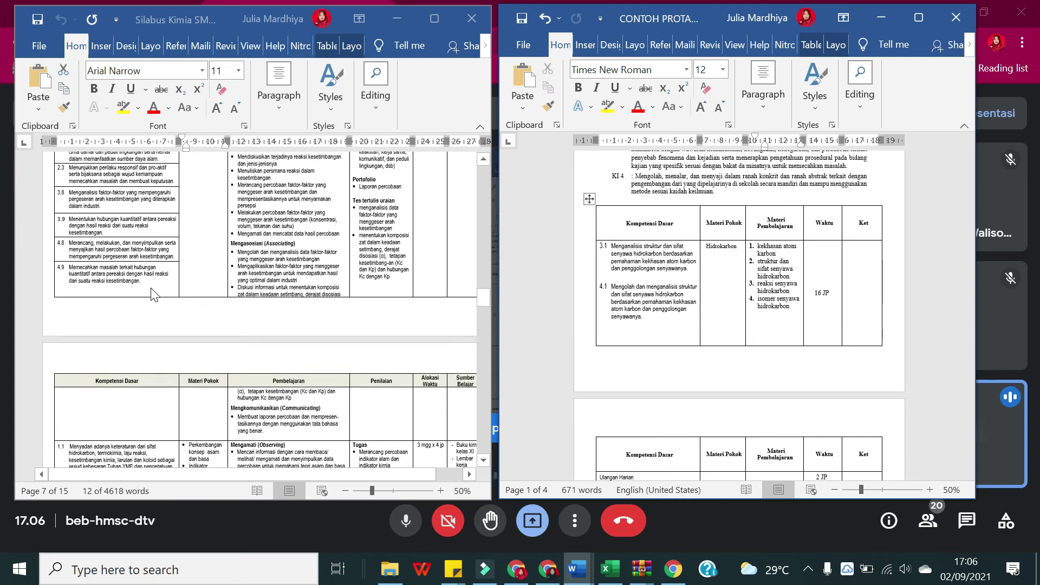
pyautogui.scroll(-5, 153, 295)
pyautogui.scroll(1, 154, 295)
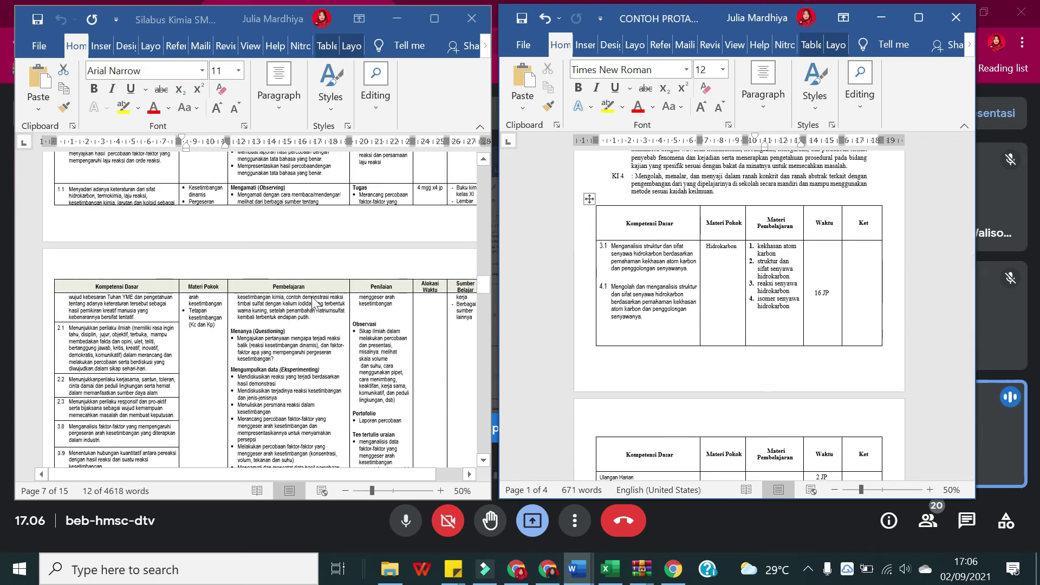
pyautogui.scroll(1, 130, 327)
pyautogui.scroll(4, 156, 285)
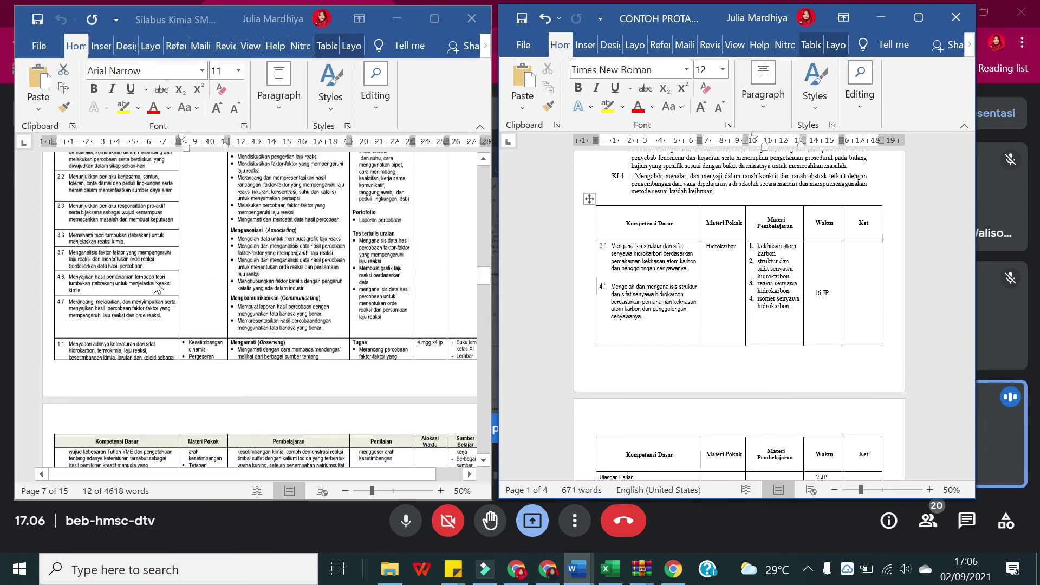
pyautogui.scroll(-3, 157, 285)
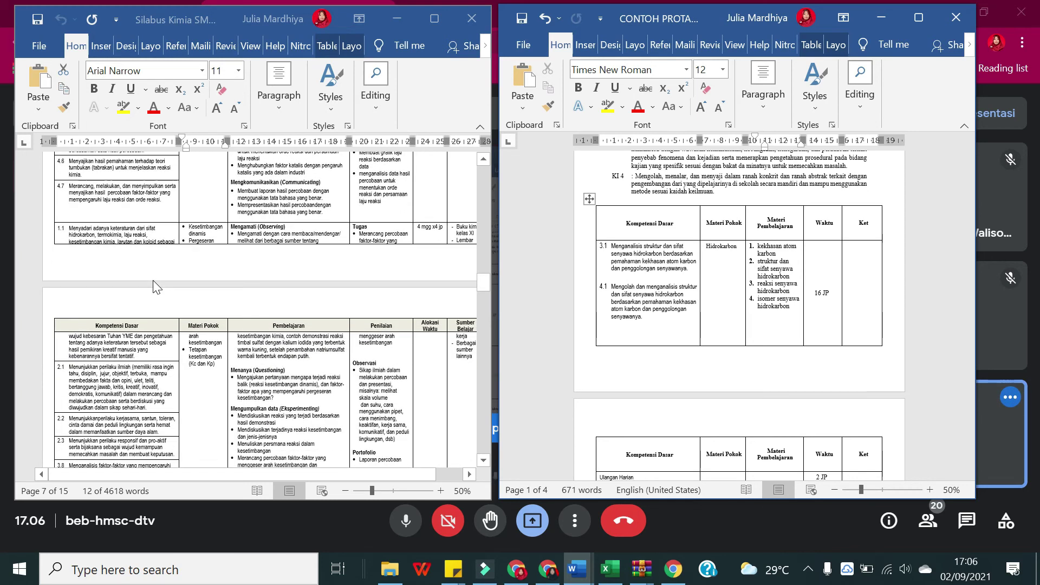
pyautogui.scroll(-3, 67, 393)
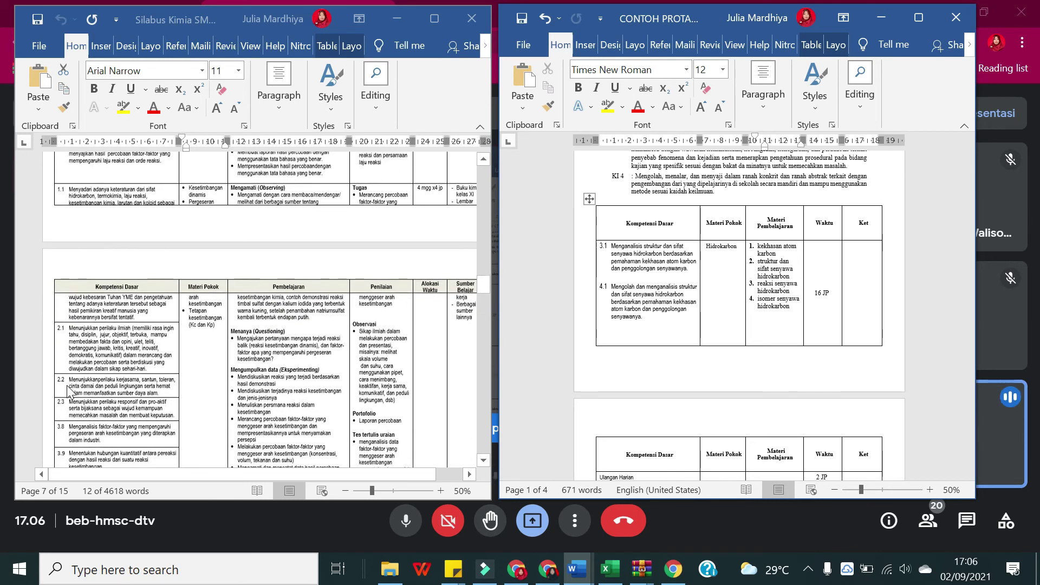
# Step: Select the syllabus's equilibrium competencies KD 3.8, 3.9, 4.8 and 4.9 on page 7
pyautogui.click(100, 348)
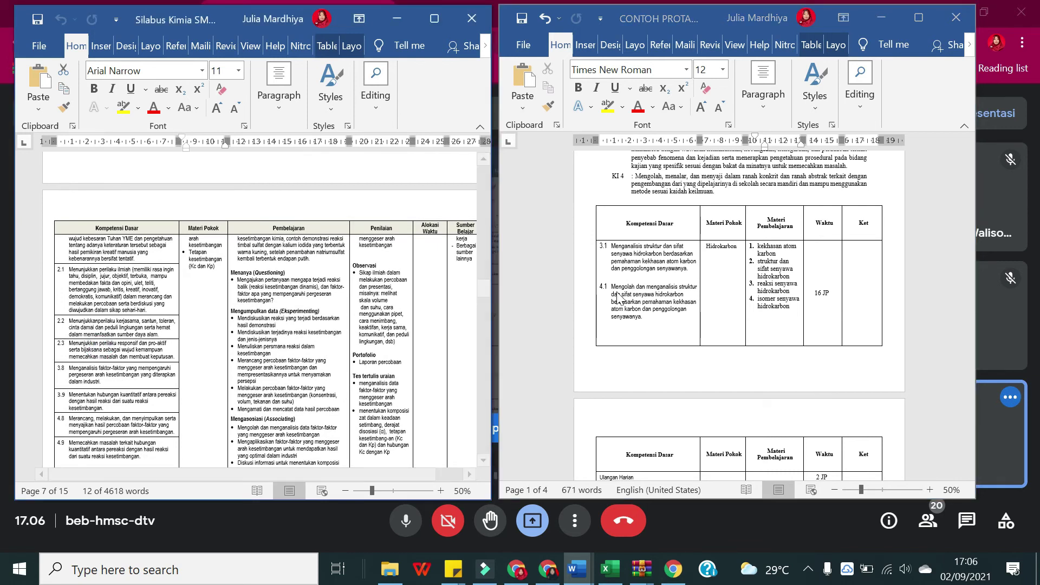
pyautogui.scroll(-10, 626, 302)
pyautogui.scroll(-10, 628, 307)
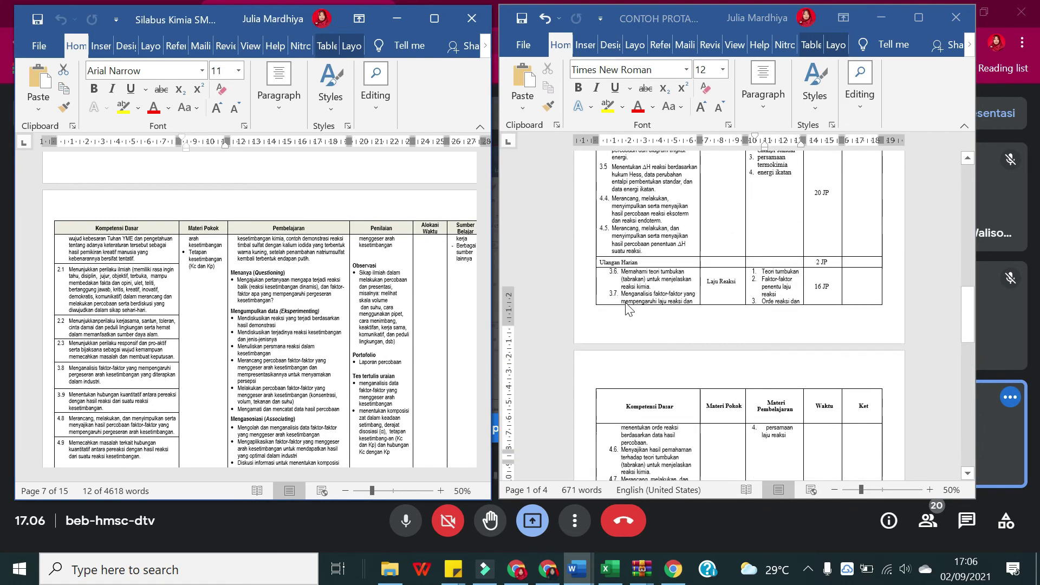
pyautogui.click(631, 345)
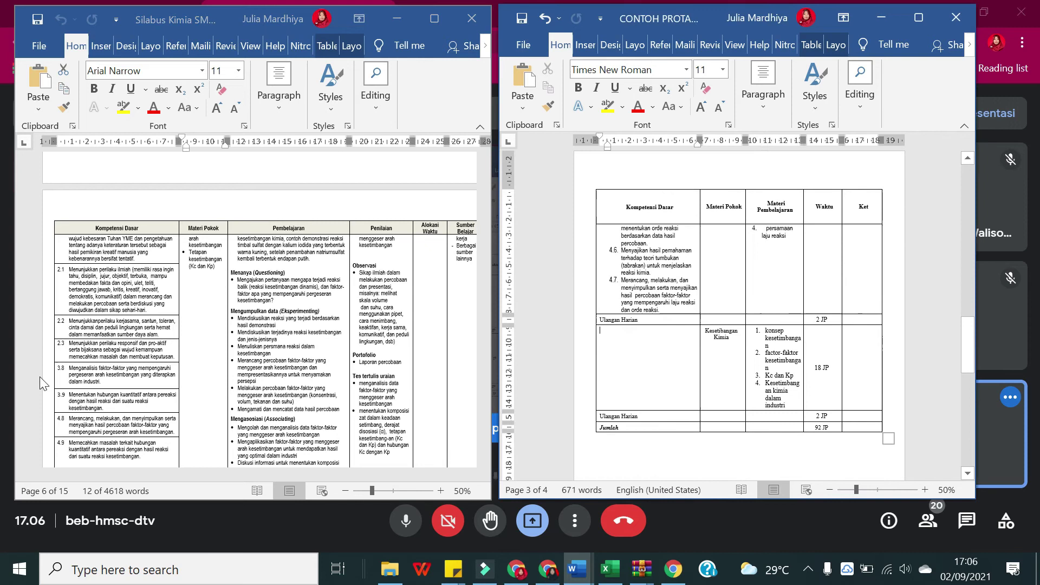
pyautogui.click(112, 357)
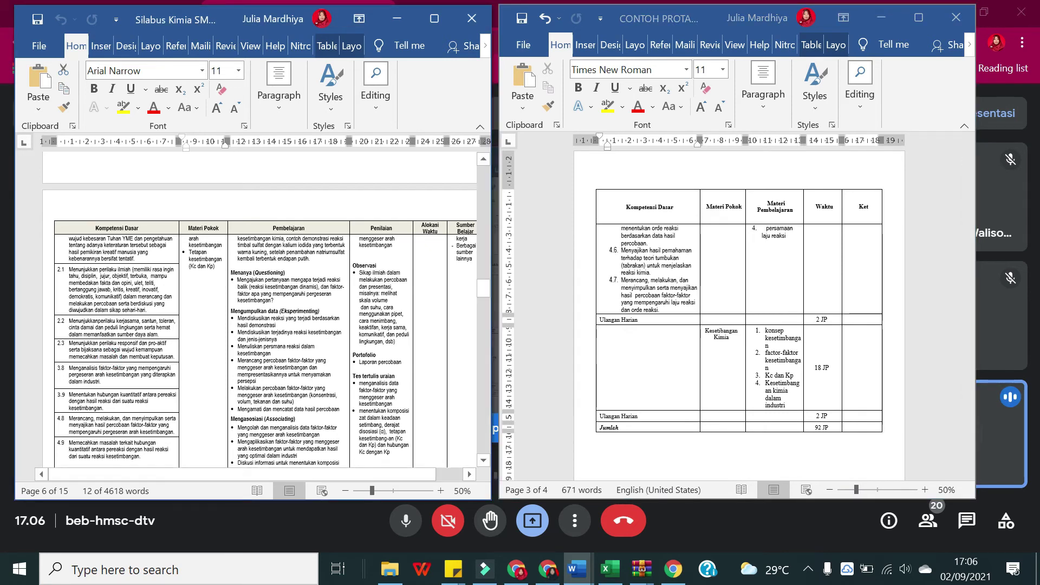
pyautogui.scroll(-1, 260, 308)
pyautogui.moveTo(59, 327); pyautogui.dragTo(81, 411)
pyautogui.hotkey('ctrl', 'c')
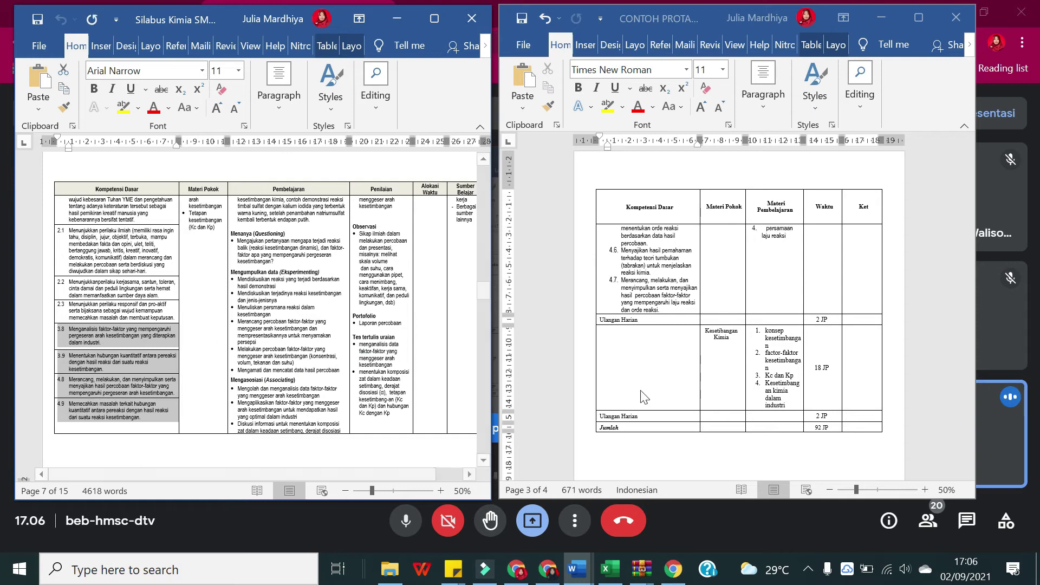
# Step: Paste the copied competencies into the empty Kompetensi Dasar cell and remove the 3.1 number
pyautogui.click(630, 353)
pyautogui.rightClick(609, 338)
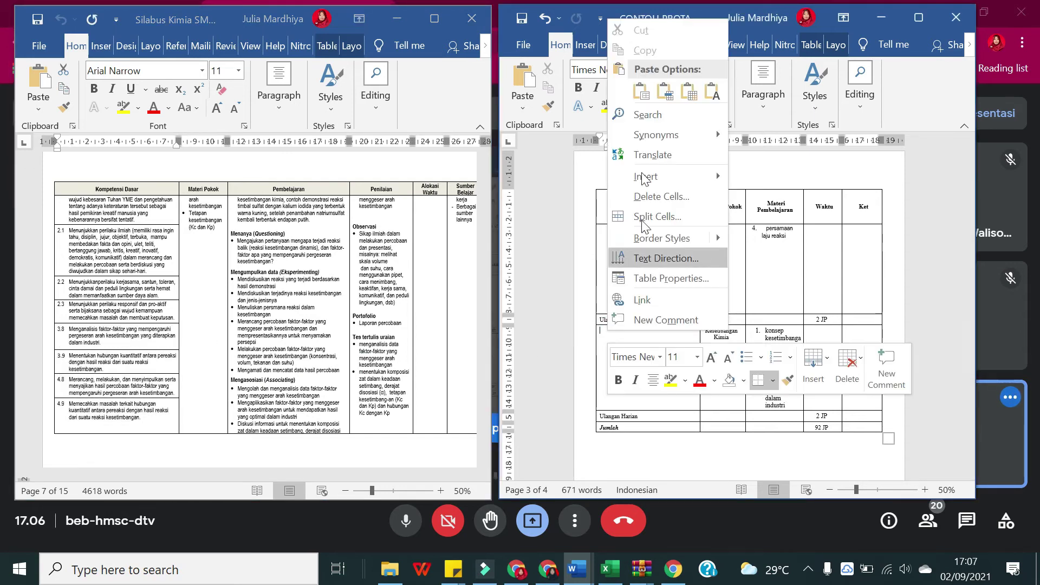
pyautogui.click(712, 93)
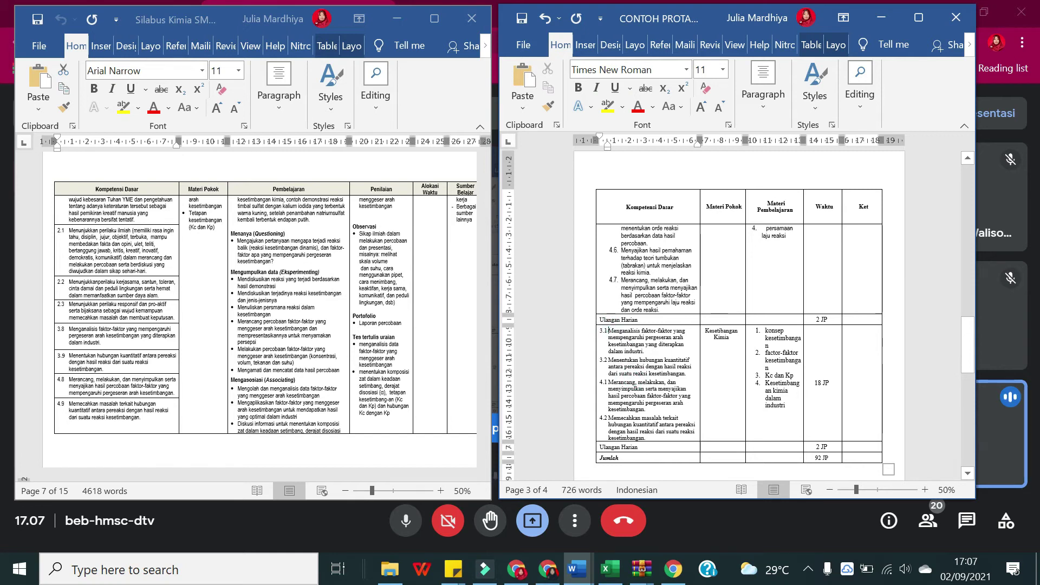
pyautogui.press('BackSpace')
pyautogui.press('BackSpace')
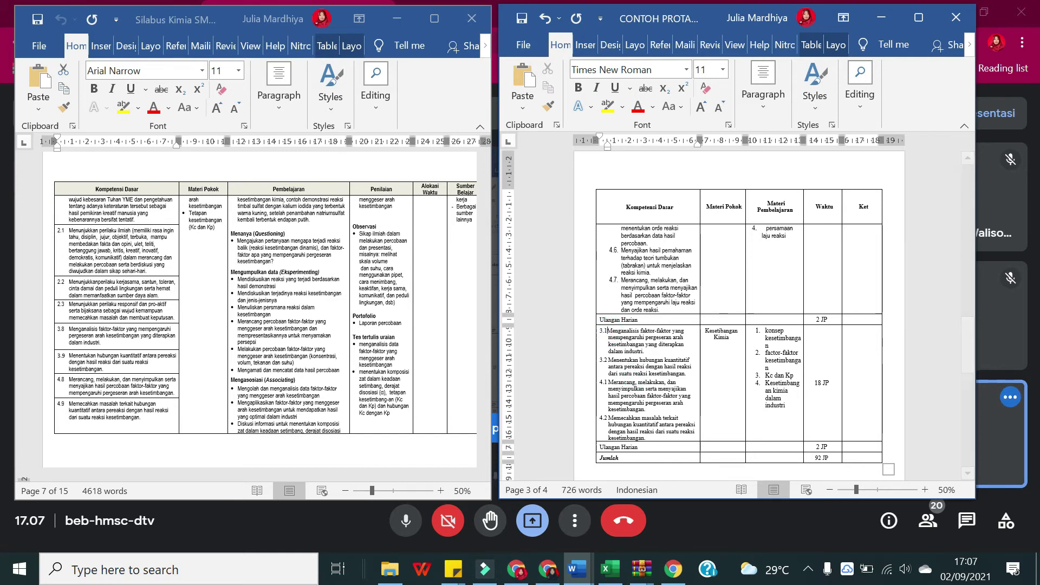
# Step: Number the first competency 3.8 as a second-level item continuing the previous list
pyautogui.click(764, 92)
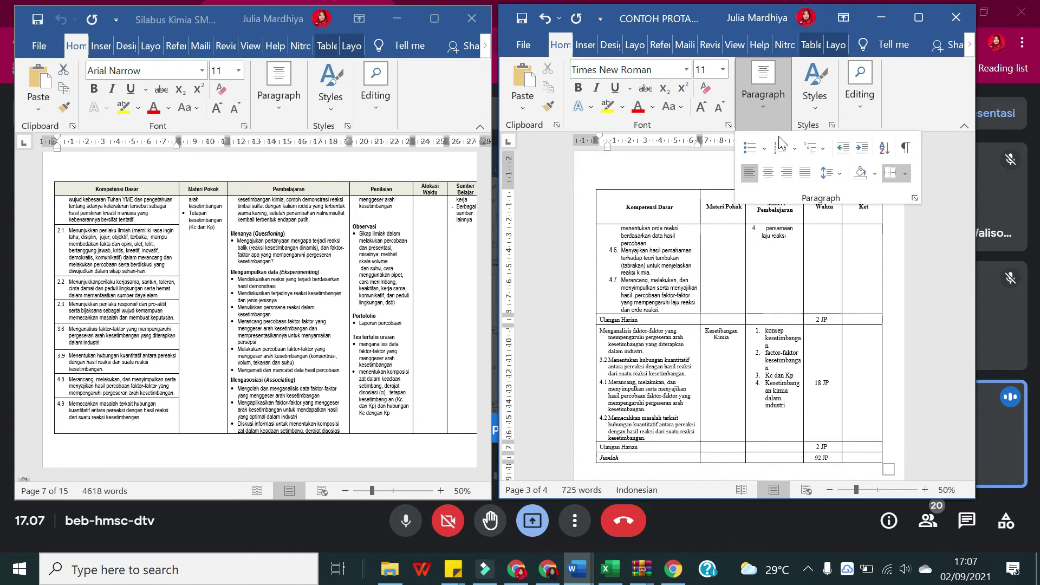
pyautogui.click(786, 147)
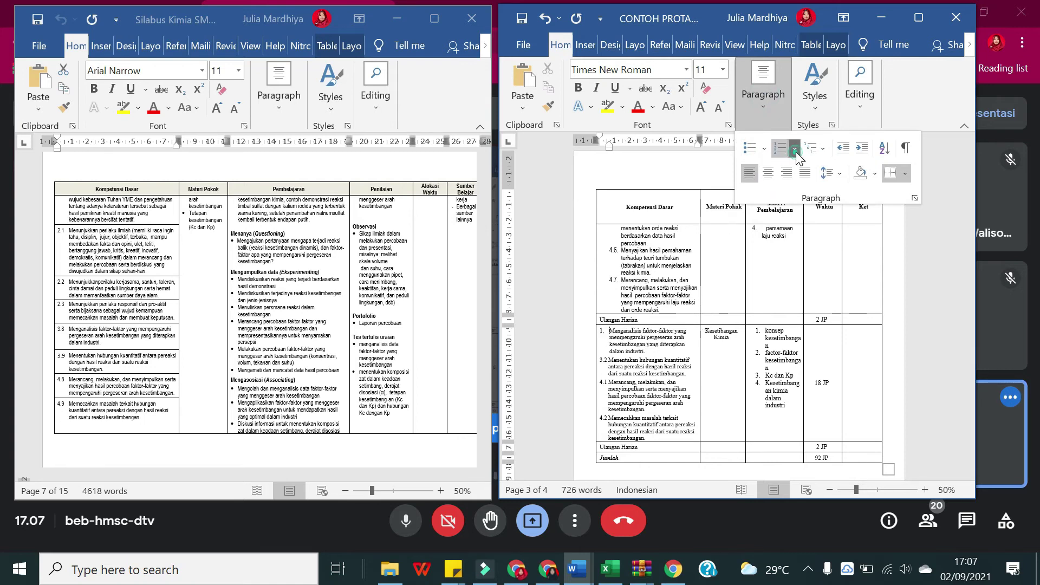
pyautogui.click(795, 149)
pyautogui.moveTo(823, 490)
pyautogui.click(649, 341)
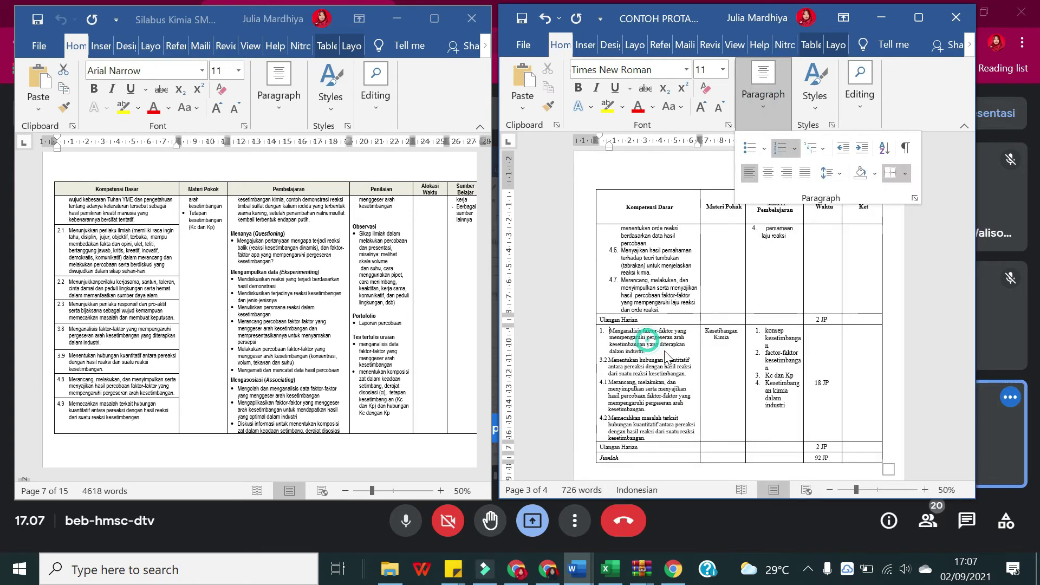
pyautogui.click(794, 148)
pyautogui.click(871, 533)
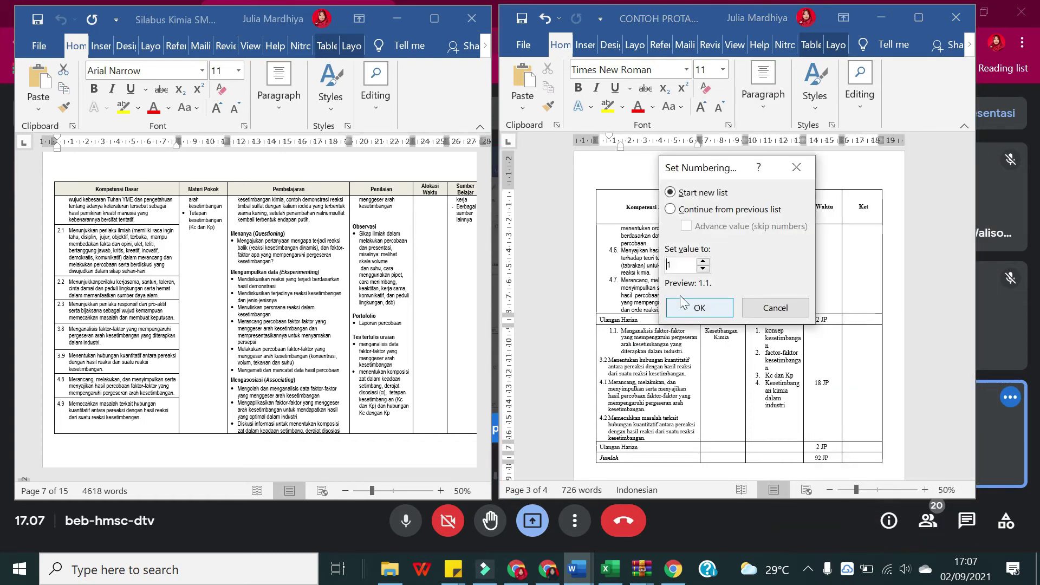
pyautogui.click(703, 210)
pyautogui.click(696, 227)
pyautogui.write('3')
pyautogui.doubleClick(726, 265)
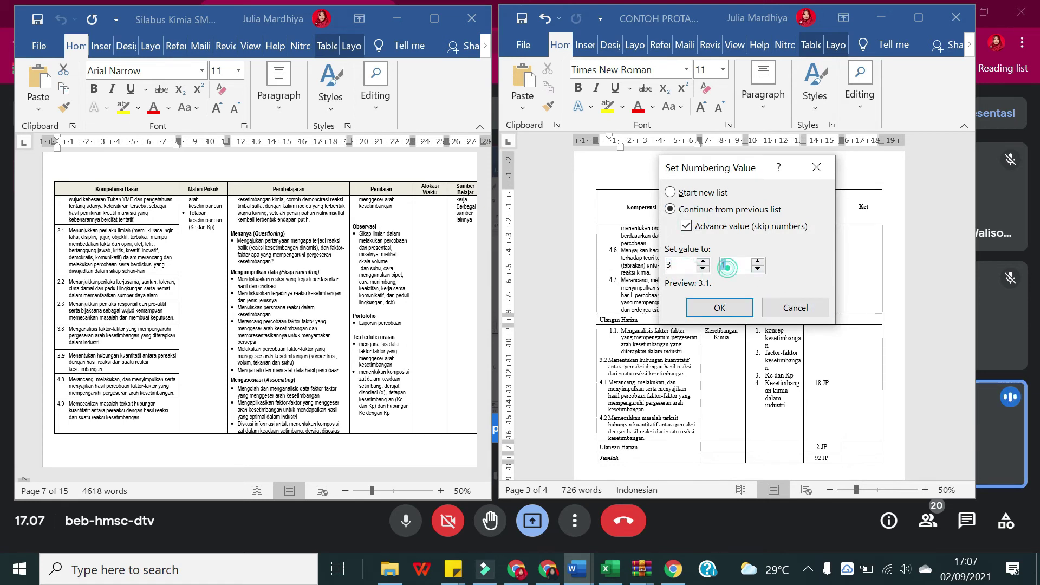
pyautogui.write('8')
pyautogui.click(726, 308)
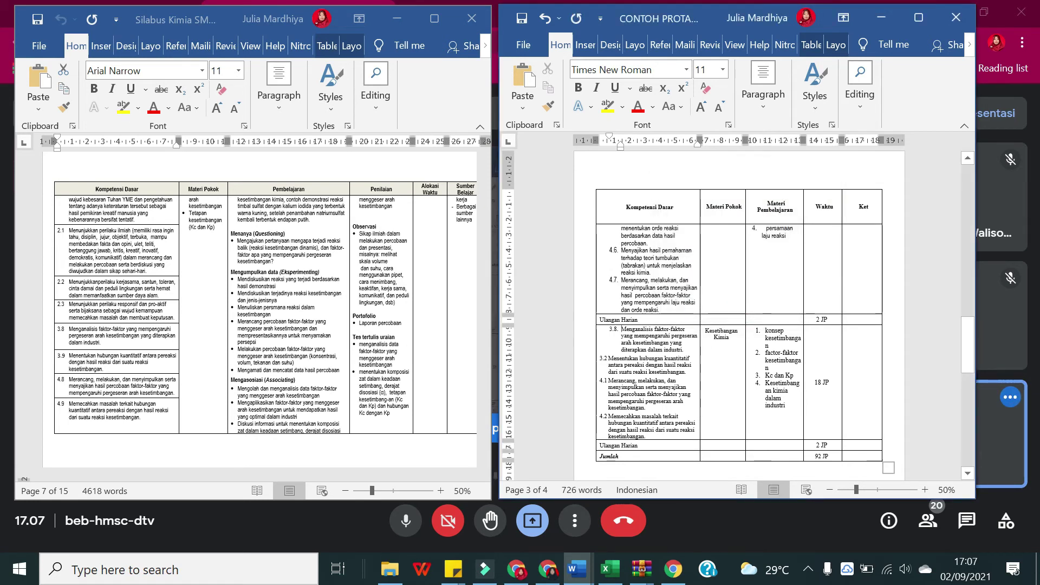
# Step: Strip the old 3.2 and 4.1 numbers from the pasted competencies
pyautogui.click(607, 358)
pyautogui.press('BackSpace')
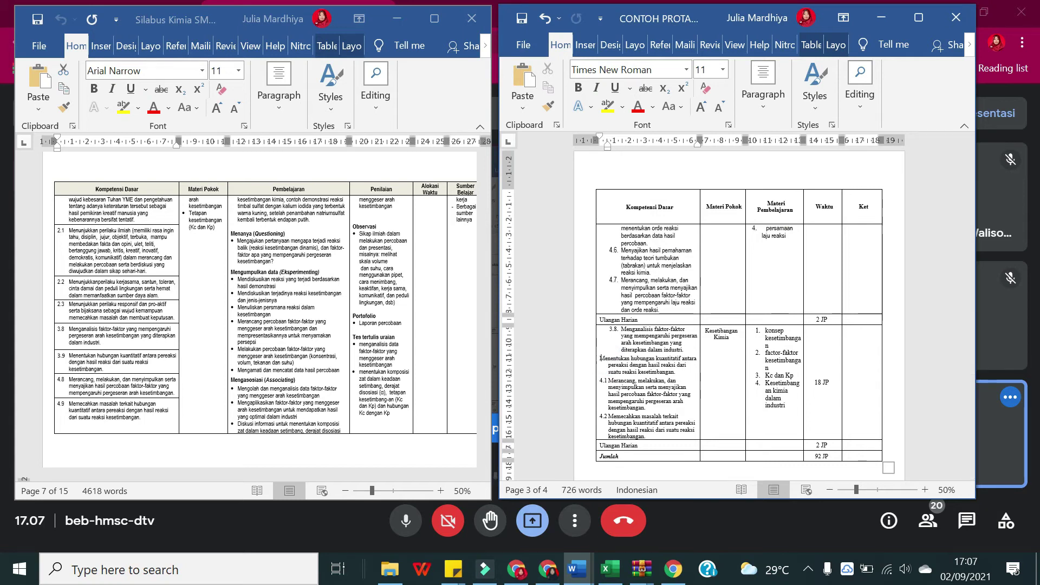
pyautogui.press('BackSpace')
pyautogui.press('Return')
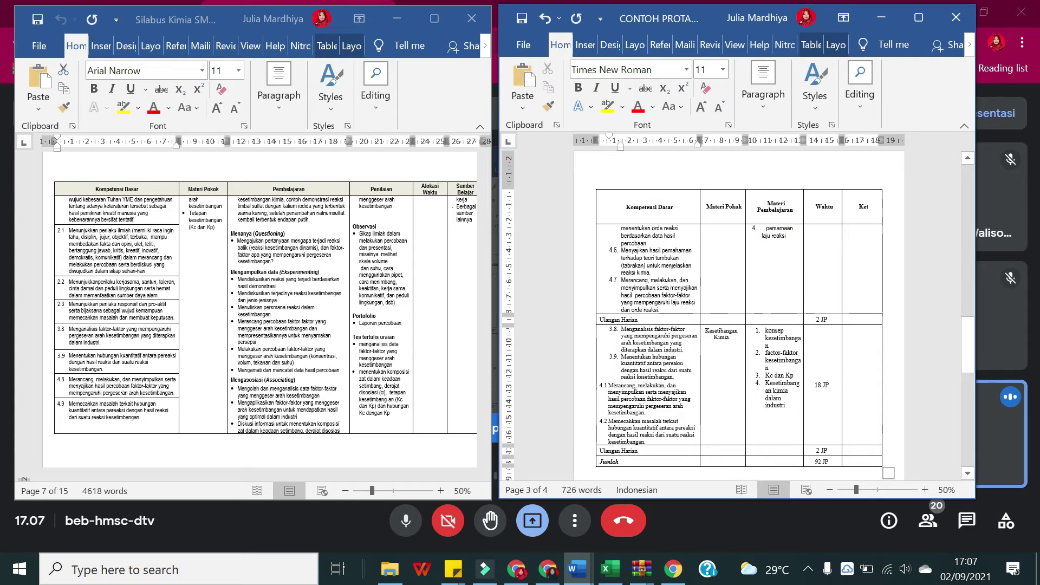
pyautogui.press('BackSpace')
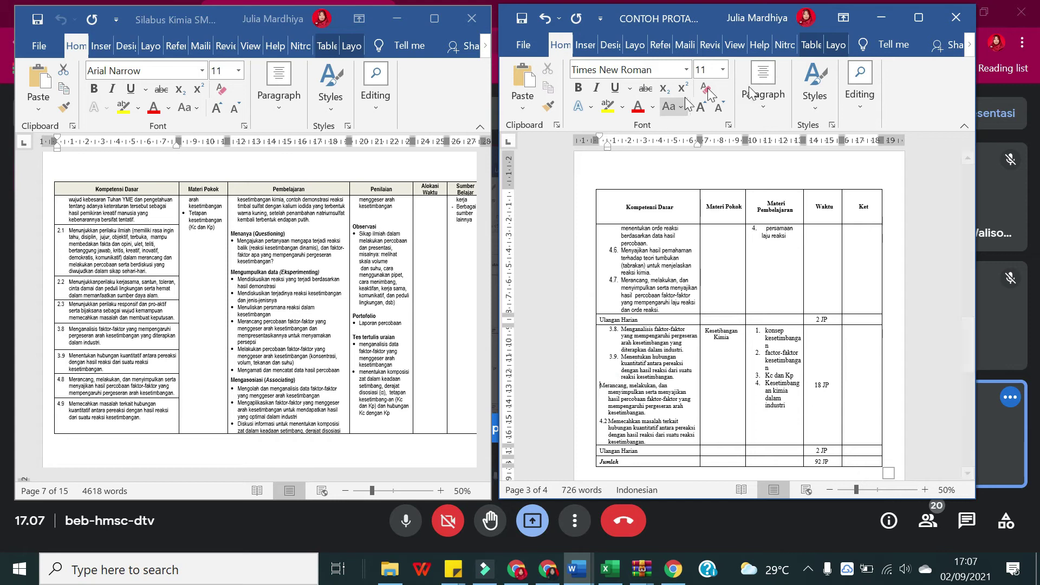
# Step: Try numbering formats on the Merancang paragraph, then remove the numbering again
pyautogui.click(779, 93)
pyautogui.click(788, 151)
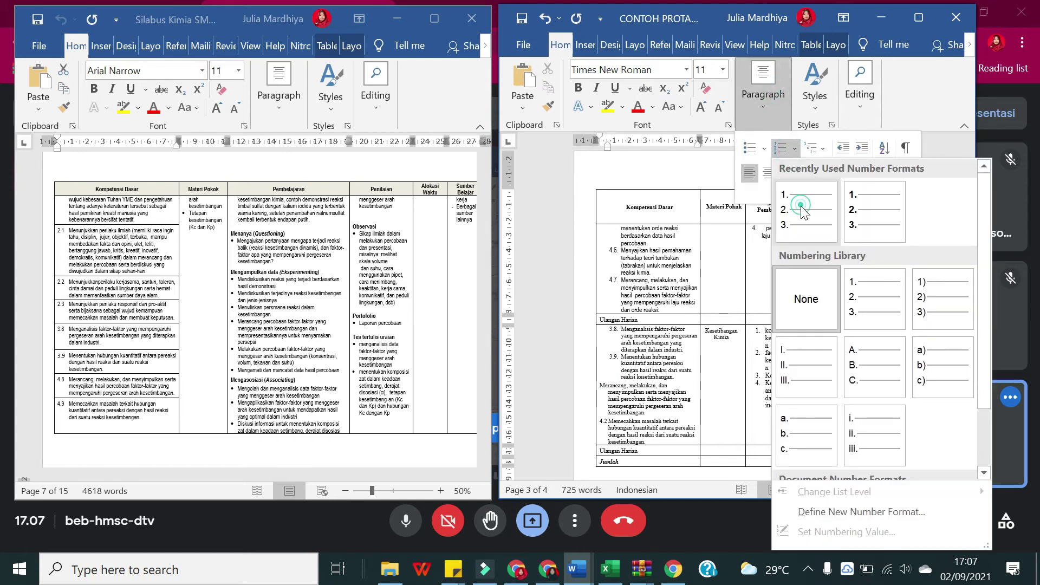
pyautogui.click(782, 149)
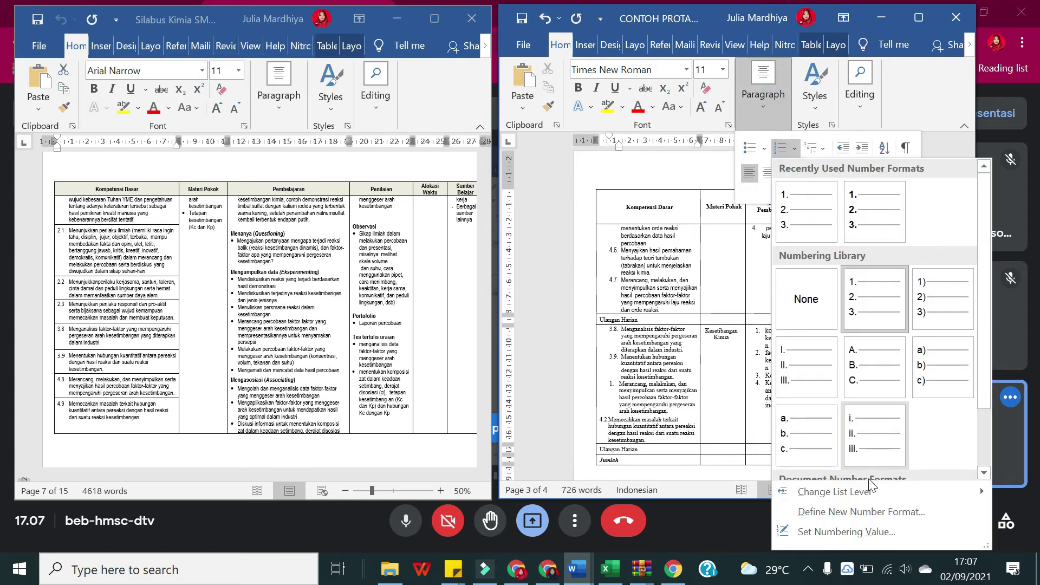
pyautogui.moveTo(869, 490)
pyautogui.click(804, 189)
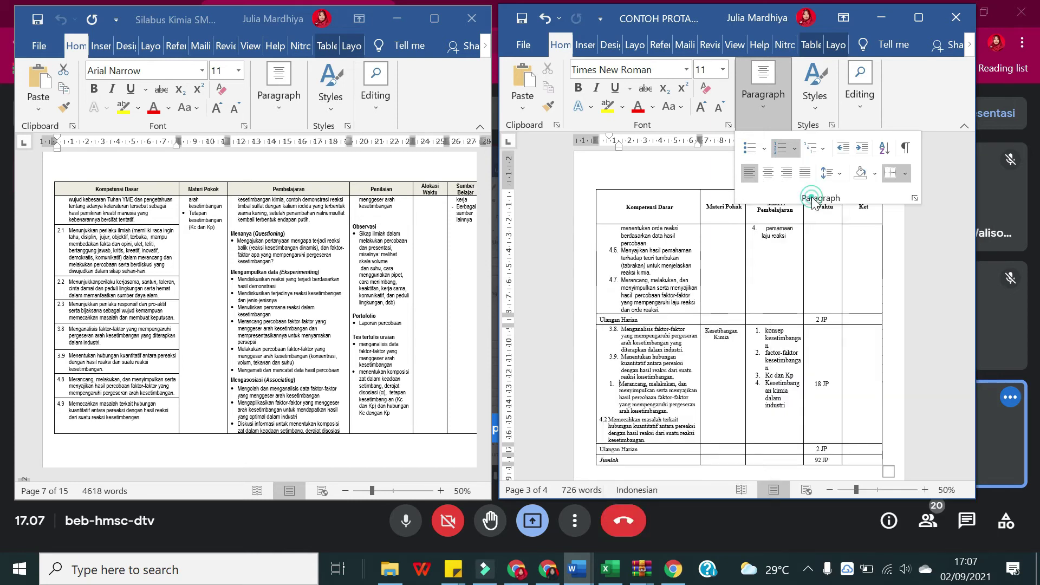
pyautogui.click(795, 150)
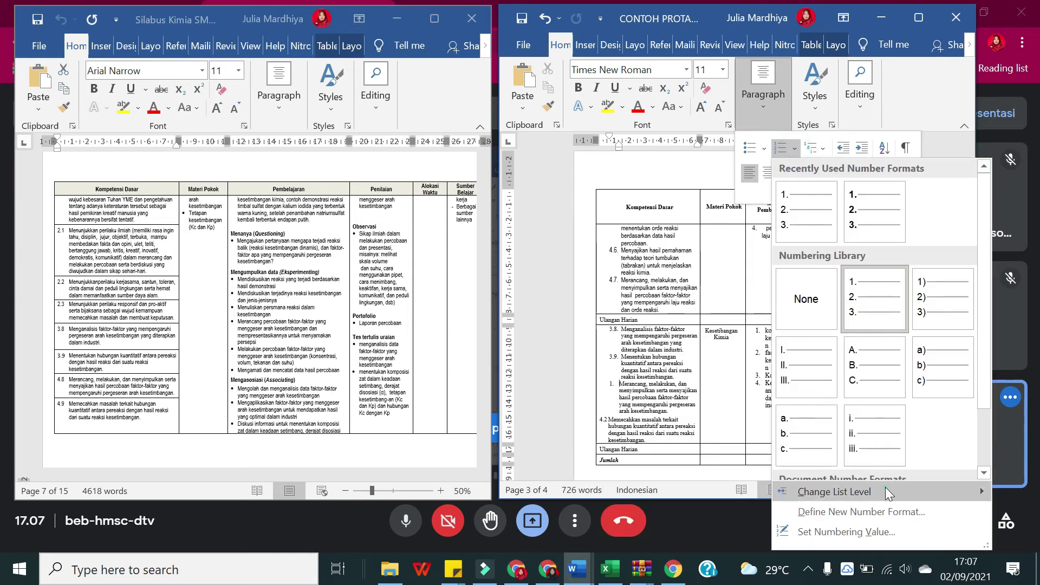
pyautogui.click(832, 228)
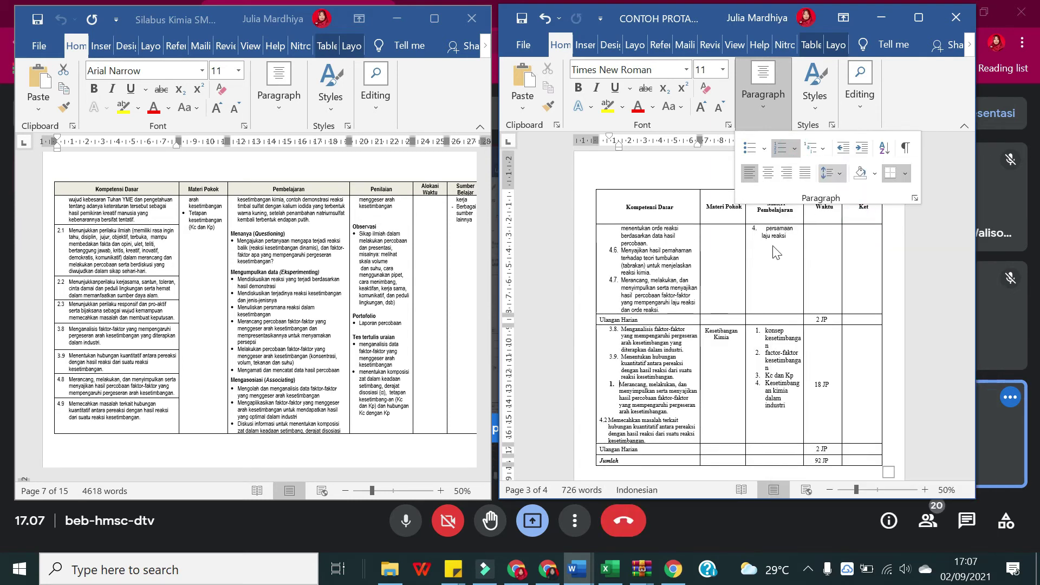
pyautogui.click(611, 384)
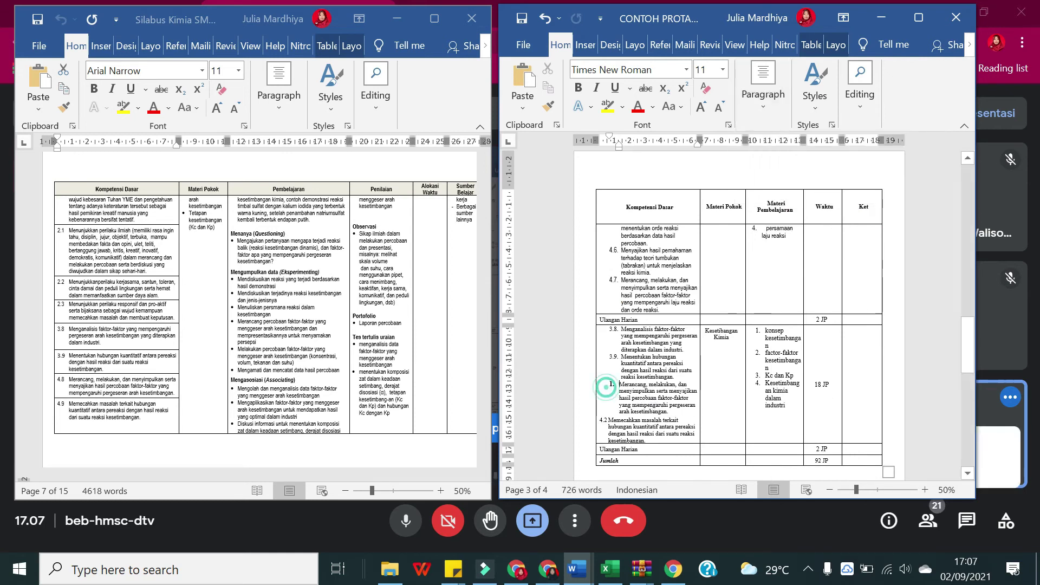
pyautogui.press('BackSpace')
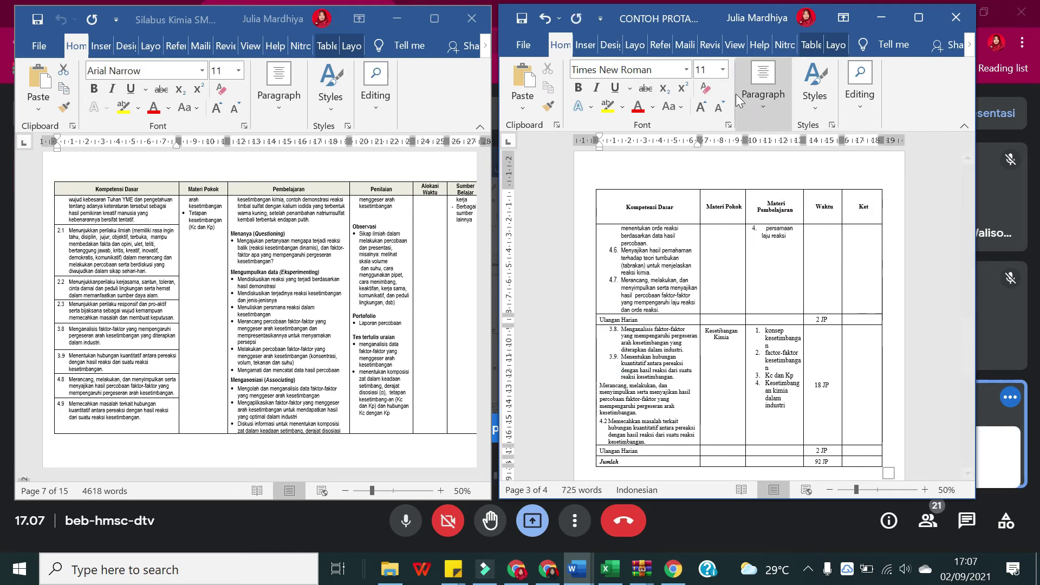
# Step: Number the Merancang item 4.8 at the second list level, continuing the previous list
pyautogui.click(763, 89)
pyautogui.click(781, 151)
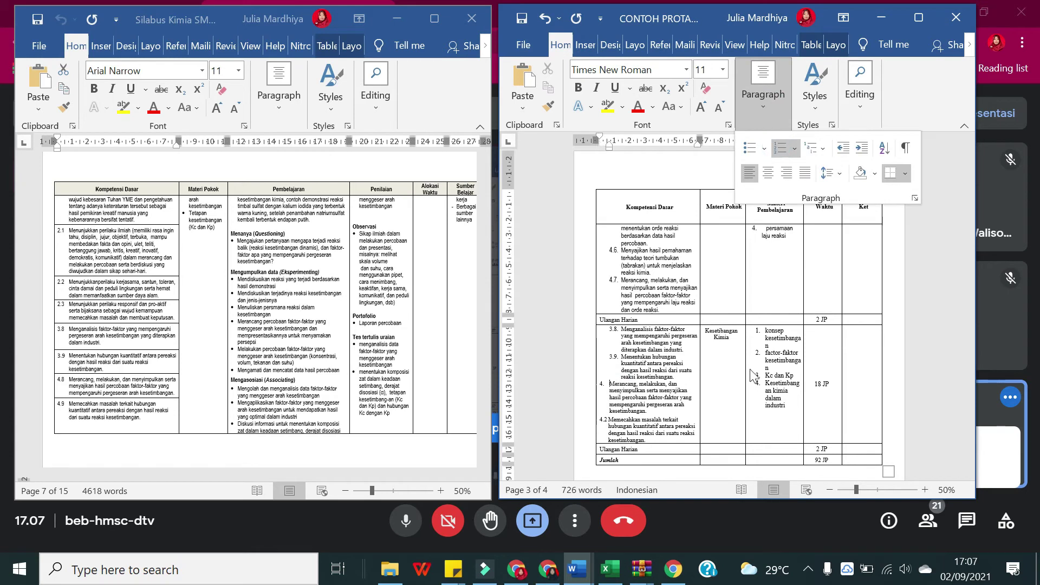
pyautogui.click(765, 112)
pyautogui.click(781, 115)
pyautogui.click(795, 149)
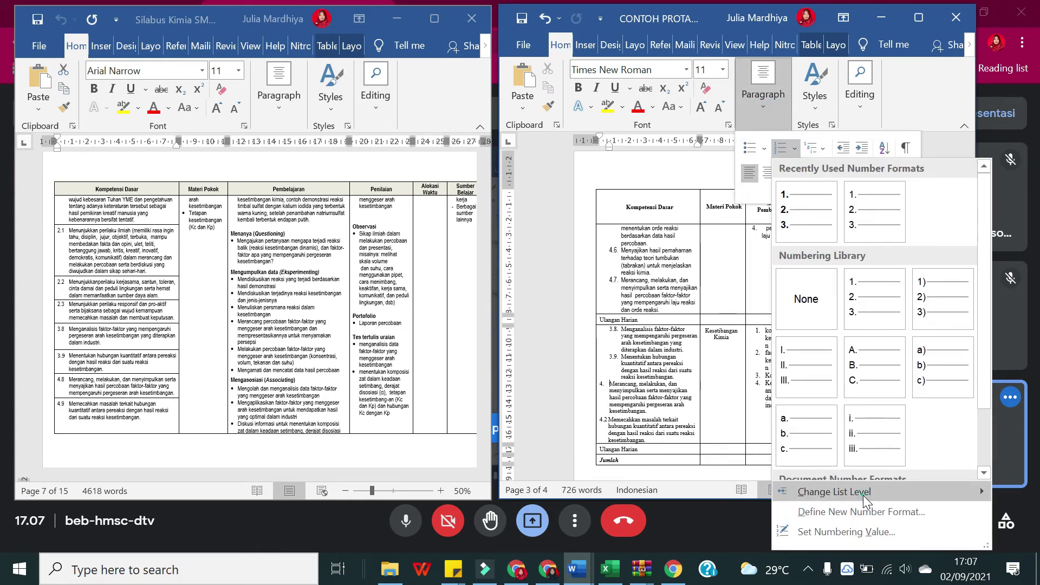
pyautogui.moveTo(834, 491)
pyautogui.click(672, 343)
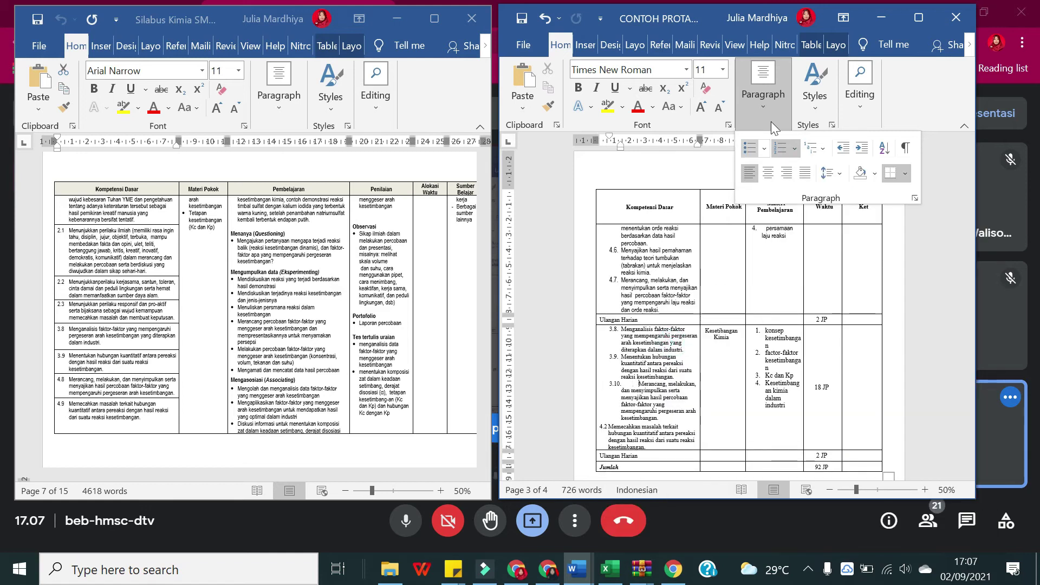
pyautogui.click(795, 148)
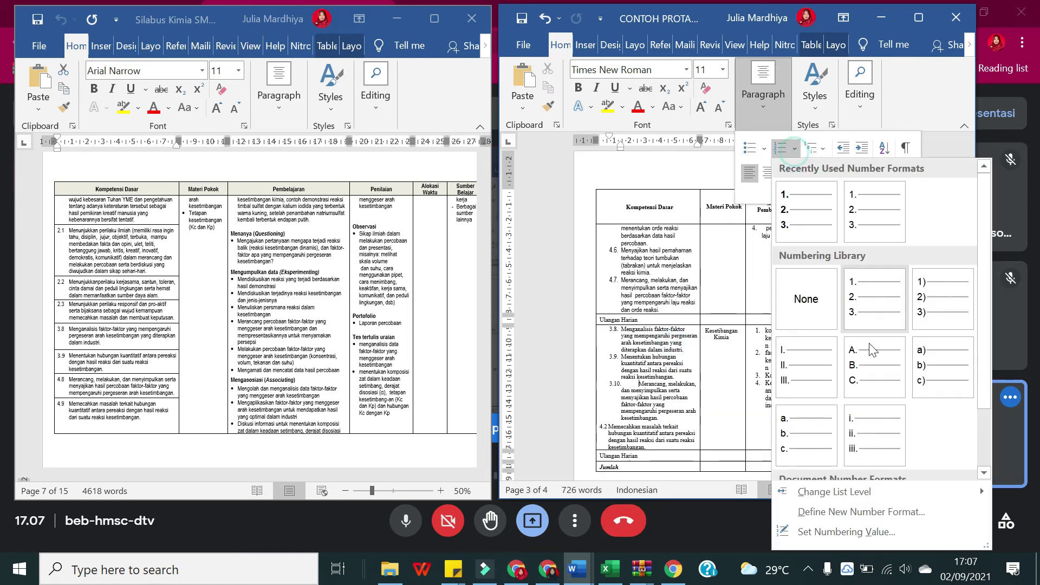
pyautogui.click(888, 531)
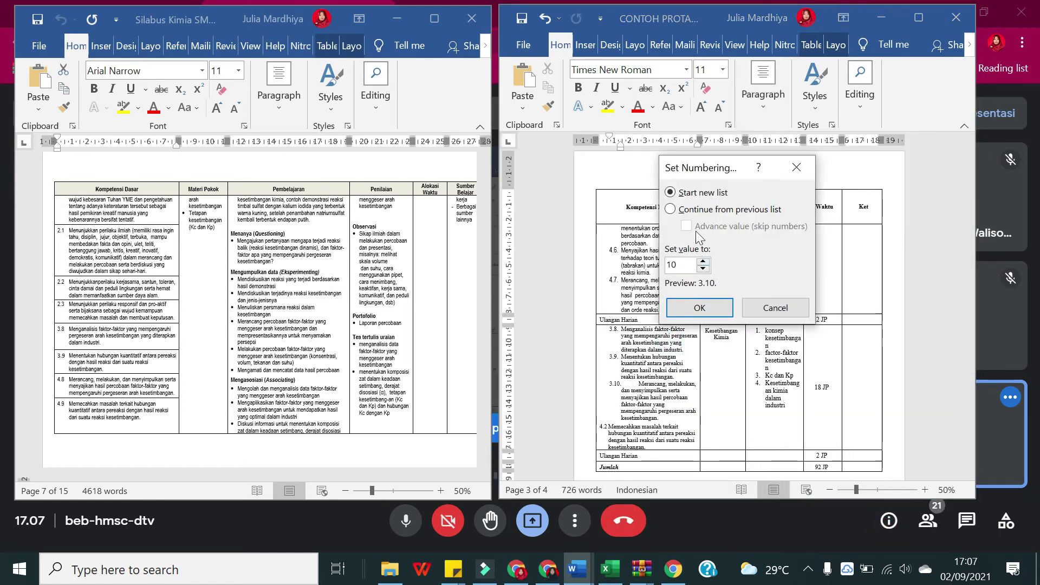
pyautogui.click(704, 209)
pyautogui.click(704, 226)
pyautogui.click(693, 264)
pyautogui.write('4')
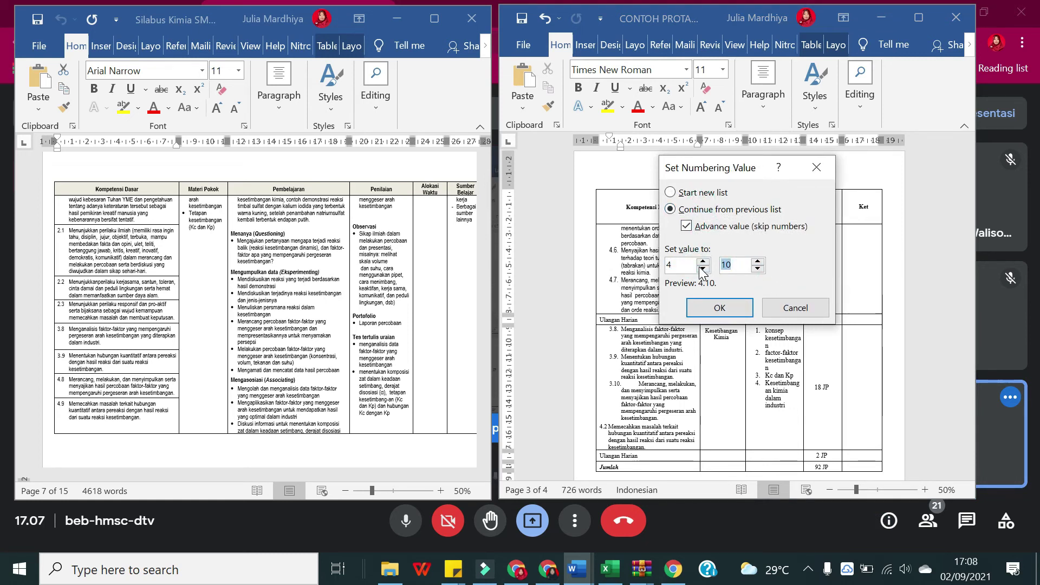
pyautogui.click(719, 308)
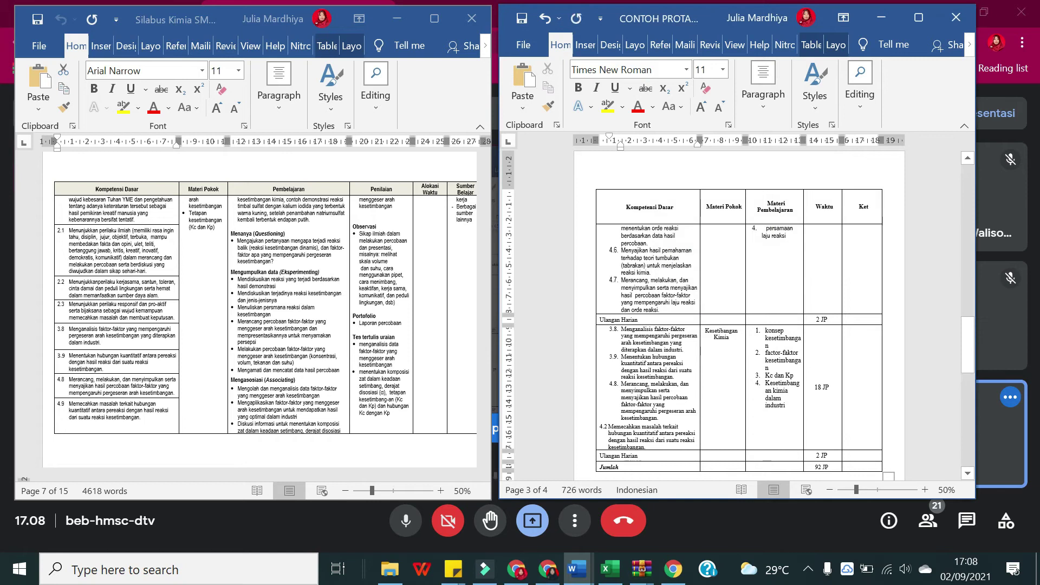
# Step: Make the Memecahkan competency its own item 4.9 below 4.8
pyautogui.click(599, 427)
pyautogui.press('BackSpace')
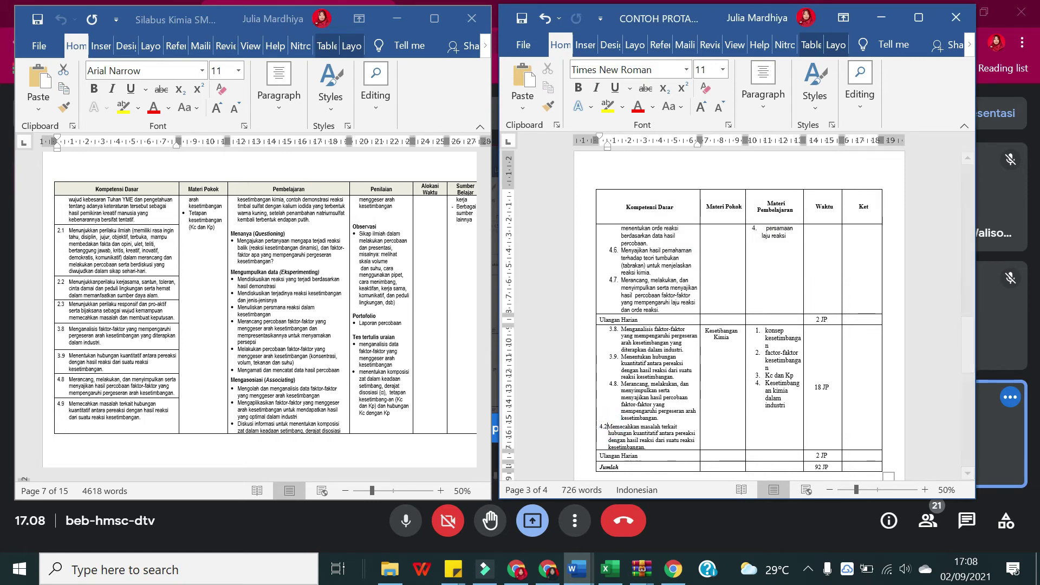
pyautogui.press('BackSpace')
pyautogui.press('BackSpace')
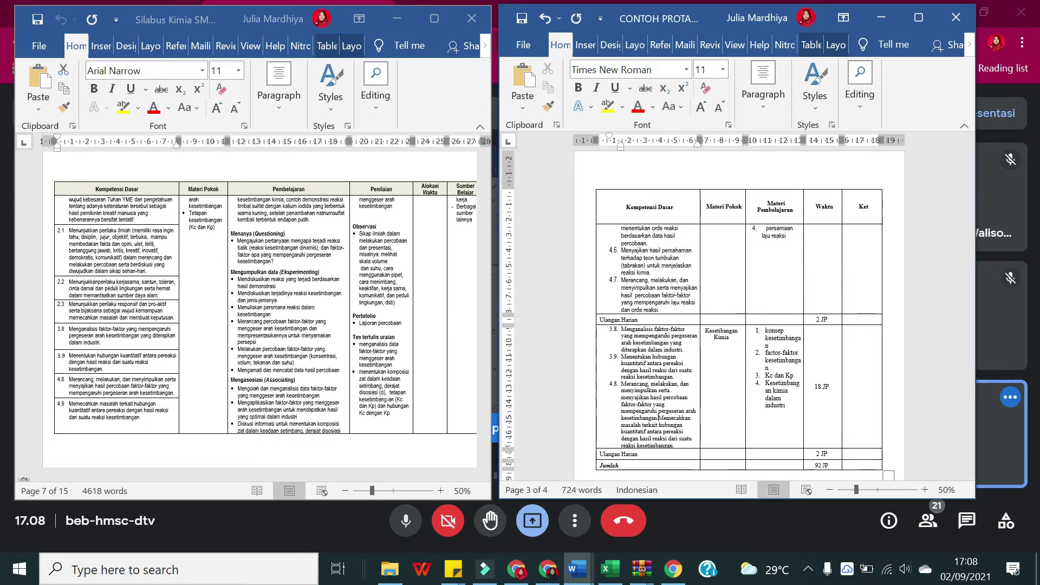
pyautogui.press('Return')
# Step: Copy the syllabus Materi Pokok topics over the old PROTA materi list in the Kesetimbangan Kimia row
pyautogui.scroll(4, 206, 276)
pyautogui.scroll(3, 206, 277)
pyautogui.click(189, 394)
pyautogui.moveTo(215, 406); pyautogui.dragTo(201, 280)
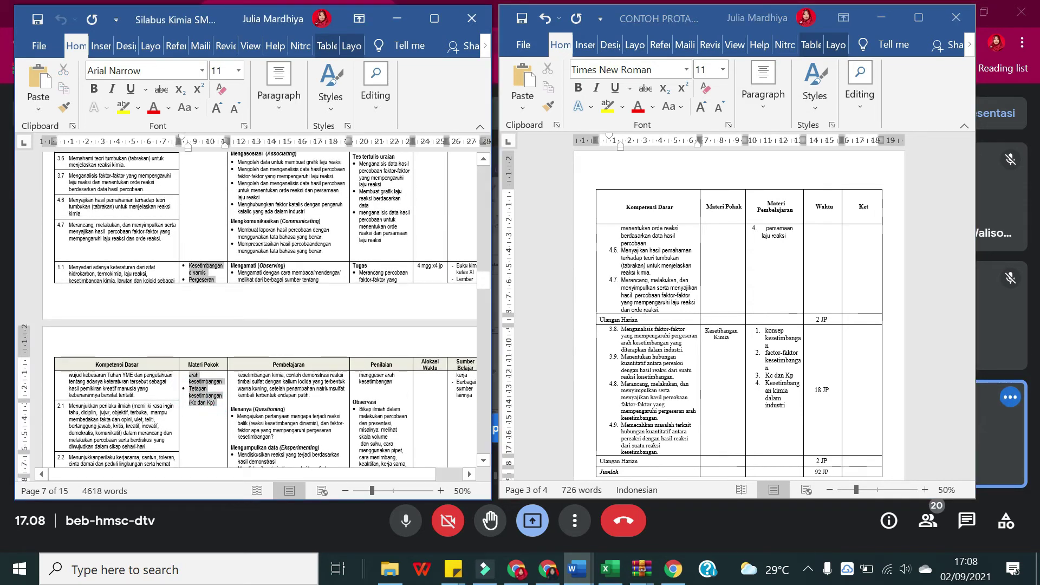
pyautogui.click(784, 404)
pyautogui.moveTo(783, 405); pyautogui.dragTo(766, 330)
pyautogui.write('Kesetimbangan dinamis Pergeseran arah kesetimbangan Tetapan kesetimbangan (Kc dan Kp)')
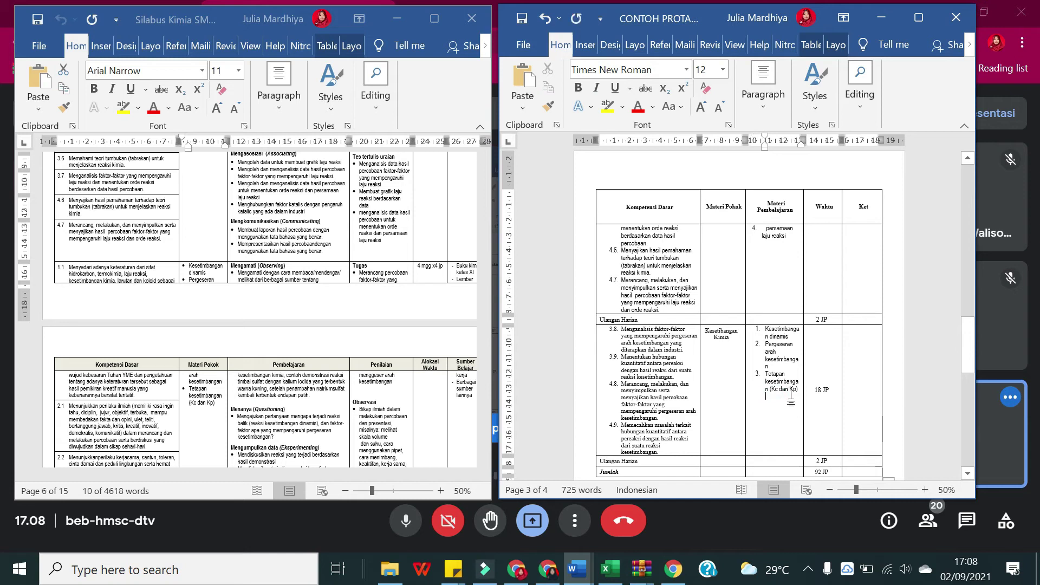
pyautogui.scroll(5, 957, 307)
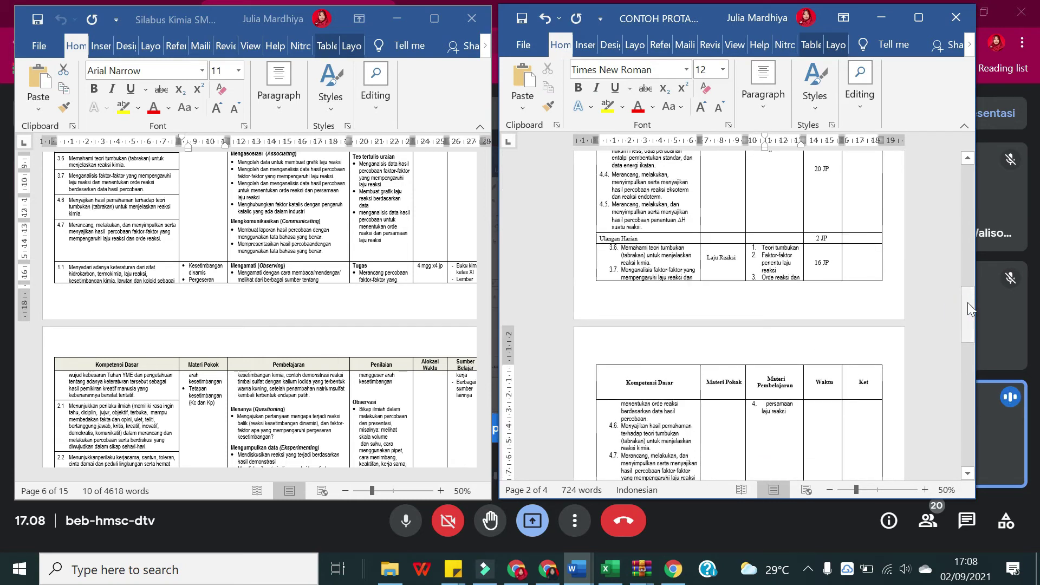
pyautogui.moveTo(967, 275); pyautogui.dragTo(966, 171)
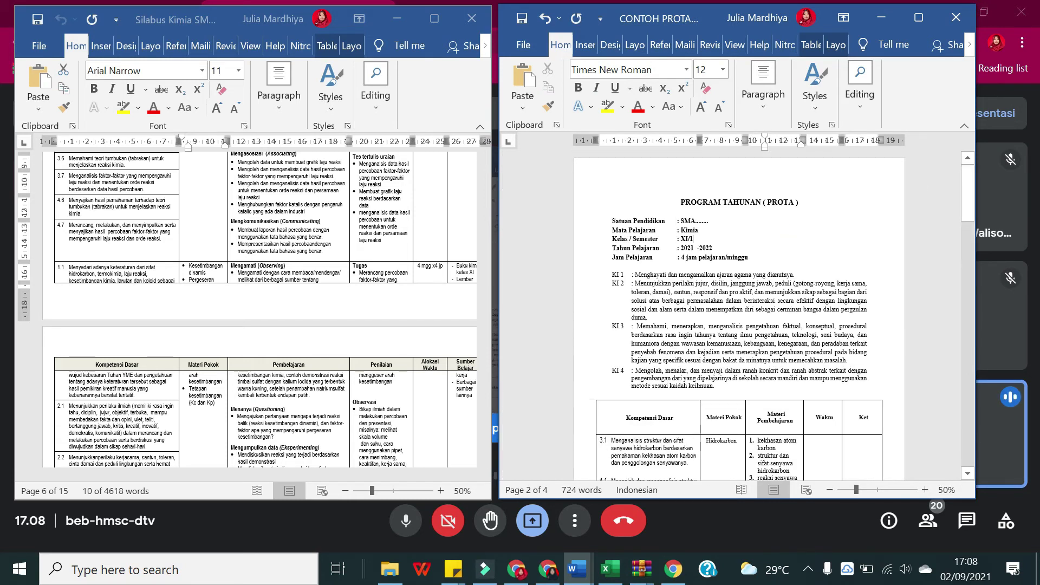
# Step: Maximize the CONTOH PROTA window and scroll through the Kesetimbangan Kimia row and XI/2 PROTA
pyautogui.click(787, 241)
pyautogui.click(732, 257)
pyautogui.scroll(-2, 739, 314)
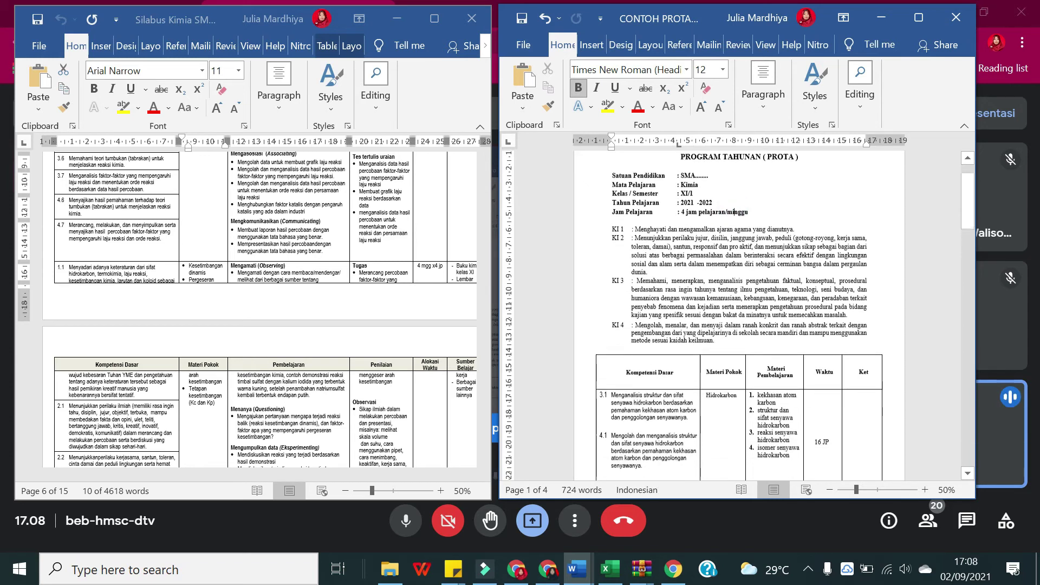
pyautogui.click(918, 18)
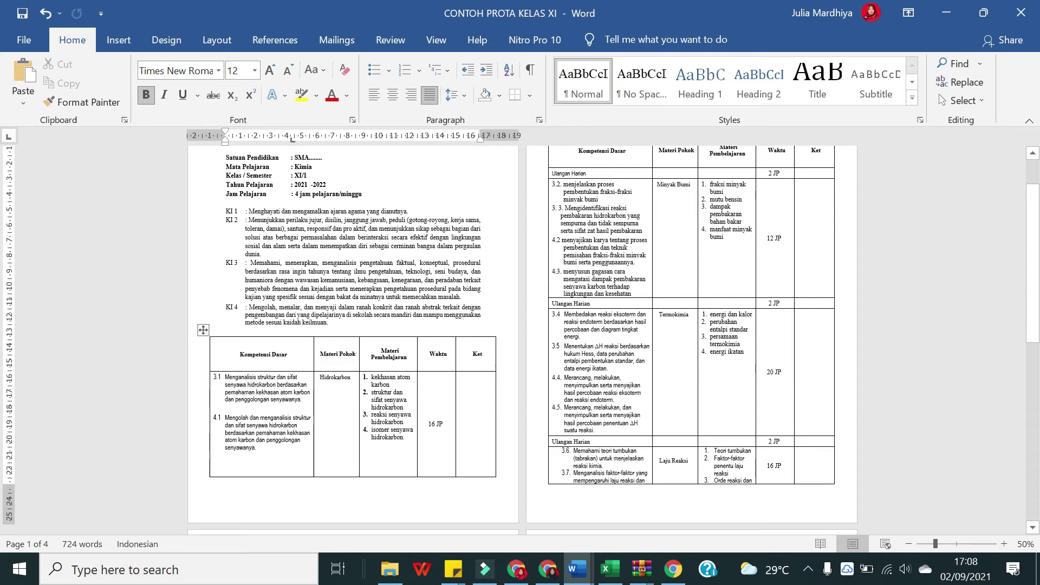
pyautogui.scroll(-4, 513, 412)
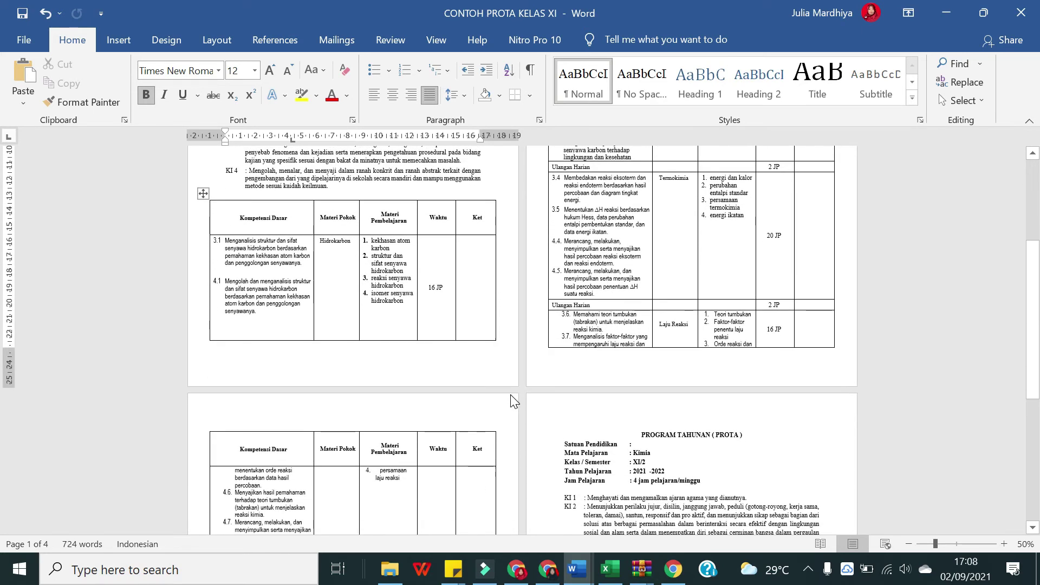
pyautogui.scroll(3, 520, 340)
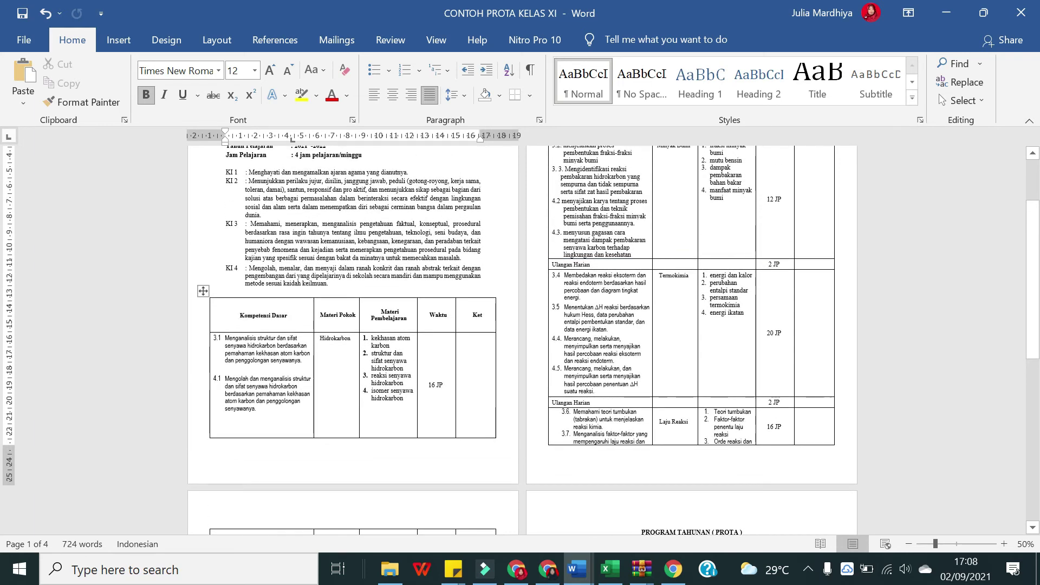
pyautogui.scroll(1, 520, 340)
pyautogui.scroll(-7, 356, 447)
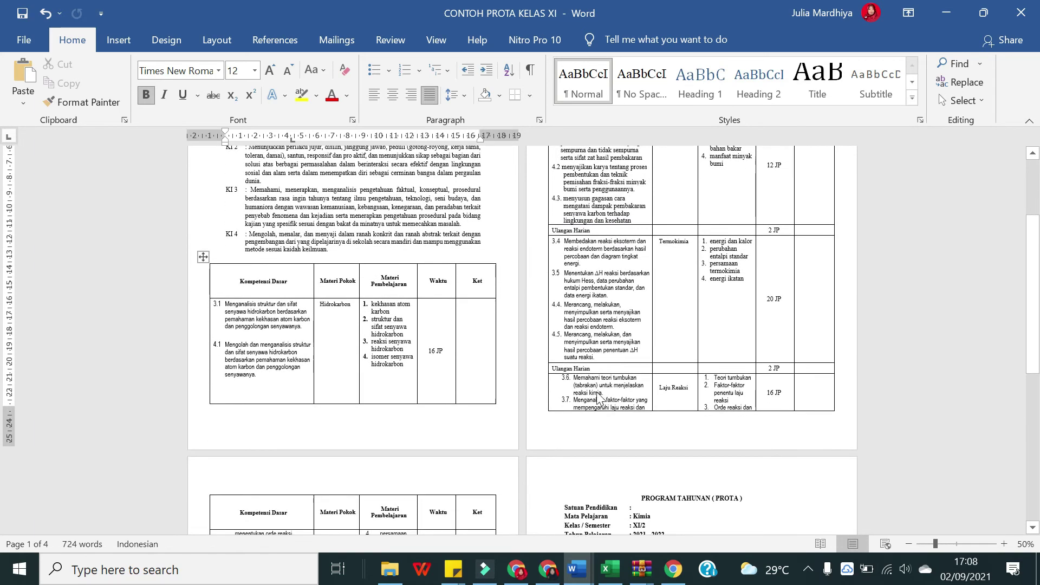
pyautogui.scroll(-4, 355, 448)
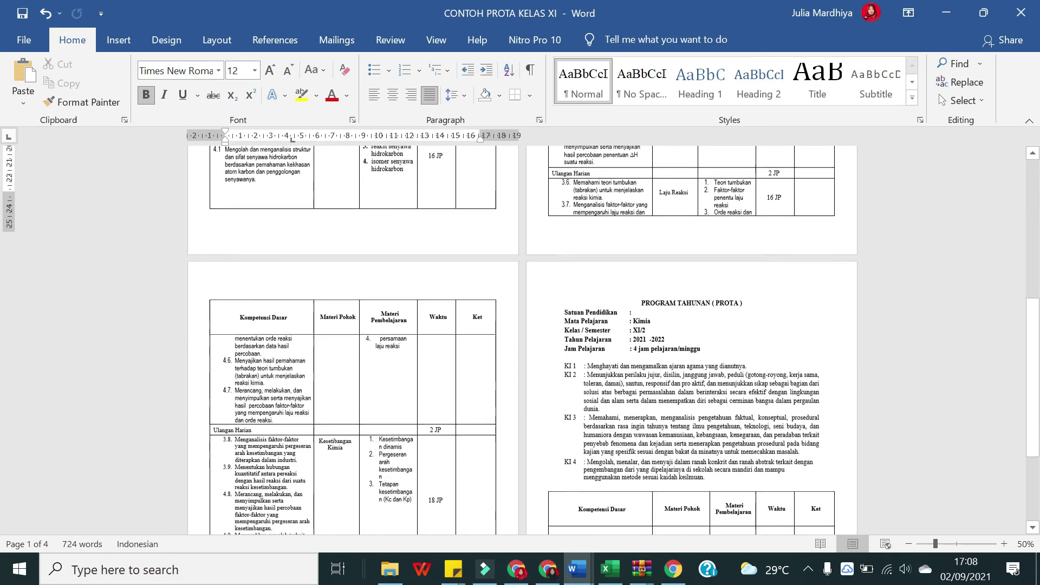
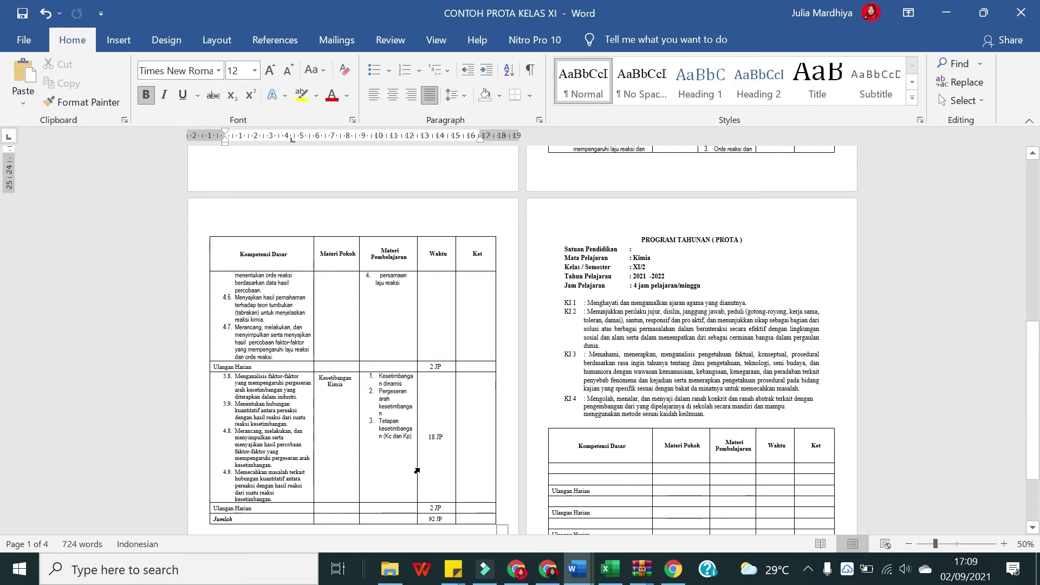
# Step: Delete the 16, 12 and 20 hour counts from the Waktu cells, leaving just JP
pyautogui.scroll(3, 440, 483)
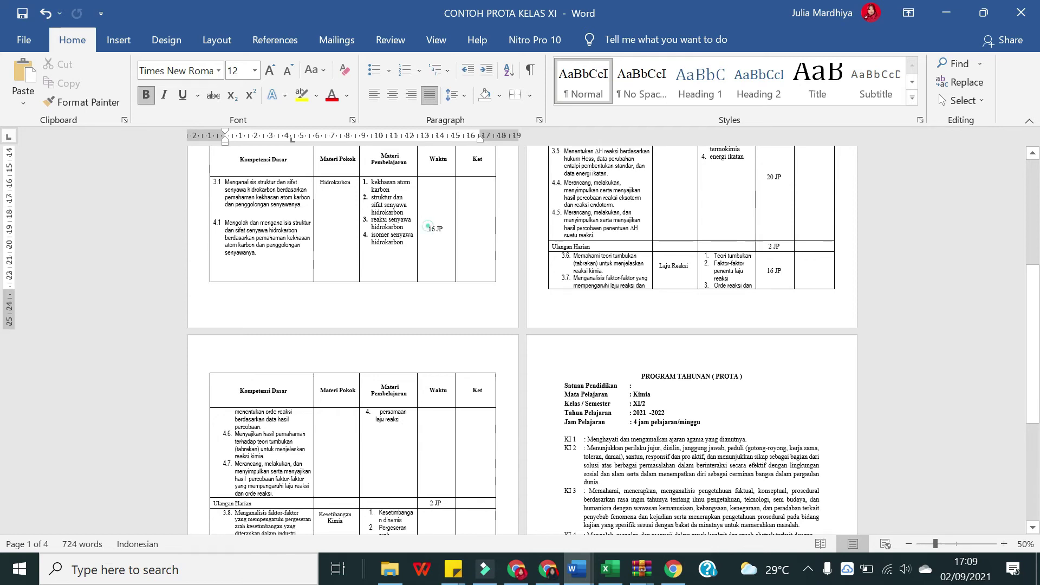
pyautogui.doubleClick(430, 229)
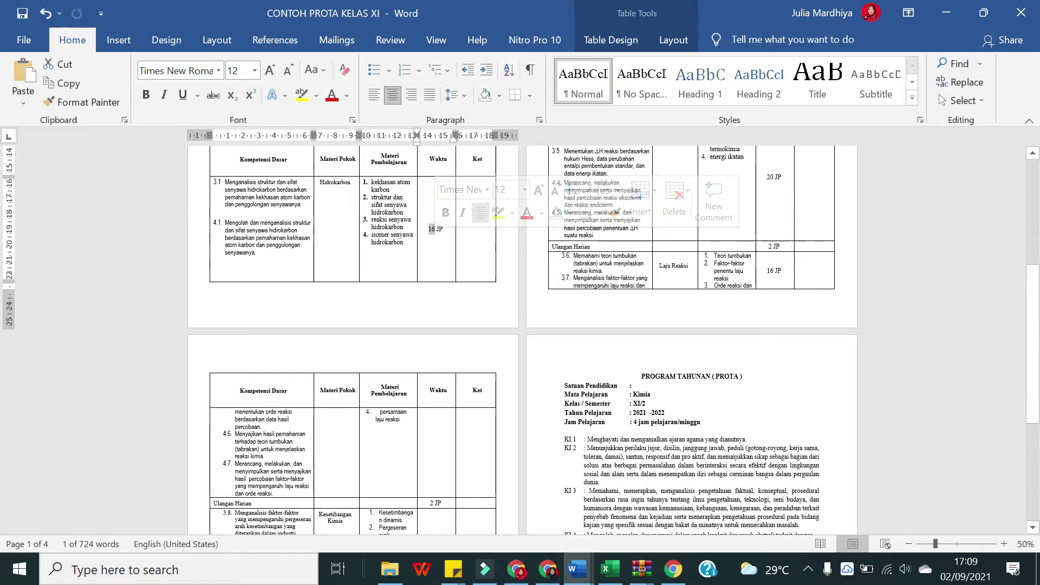
pyautogui.press('BackSpace')
pyautogui.scroll(2, 520, 340)
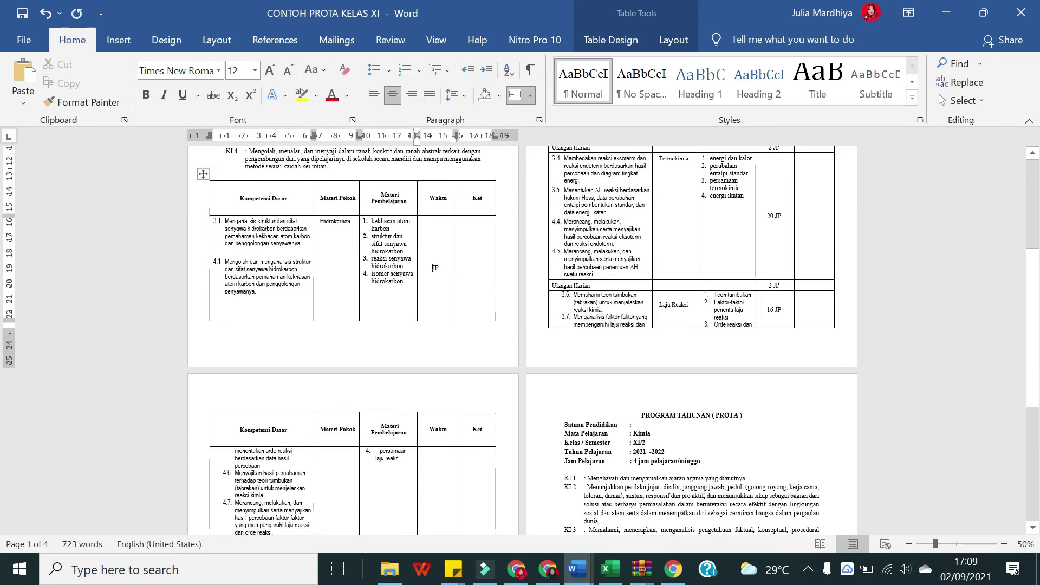
pyautogui.scroll(4, 433, 274)
pyautogui.doubleClick(769, 179)
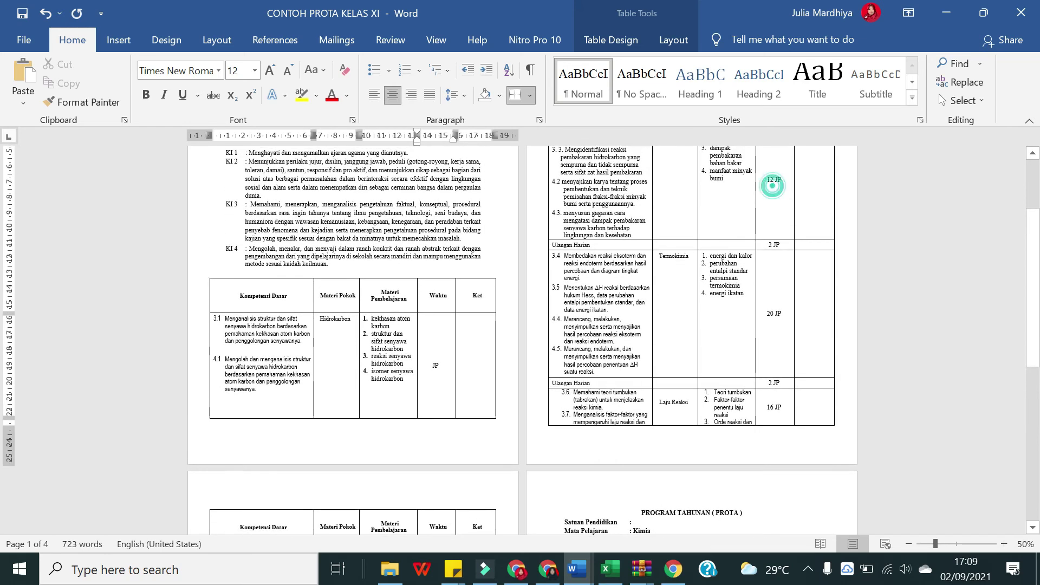
pyautogui.press('BackSpace')
pyautogui.doubleClick(770, 313)
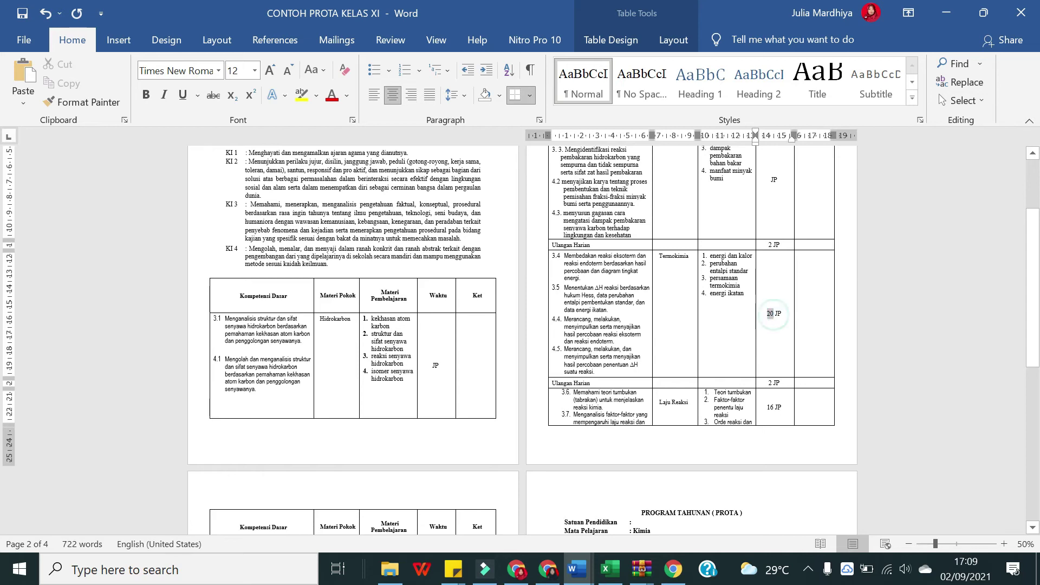
pyautogui.press('BackSpace')
# Step: Remove the remaining 16 from another Waktu cell and minimize Word
pyautogui.scroll(-4, 773, 314)
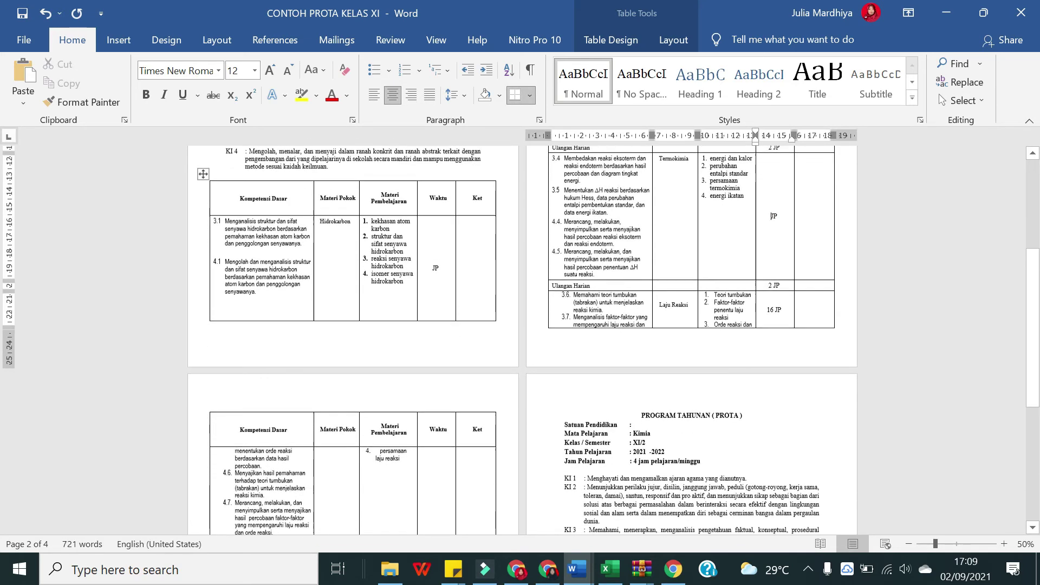
pyautogui.click(773, 306)
pyautogui.click(774, 307)
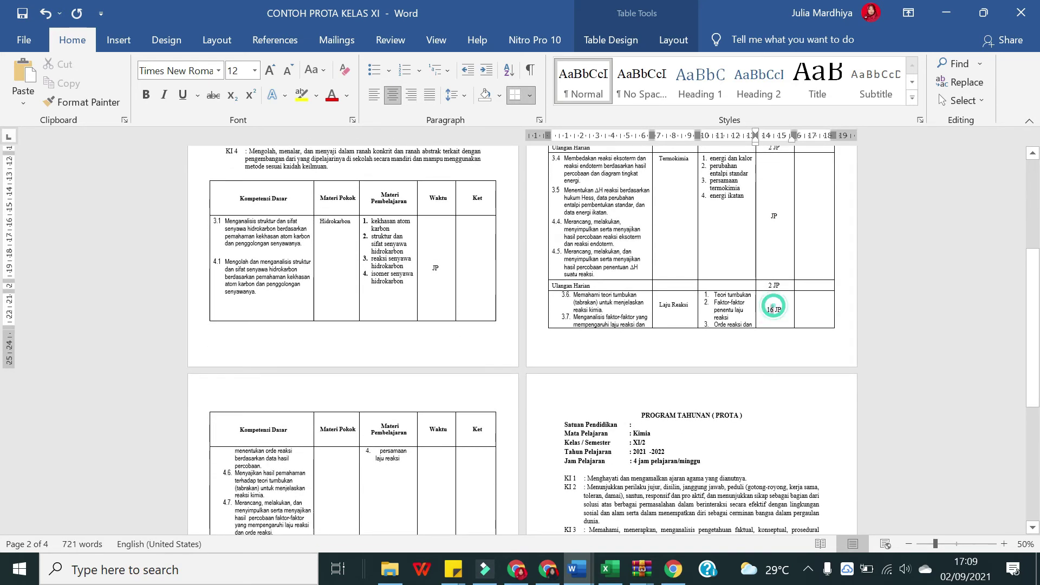
pyautogui.press('BackSpace')
pyautogui.scroll(-3, 473, 394)
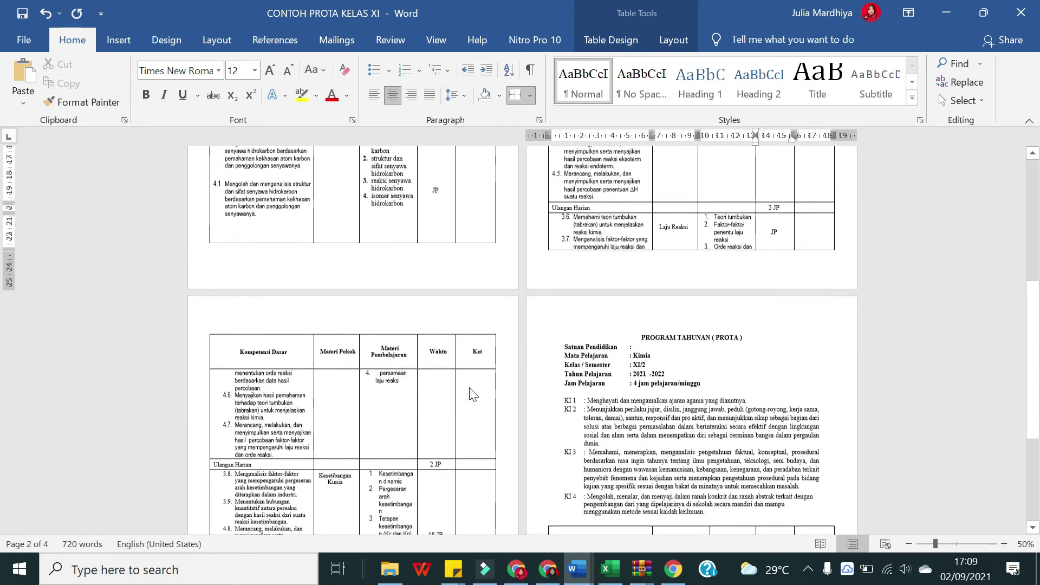
pyautogui.scroll(4, 472, 394)
pyautogui.click(430, 290)
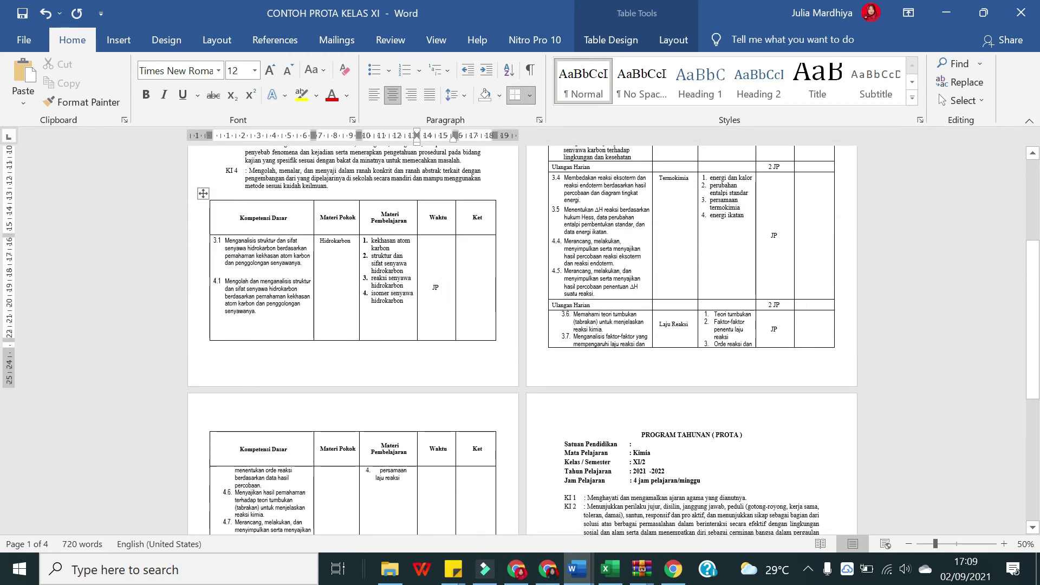
pyautogui.click(578, 570)
# Step: Back in the CONTOH PROTA document, enter 13 before JP in three Waktu cells
pyautogui.moveTo(585, 573)
pyautogui.click(672, 501)
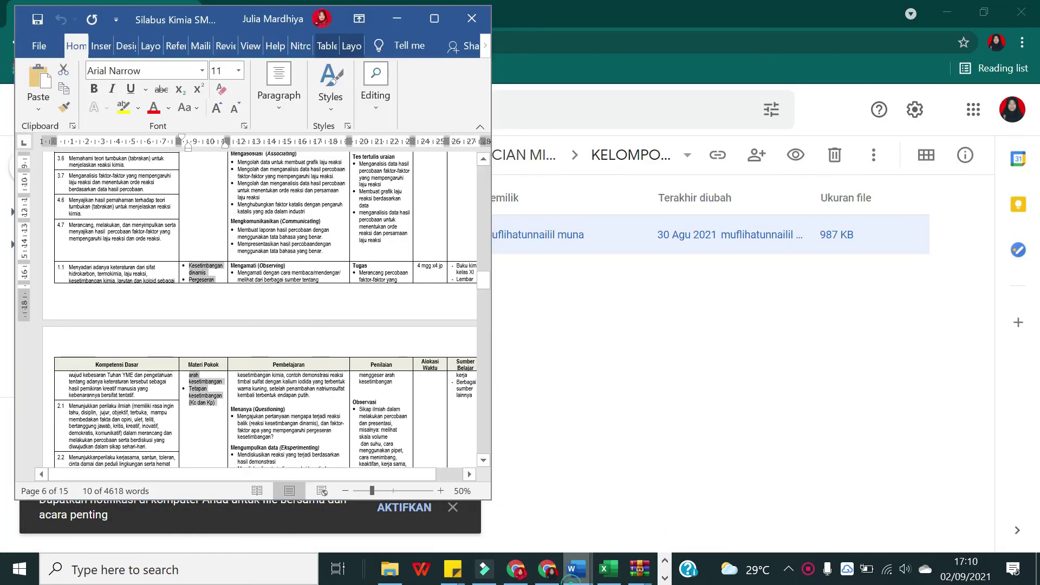
pyautogui.click(575, 570)
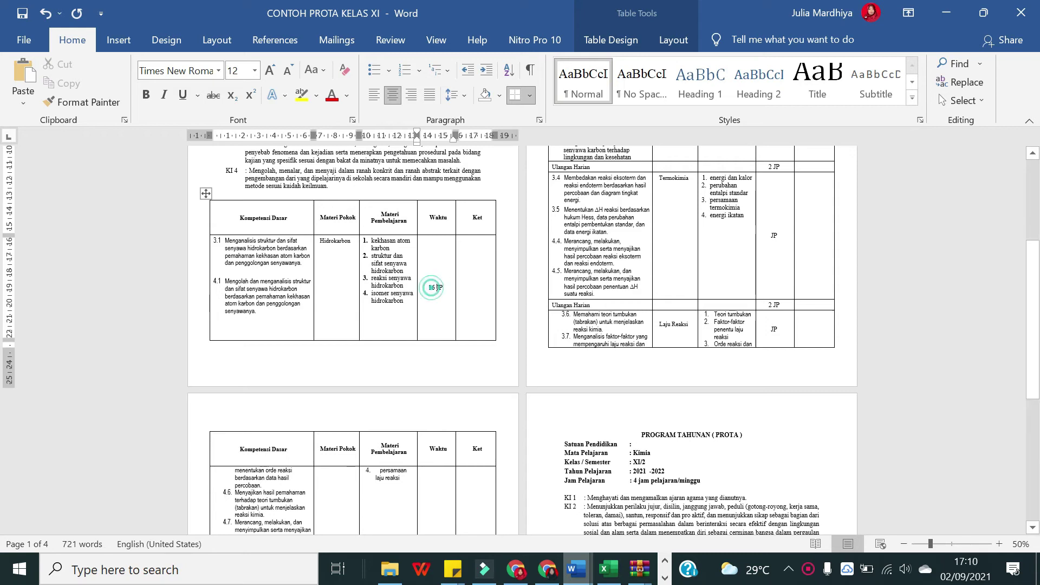
pyautogui.doubleClick(431, 288)
pyautogui.write('13')
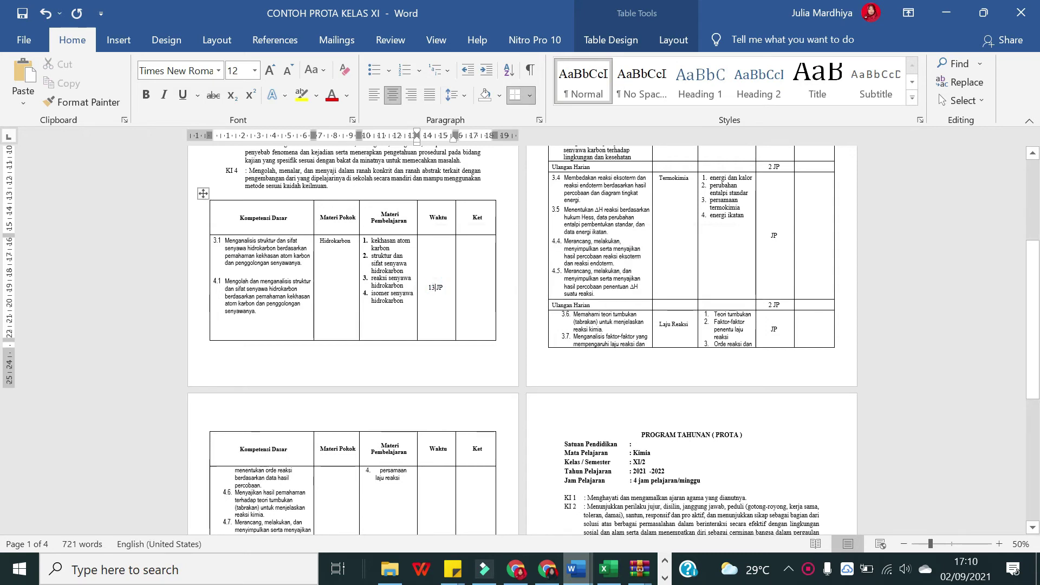
pyautogui.scroll(5, 520, 340)
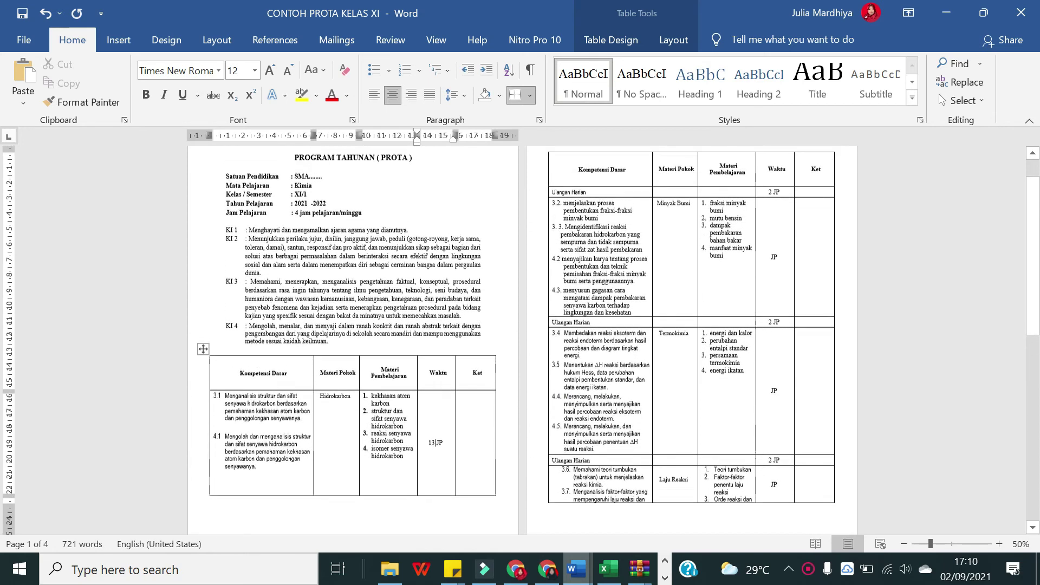
pyautogui.click(771, 258)
pyautogui.write('13')
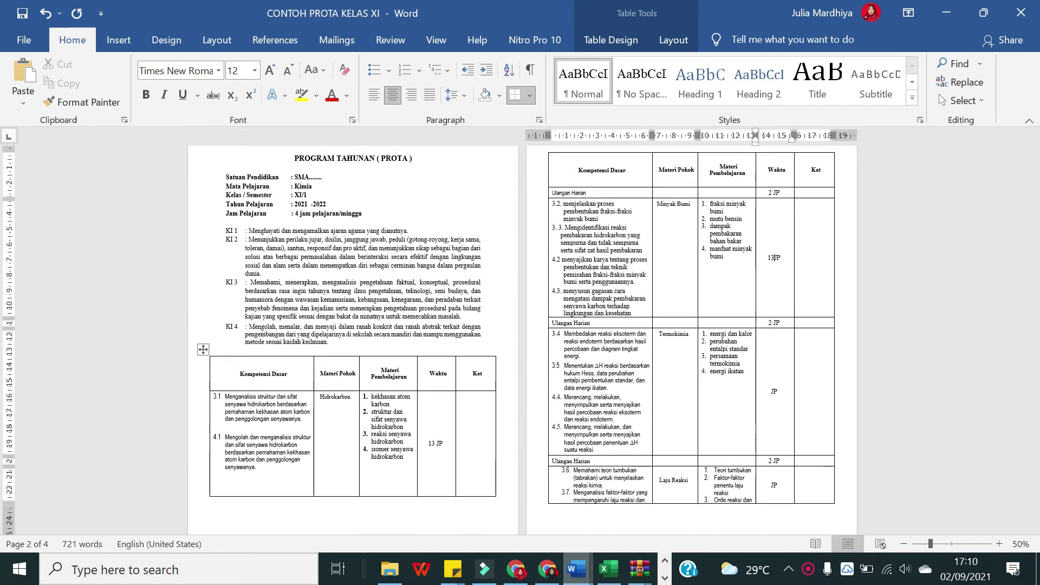
pyautogui.click(771, 391)
pyautogui.write('13')
# Step: Replace the 18 with 13 and relabel the test row 'Ulangan Harian 3', then switch to Chrome
pyautogui.scroll(-3, 778, 450)
pyautogui.scroll(-4, 777, 450)
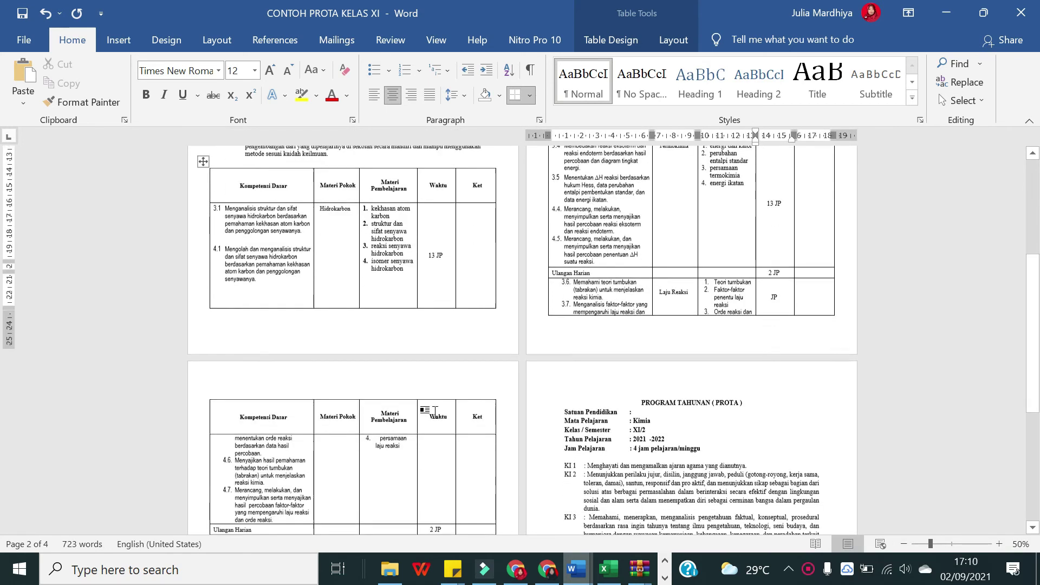
pyautogui.doubleClick(431, 476)
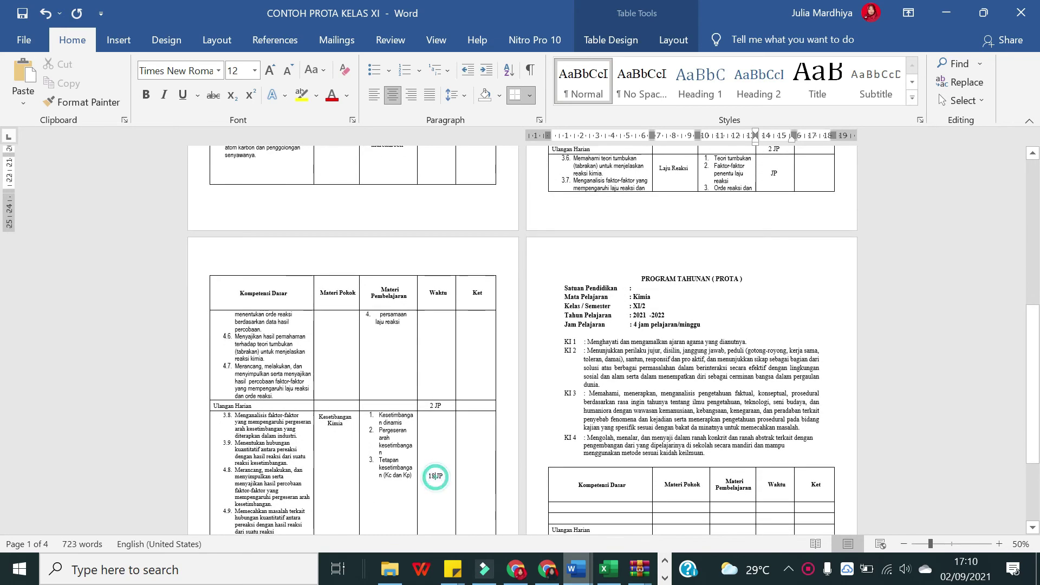
pyautogui.write('13')
pyautogui.click(254, 405)
pyautogui.write('3')
pyautogui.scroll(-1, 352, 406)
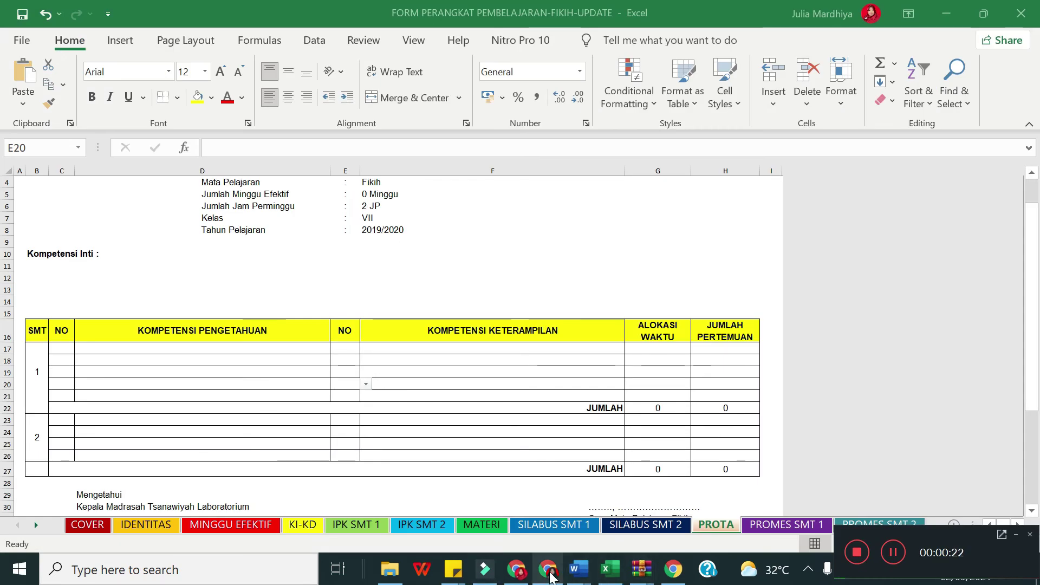
pyautogui.click(549, 571)
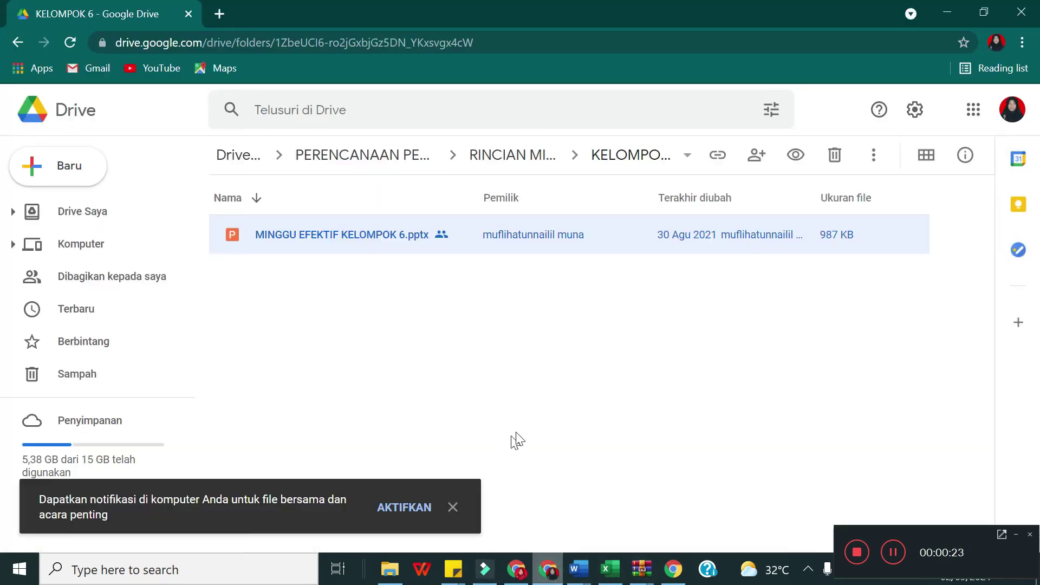
pyautogui.click(526, 577)
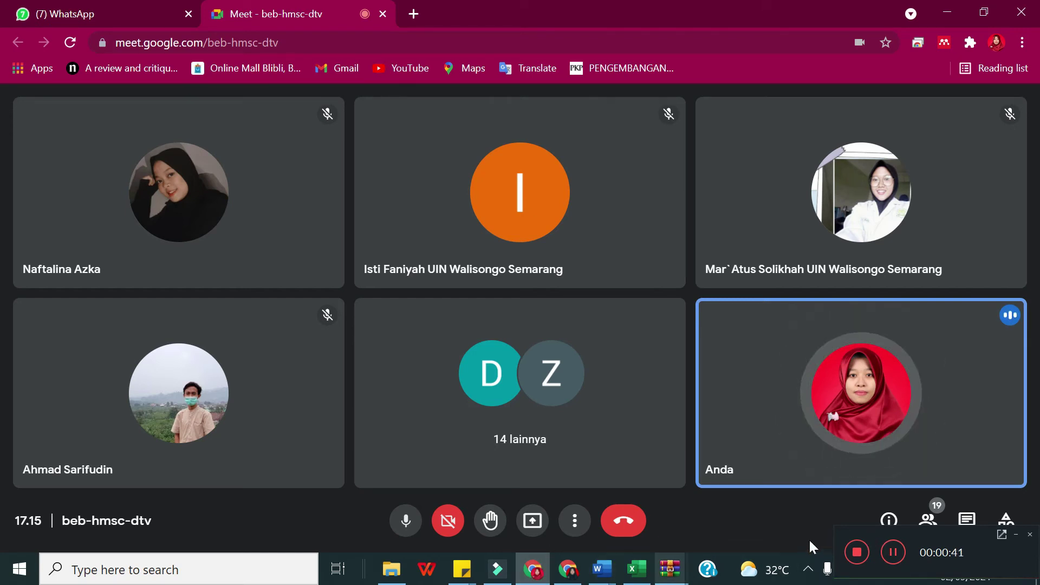
pyautogui.click(568, 572)
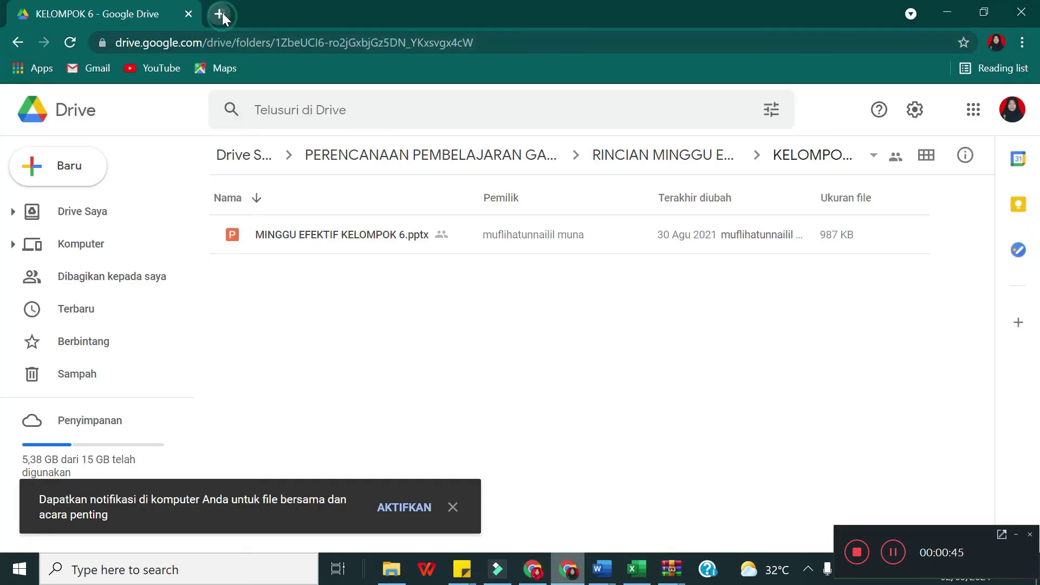
# Step: Search Google for 'google sheet' in a new tab
pyautogui.click(219, 13)
pyautogui.write('google')
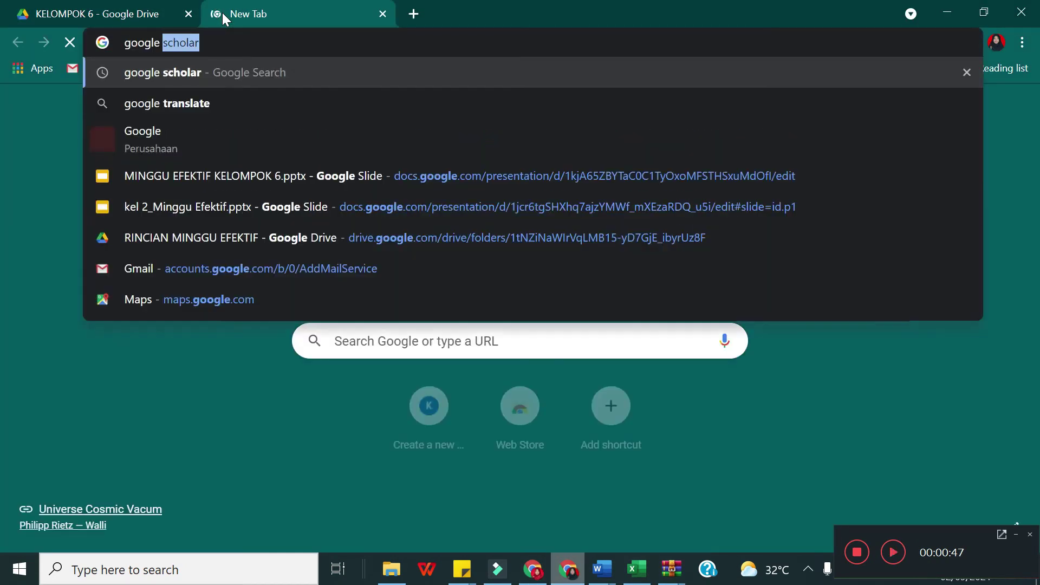
pyautogui.write(' sheet')
pyautogui.press('Return')
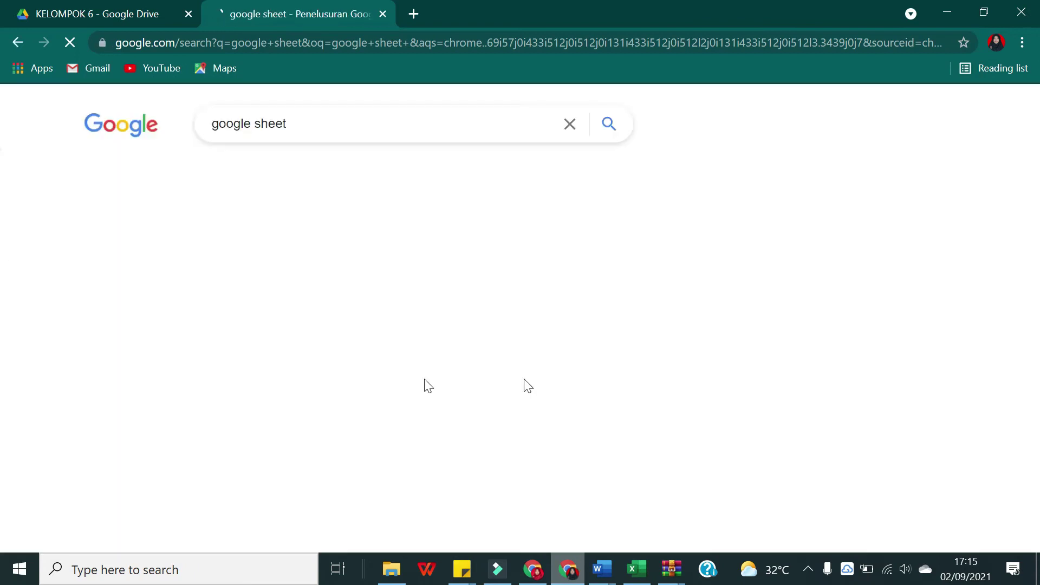
# Step: Present your entire screen in the Google Meet call
pyautogui.click(533, 568)
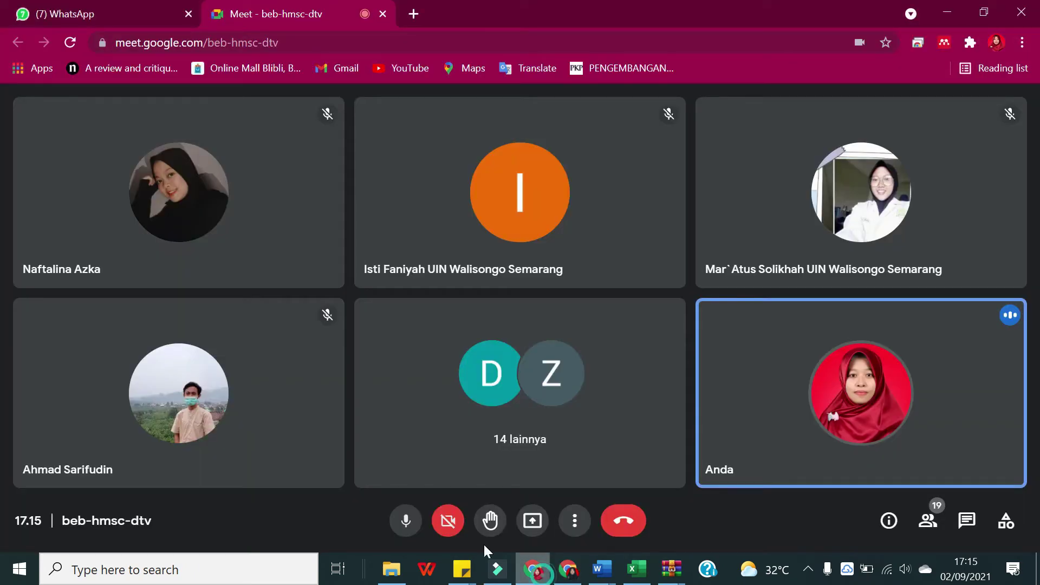
pyautogui.click(526, 523)
pyautogui.click(608, 402)
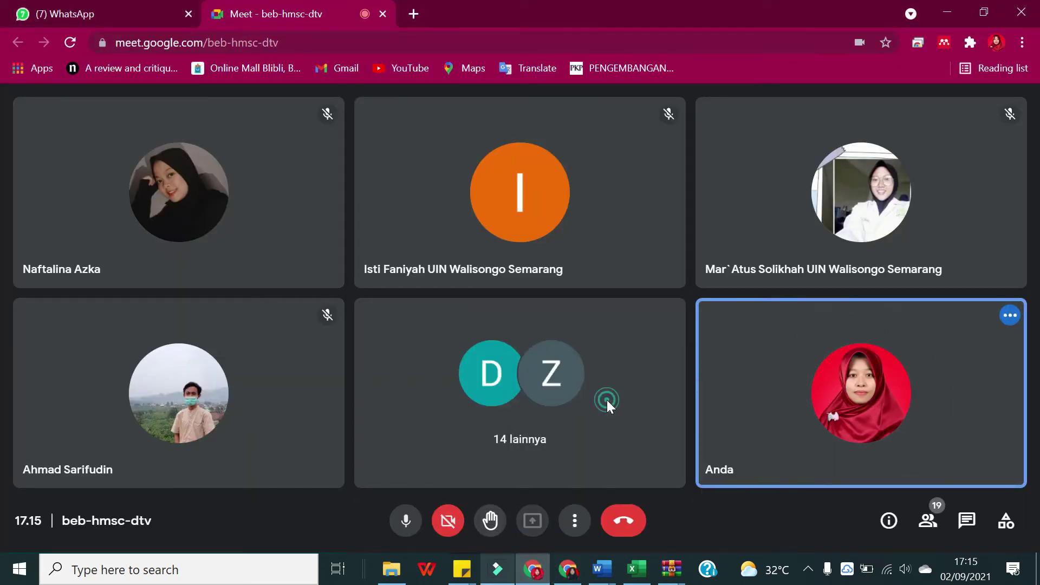
pyautogui.click(661, 378)
# Step: Open the 'Google Sheets: Free Online Spreadsheets' result and go into Google Sheets
pyautogui.click(548, 569)
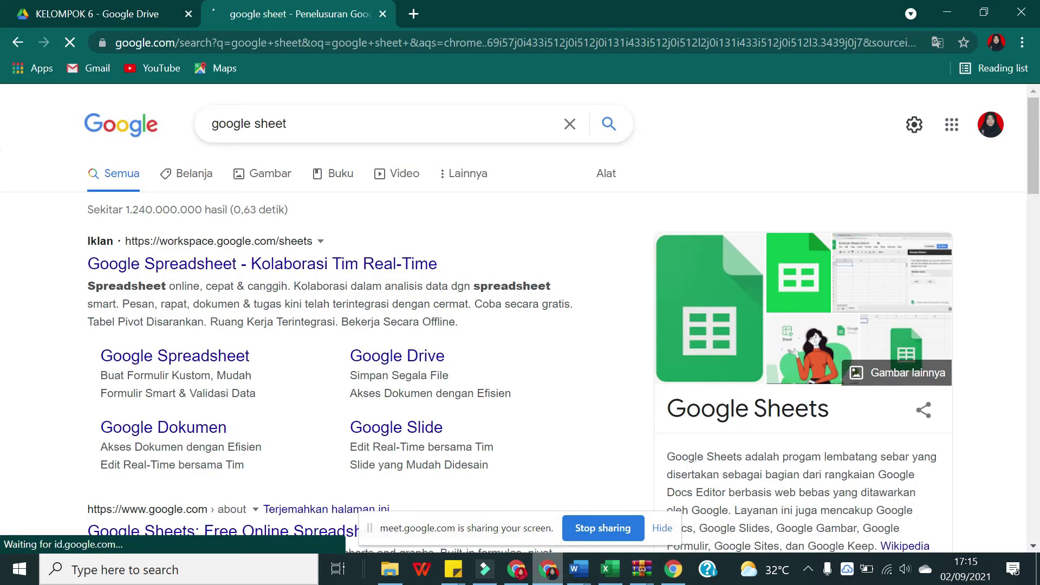
pyautogui.scroll(-1, 255, 255)
pyautogui.scroll(2, 346, 271)
pyautogui.click(346, 120)
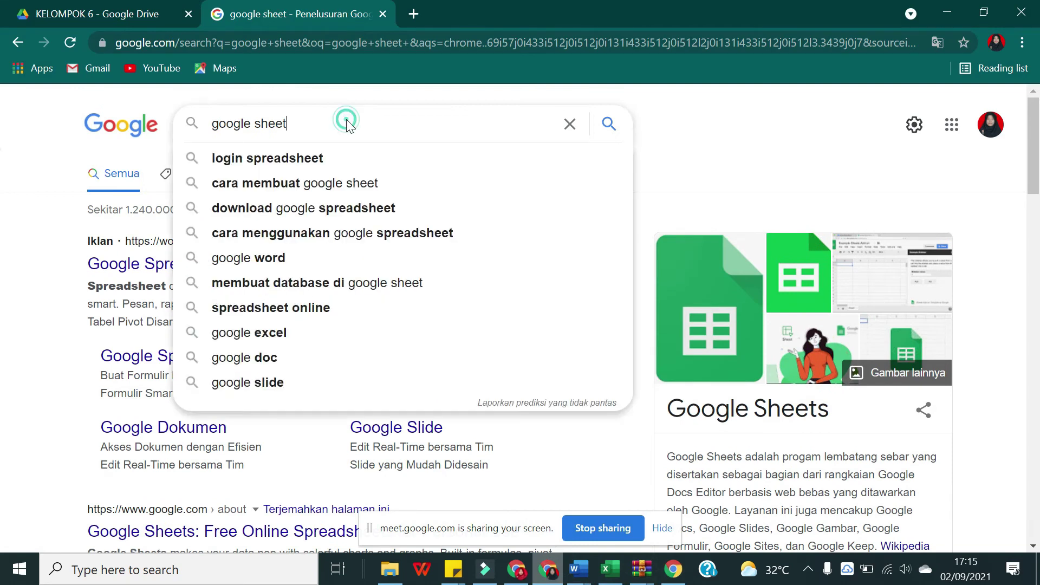
pyautogui.scroll(-3, 162, 244)
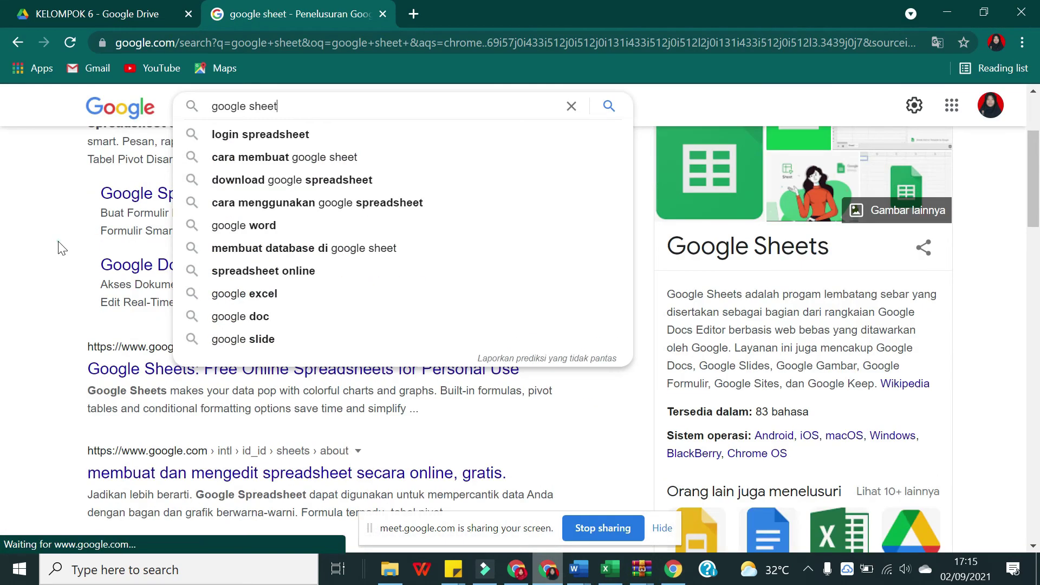
pyautogui.scroll(-3, 142, 372)
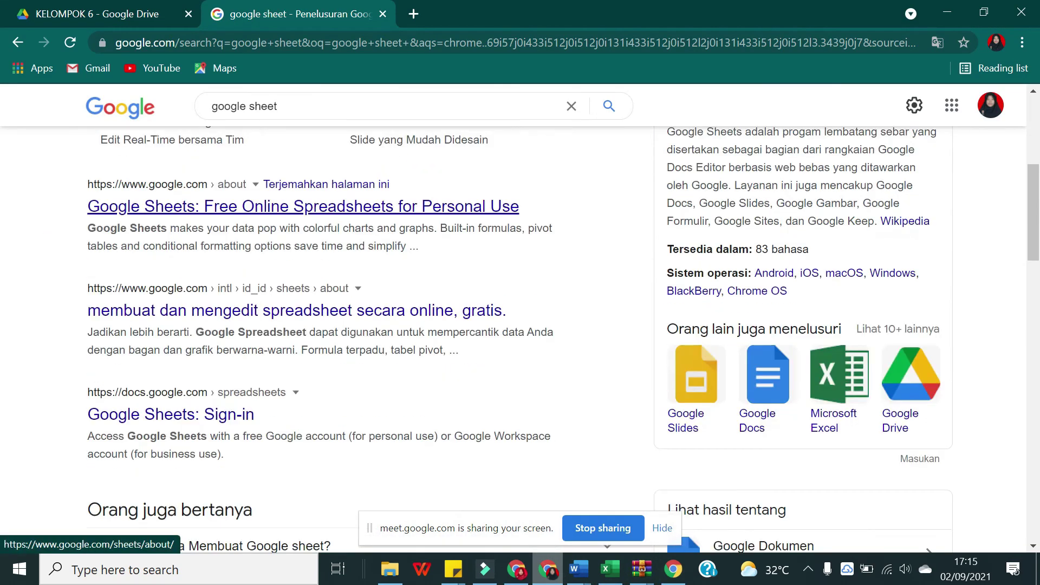
pyautogui.click(124, 210)
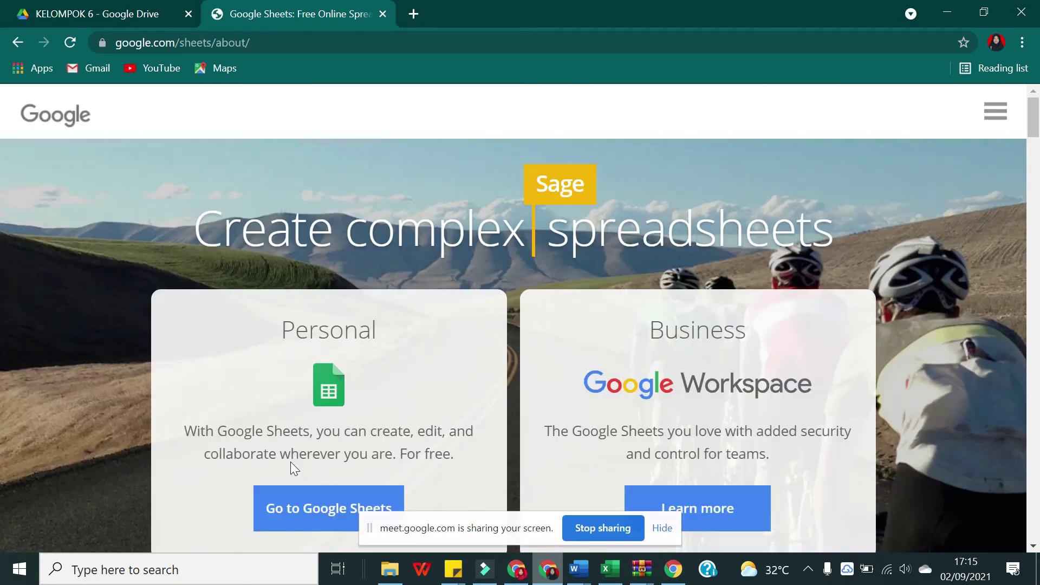
pyautogui.scroll(-5, 336, 320)
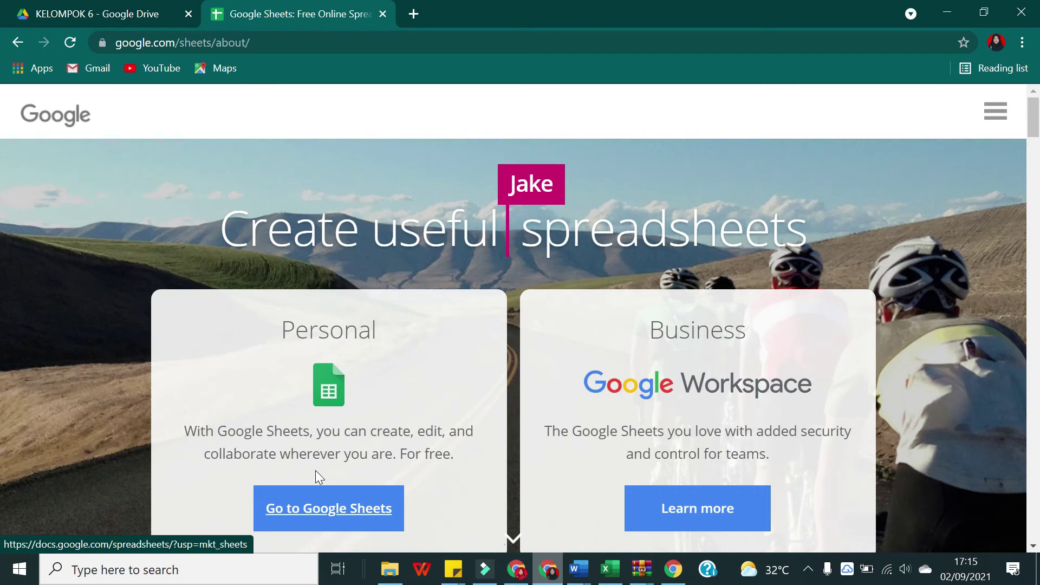
pyautogui.click(319, 508)
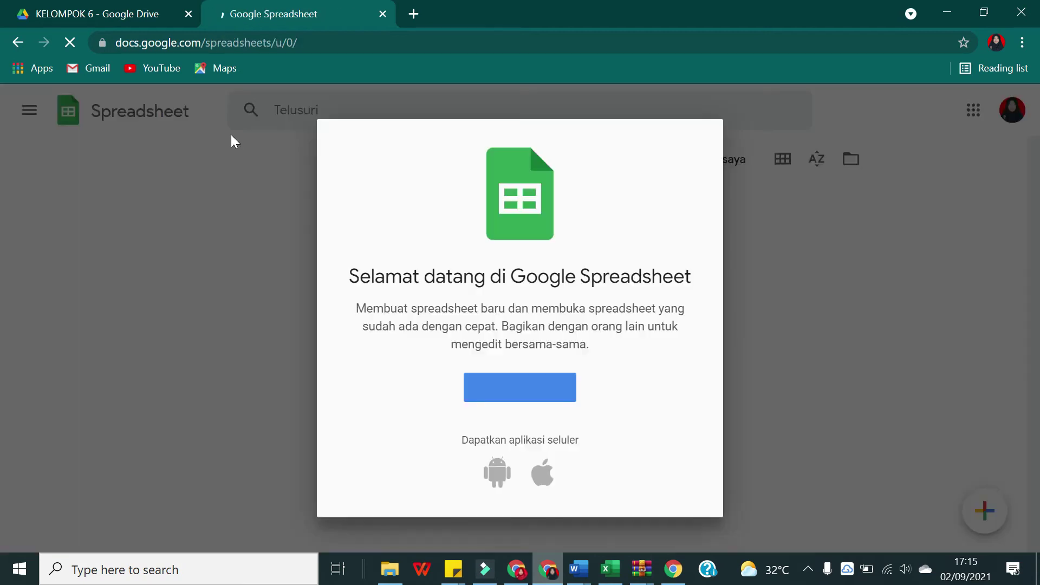
# Step: Dismiss the welcome message and start a new blank spreadsheet
pyautogui.click(542, 388)
pyautogui.click(742, 295)
pyautogui.click(469, 261)
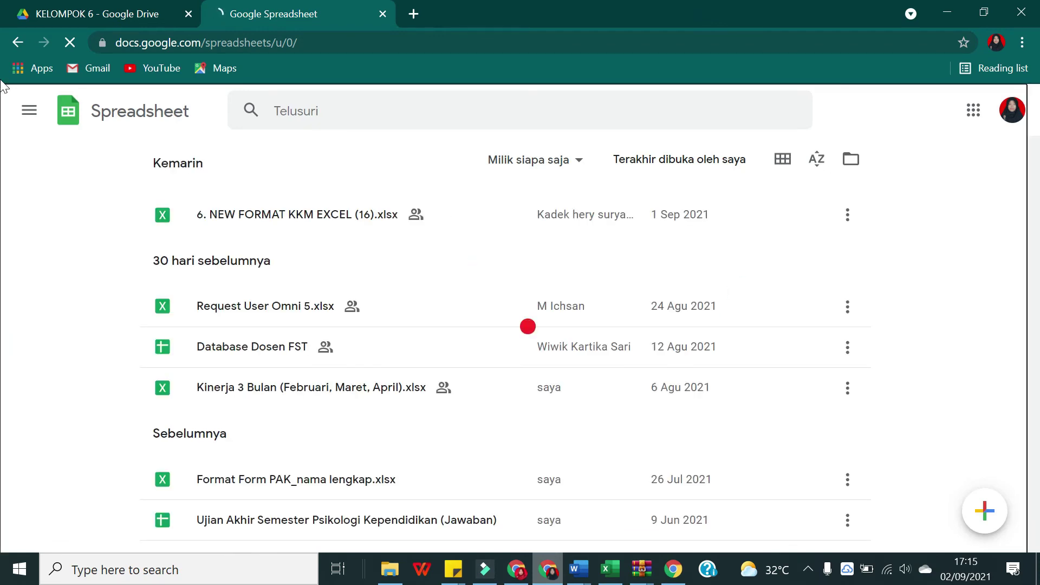
pyautogui.click(15, 44)
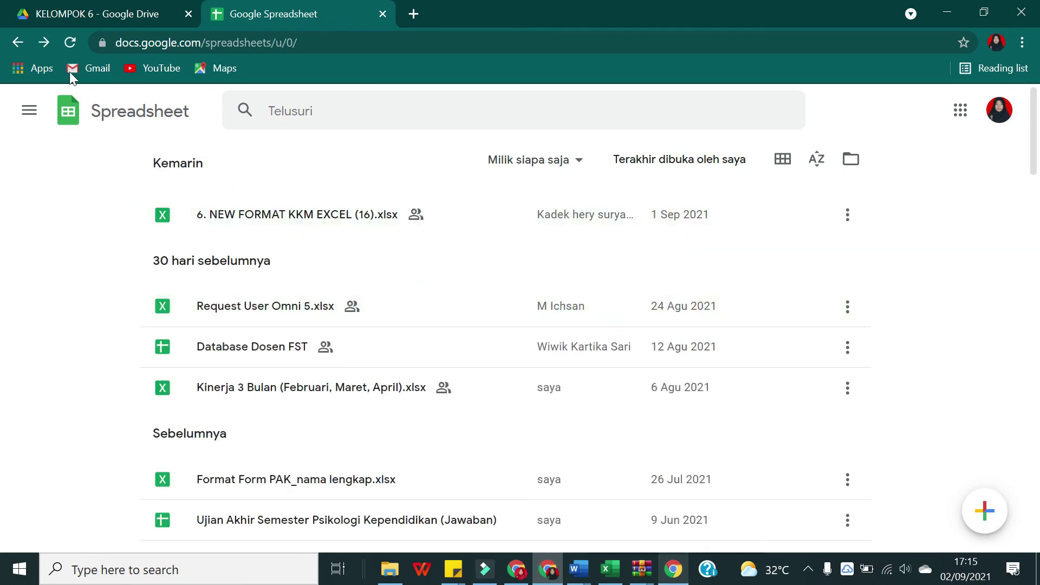
pyautogui.click(995, 520)
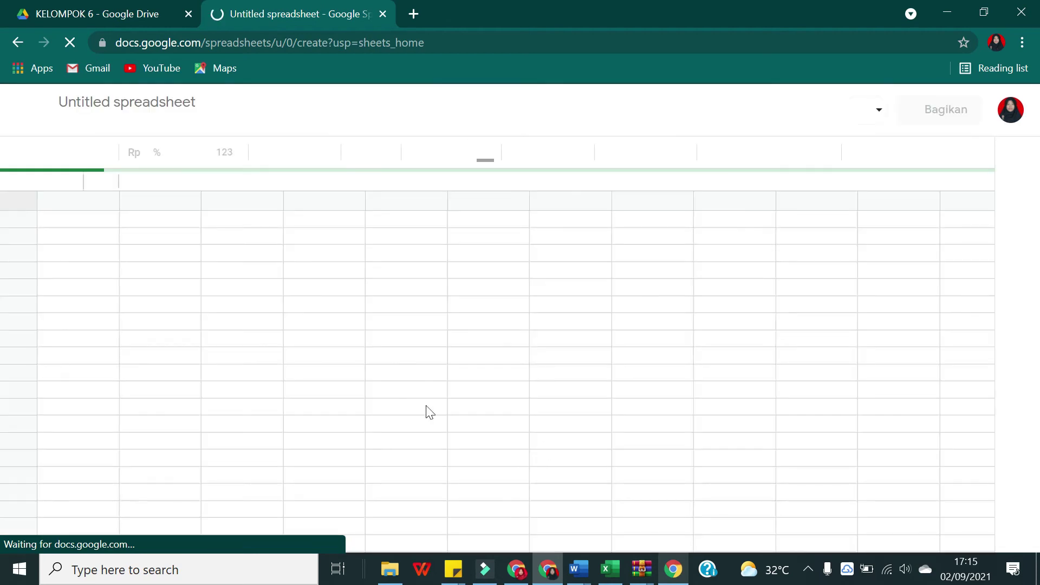
# Step: Rename the spreadsheet to 'KELOMPOK 1'
pyautogui.click(178, 107)
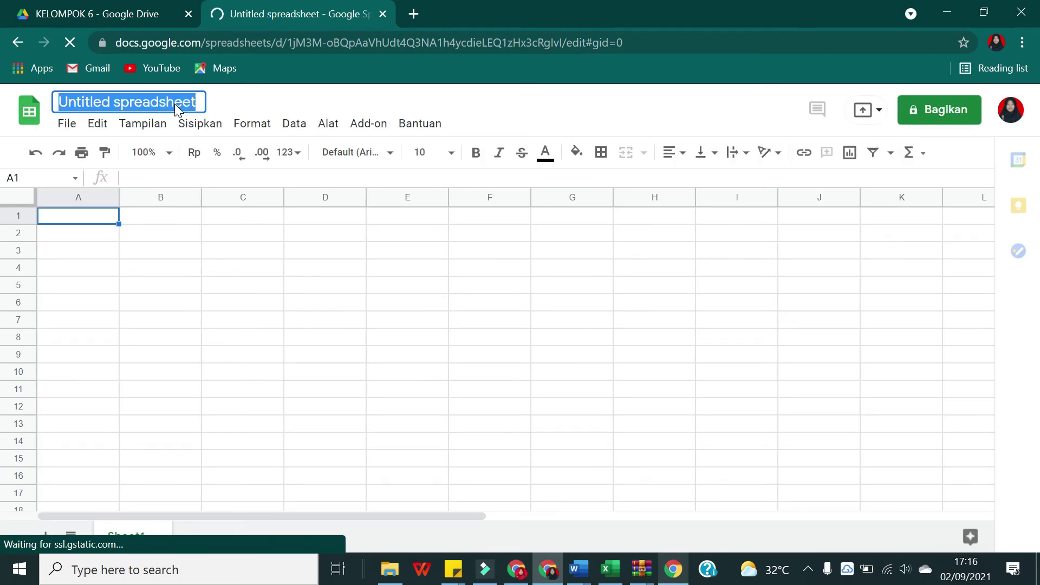
pyautogui.press('BackSpace')
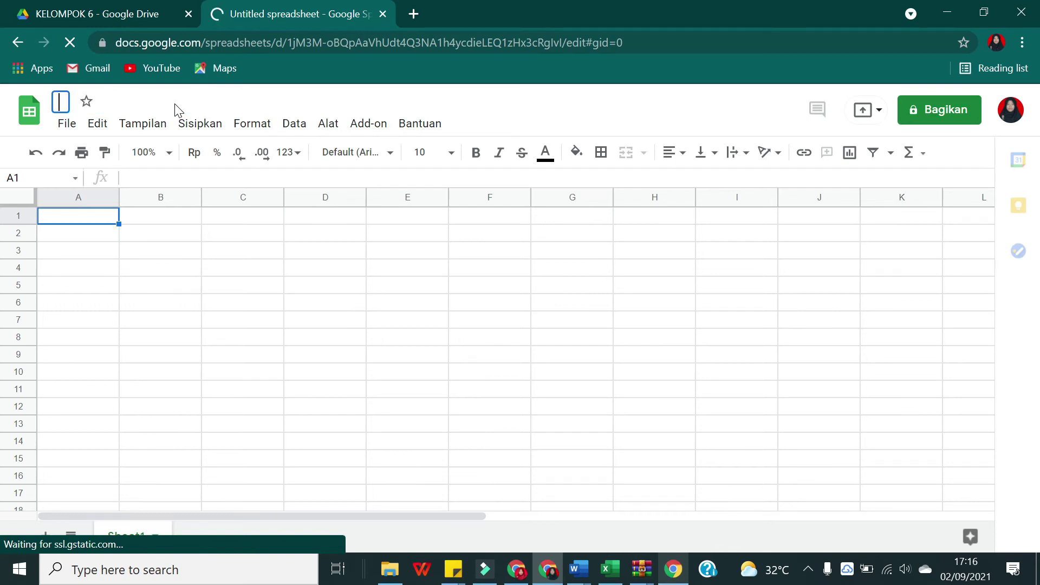
pyautogui.write('KELOM')
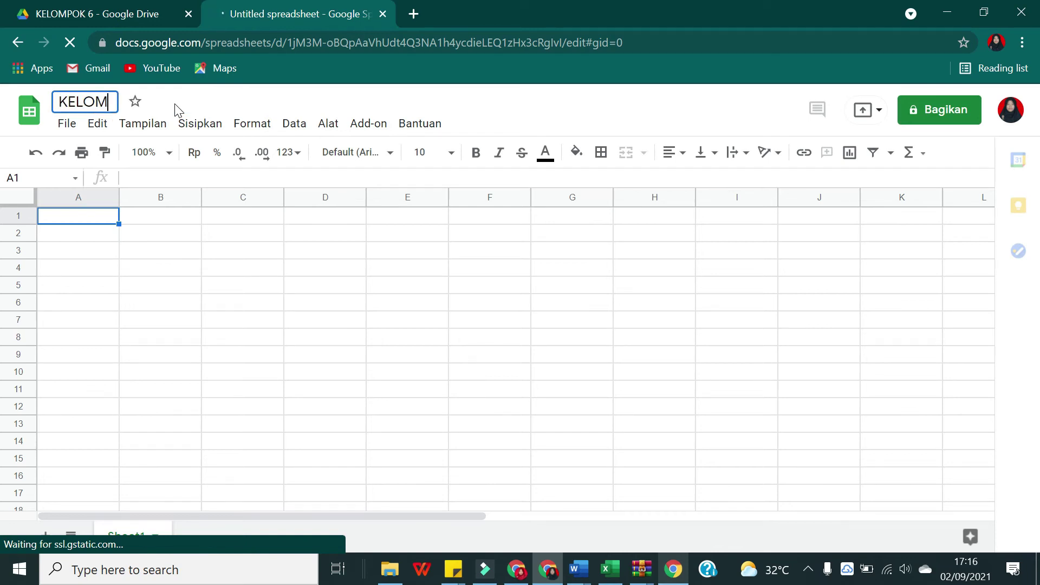
pyautogui.write('POK 1')
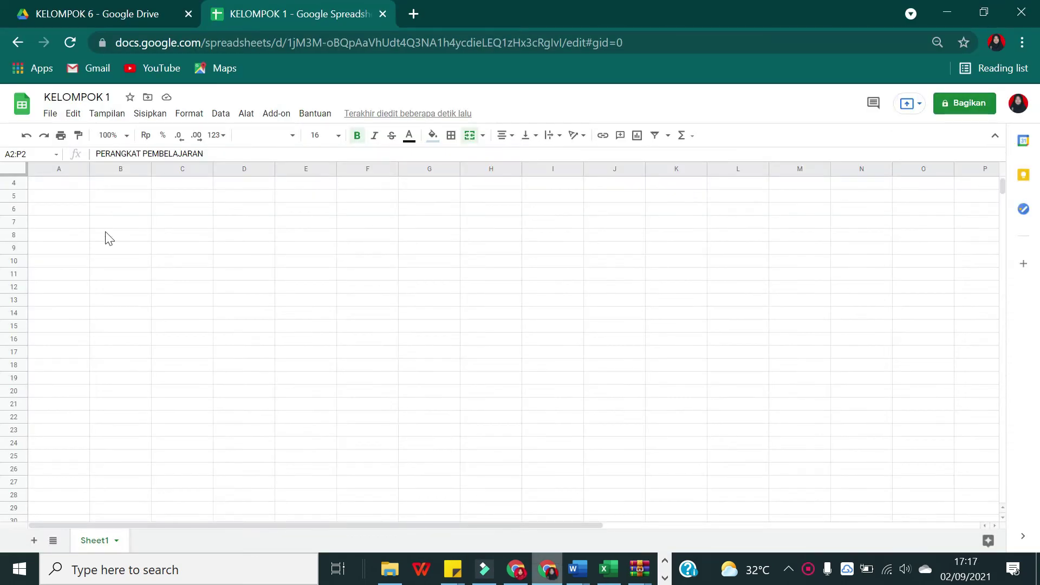
pyautogui.click(93, 202)
# Step: Change the merged title in row 3 to 'KIMIA KELAS X'
pyautogui.scroll(2, 163, 233)
pyautogui.click(530, 206)
pyautogui.click(554, 220)
pyautogui.doubleClick(555, 220)
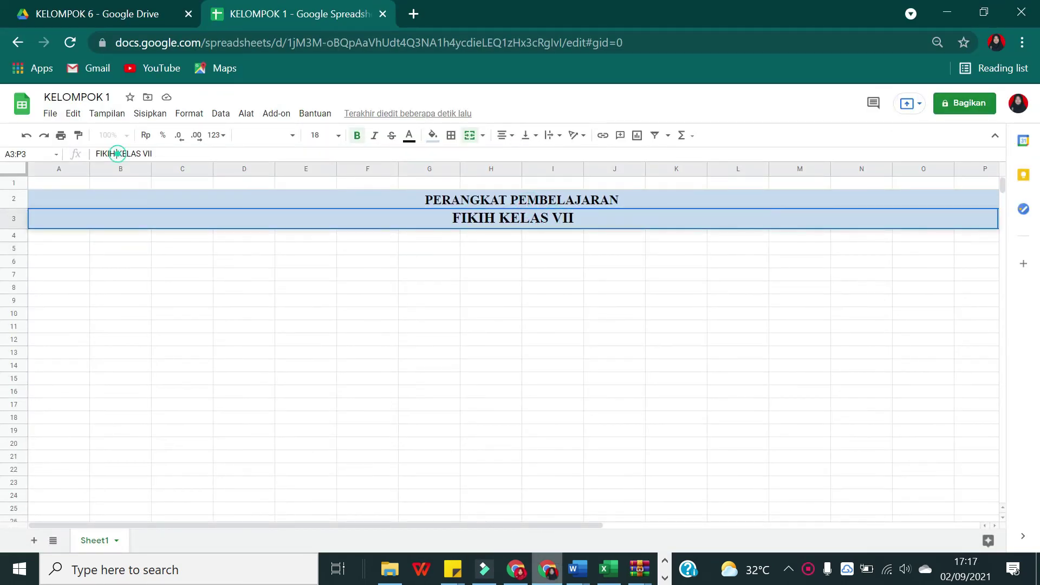
pyautogui.write('ki')
pyautogui.press('BackSpace')
pyautogui.press('BackSpace')
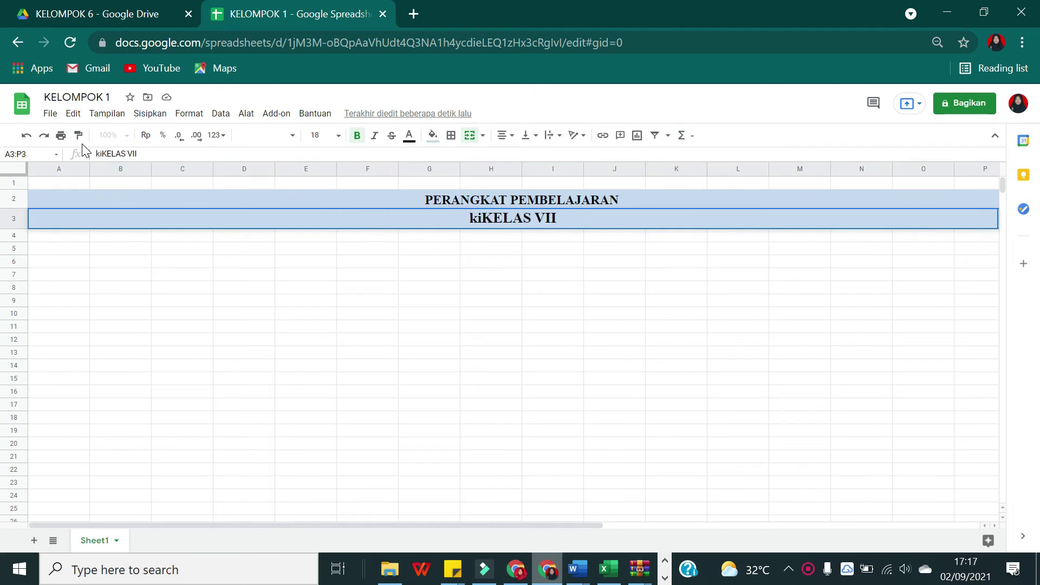
pyautogui.write('KIMIA')
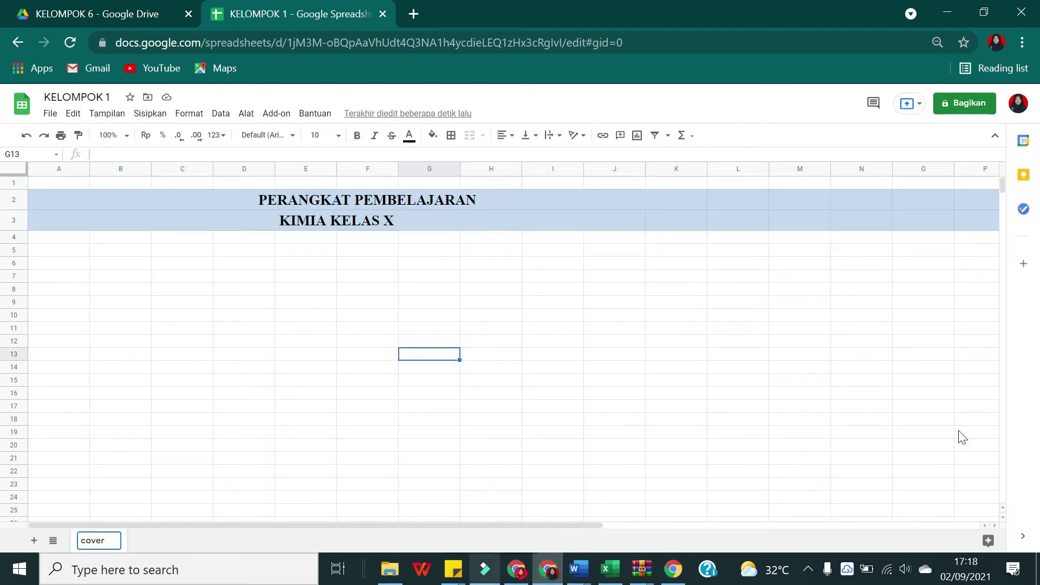
# Step: Add new sheets named 'silabus' and 'RINCIAN MINGGU EFEKTIF'
pyautogui.click(32, 541)
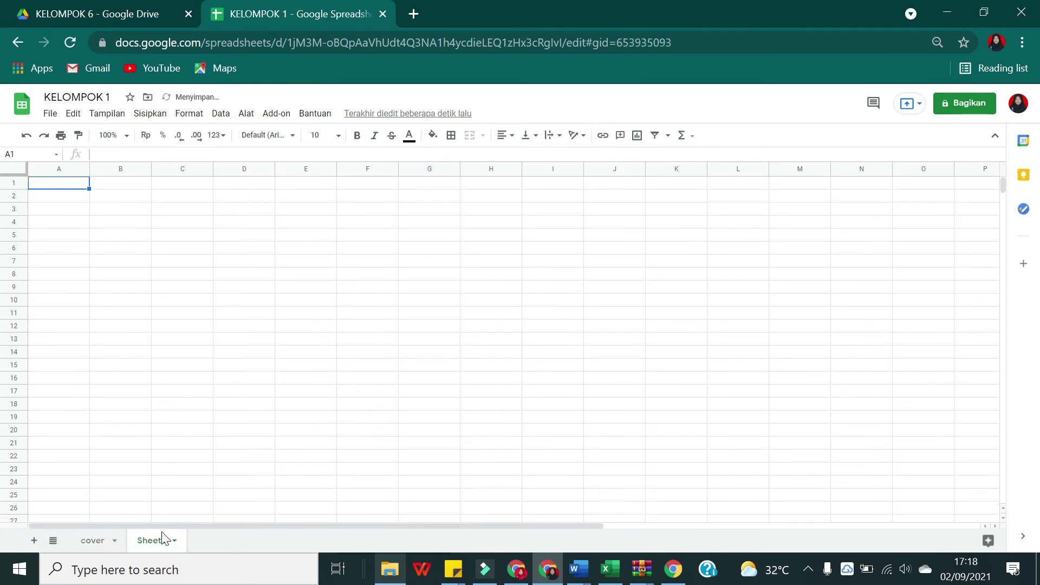
pyautogui.doubleClick(142, 539)
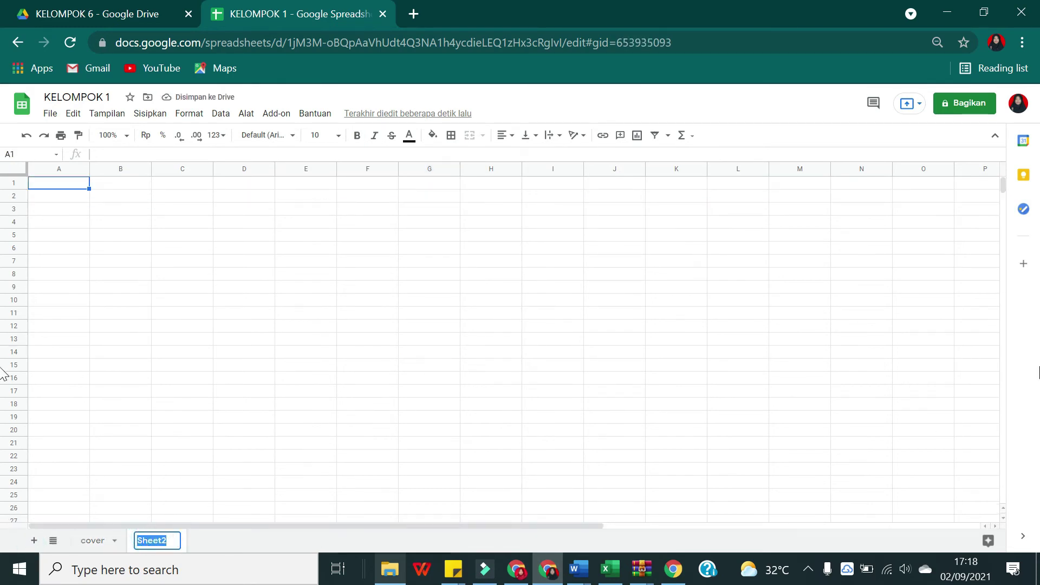
pyautogui.write('silabus')
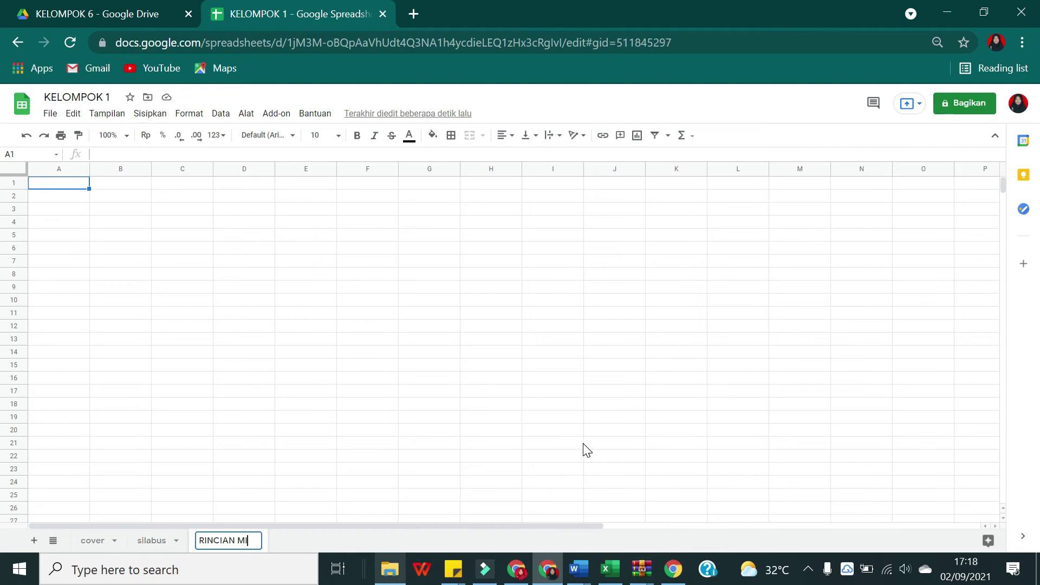
pyautogui.write('INGGU EFEKTIF')
pyautogui.press('Return')
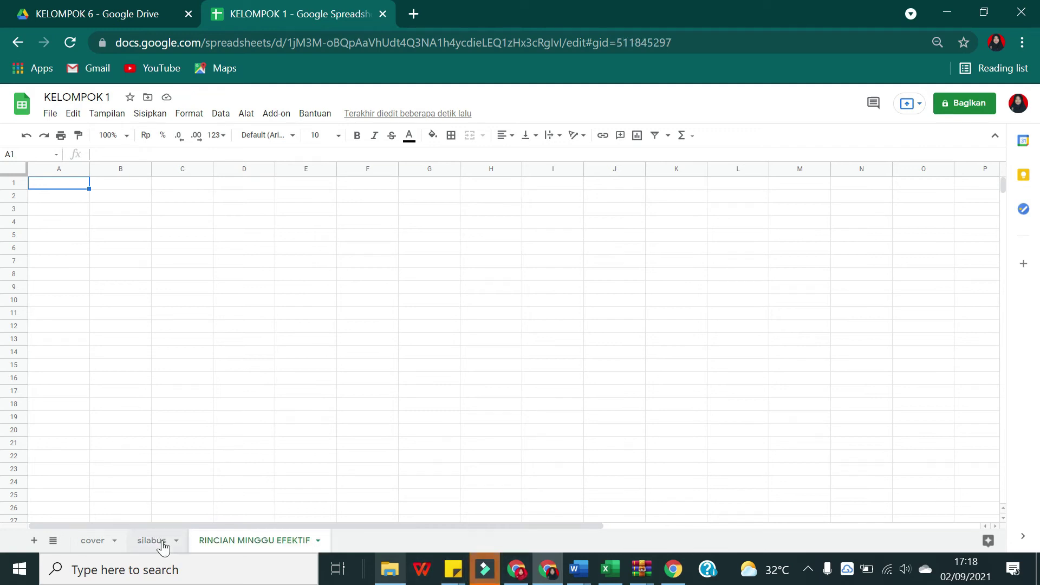
# Step: Select cells B6 and then B4 on the empty RINCIAN MINGGU EFEKTIF sheet
pyautogui.click(123, 248)
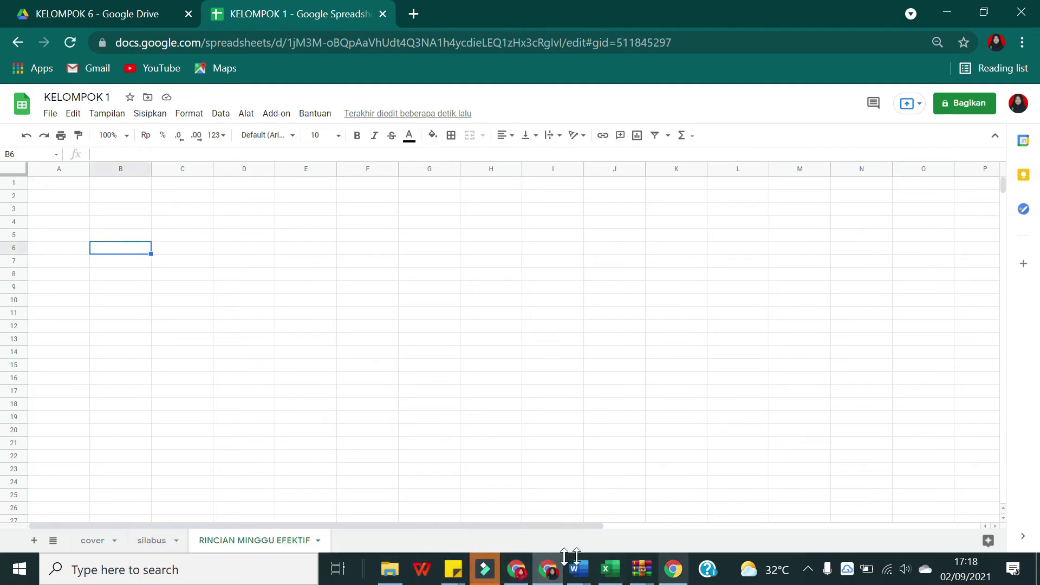
pyautogui.click(491, 577)
pyautogui.click(64, 10)
pyautogui.click(102, 79)
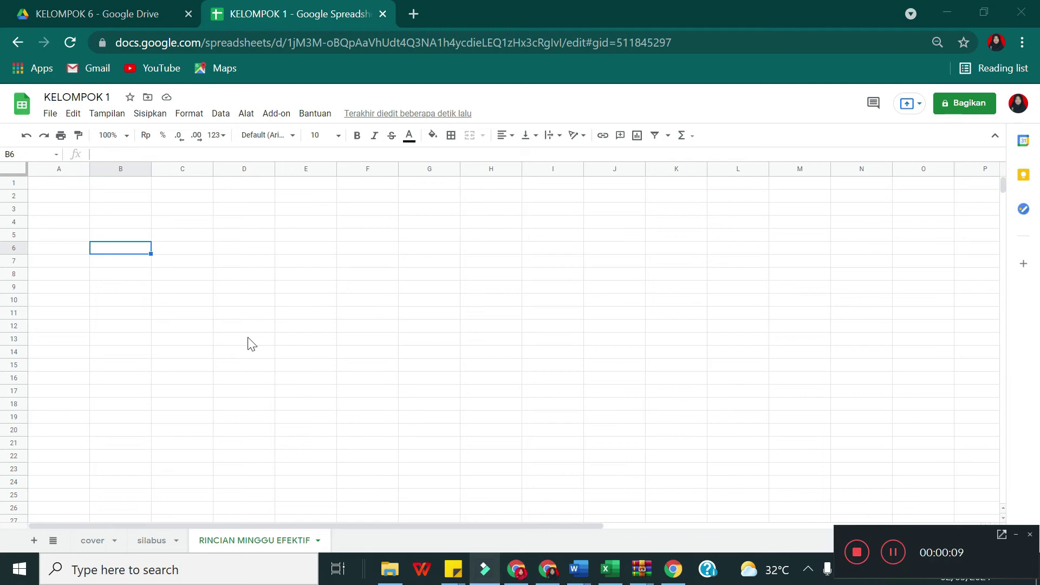
pyautogui.click(145, 219)
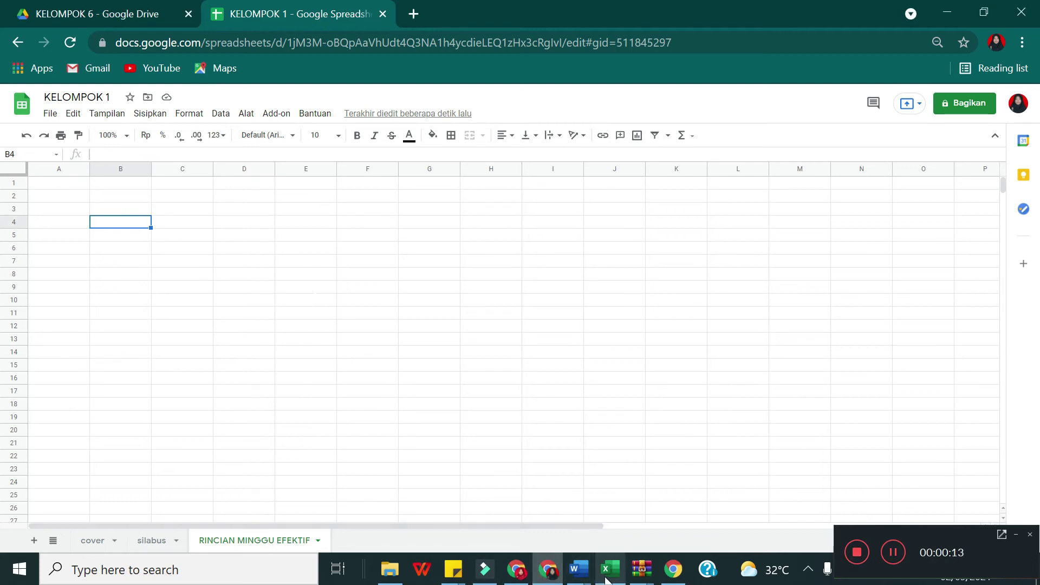
# Step: Browse from KELOMPOK 6 past KELOMPOK 4 into KELOMPOK 3 and open MINGGU EFEKTIF GASAL KELOMPOK 3
pyautogui.click(130, 16)
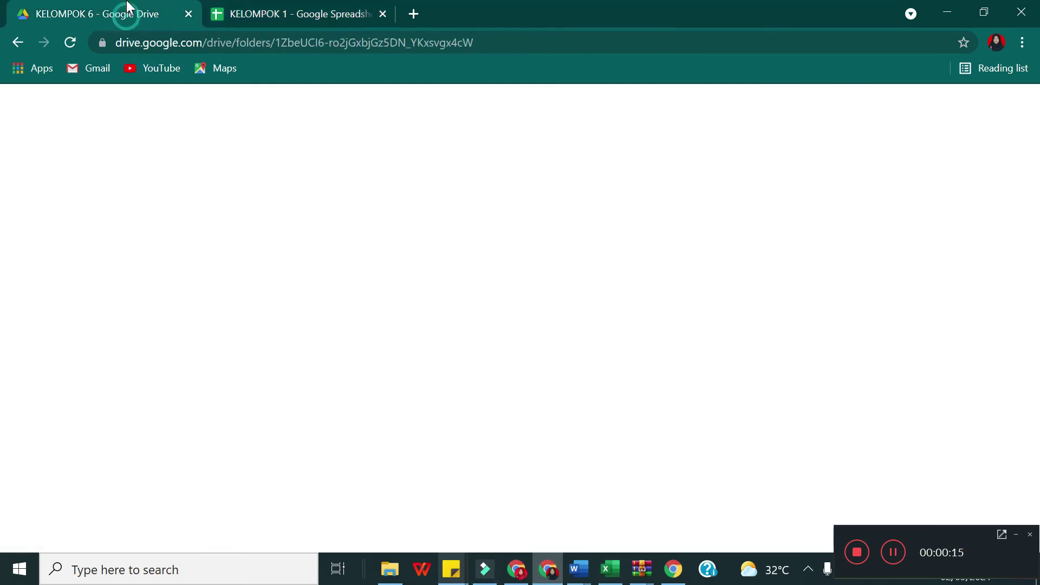
pyautogui.click(309, 239)
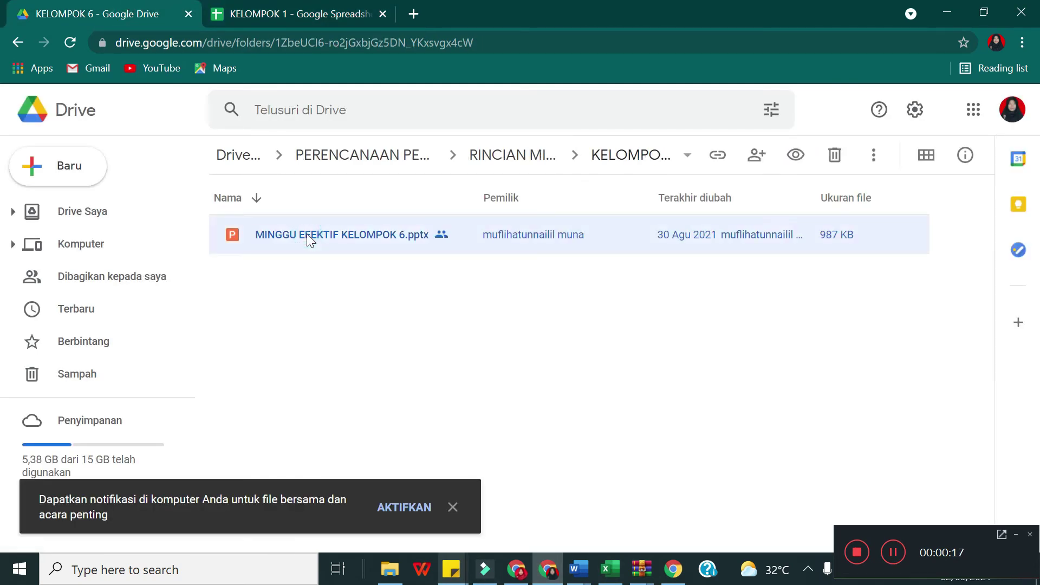
pyautogui.click(18, 43)
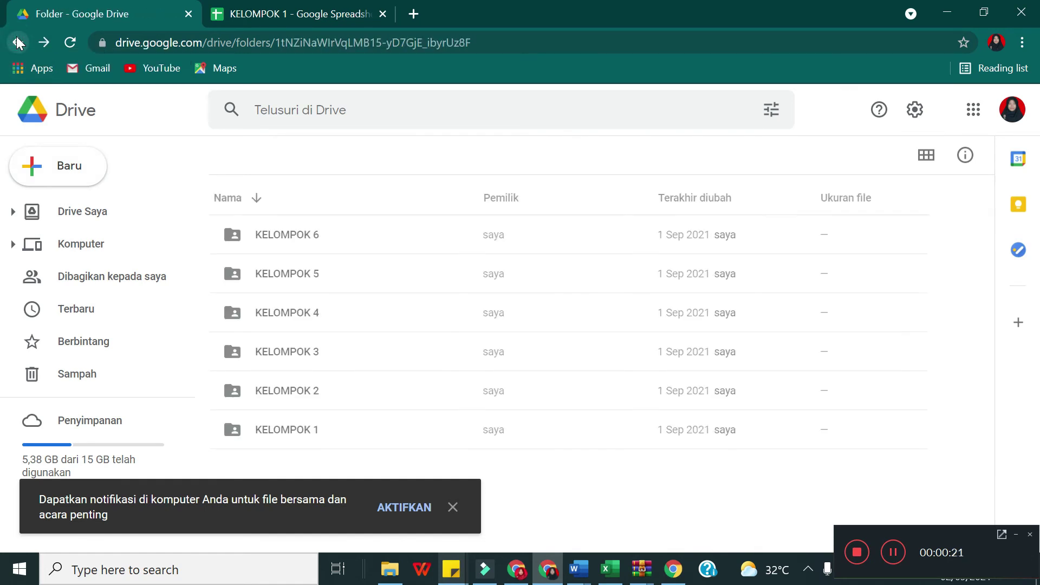
pyautogui.doubleClick(287, 320)
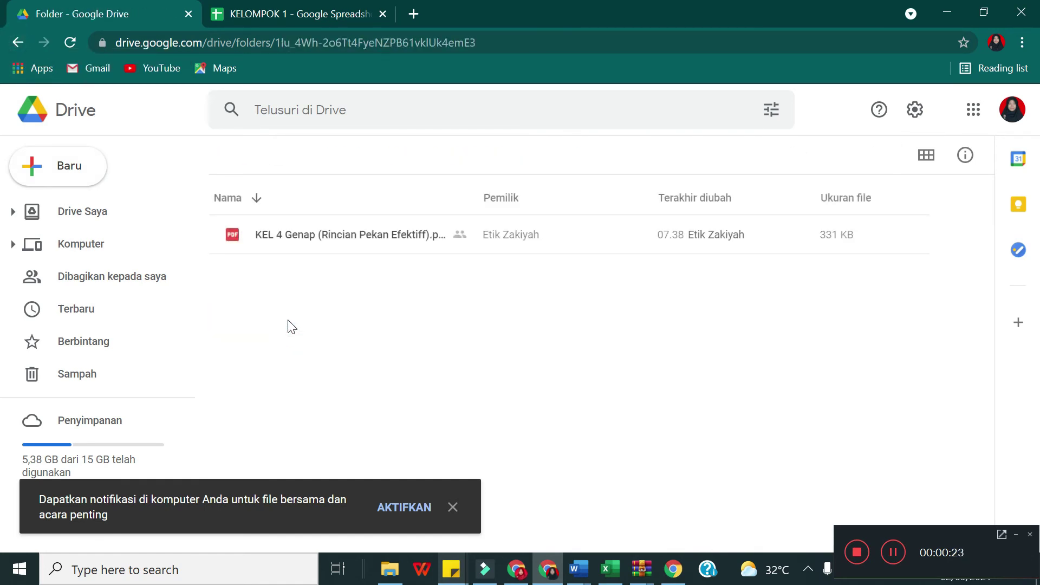
pyautogui.click(295, 238)
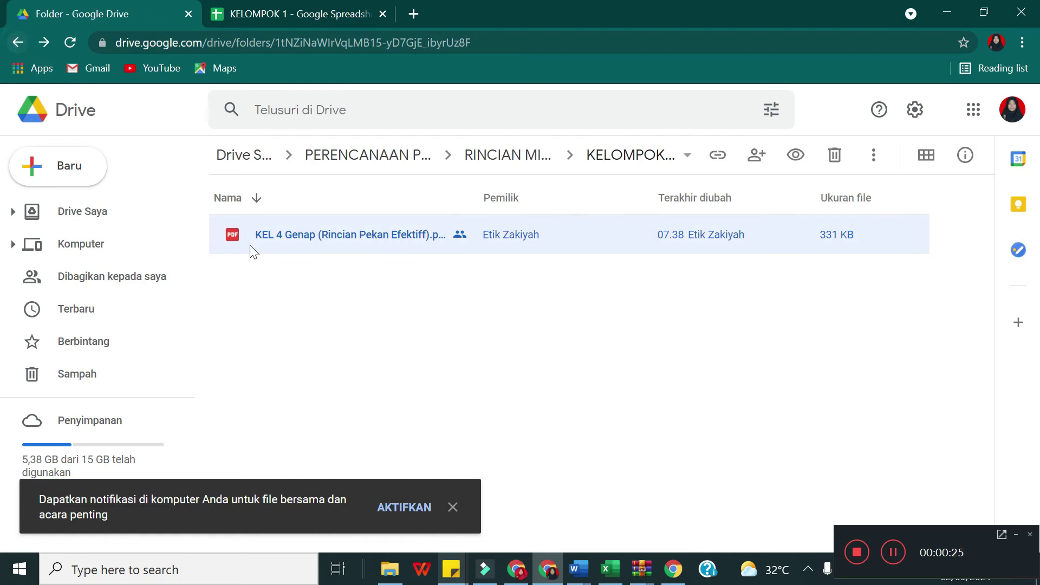
pyautogui.hotkey('alt', 'Left')
pyautogui.click(286, 352)
pyautogui.doubleClick(286, 351)
pyautogui.doubleClick(300, 235)
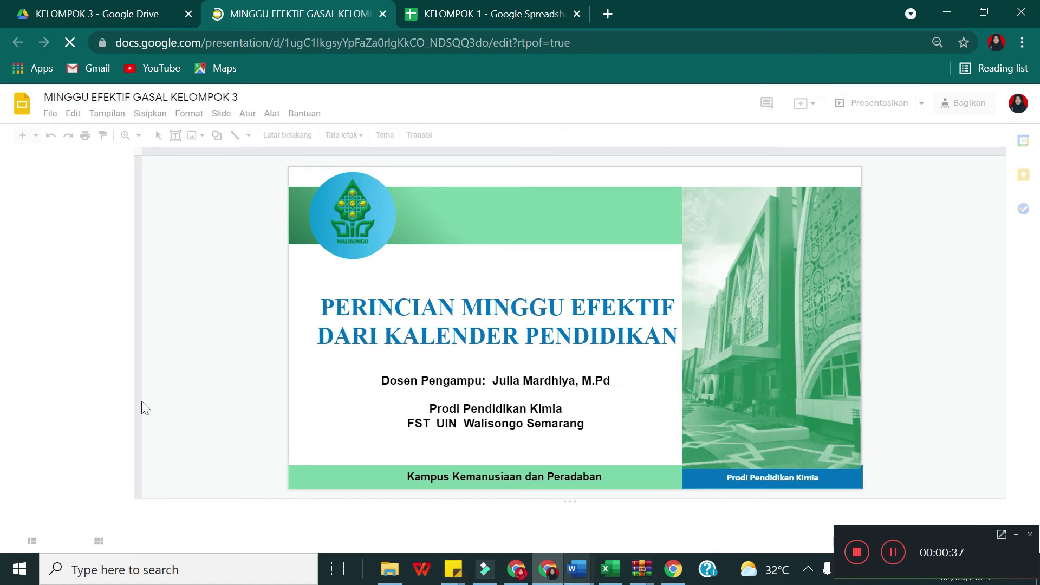
# Step: Select A4 in KELOMPOK 1, then view slide 5's RINCIAN PEKAN EFEKTIF details in the presentation
pyautogui.click(535, 12)
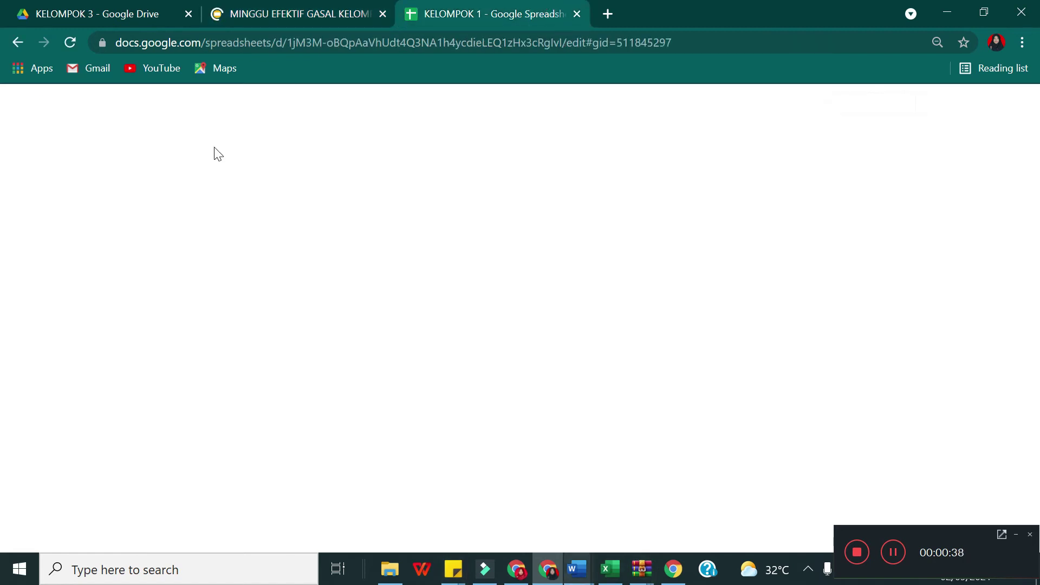
pyautogui.click(40, 224)
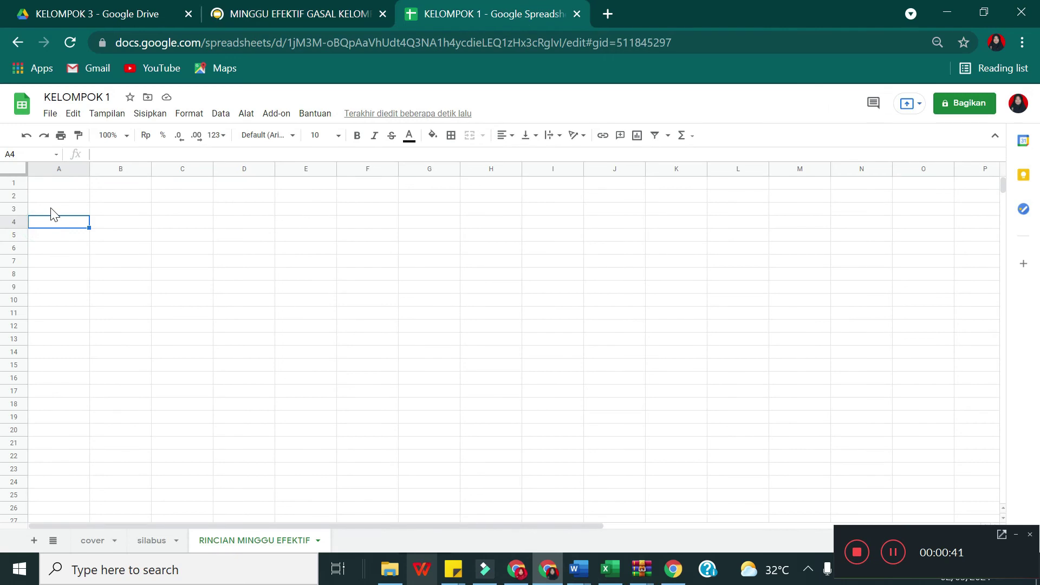
pyautogui.click(353, 8)
pyautogui.click(482, 12)
pyautogui.click(281, 7)
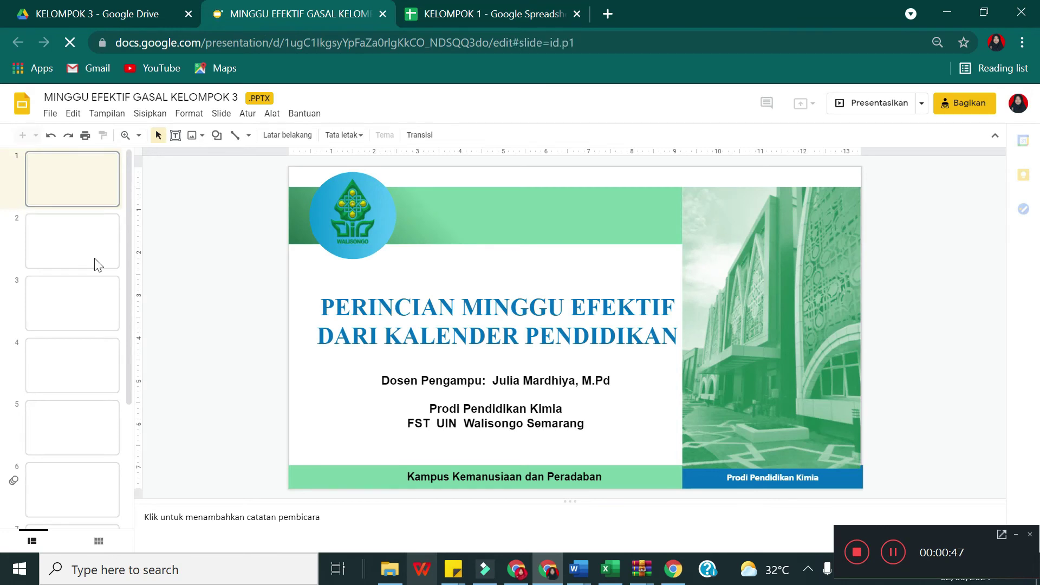
pyautogui.scroll(-3, 98, 264)
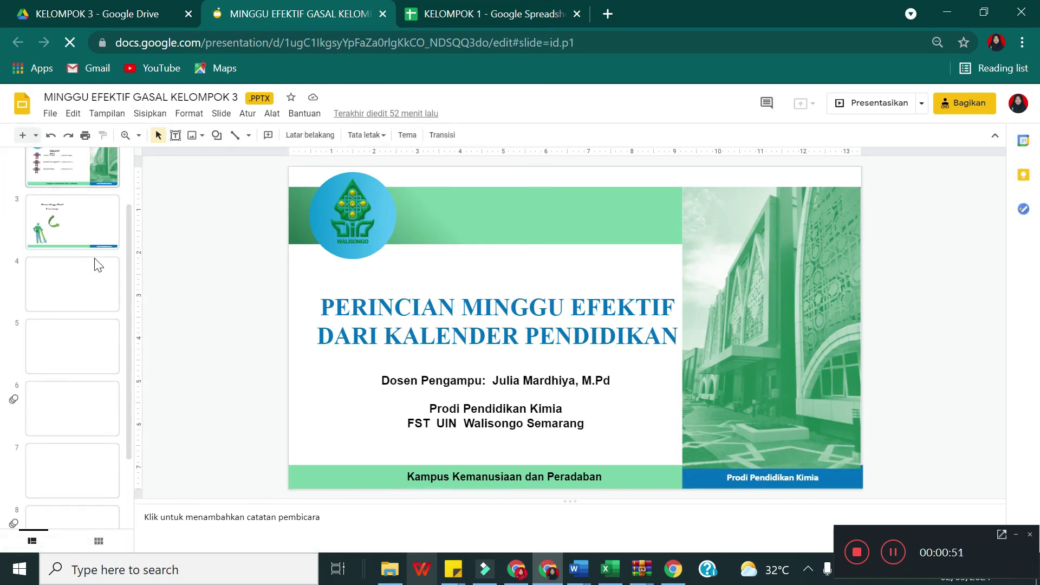
pyautogui.scroll(-2, 98, 260)
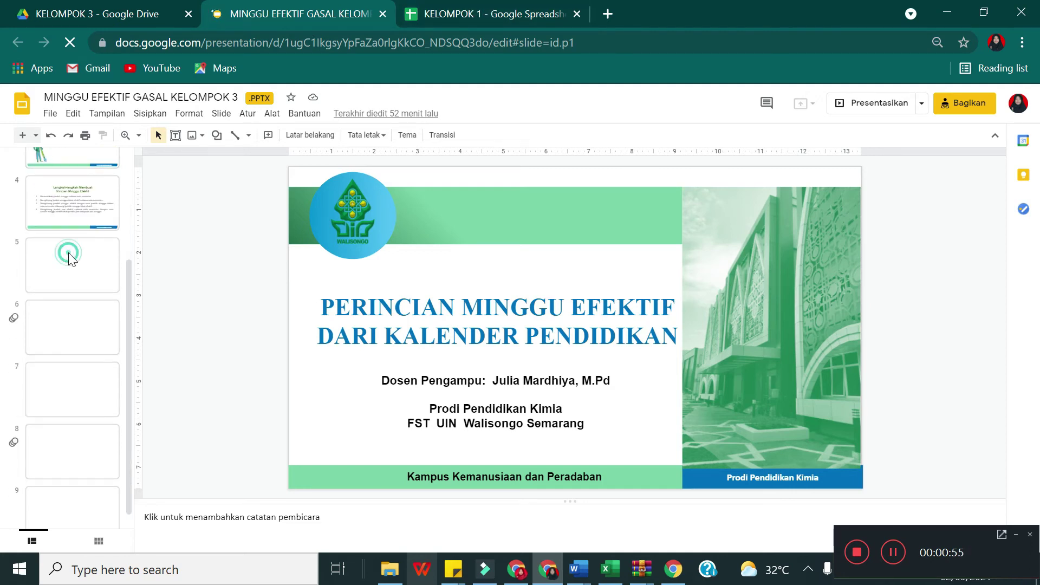
pyautogui.click(70, 259)
pyautogui.click(505, 316)
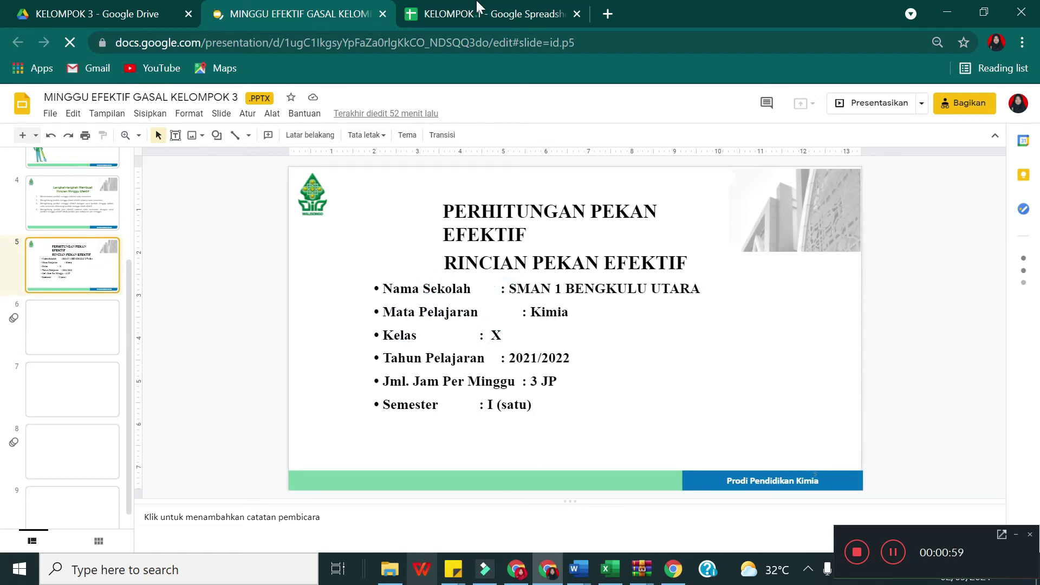
pyautogui.click(481, 13)
pyautogui.click(298, 11)
# Step: Enter the labels 'Nama Sekolah' in A4 and 'Mata Pelajaran' below it
pyautogui.click(504, 12)
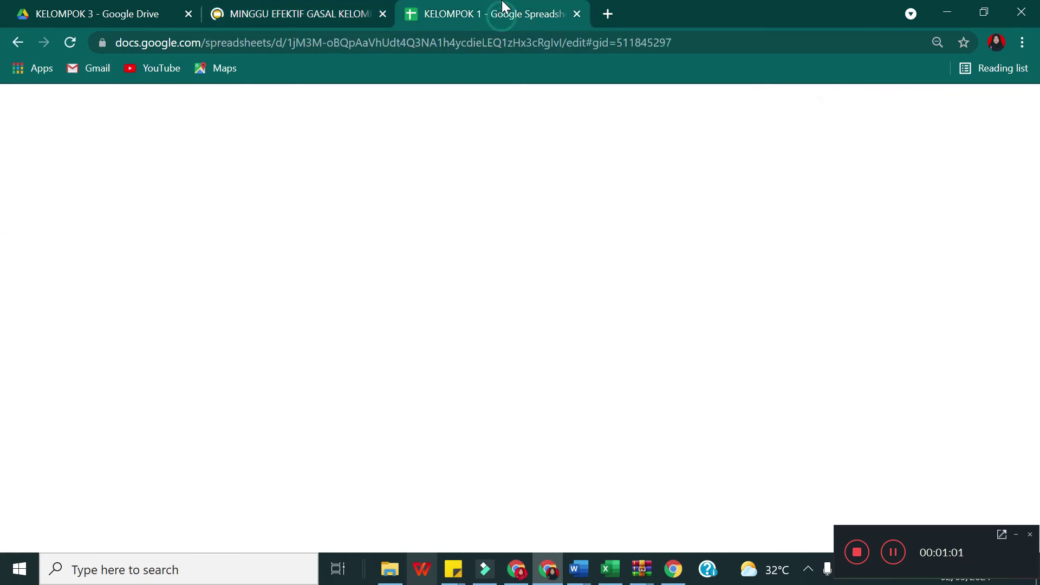
pyautogui.write('Nama S')
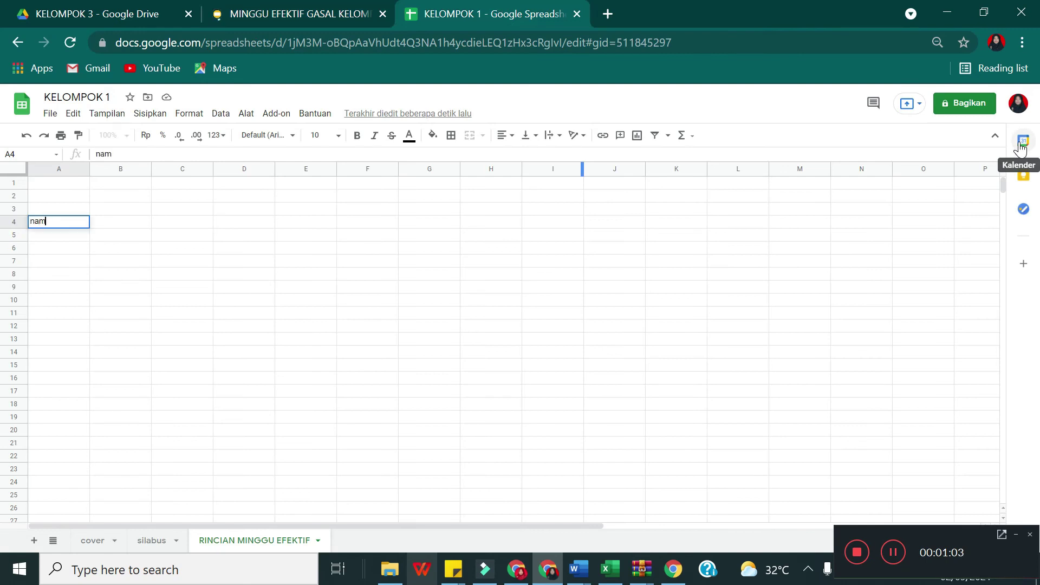
pyautogui.write('ekolah')
pyautogui.press('Return')
pyautogui.write('MAta')
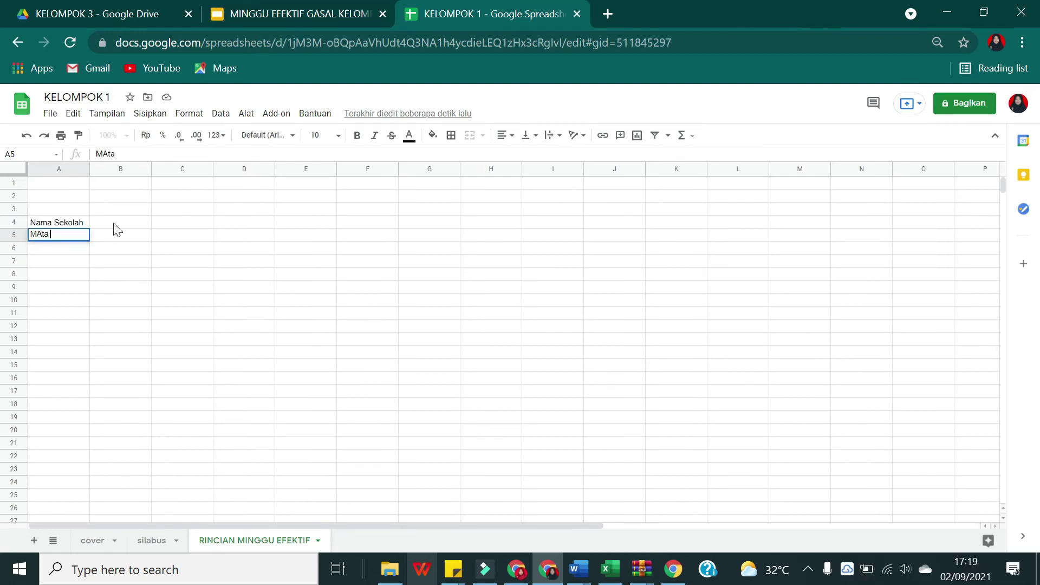
pyautogui.write('ta P')
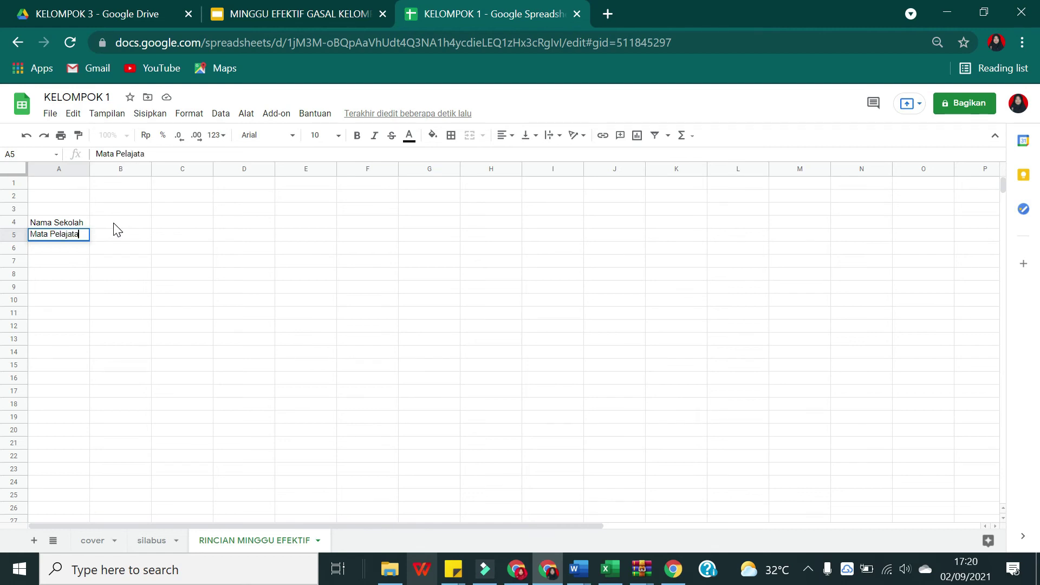
pyautogui.write('elajar')
pyautogui.write('an')
# Step: Add the bold heading 'RINCIAN MINGGU EFEKTIF' in cell B2
pyautogui.click(120, 196)
pyautogui.write('RINCIAN')
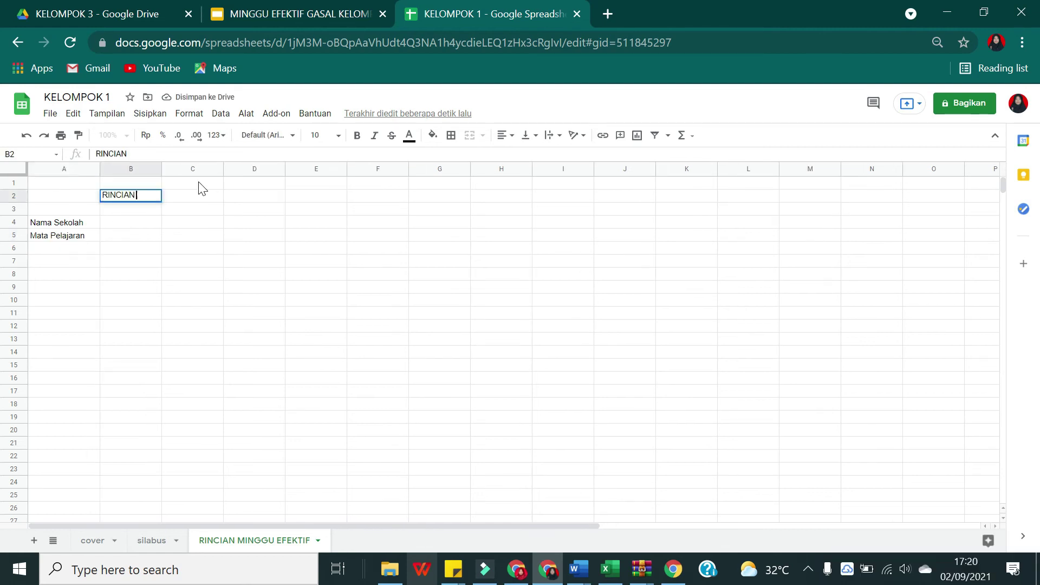
pyautogui.write(' MINGGU EFEKTIF')
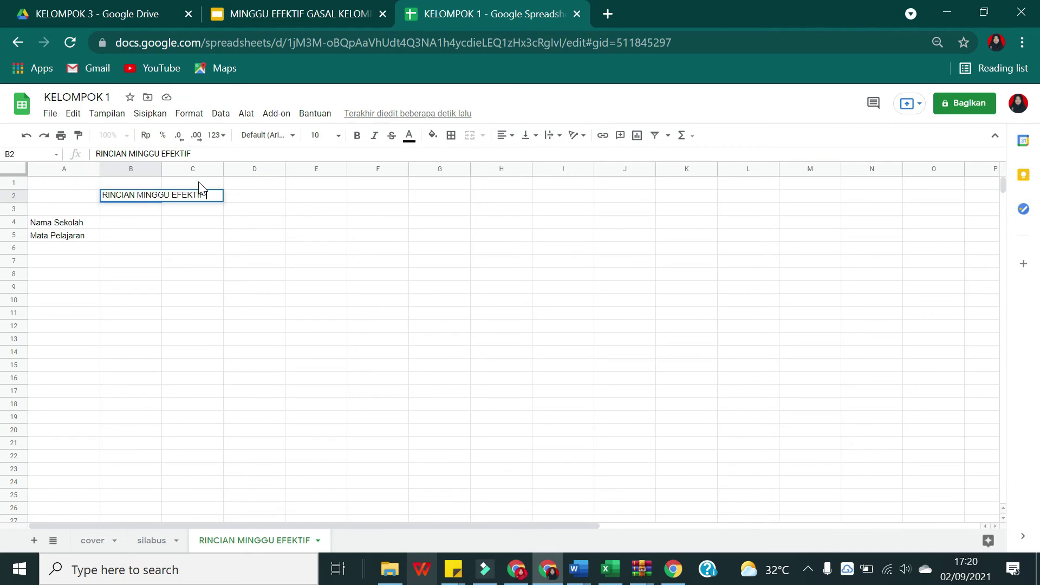
pyautogui.click(265, 310)
pyautogui.click(140, 195)
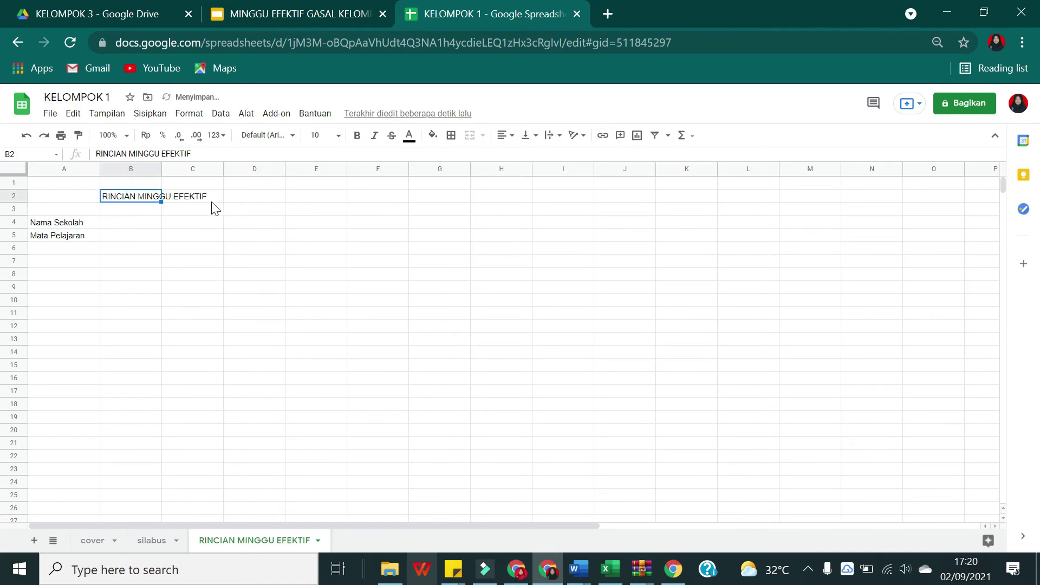
pyautogui.click(357, 136)
pyautogui.click(243, 271)
# Step: Put a colon in B4 and B5 beside the Nama Sekolah and Mata Pelajaran labels
pyautogui.click(44, 212)
pyautogui.click(126, 226)
pyautogui.write(':')
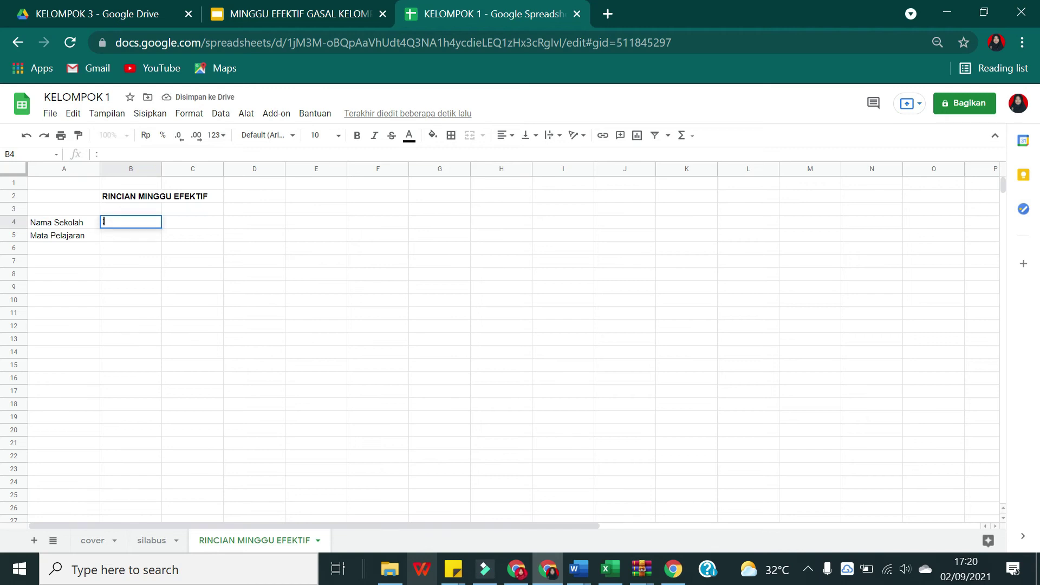
pyautogui.press('Return')
pyautogui.write(':')
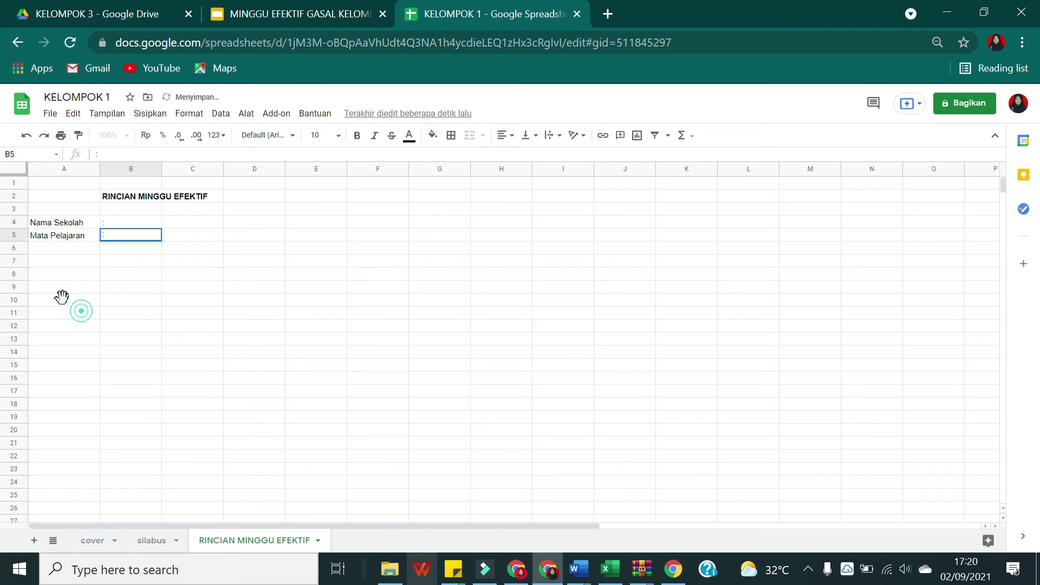
pyautogui.click(65, 312)
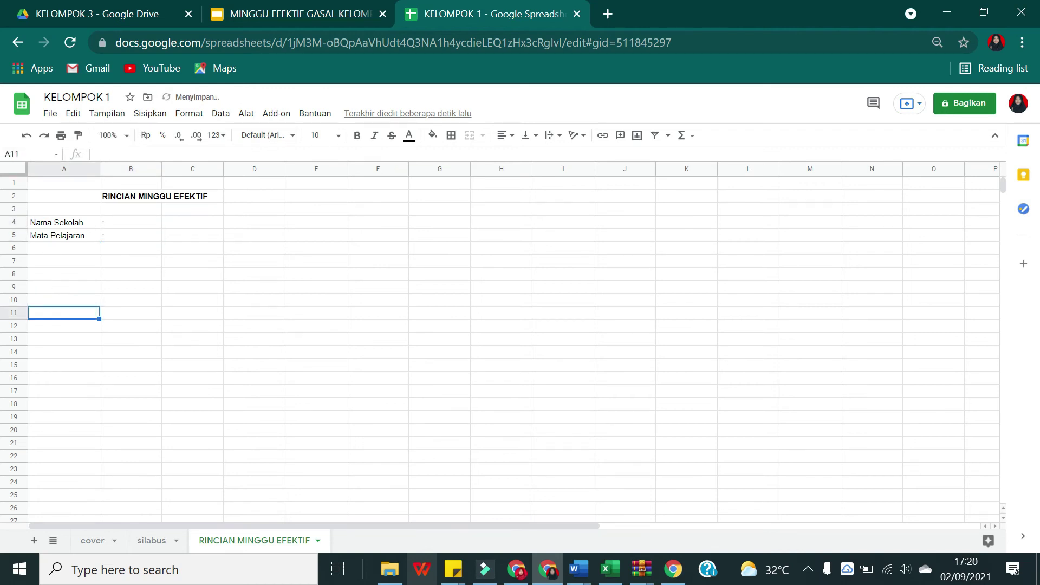
# Step: Browse the Sisipkan and Format menu options without applying anything
pyautogui.click(150, 113)
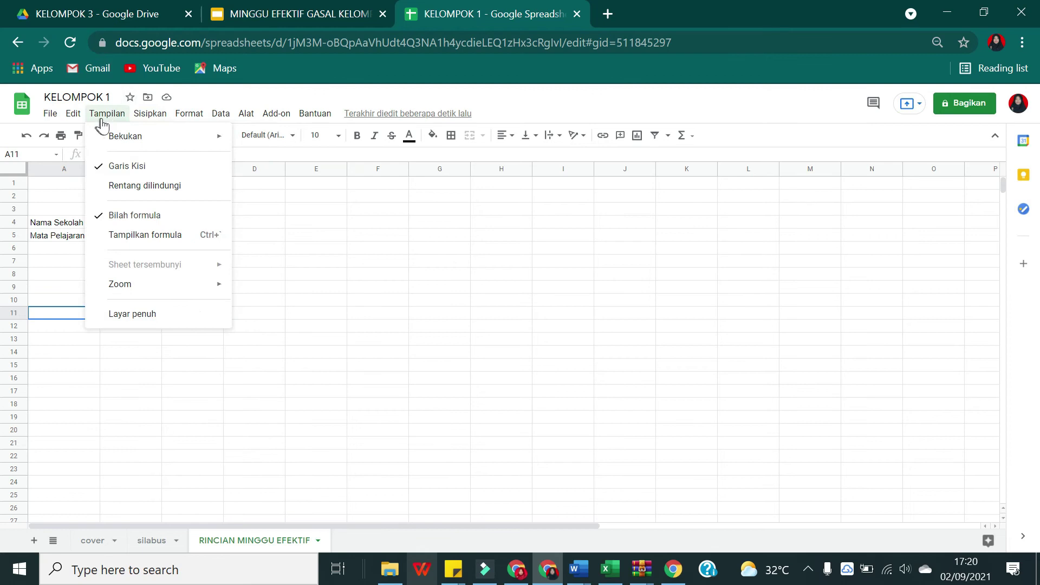
pyautogui.click(462, 196)
pyautogui.scroll(-3, 90, 312)
pyautogui.click(81, 313)
pyautogui.scroll(3, 76, 313)
# Step: Apply all borders to the range A9:D17
pyautogui.moveTo(43, 287); pyautogui.dragTo(274, 398)
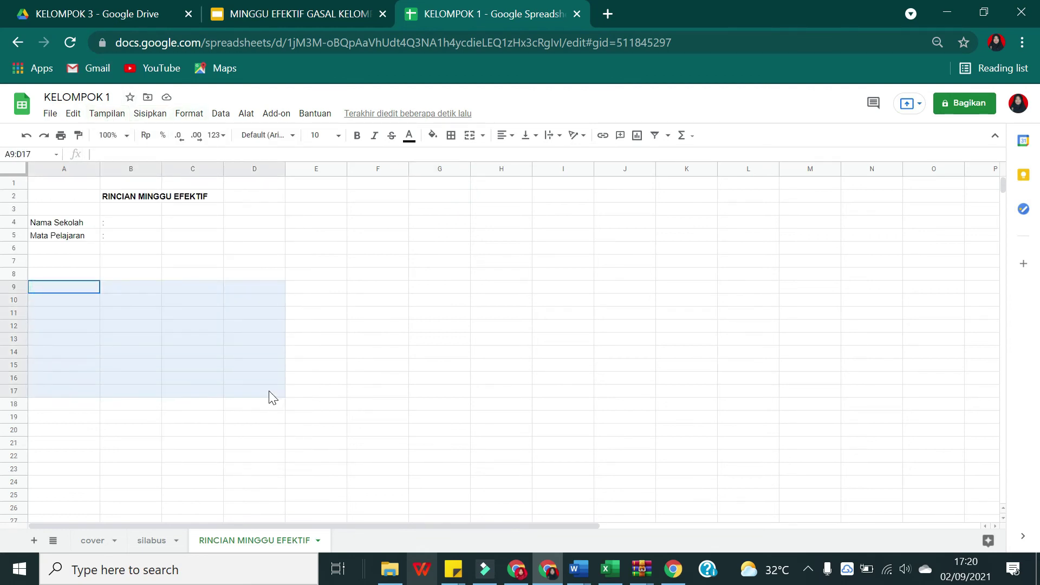
pyautogui.click(451, 135)
pyautogui.click(456, 160)
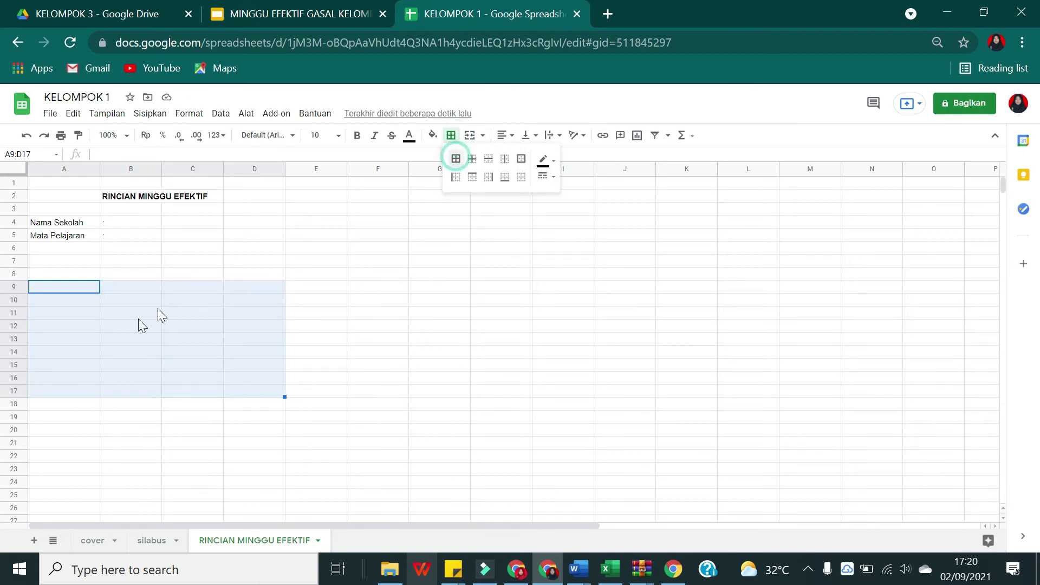
# Step: Type header NO in A9 and Bulan in B9, checking the month slide for reference
pyautogui.click(69, 291)
pyautogui.write('NO')
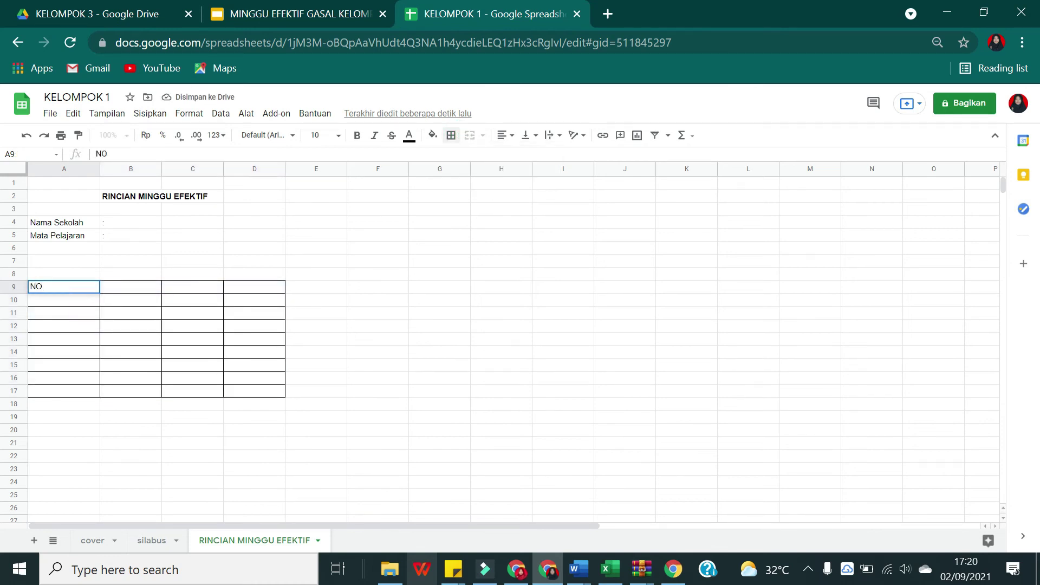
pyautogui.click(334, 8)
pyautogui.click(93, 342)
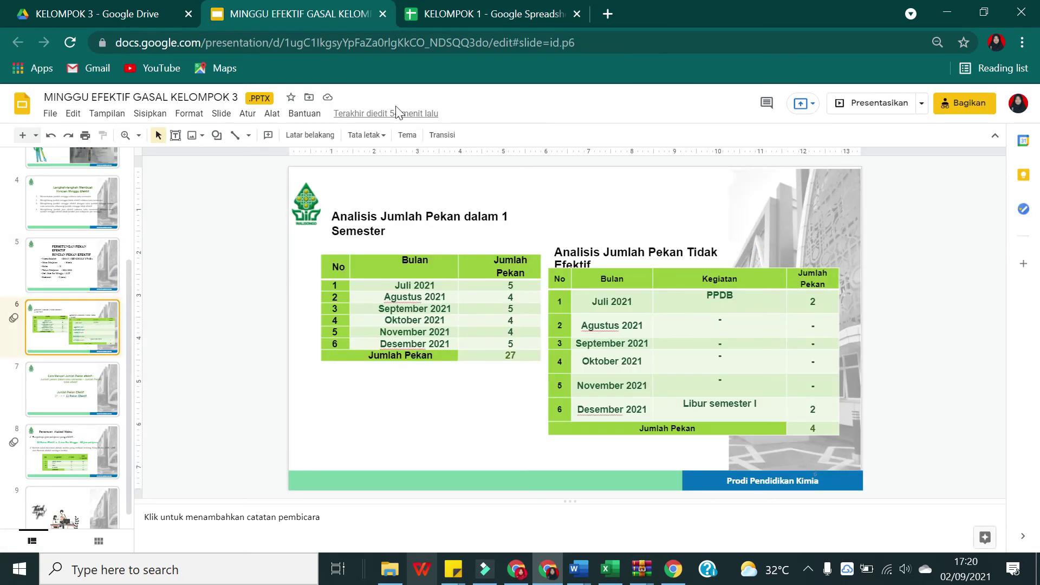
pyautogui.click(467, 11)
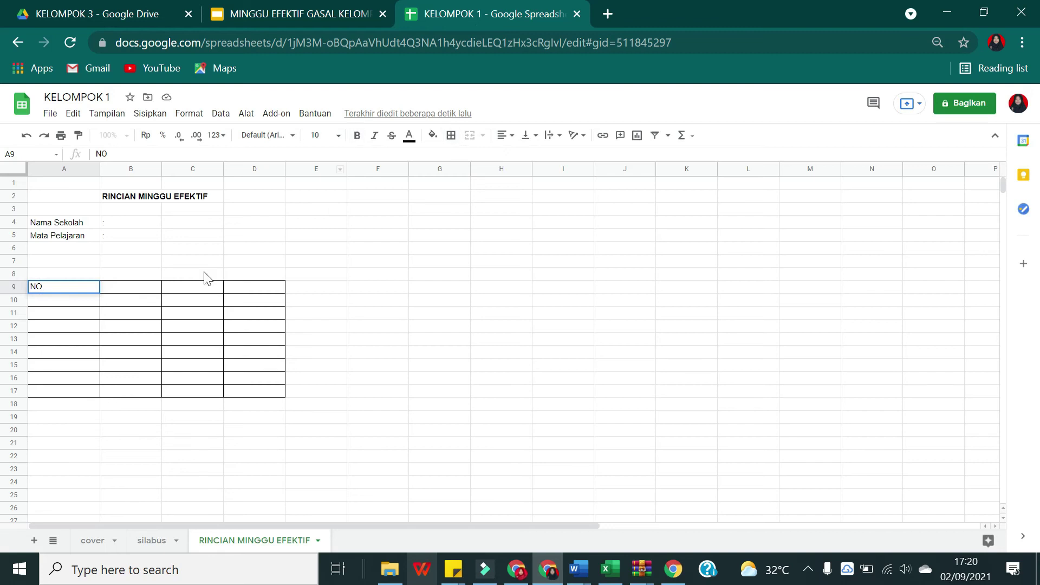
pyautogui.press('Tab')
pyautogui.write('BULAN')
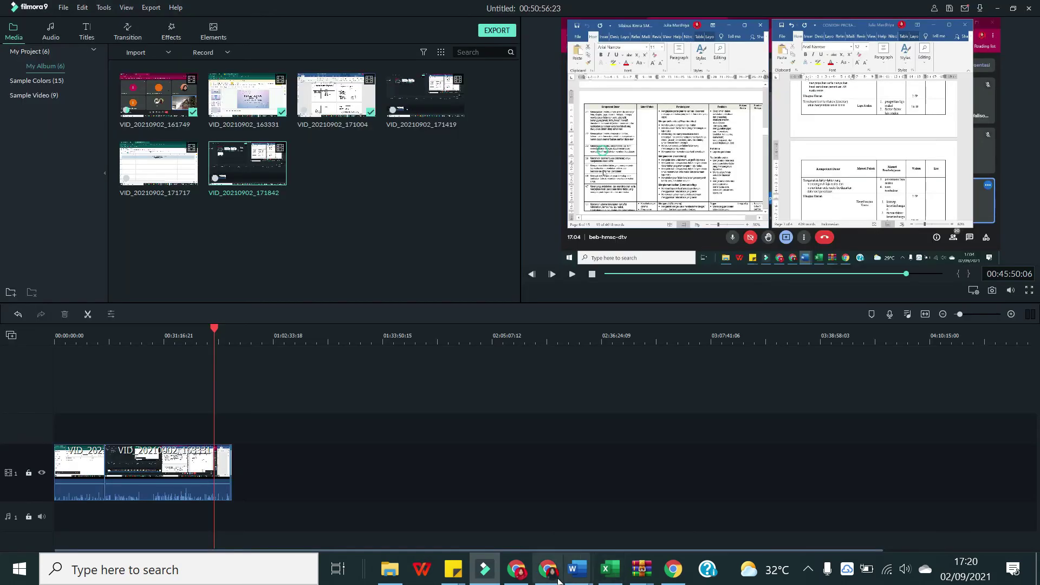
pyautogui.click(548, 568)
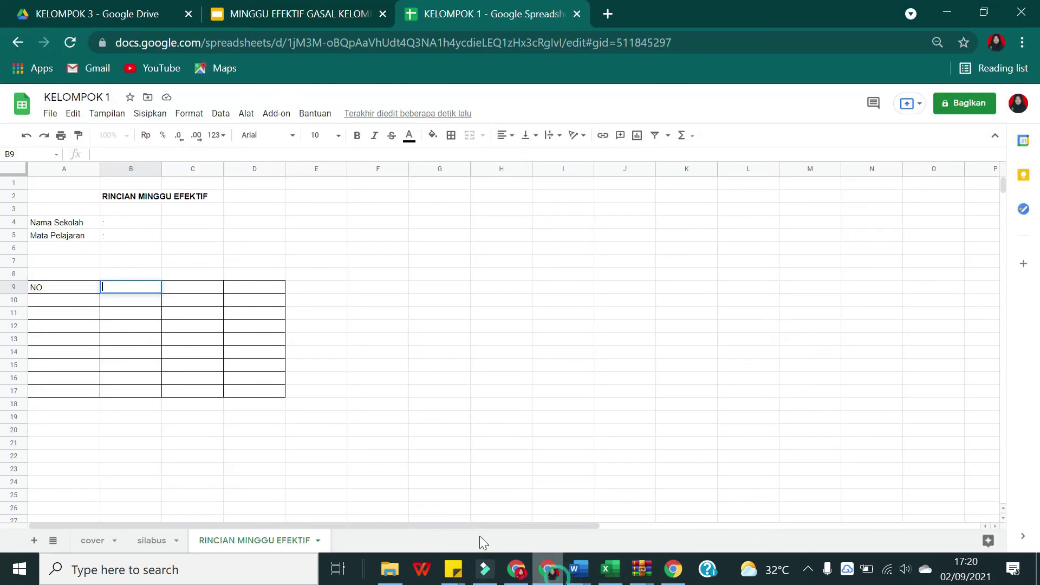
pyautogui.write('Bulan')
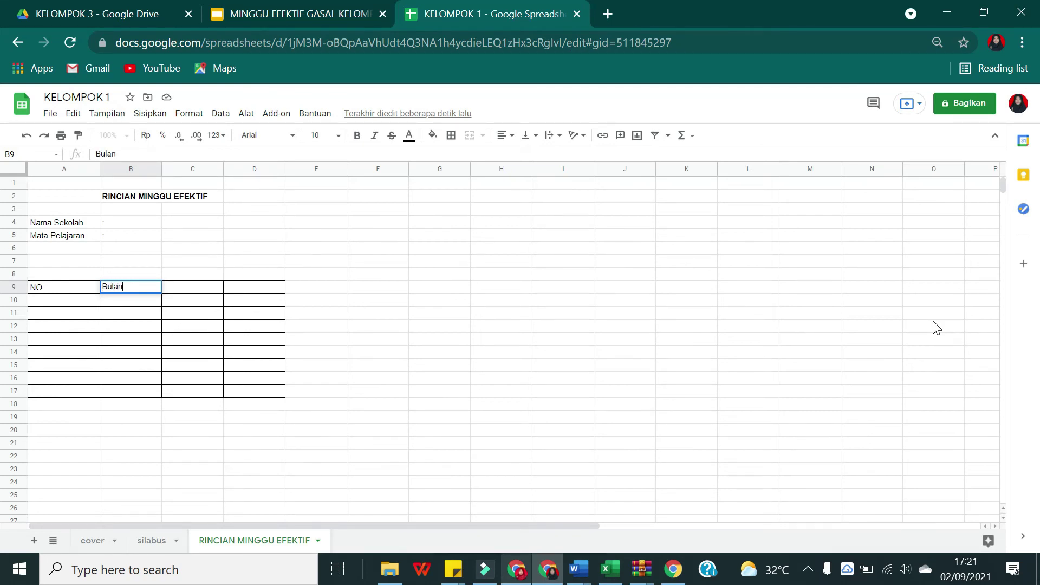
# Step: Start a Filmora9 PC screen recording, then begin the C9 header with 'Ju'
pyautogui.click(485, 569)
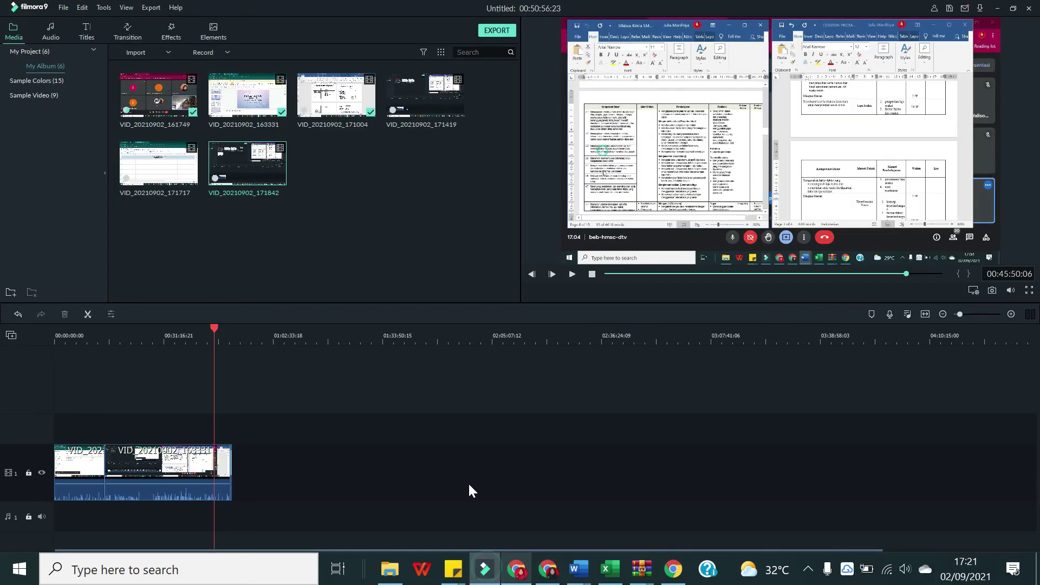
pyautogui.click(61, 7)
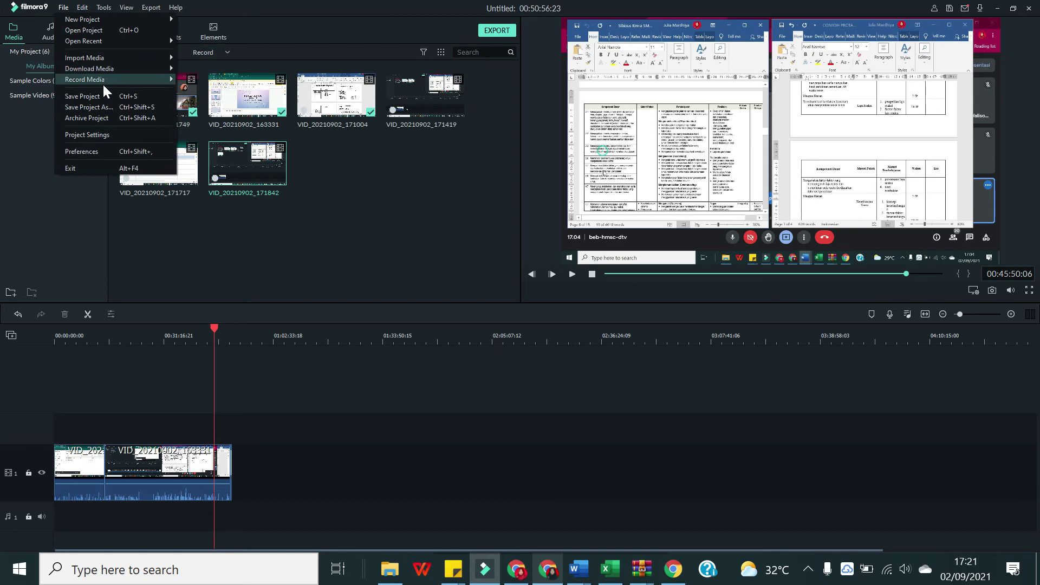
pyautogui.moveTo(105, 79)
pyautogui.click(191, 89)
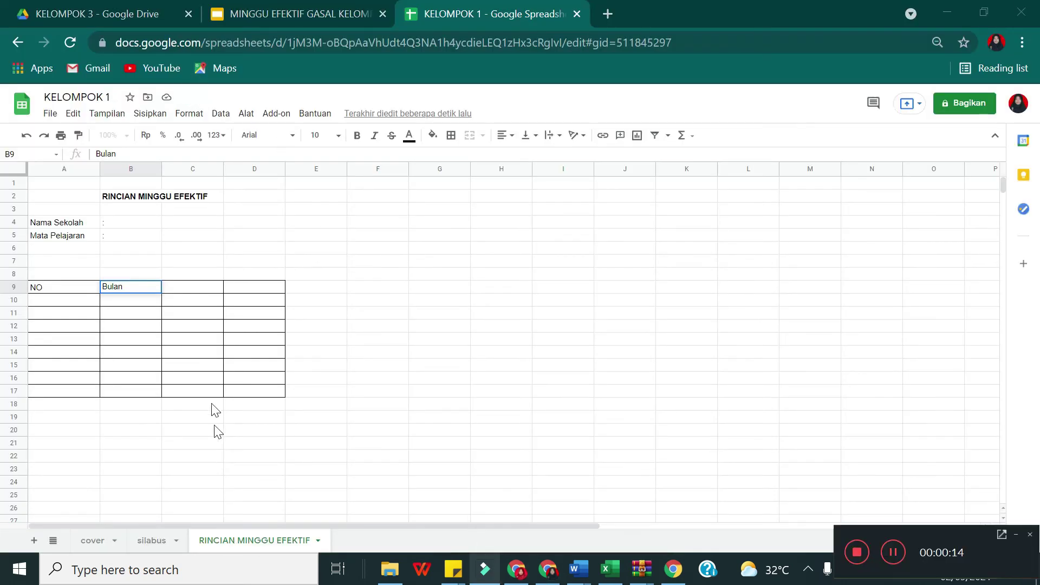
pyautogui.click(183, 287)
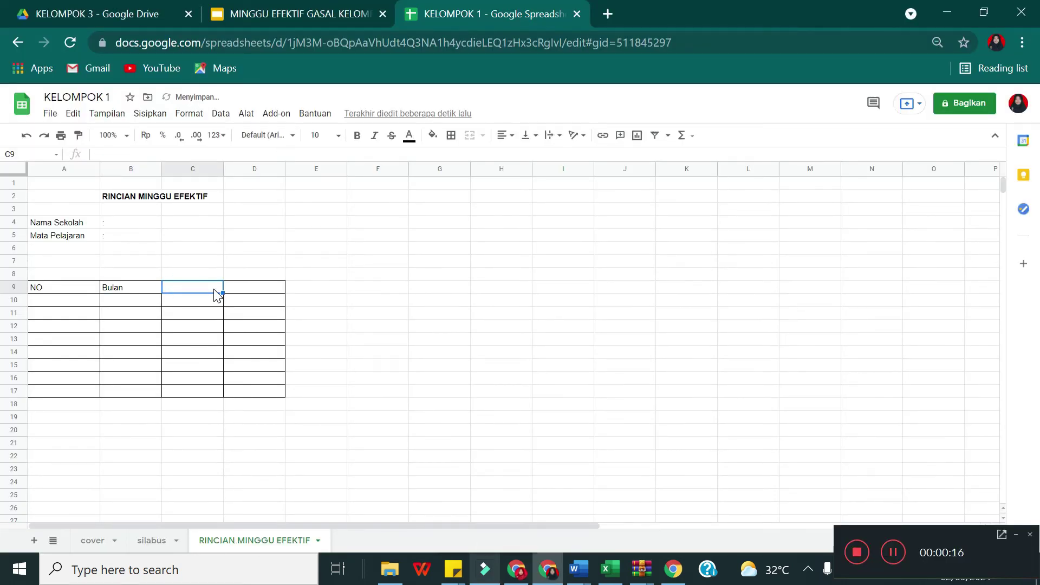
pyautogui.write('Ju')
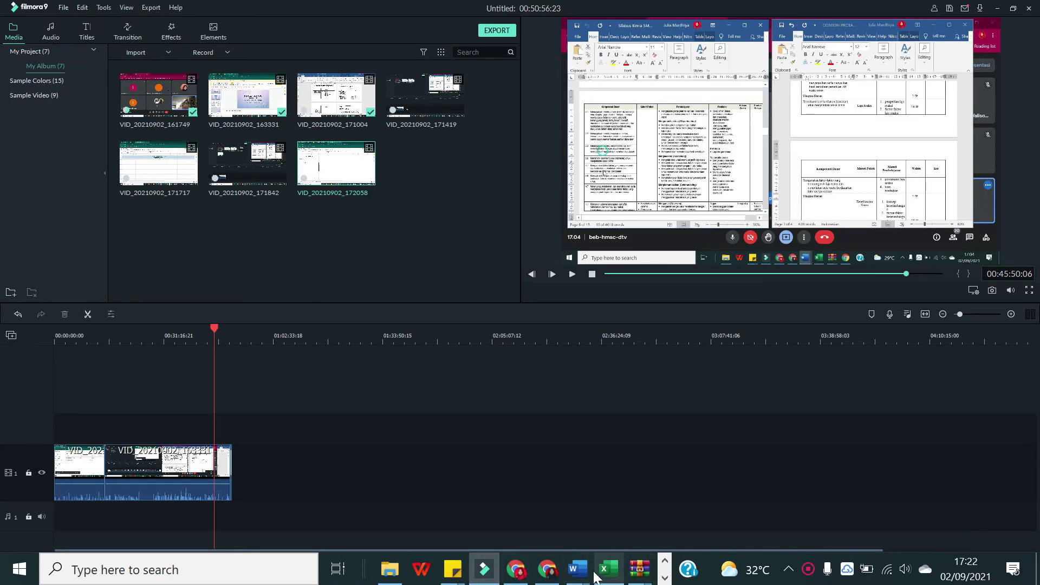
# Step: Paste the Mata Pelajaran label into A5 and copy Kelas / Semester from the Word sample into A6
pyautogui.click(547, 569)
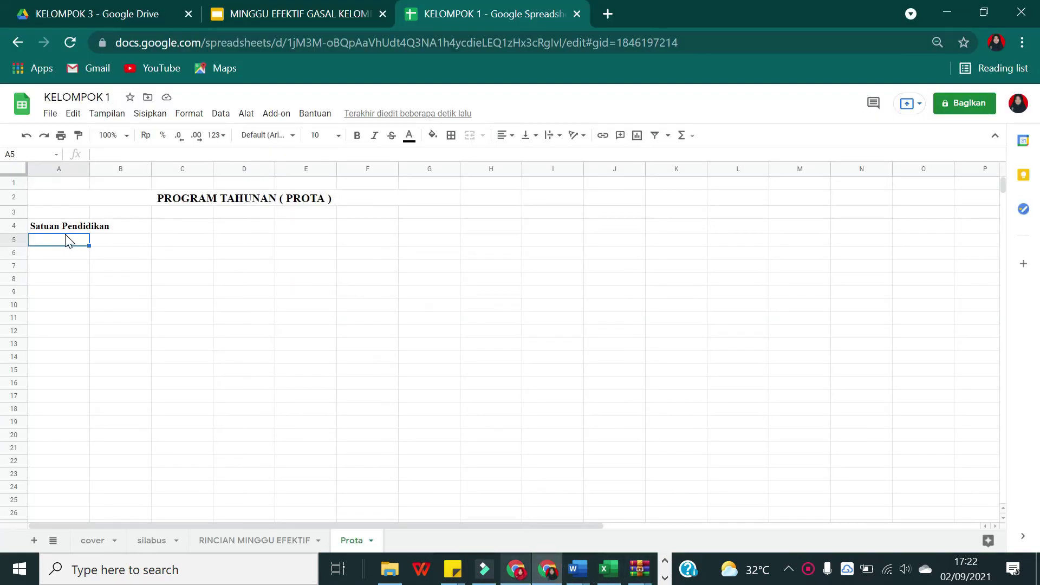
pyautogui.write('Mata Pelajaran')
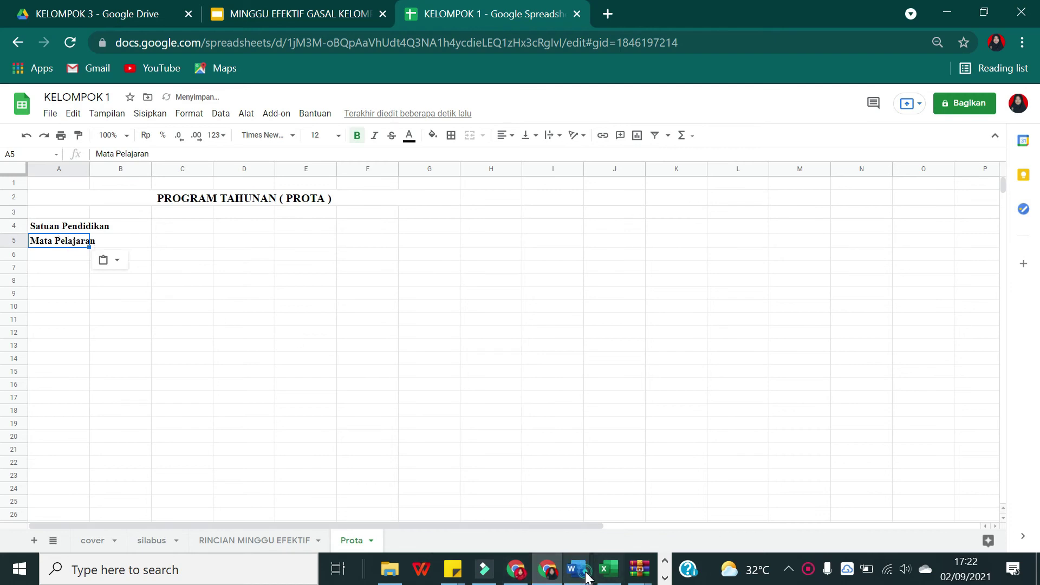
pyautogui.moveTo(578, 568)
pyautogui.click(468, 500)
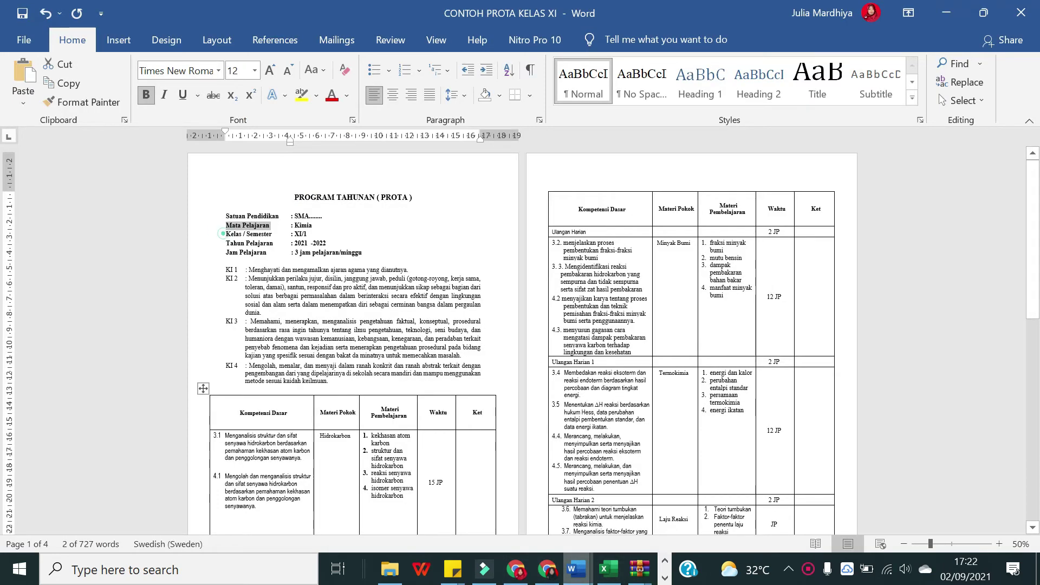
pyautogui.moveTo(224, 234); pyautogui.dragTo(272, 234)
pyautogui.hotkey('ctrl', 'c')
pyautogui.moveTo(549, 573)
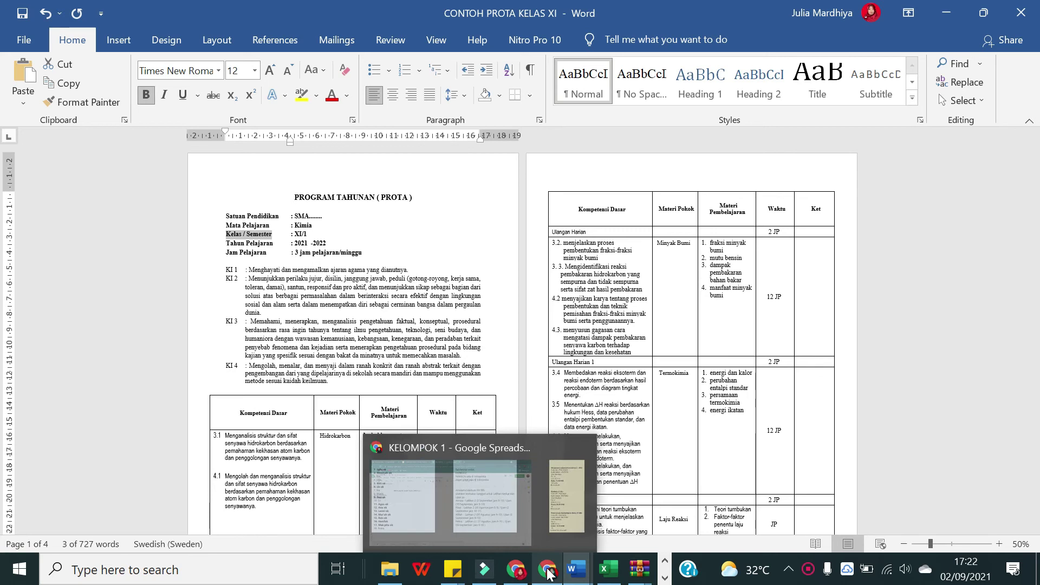
pyautogui.click(466, 493)
pyautogui.click(65, 257)
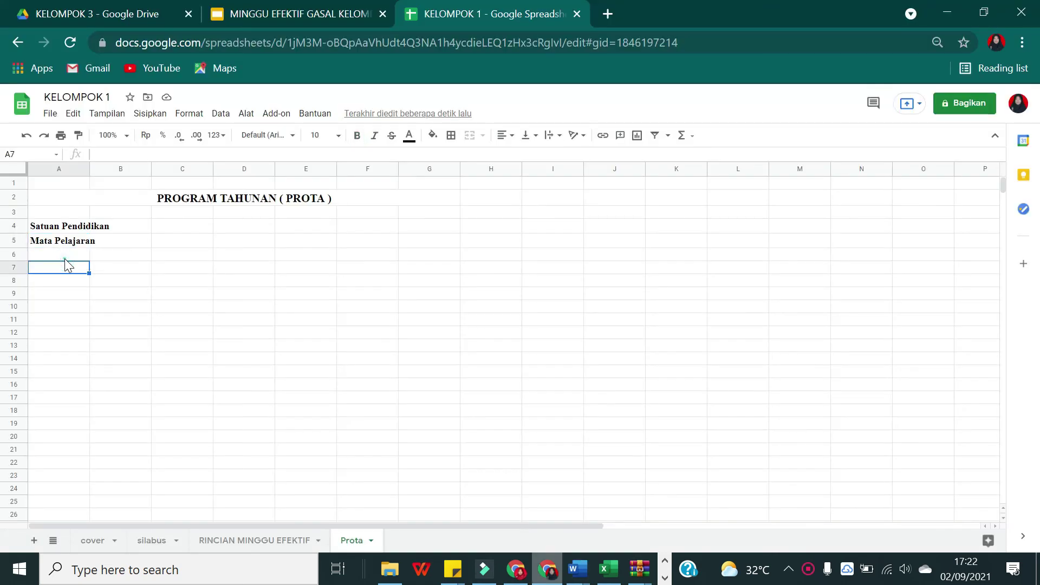
pyautogui.hotkey('ctrl', 'v')
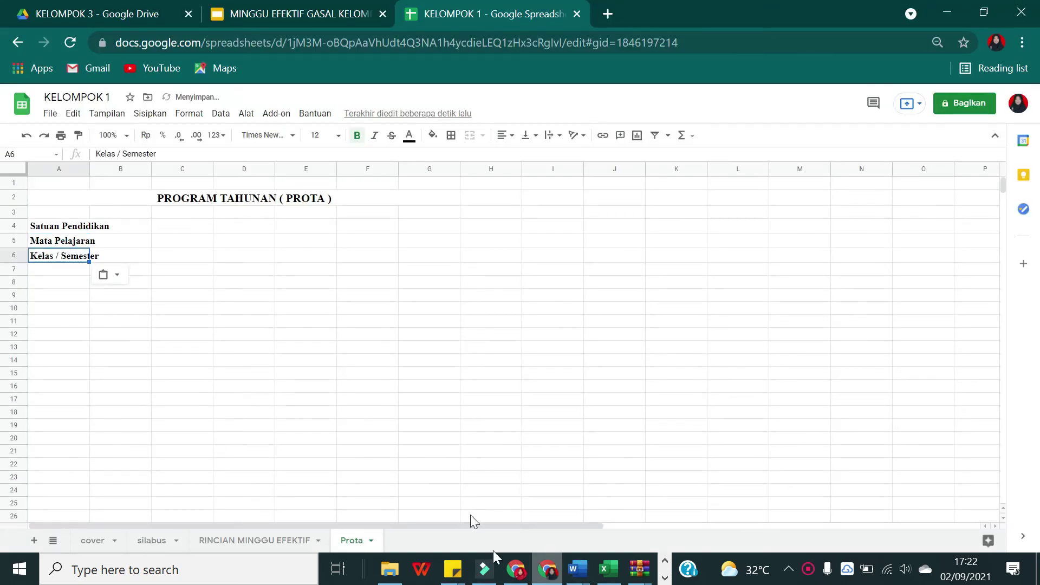
# Step: Copy the Tahun Pelajaran label from the Word sample into cell A7
pyautogui.moveTo(578, 568)
pyautogui.click(530, 498)
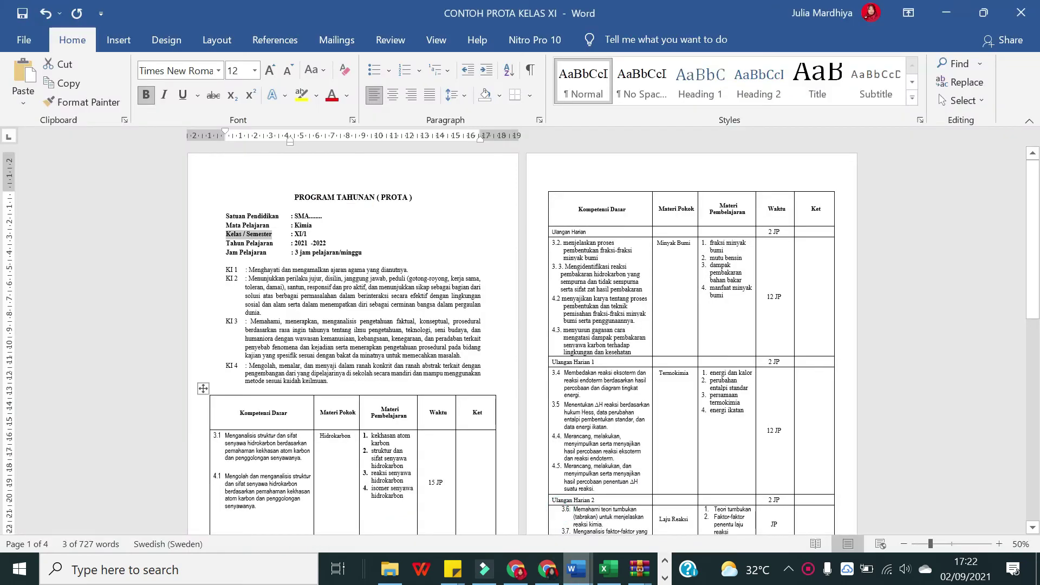
pyautogui.click(224, 243)
pyautogui.hotkey('ctrl', 'c')
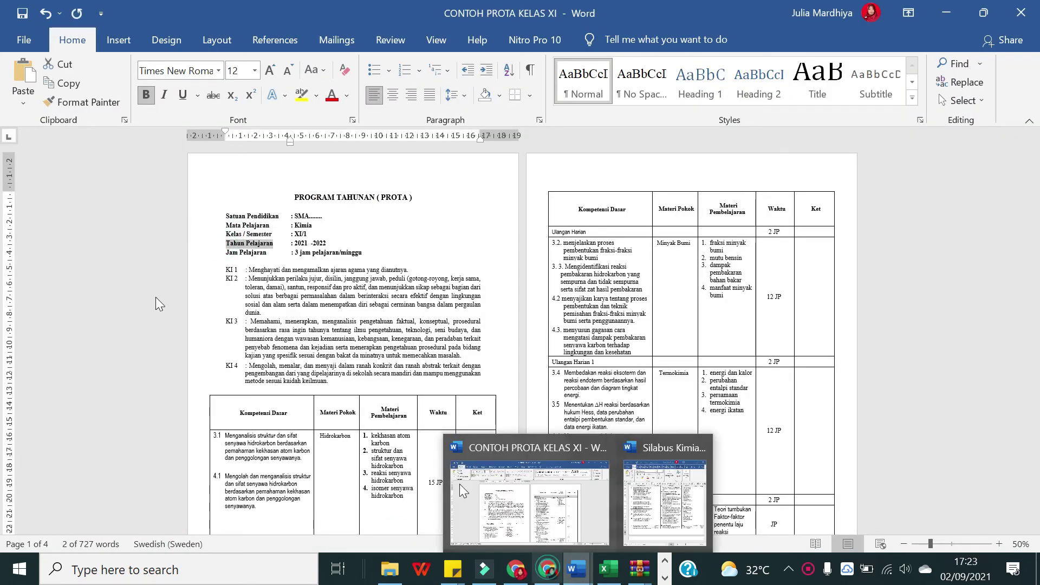
pyautogui.click(547, 568)
pyautogui.click(70, 279)
pyautogui.click(67, 270)
pyautogui.hotkey('ctrl', 'v')
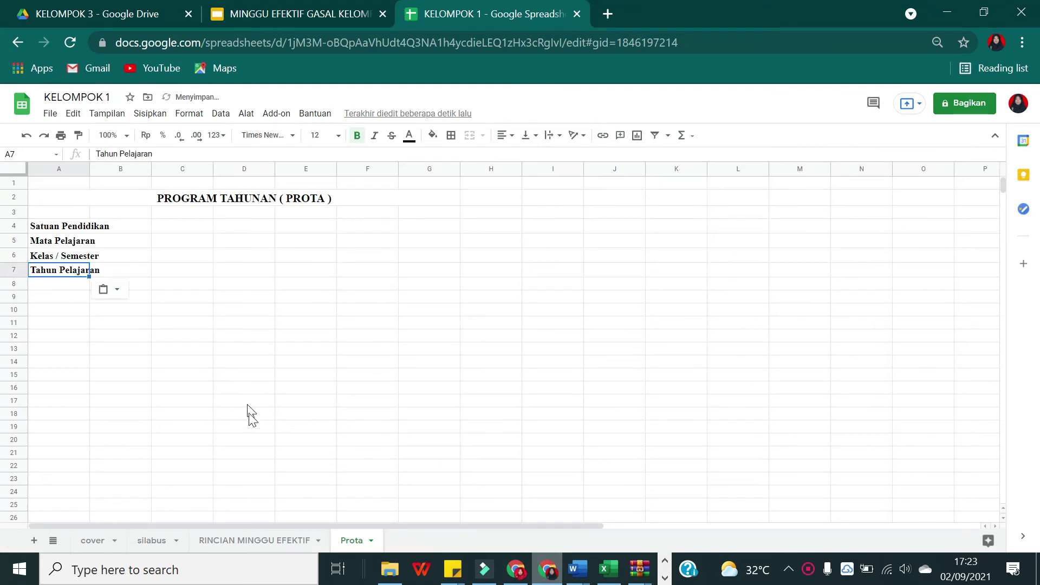
# Step: Copy the Jam Pelajaran label from the Word sample into cell A8
pyautogui.click(550, 520)
pyautogui.moveTo(267, 253); pyautogui.dragTo(226, 255)
pyautogui.hotkey('ctrl', 'c')
pyautogui.click(225, 256)
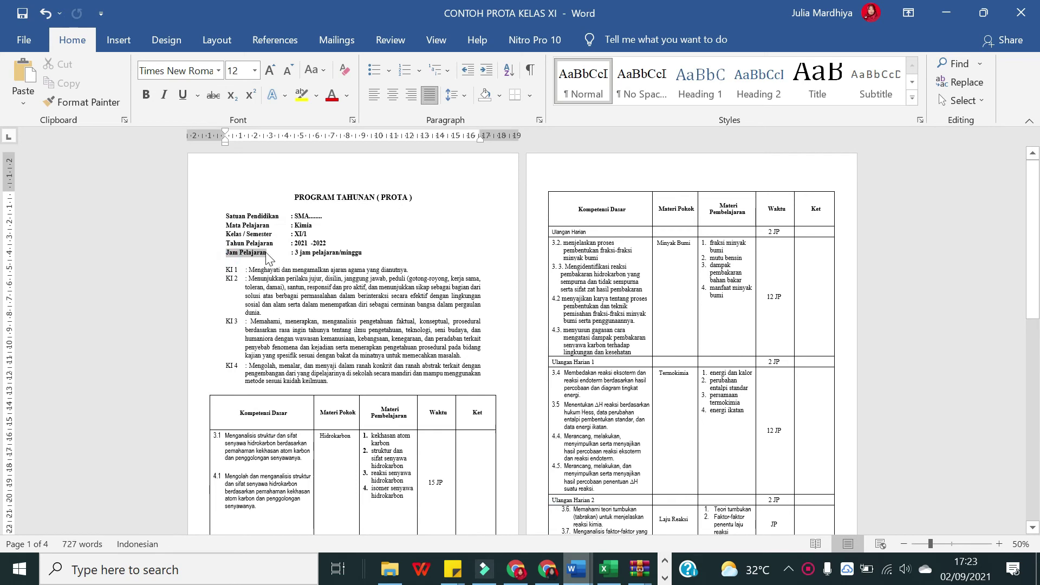
pyautogui.moveTo(547, 568)
pyautogui.click(502, 537)
pyautogui.click(47, 279)
pyautogui.hotkey('ctrl', 'v')
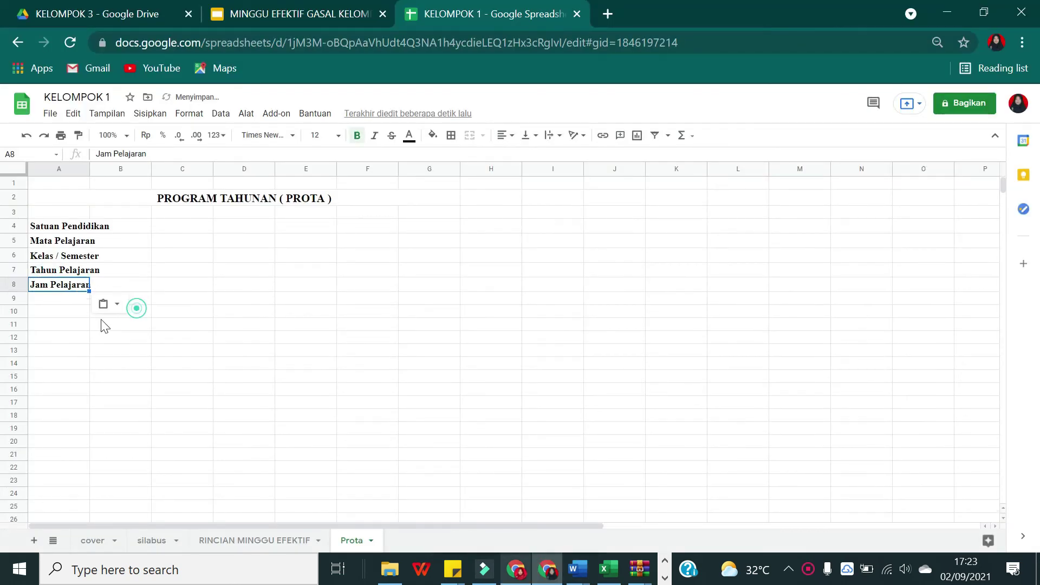
# Step: Move to cell A10, then select the KI 1 statement in the CONTOH PROTA KELAS XI sample
pyautogui.click(26, 322)
pyautogui.click(44, 309)
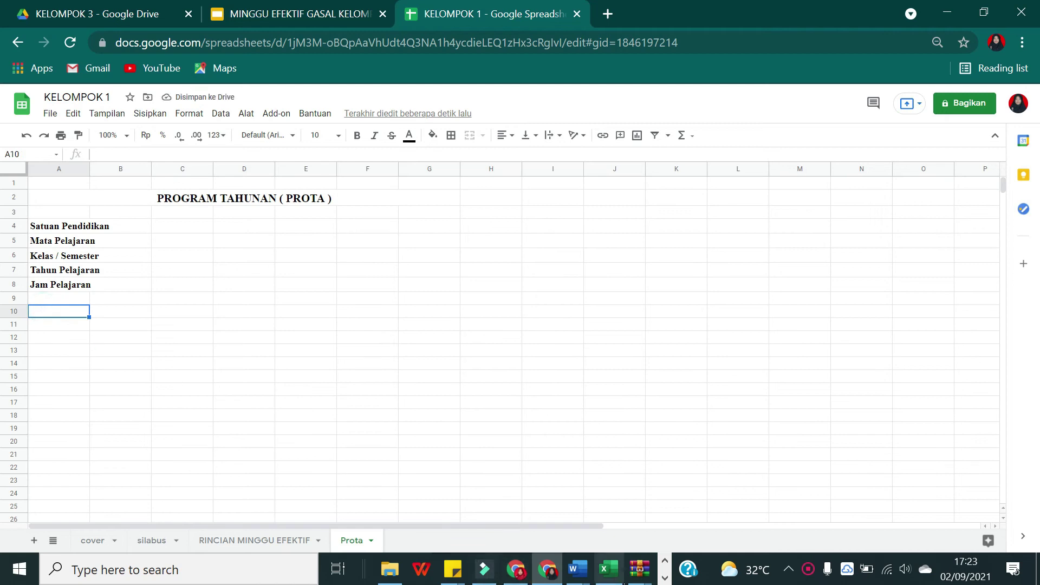
pyautogui.click(577, 570)
pyautogui.click(530, 490)
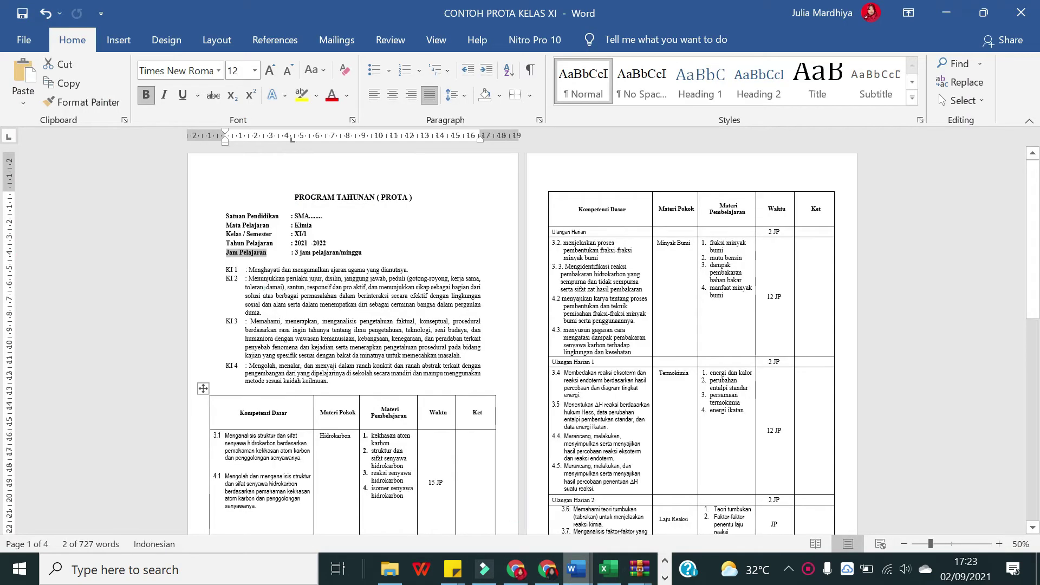
pyautogui.click(221, 269)
pyautogui.moveTo(221, 269); pyautogui.dragTo(409, 270)
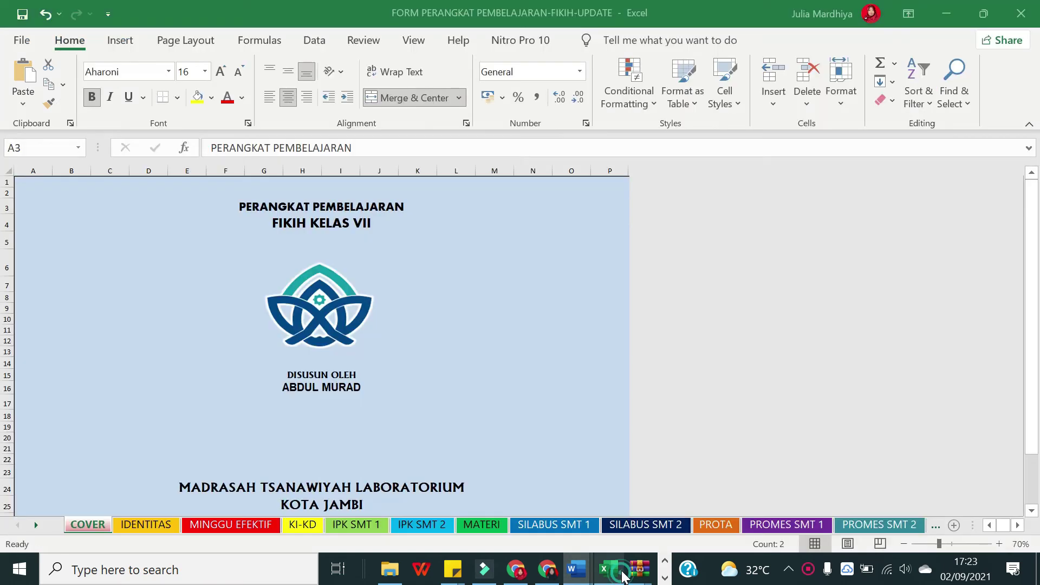
# Step: Type KI 1, KI 2, KI 3 and KI 4 down column A in A10–A13, correcting typos
pyautogui.click(607, 569)
pyautogui.click(513, 569)
pyautogui.write('K')
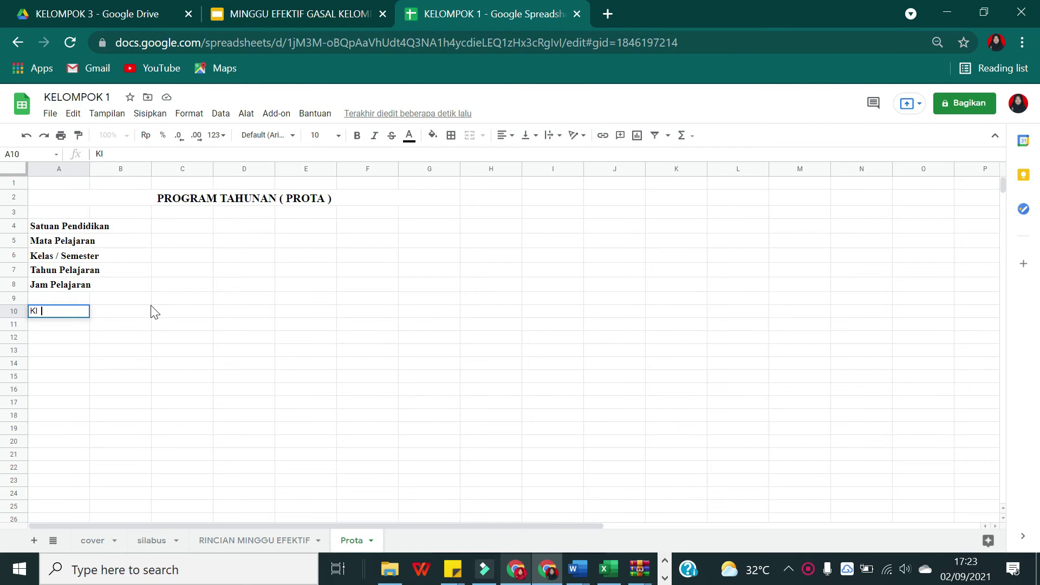
pyautogui.write('I')
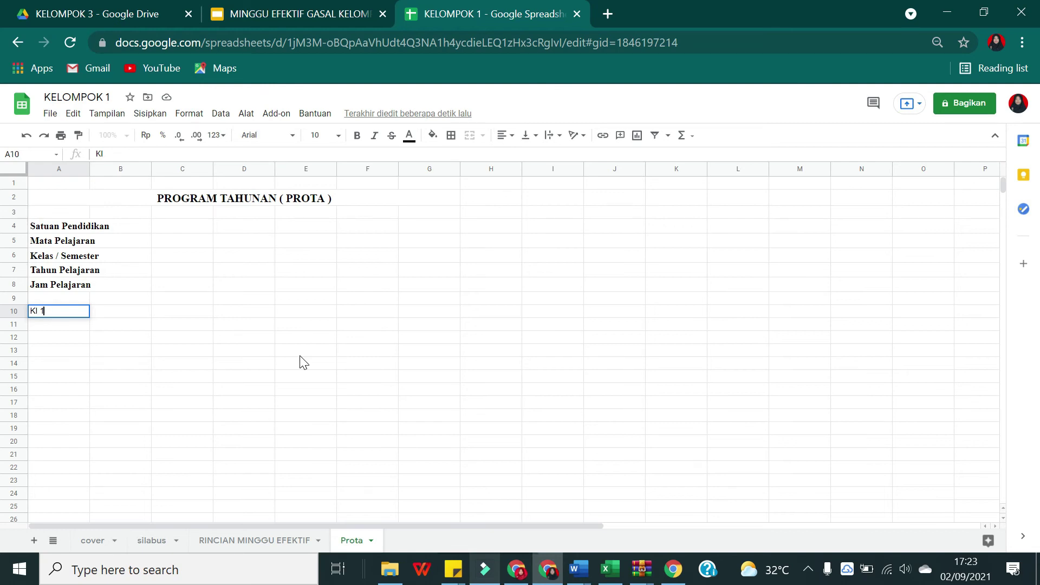
pyautogui.press('Return')
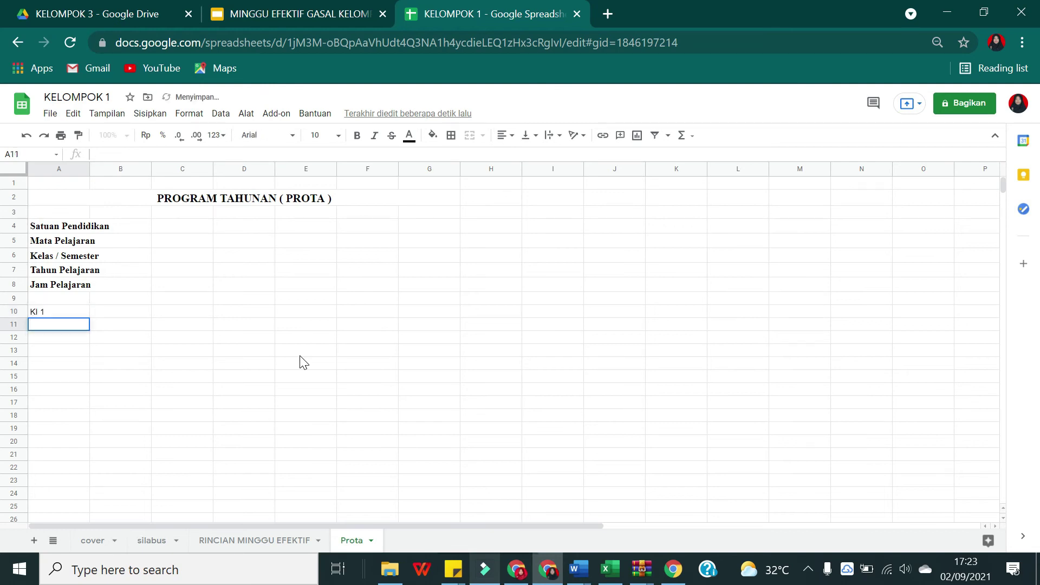
pyautogui.write('K1')
pyautogui.write('I 2')
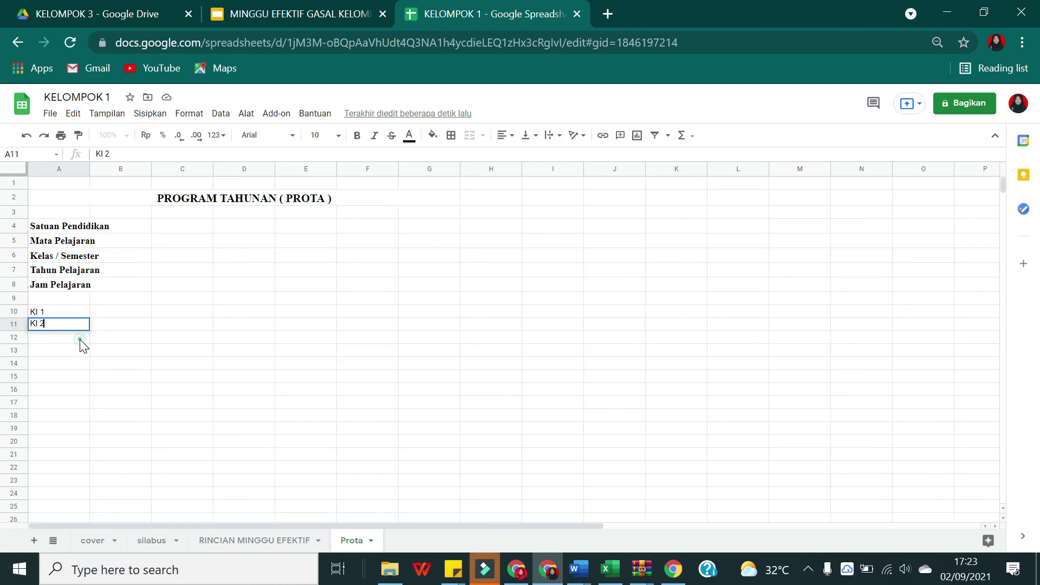
pyautogui.click(79, 339)
pyautogui.write('ki')
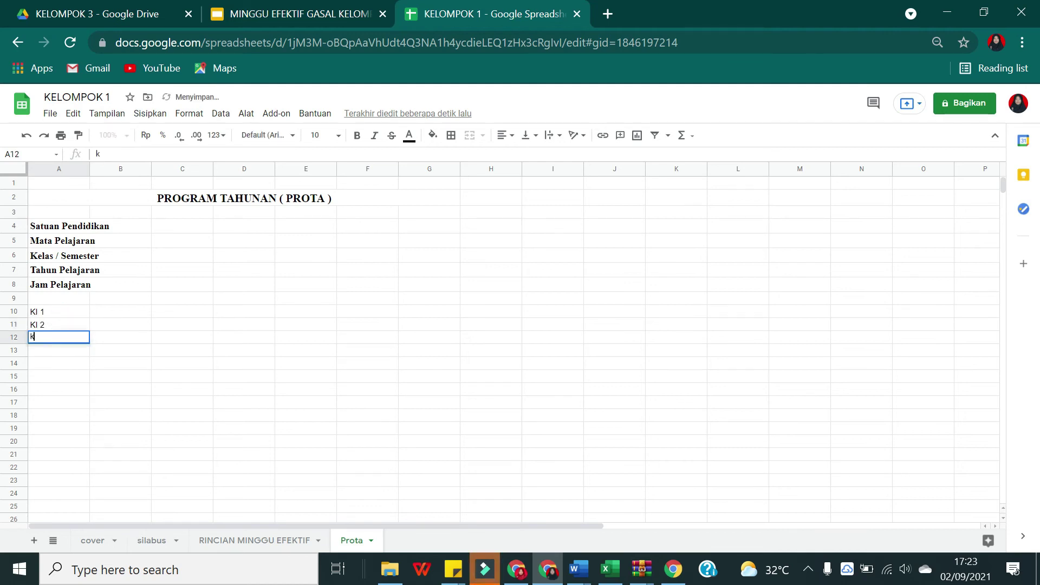
pyautogui.press('BackSpace')
pyautogui.press('BackSpace')
pyautogui.write('K')
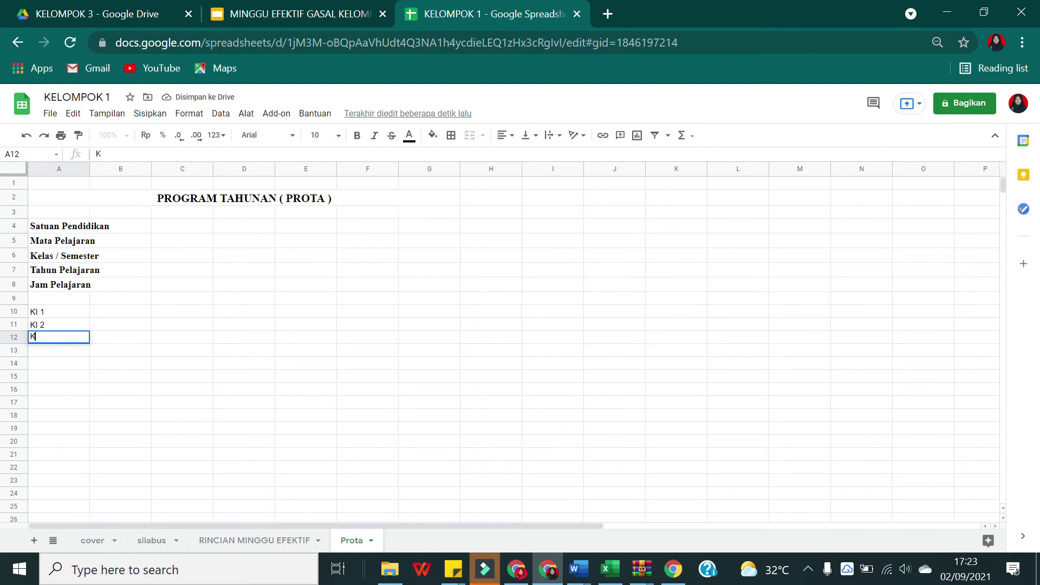
pyautogui.write('I ')
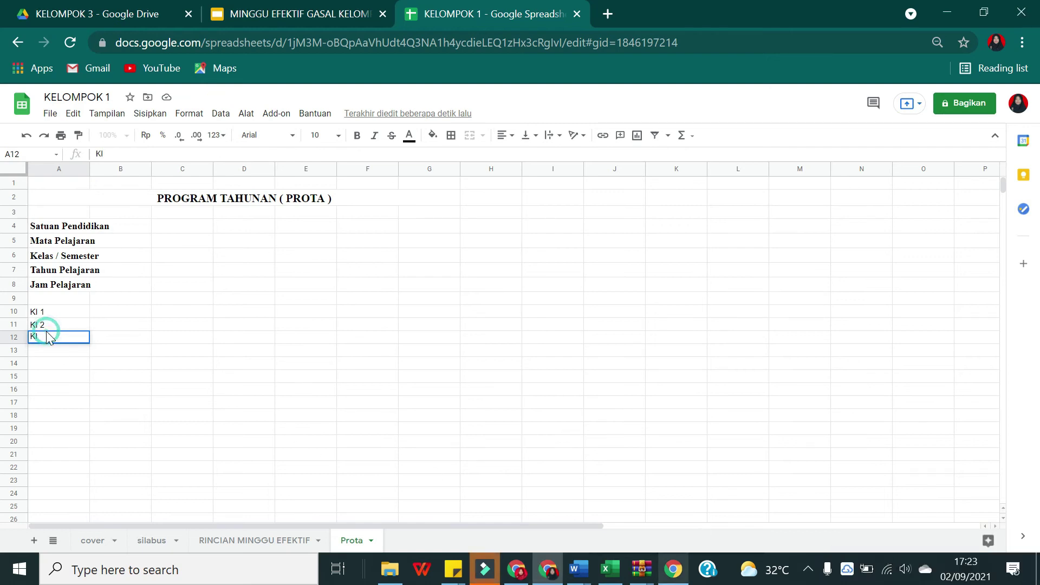
pyautogui.write('3')
pyautogui.click(52, 351)
pyautogui.write('K')
pyautogui.press('BackSpace')
pyautogui.press('BackSpace')
pyautogui.write('KI 4')
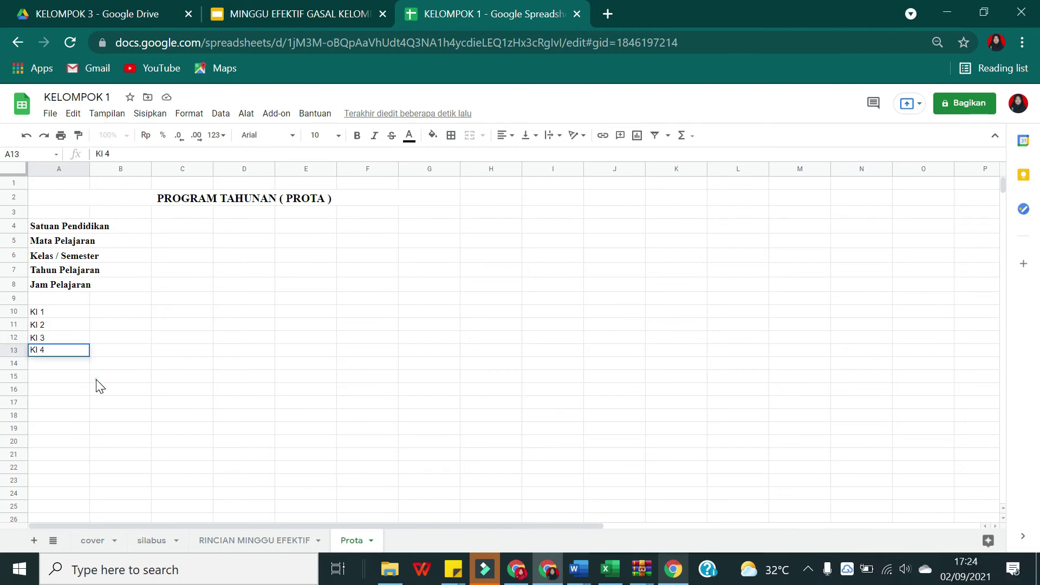
pyautogui.click(95, 377)
pyautogui.click(76, 317)
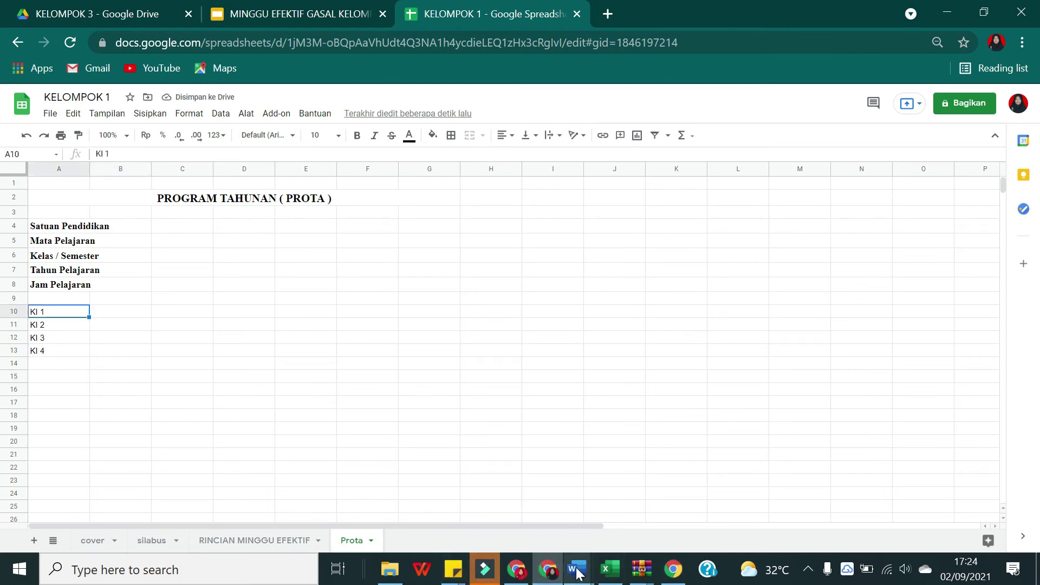
# Step: Paste the KI 1 statement from the Word sample into cell B10
pyautogui.moveTo(578, 569)
pyautogui.click(531, 487)
pyautogui.moveTo(407, 269); pyautogui.dragTo(249, 269)
pyautogui.hotkey('ctrl', 'c')
pyautogui.moveTo(516, 569)
pyautogui.click(537, 477)
pyautogui.doubleClick(117, 313)
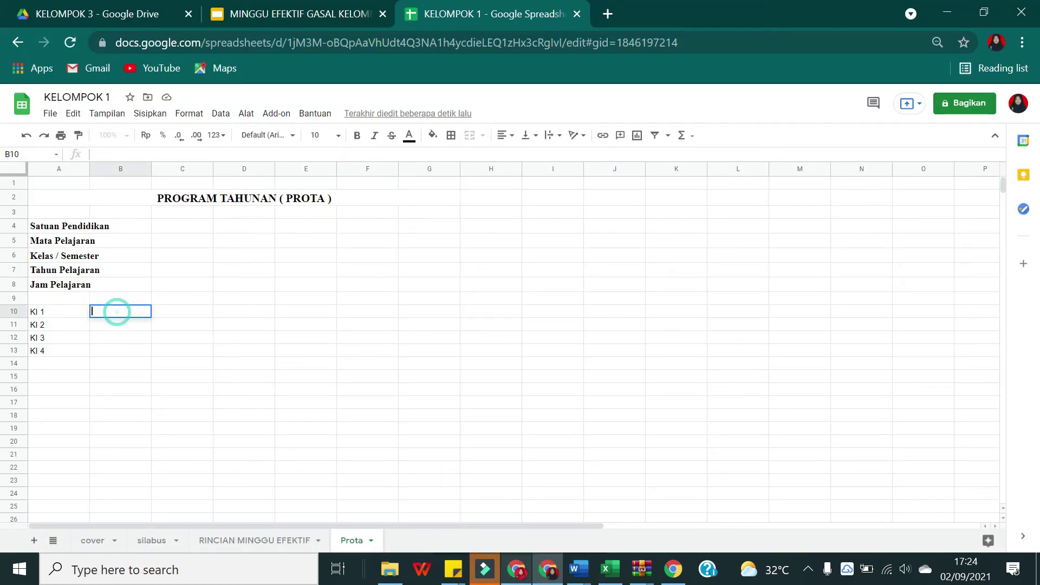
pyautogui.hotkey('ctrl', 'v')
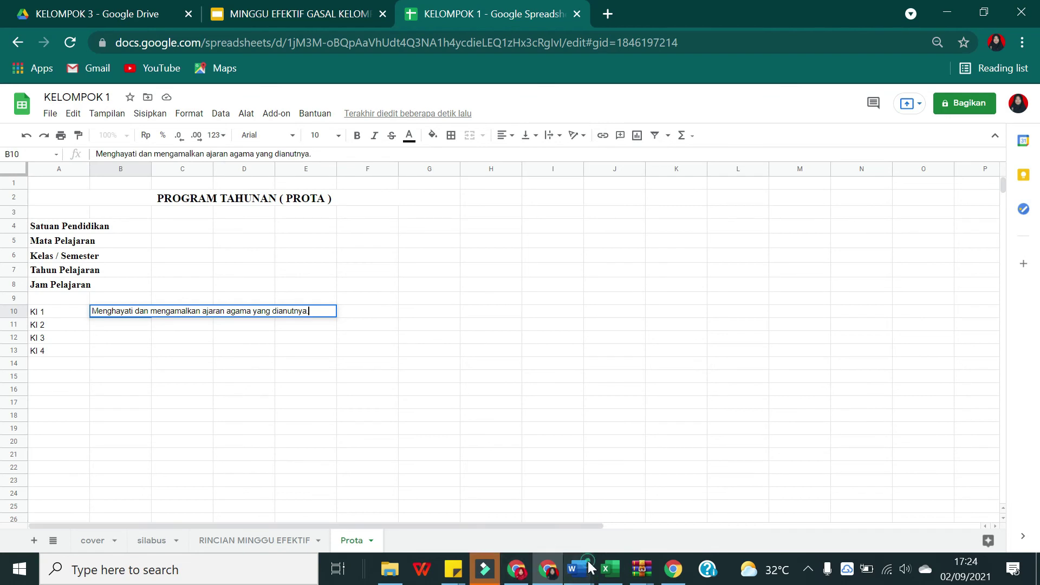
# Step: Copy the KI 2 paragraph from the Word sample into cell B11
pyautogui.moveTo(579, 568)
pyautogui.click(531, 516)
pyautogui.moveTo(262, 313); pyautogui.dragTo(249, 278)
pyautogui.hotkey('ctrl', 'c')
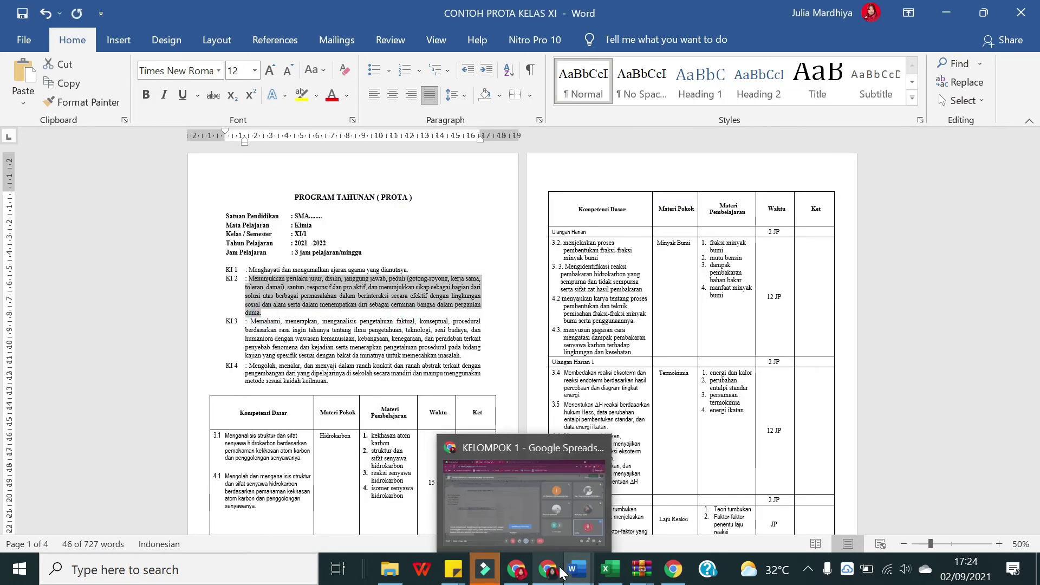
pyautogui.moveTo(575, 570)
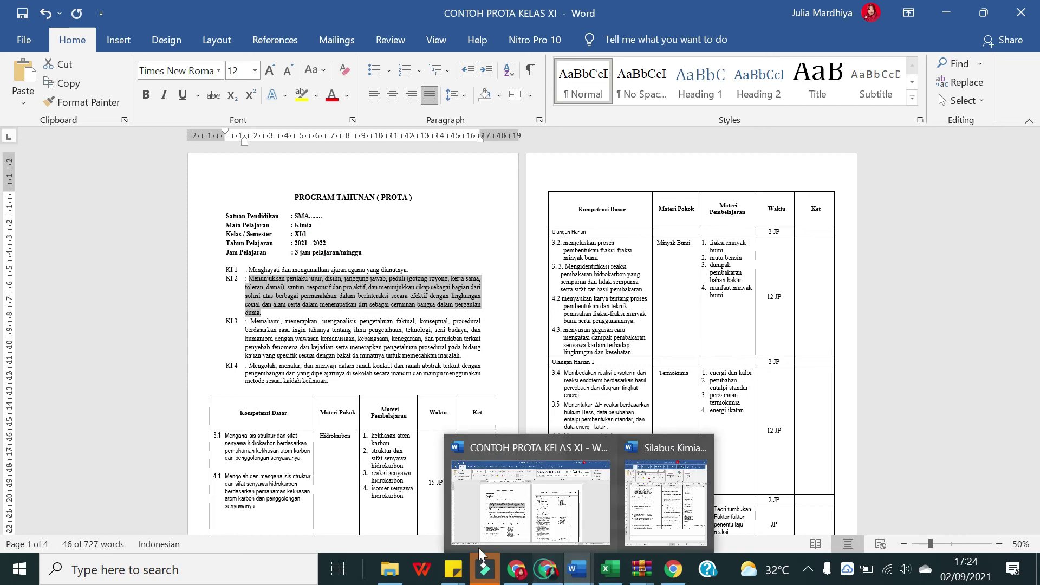
pyautogui.click(548, 569)
pyautogui.press('Return')
pyautogui.click(118, 325)
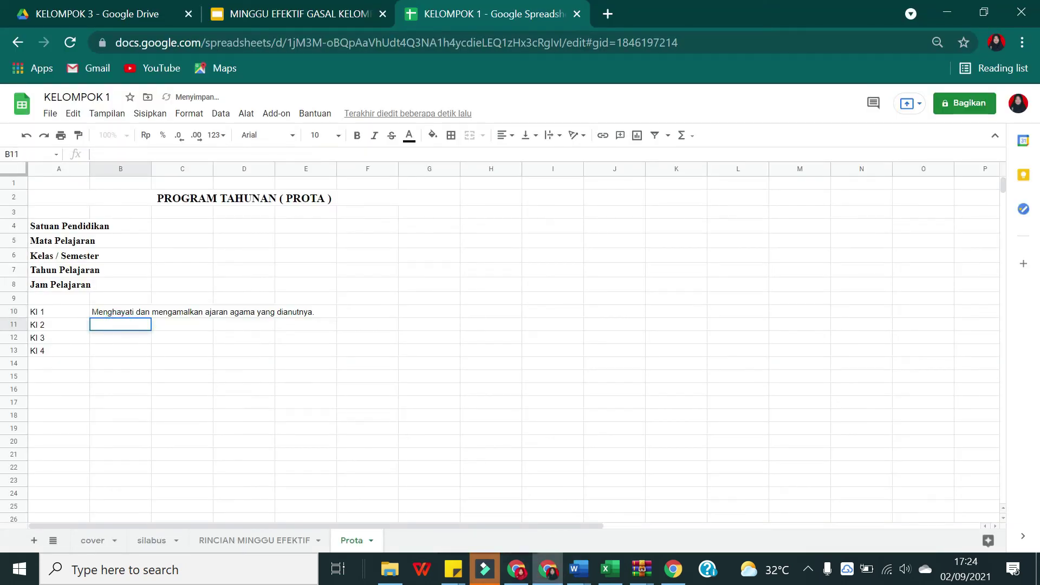
pyautogui.hotkey('ctrl', 'v')
pyautogui.click(499, 351)
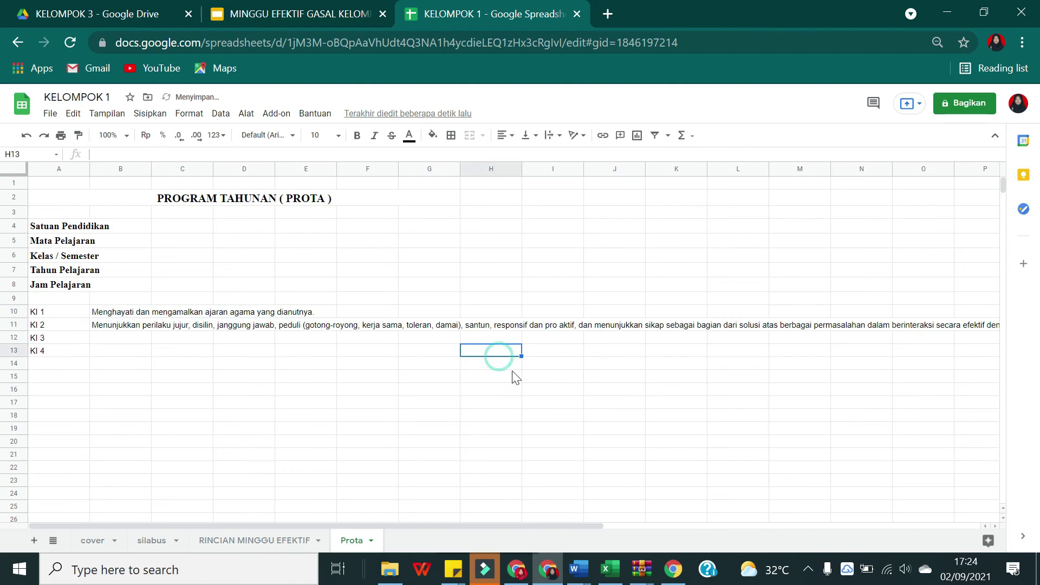
pyautogui.click(103, 327)
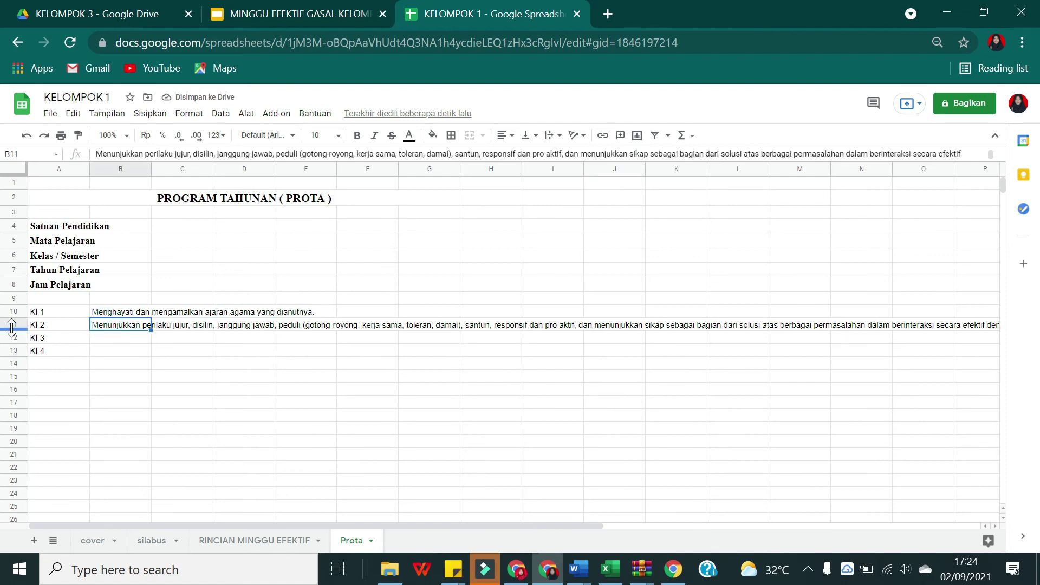
# Step: Wrap the KI 2 text, merge B11:J11 and make row 11 tall enough to show it
pyautogui.moveTo(12, 331); pyautogui.dragTo(12, 339)
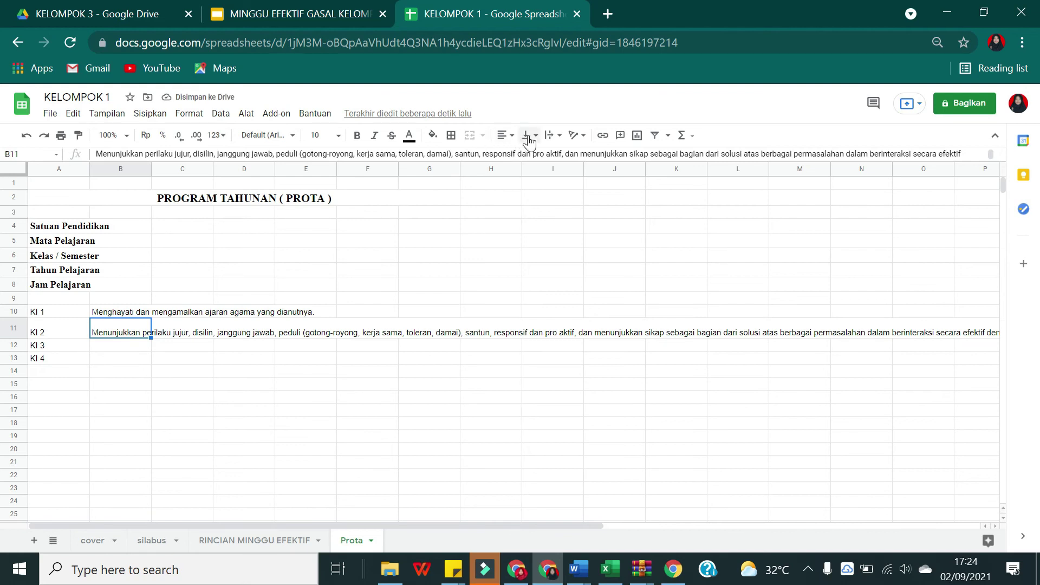
pyautogui.click(552, 135)
pyautogui.click(572, 156)
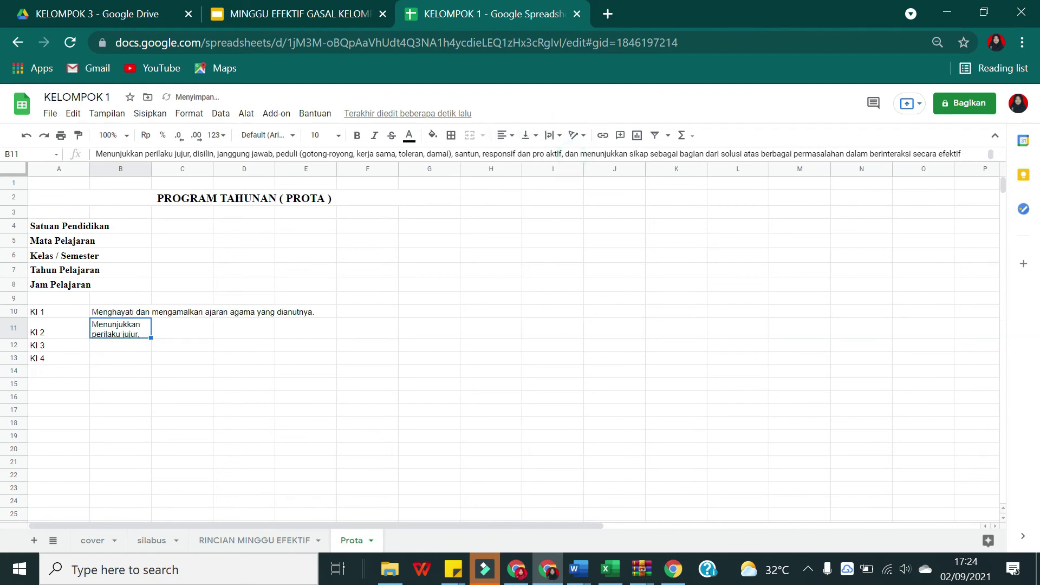
pyautogui.moveTo(119, 334); pyautogui.dragTo(635, 337)
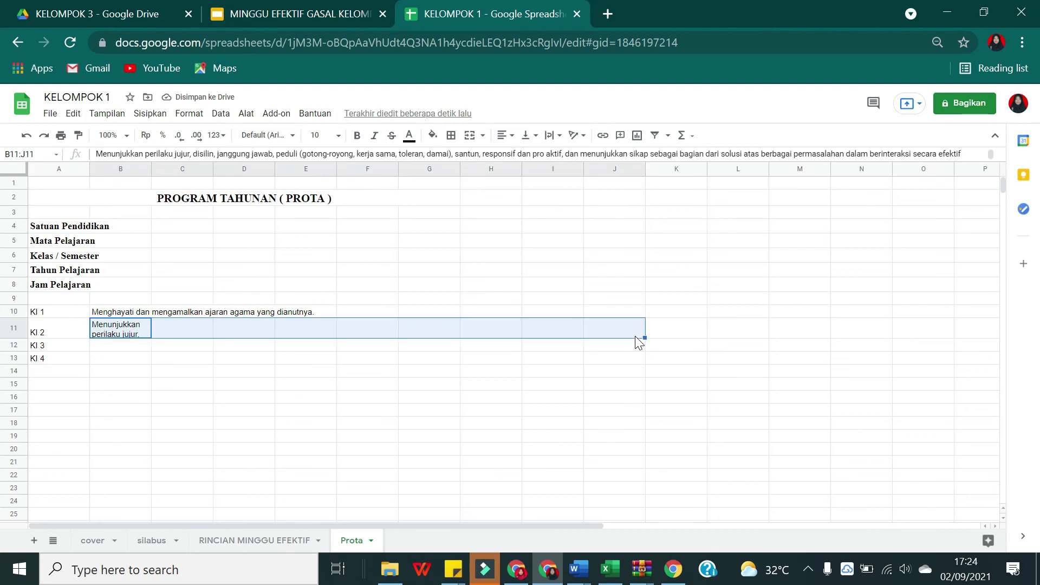
pyautogui.click(470, 135)
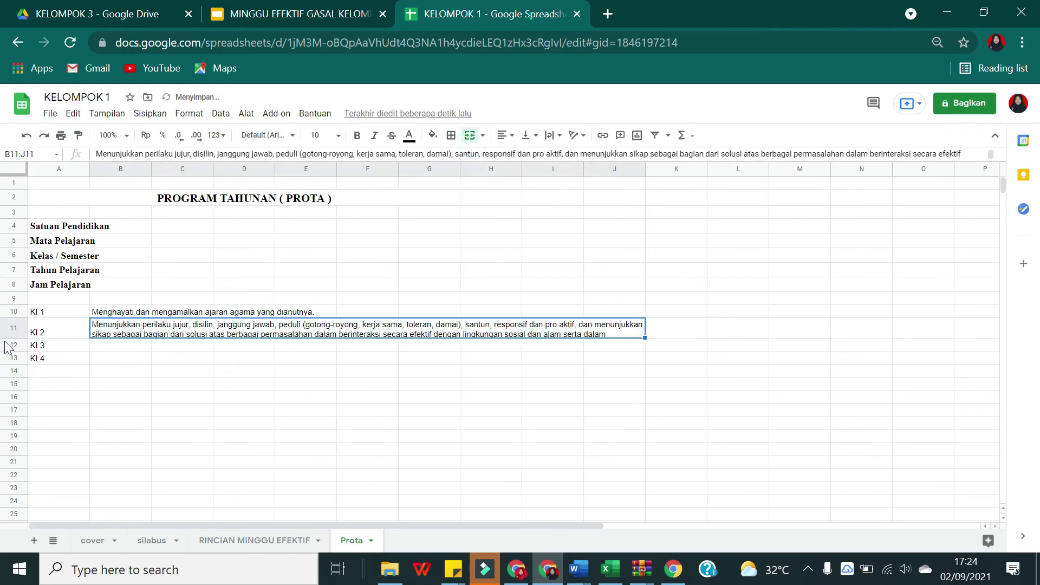
pyautogui.moveTo(15, 337)
pyautogui.mouseDown()
pyautogui.moveTo(21, 370)
pyautogui.moveTo(18, 351)
pyautogui.mouseUp()
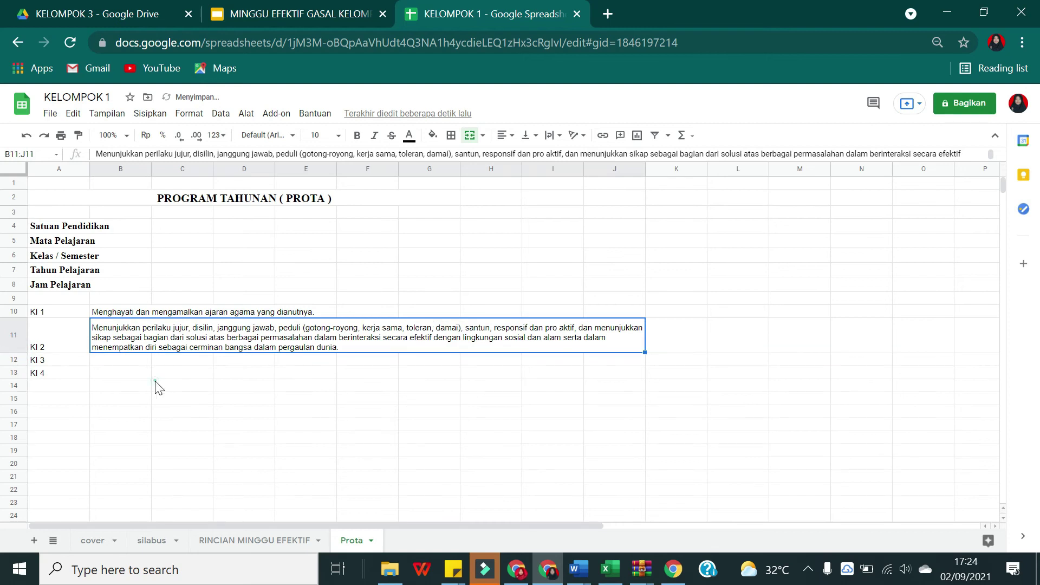
pyautogui.click(106, 355)
# Step: Paste the KI 3 paragraph from the Word sample into cell B12
pyautogui.click(578, 569)
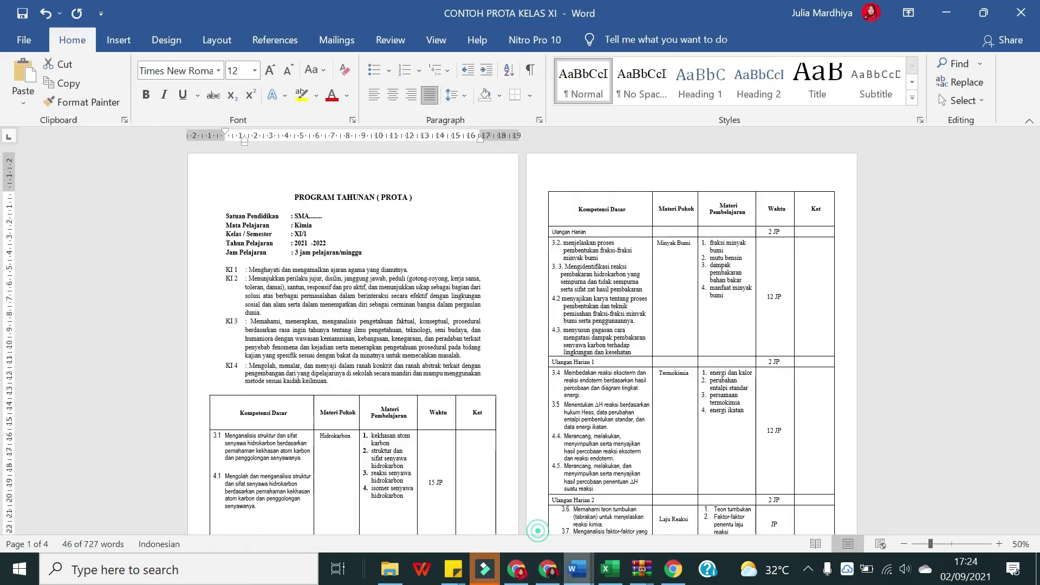
pyautogui.click(353, 339)
pyautogui.moveTo(458, 354); pyautogui.dragTo(251, 321)
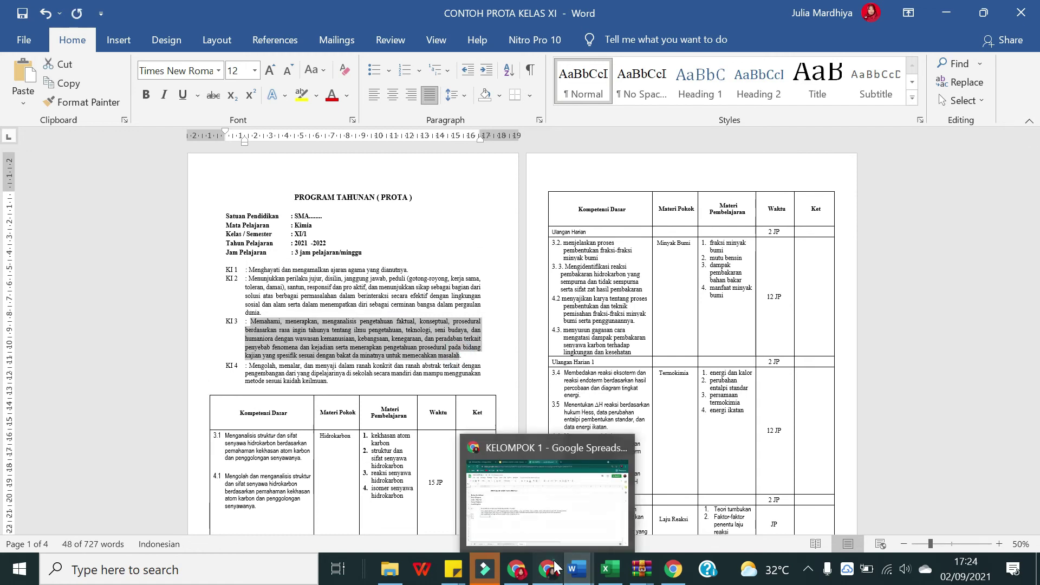
pyautogui.click(552, 567)
pyautogui.press('Return')
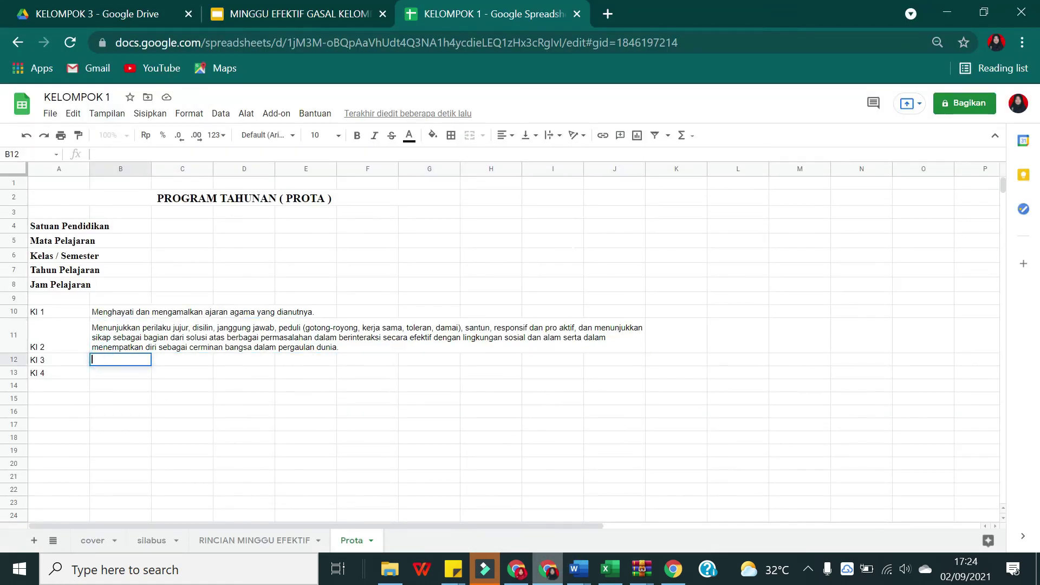
pyautogui.hotkey('ctrl', 'v')
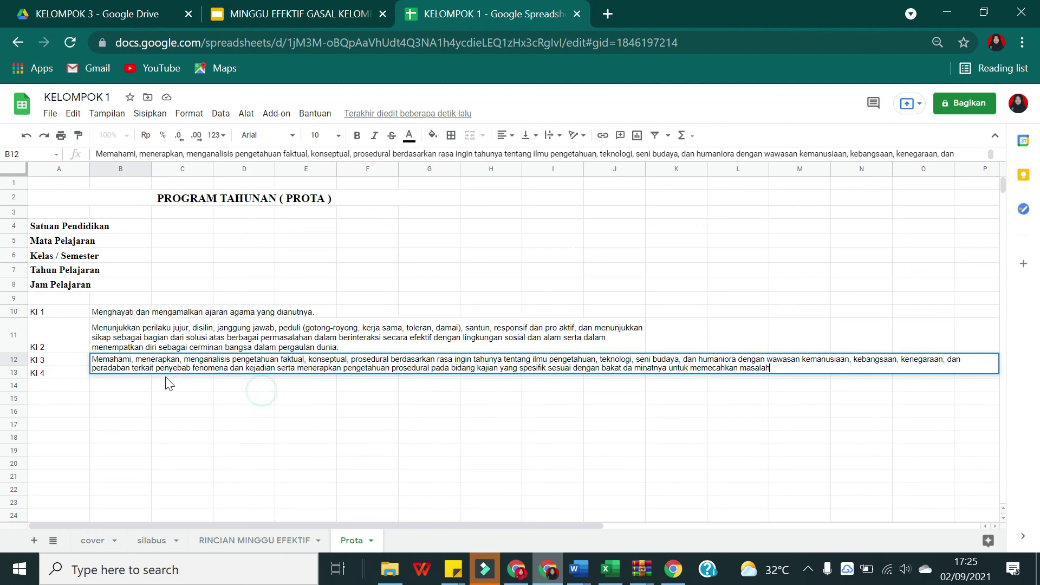
pyautogui.click(172, 395)
# Step: Merge B12:J12 and wrap the KI 3 text inside the merged cell
pyautogui.click(98, 360)
pyautogui.moveTo(117, 364); pyautogui.dragTo(592, 359)
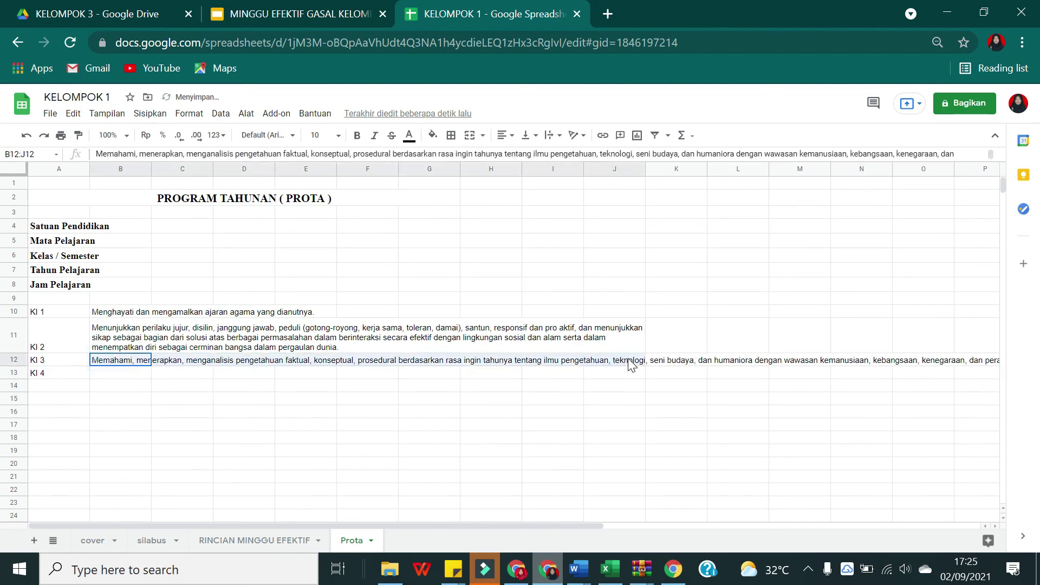
pyautogui.click(470, 134)
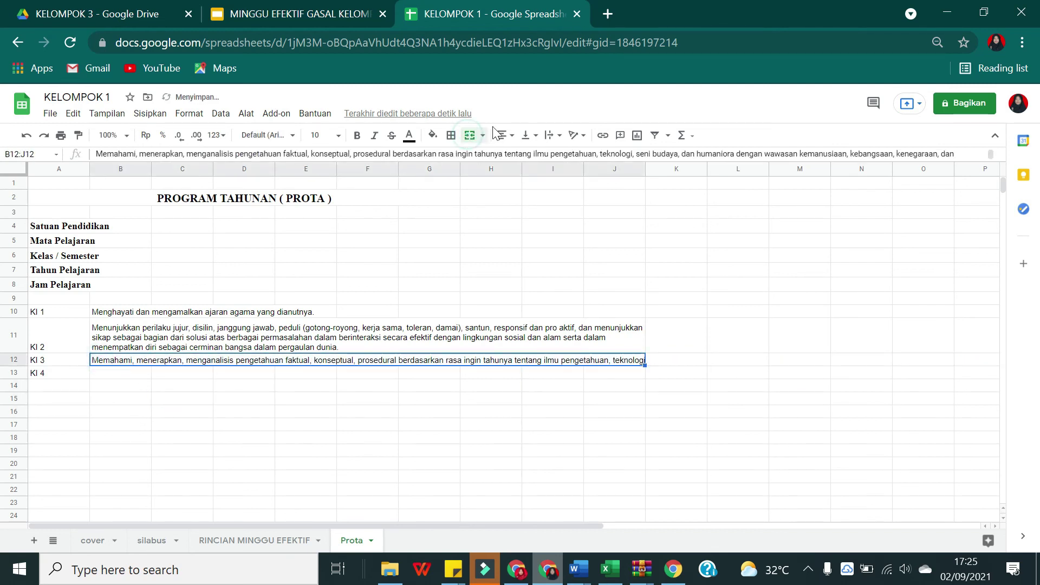
pyautogui.click(553, 142)
pyautogui.click(564, 158)
pyautogui.click(120, 432)
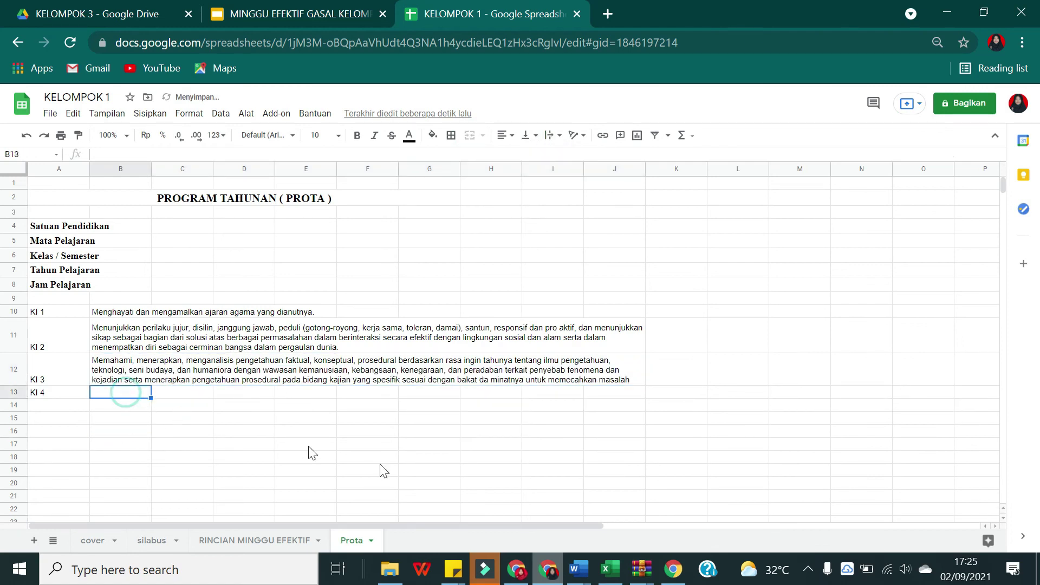
# Step: Paste the KI 4 statement from the Word sample into cell B13
pyautogui.moveTo(578, 569)
pyautogui.click(535, 523)
pyautogui.moveTo(360, 382); pyautogui.dragTo(256, 371)
pyautogui.hotkey('ctrl', 'c')
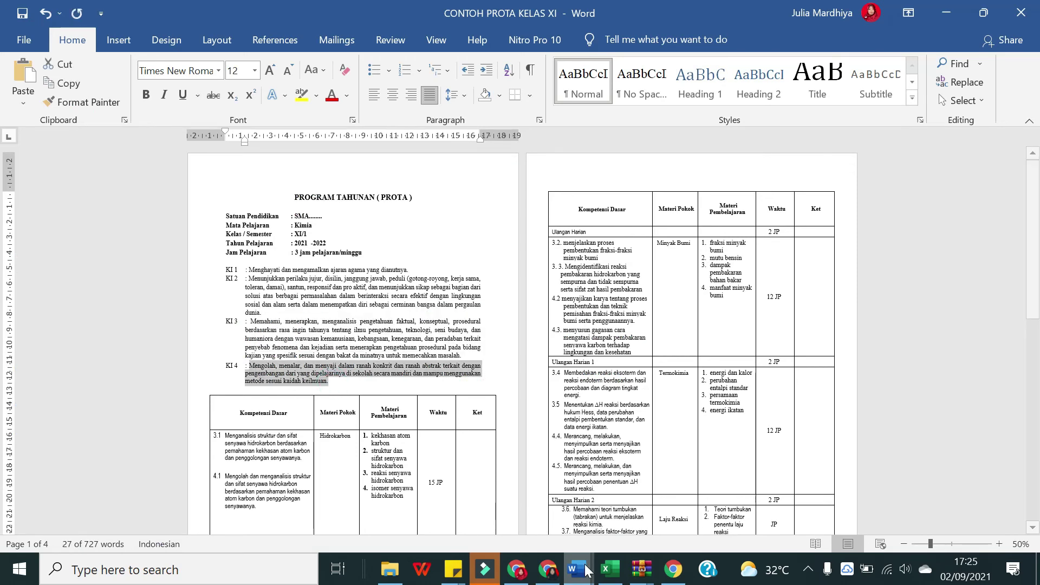
pyautogui.click(548, 569)
pyautogui.doubleClick(120, 393)
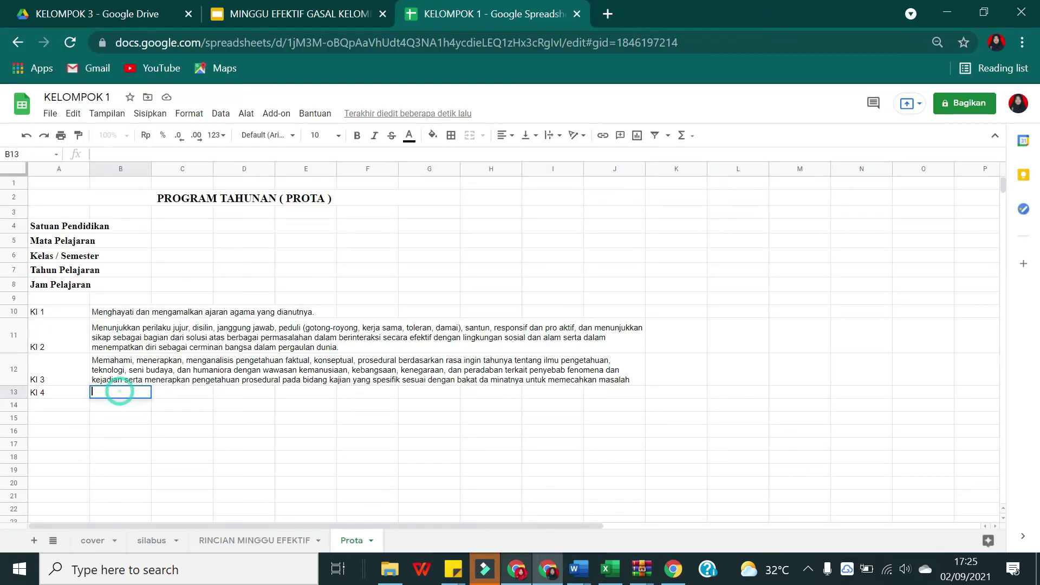
pyautogui.hotkey('ctrl', 'v')
pyautogui.click(203, 442)
pyautogui.click(116, 394)
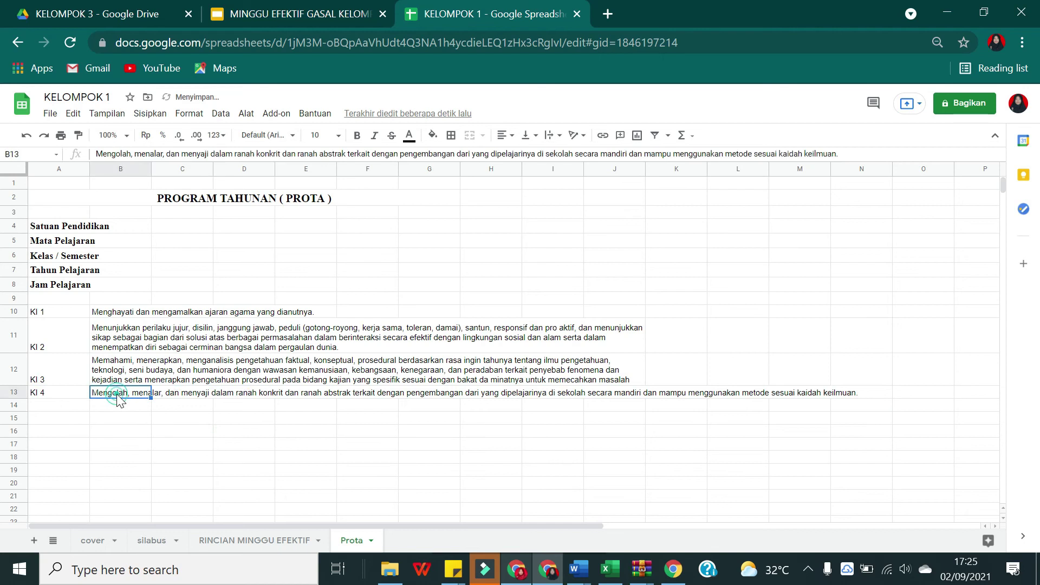
pyautogui.moveTo(116, 395); pyautogui.dragTo(678, 394)
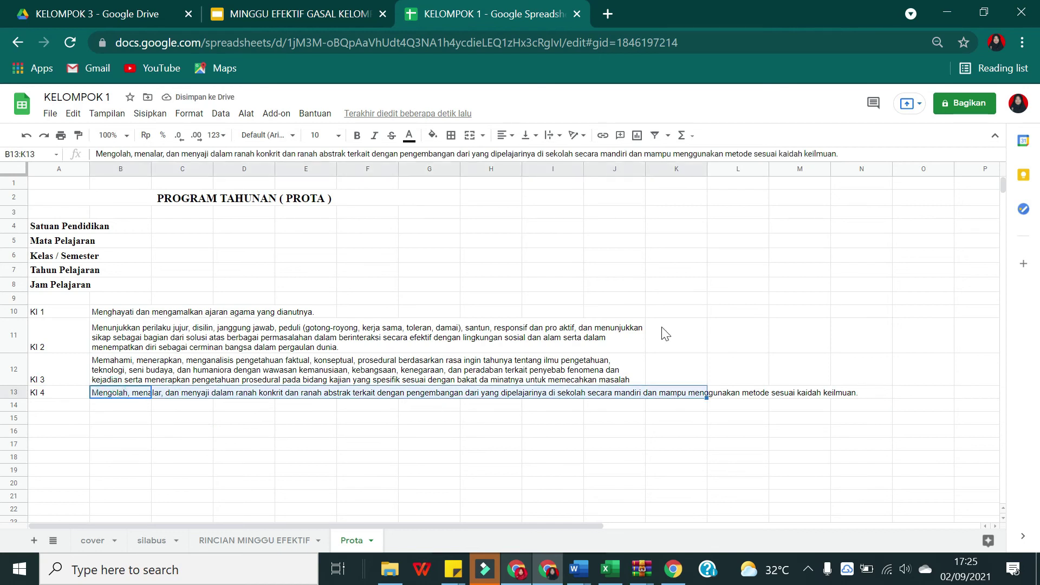
# Step: Wrap the KI 4 text and merge B13:K13
pyautogui.click(549, 136)
pyautogui.click(565, 163)
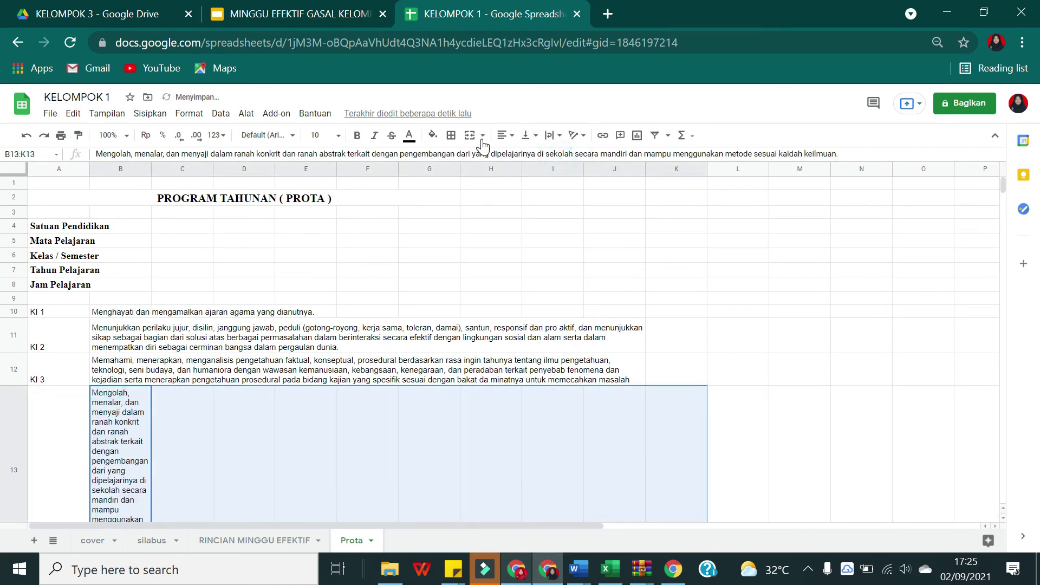
pyautogui.click(457, 137)
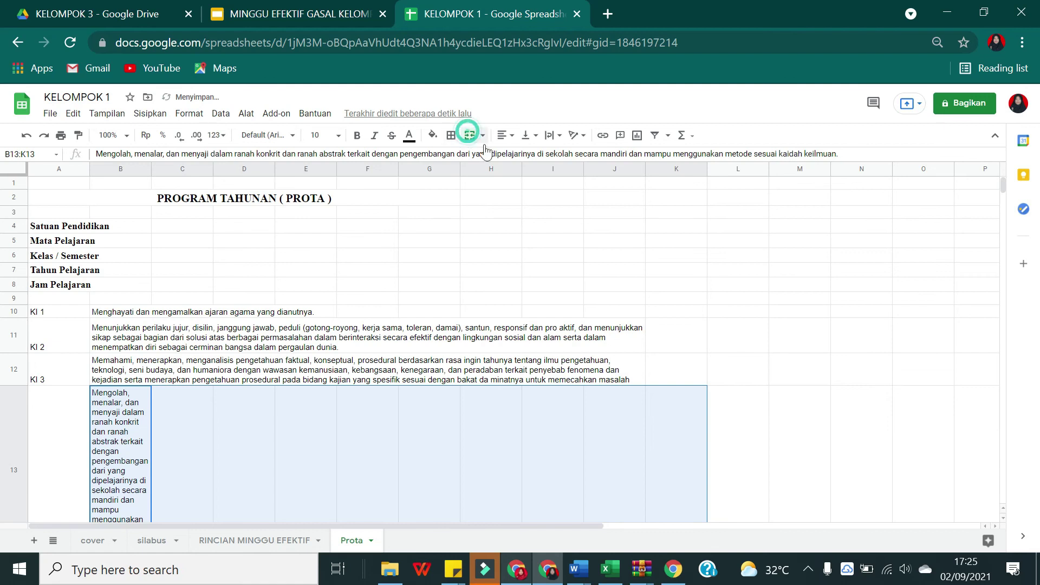
pyautogui.click(528, 415)
pyautogui.click(246, 427)
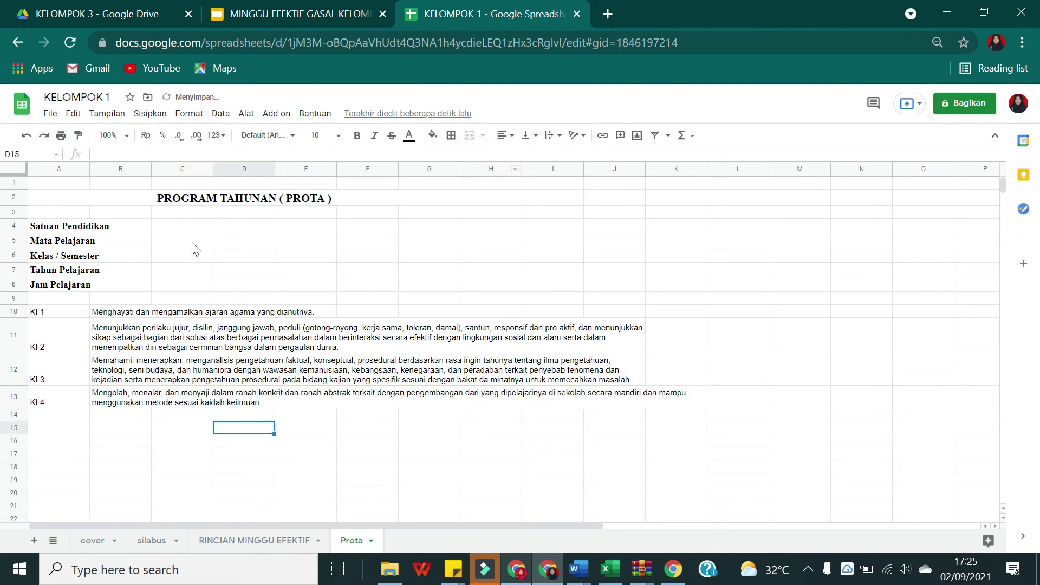
# Step: Enter a colon in each of C4 through C8 beside the identity labels
pyautogui.click(145, 227)
pyautogui.click(179, 228)
pyautogui.write(':')
pyautogui.press('Return')
pyautogui.write(':')
pyautogui.press('Return')
pyautogui.write(':')
pyautogui.press('Return')
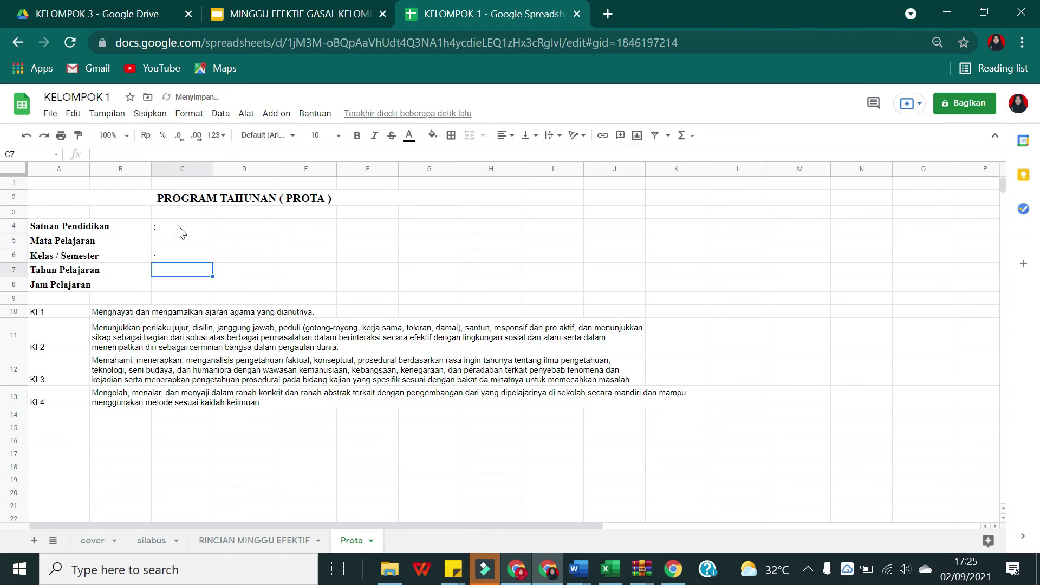
pyautogui.write(':')
pyautogui.press('Return')
pyautogui.write(':')
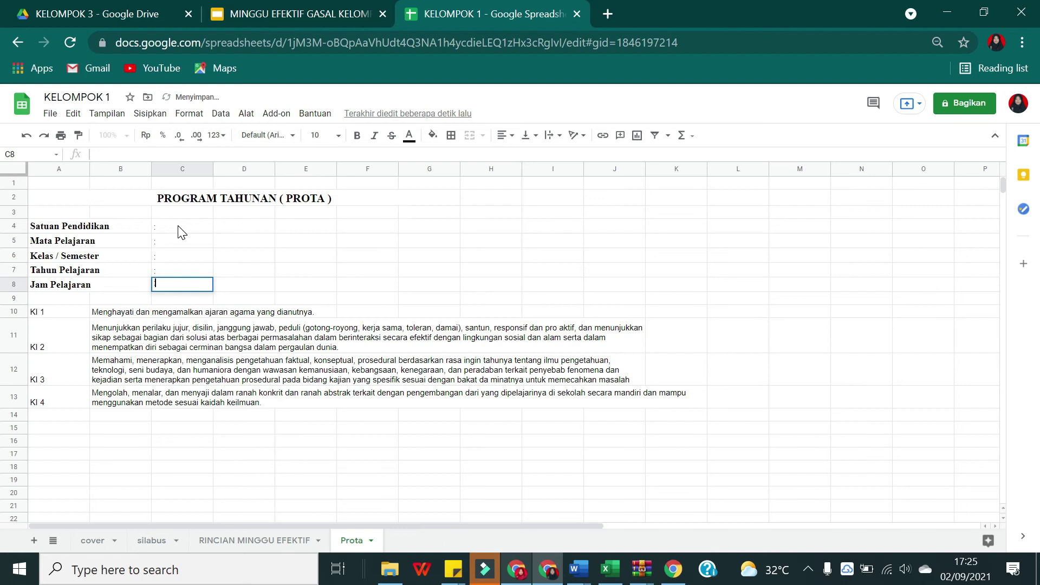
pyautogui.click(138, 379)
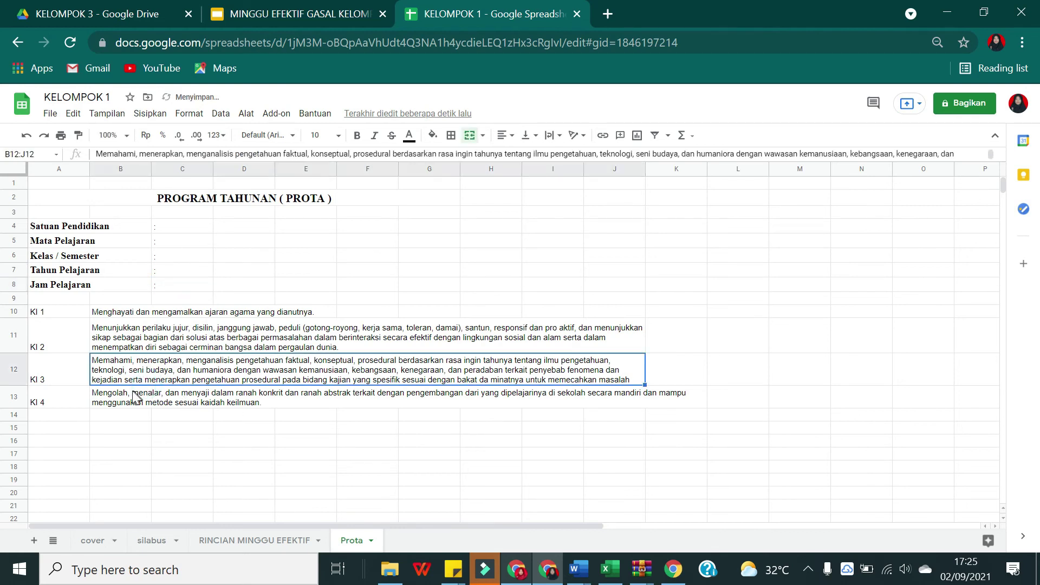
# Step: Unmerge the KI 4 cell and re-merge it as B13:J13 to match KI 3
pyautogui.click(130, 395)
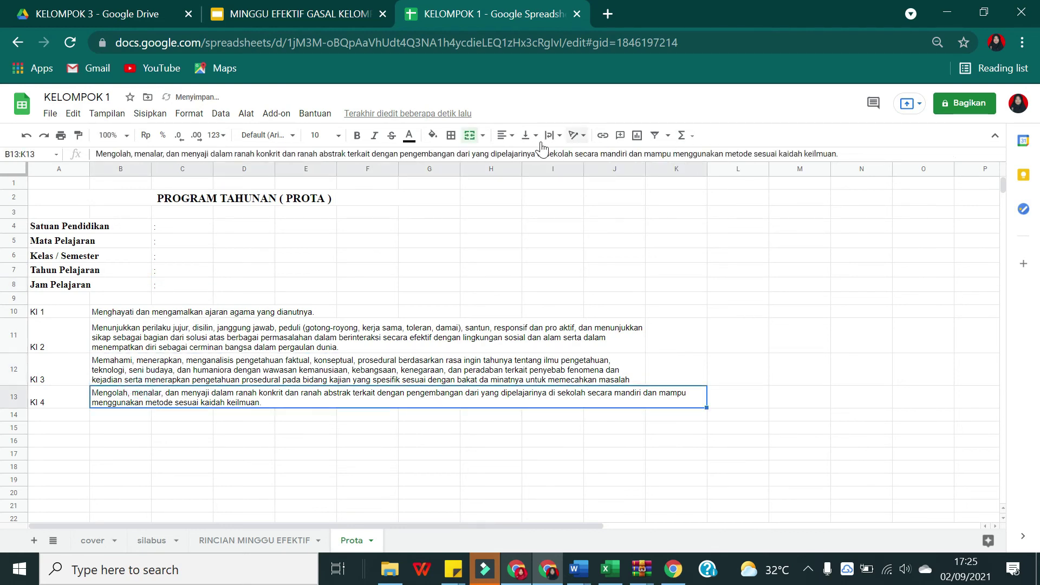
pyautogui.click(471, 136)
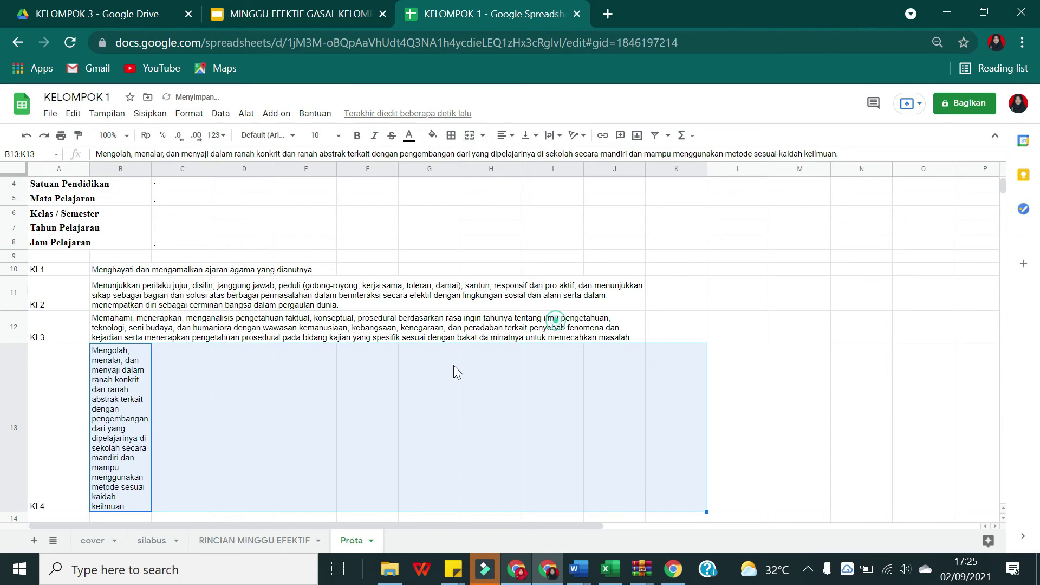
pyautogui.click(553, 323)
pyautogui.moveTo(130, 387); pyautogui.dragTo(603, 404)
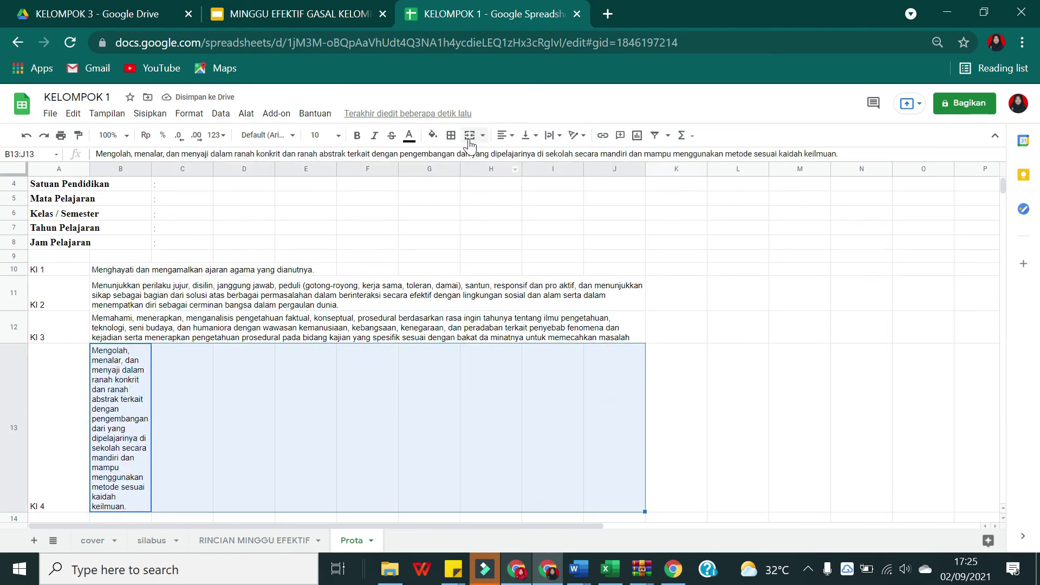
pyautogui.click(470, 138)
pyautogui.click(603, 379)
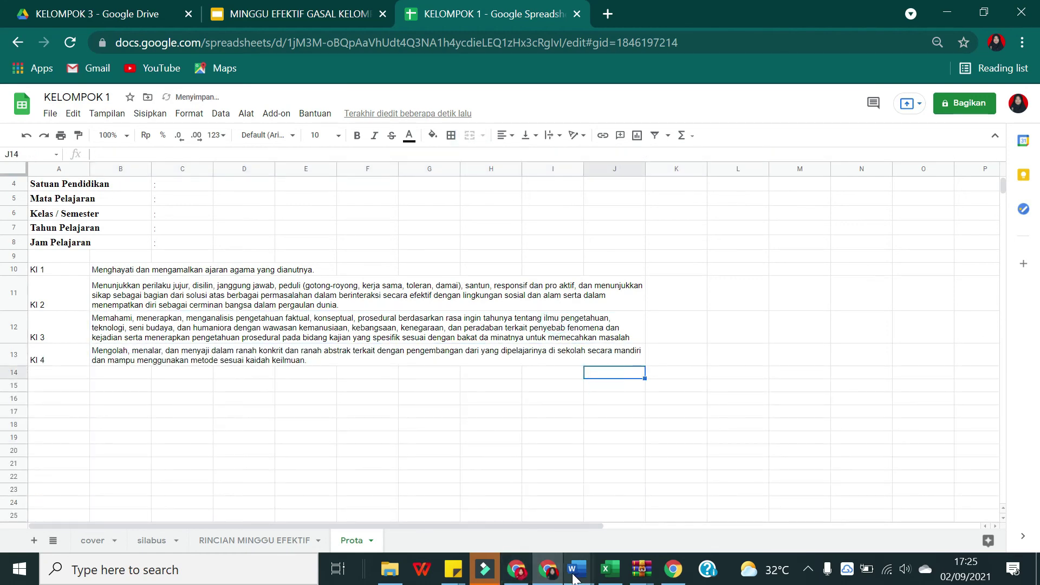
# Step: Copy the Kompetensi Dasar header from the CONTOH PROTA table into A16
pyautogui.moveTo(574, 567)
pyautogui.click(542, 520)
pyautogui.scroll(-2, 379, 352)
pyautogui.moveTo(240, 373); pyautogui.dragTo(288, 374)
pyautogui.hotkey('ctrl', 'c')
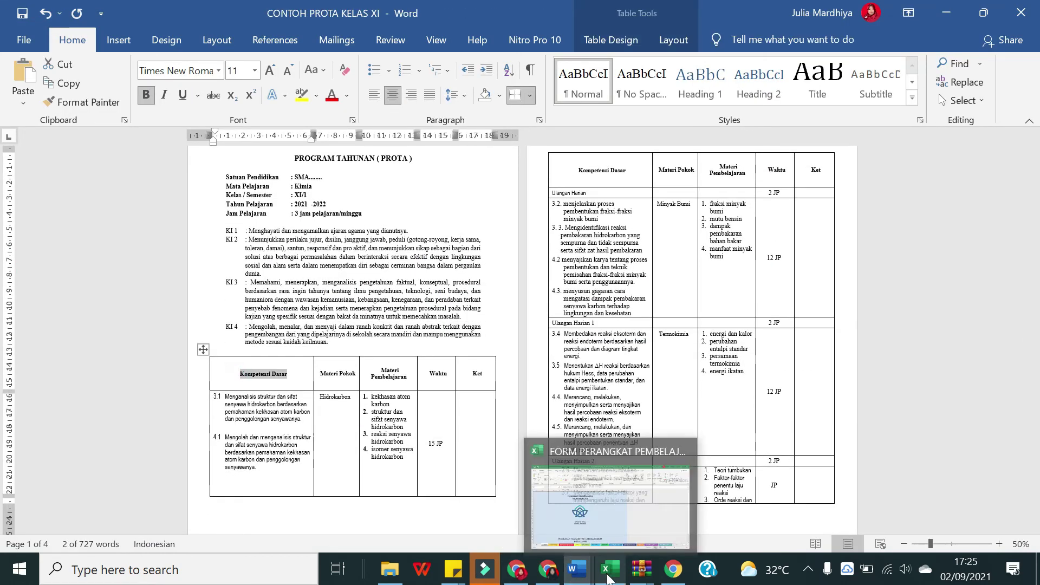
pyautogui.click(547, 569)
pyautogui.click(62, 400)
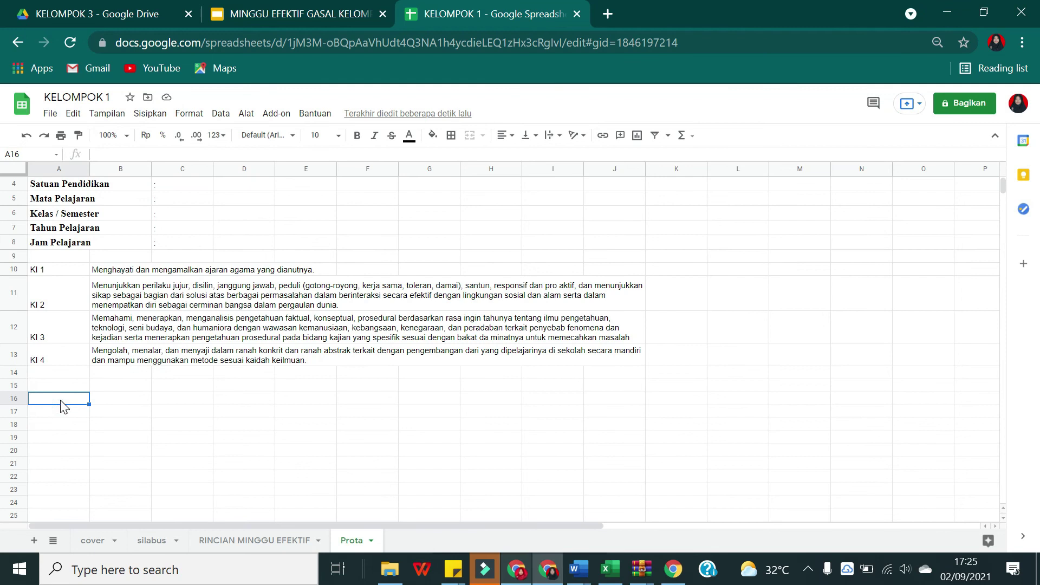
pyautogui.hotkey('ctrl', 'v')
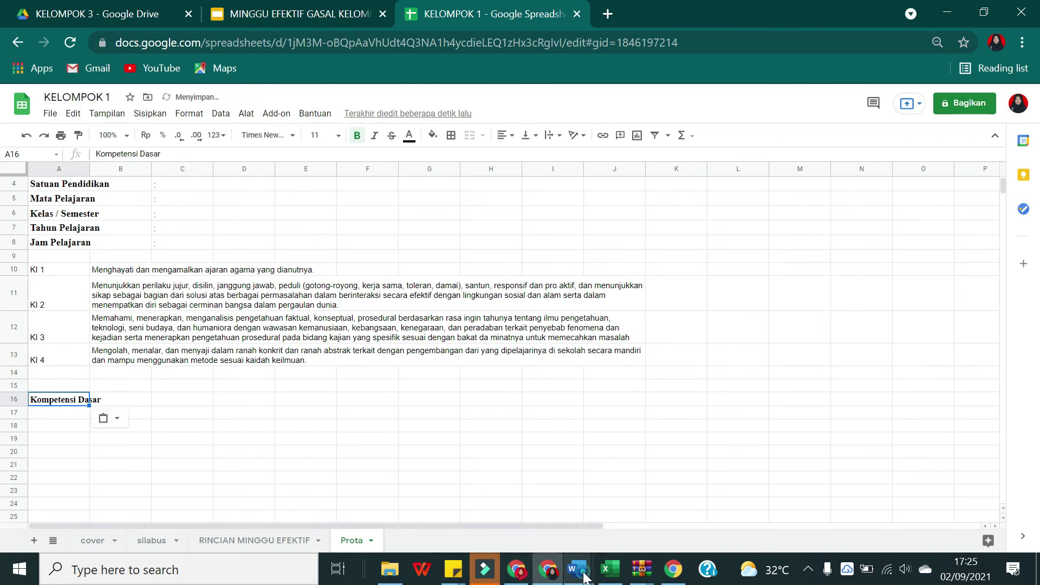
# Step: Copy the Materi Pokok header from the sample table into B16
pyautogui.click(578, 568)
pyautogui.moveTo(575, 519)
pyautogui.click(573, 514)
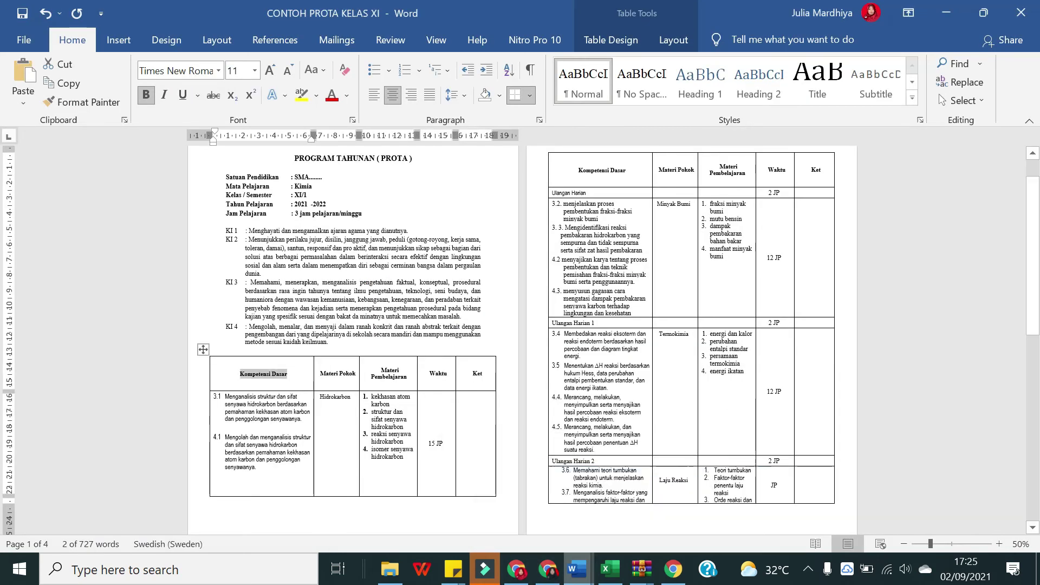
pyautogui.tripleClick(326, 374)
pyautogui.hotkey('ctrl', 'c')
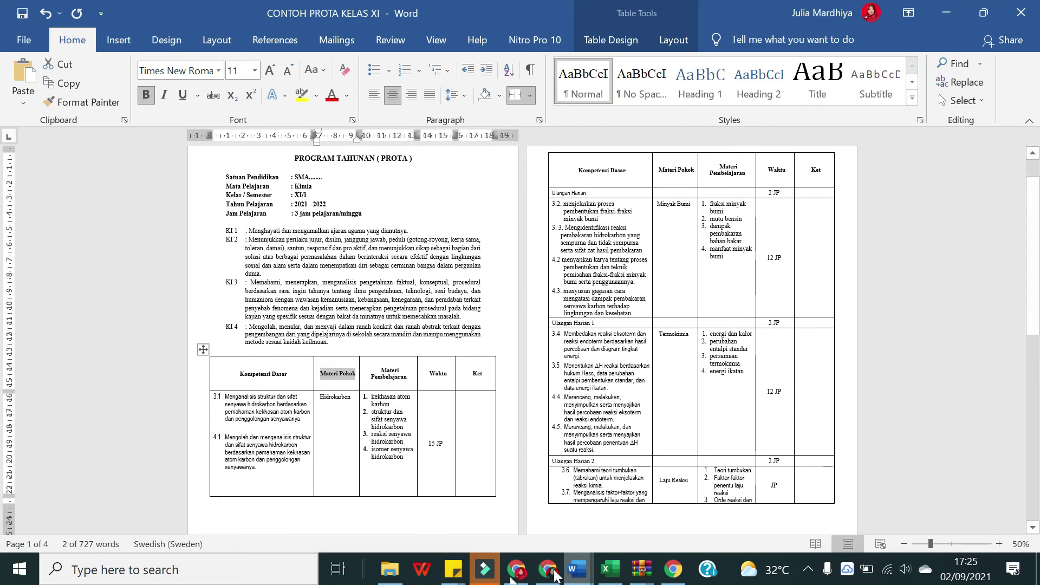
pyautogui.click(553, 574)
pyautogui.click(130, 403)
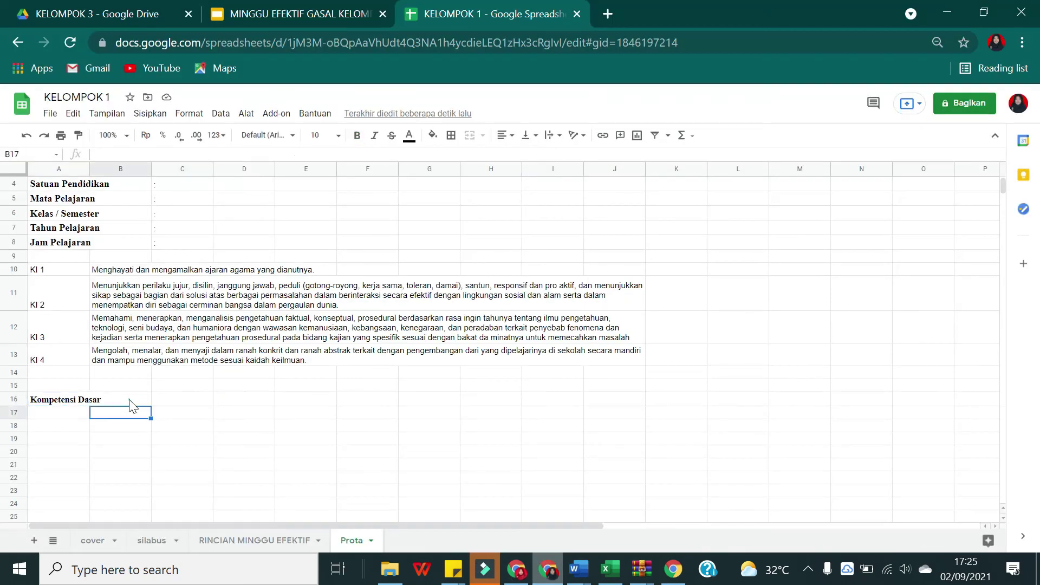
pyautogui.hotkey('ctrl', 'v')
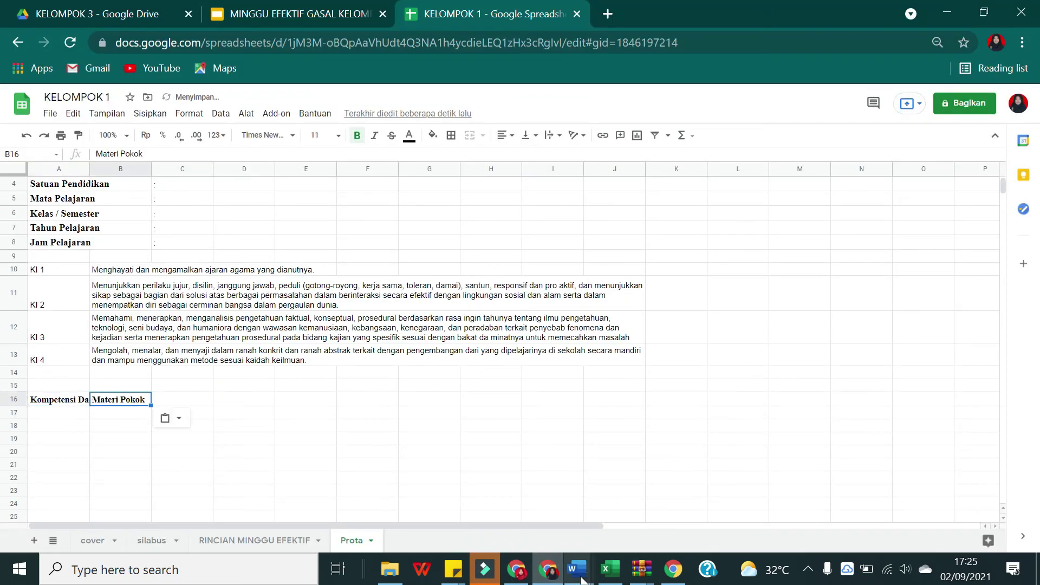
# Step: Copy the Materi Pembelajaran header from the sample table into C16
pyautogui.moveTo(589, 577)
pyautogui.click(599, 509)
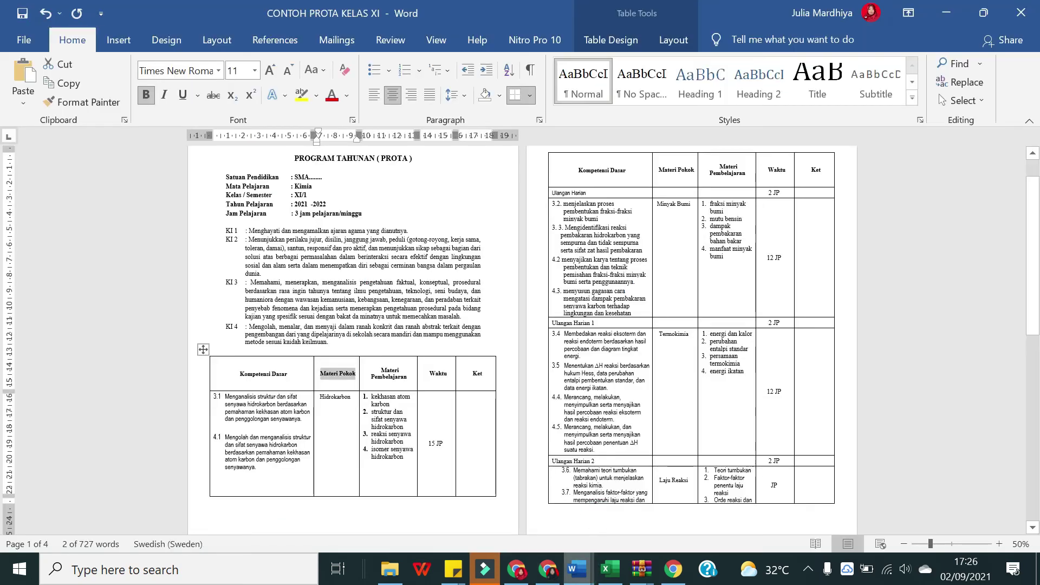
pyautogui.moveTo(410, 382); pyautogui.dragTo(382, 369)
pyautogui.hotkey('ctrl', 'c')
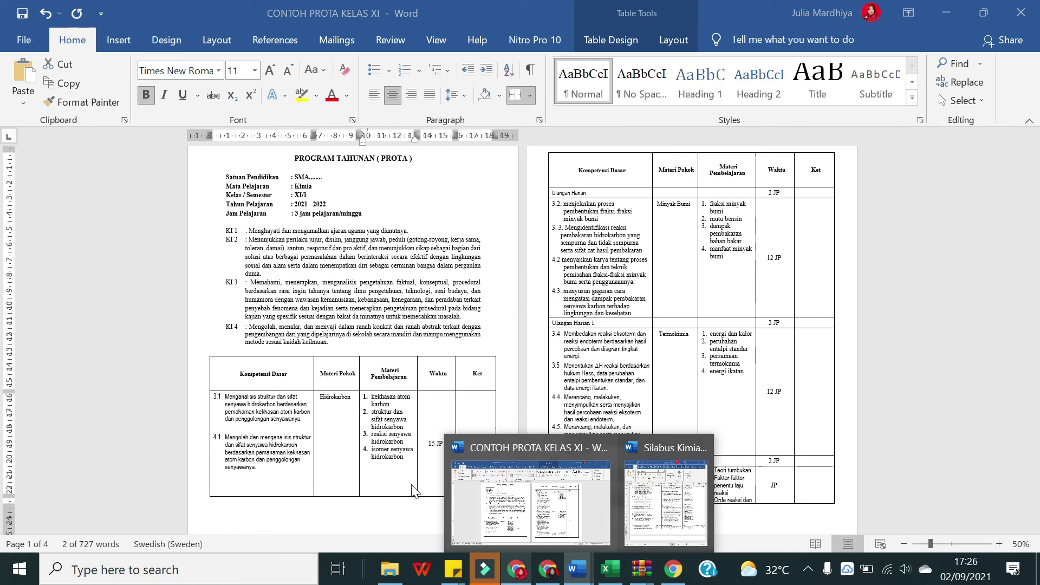
pyautogui.hotkey('alt', 'Tab')
pyautogui.click(182, 400)
pyautogui.hotkey('ctrl', 'v')
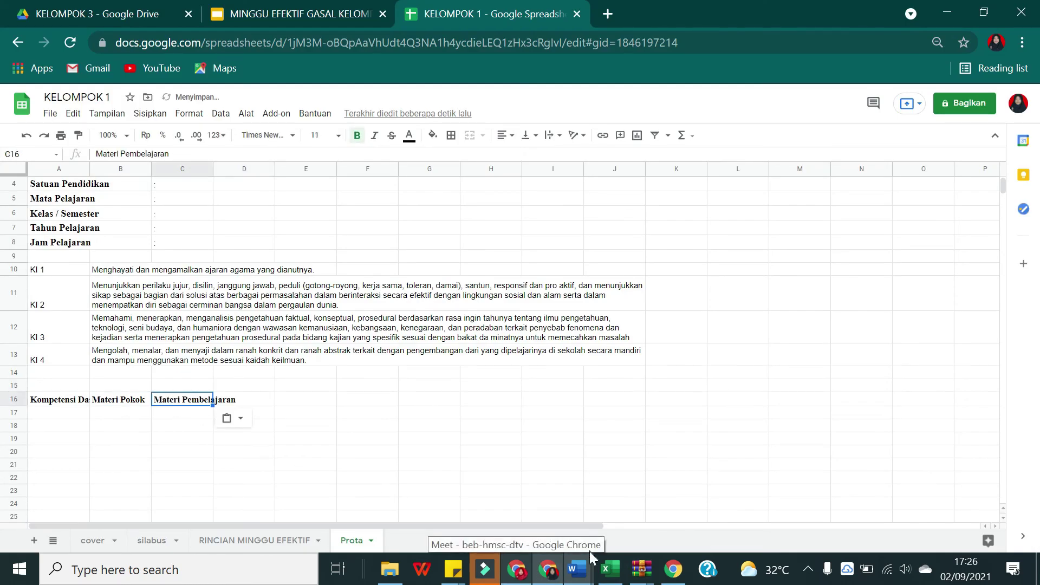
# Step: Paste the Waktu header into D16 and start typing Ket in E16
pyautogui.moveTo(577, 569)
pyautogui.click(558, 515)
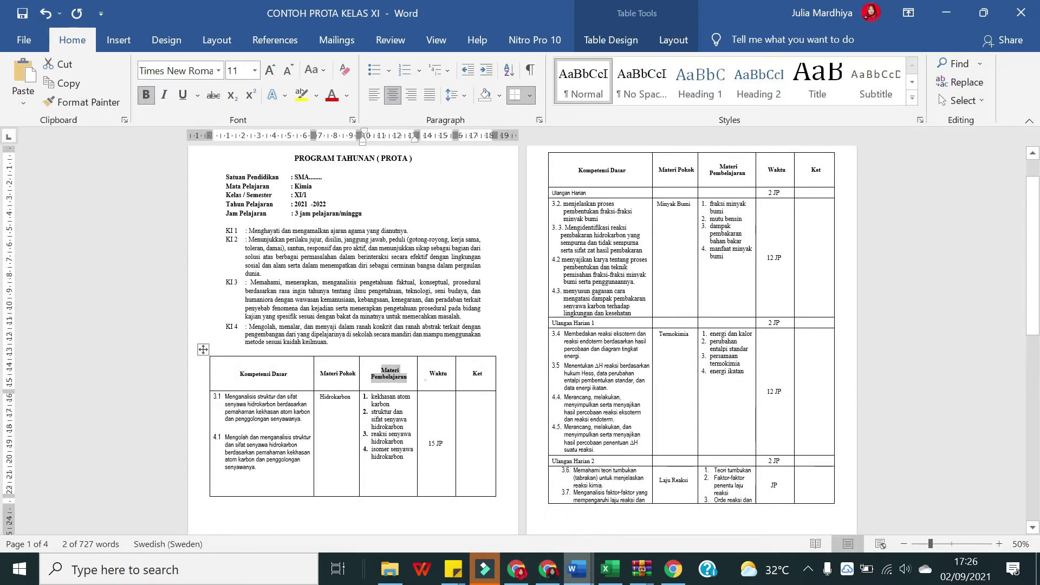
pyautogui.doubleClick(438, 374)
pyautogui.hotkey('ctrl', 'c')
pyautogui.moveTo(548, 569)
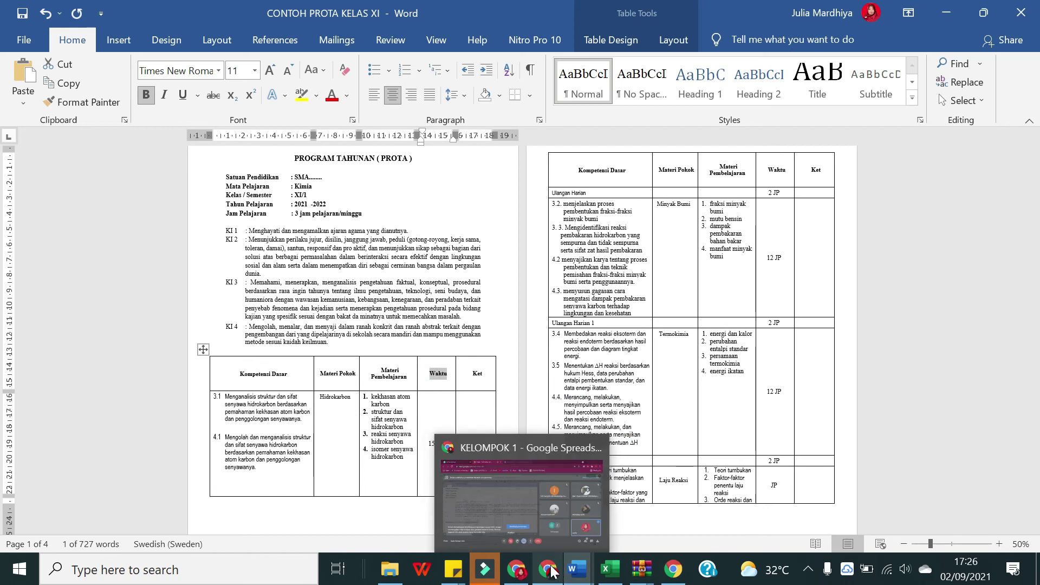
pyautogui.click(574, 504)
pyautogui.click(246, 401)
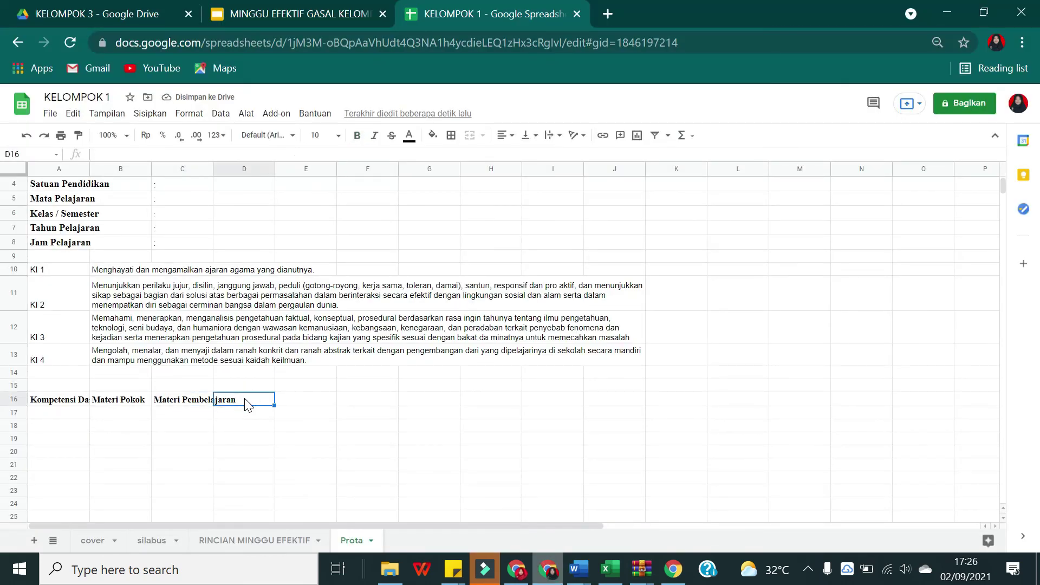
pyautogui.hotkey('ctrl', 'v')
pyautogui.click(312, 399)
pyautogui.write('kET')
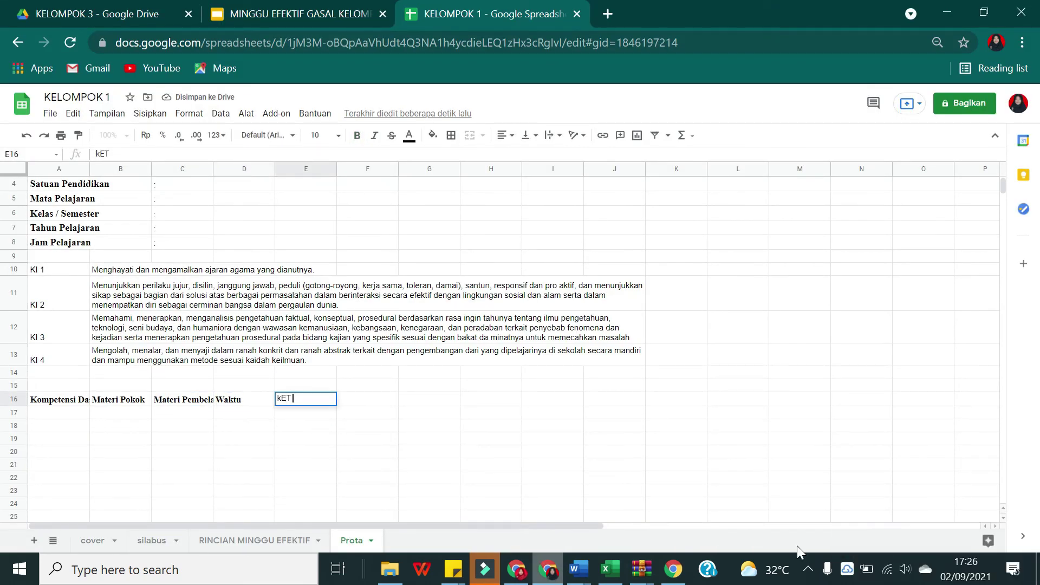
pyautogui.click(302, 398)
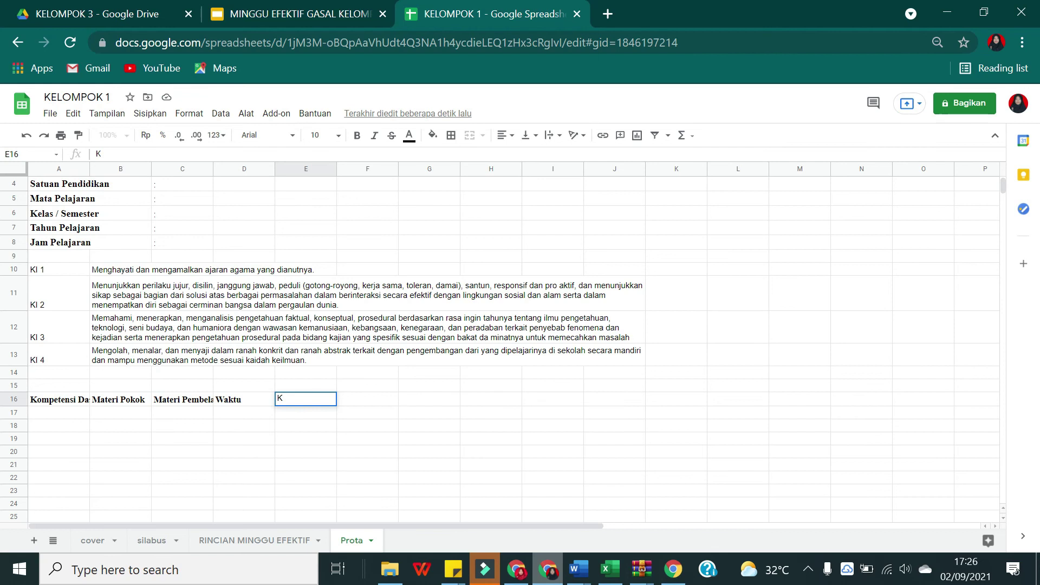
# Step: Commit the Ket header, then try widening column A and undo it
pyautogui.click(232, 421)
pyautogui.click(84, 399)
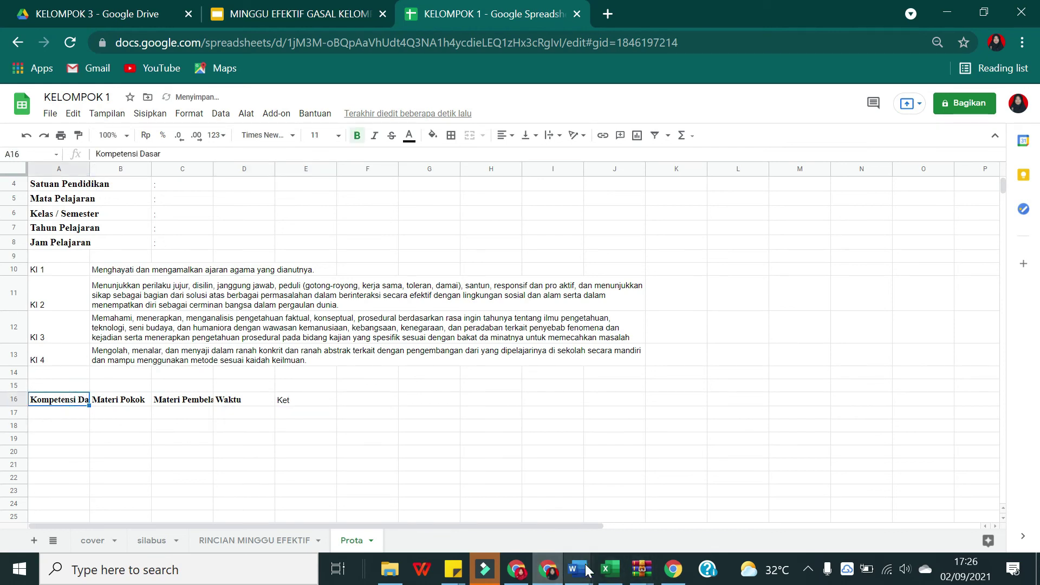
pyautogui.click(553, 536)
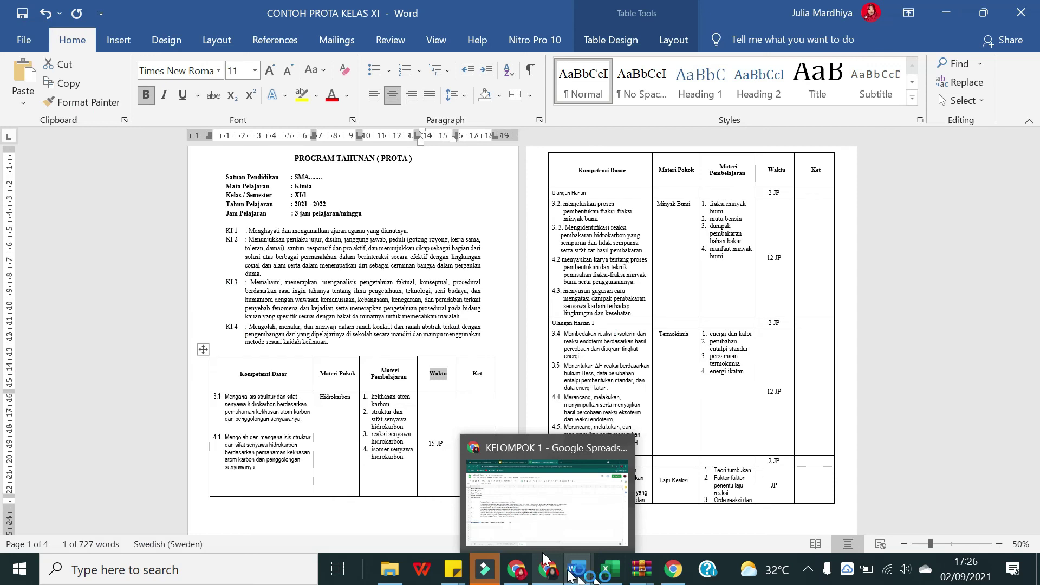
pyautogui.click(548, 569)
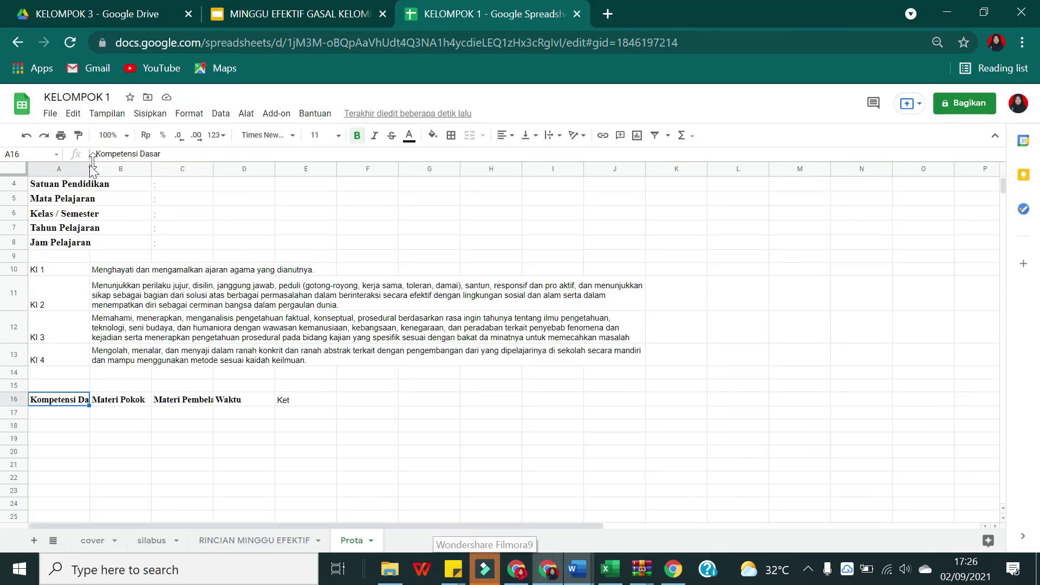
pyautogui.moveTo(93, 161); pyautogui.dragTo(211, 177)
pyautogui.click(282, 428)
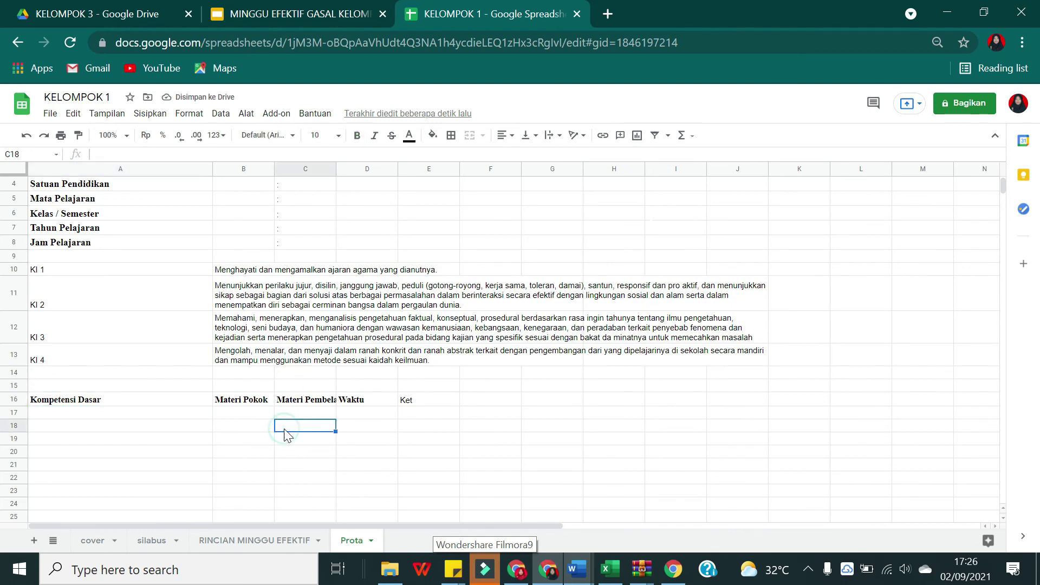
pyautogui.hotkey('ctrl', 'z')
# Step: Move the Materi Pokok–Ket headings from B16:E16 so they start at D16
pyautogui.click(120, 403)
pyautogui.moveTo(120, 404); pyautogui.dragTo(293, 404)
pyautogui.moveTo(114, 411); pyautogui.dragTo(198, 406)
pyautogui.click(175, 438)
pyautogui.moveTo(130, 410); pyautogui.dragTo(282, 407)
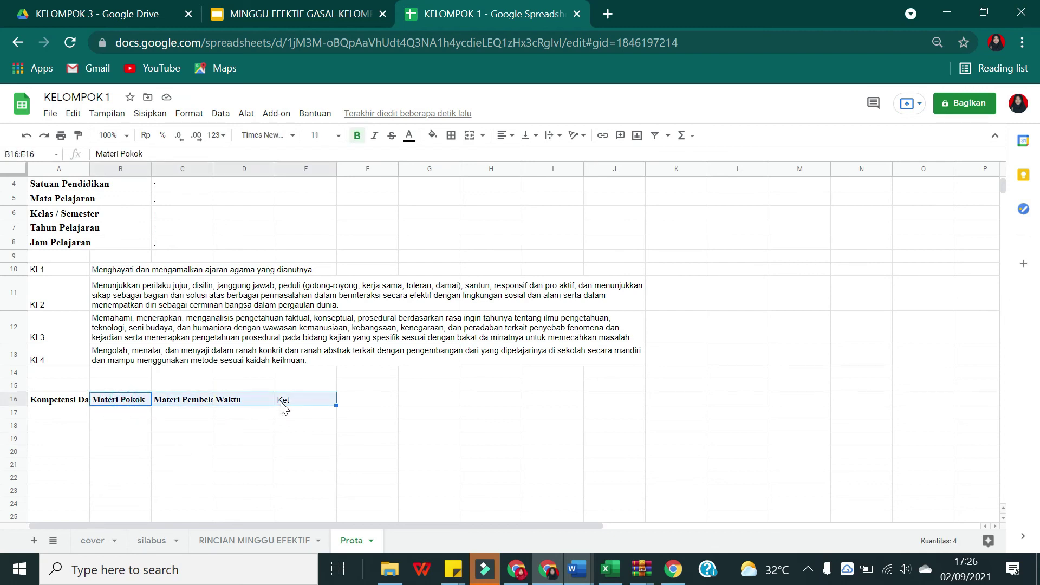
pyautogui.click(171, 404)
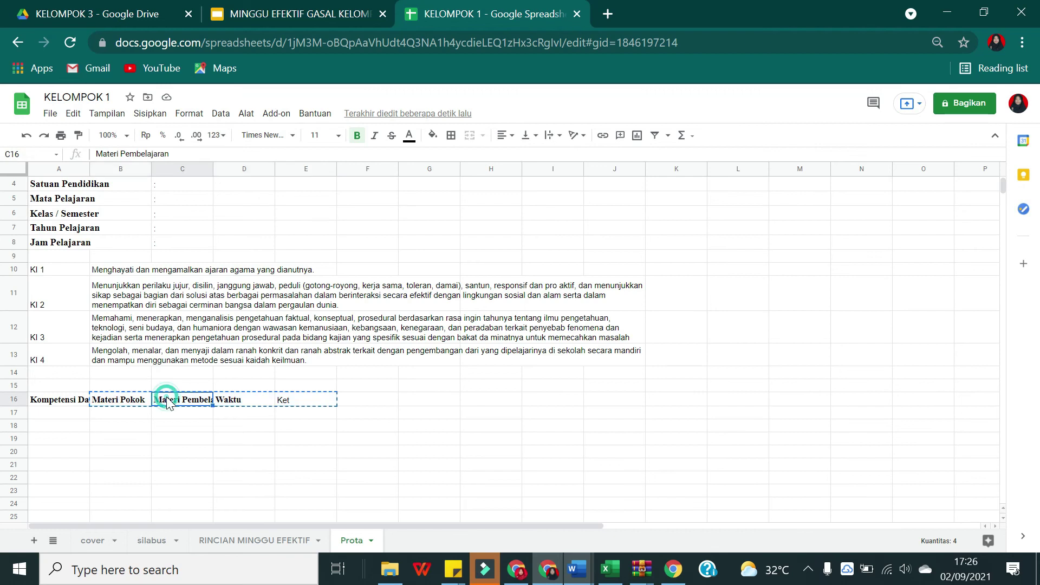
pyautogui.click(243, 406)
pyautogui.hotkey('ctrl', 'v')
pyautogui.click(300, 446)
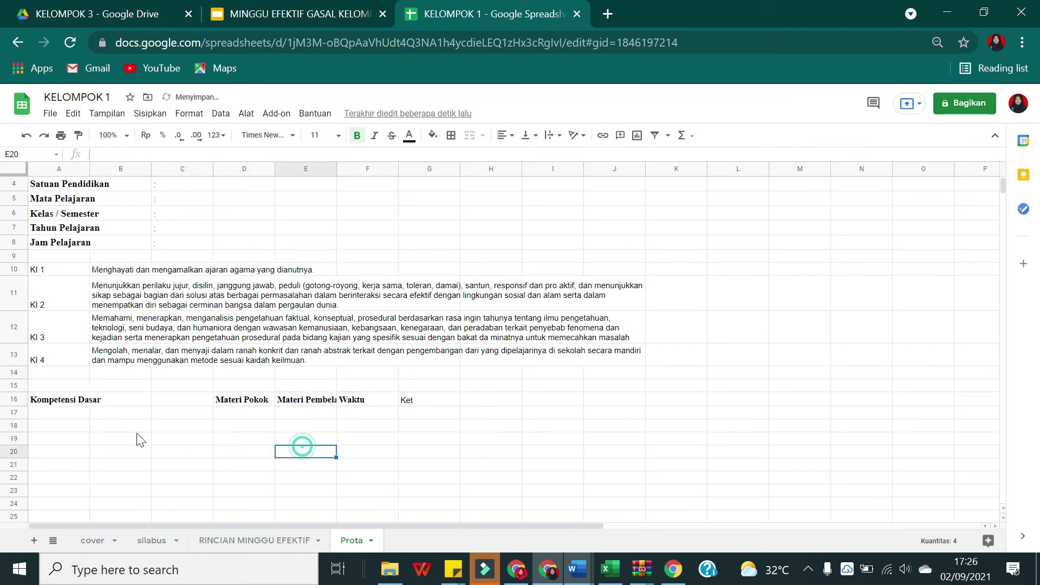
# Step: Merge A16:C16 into one Kompetensi Dasar heading cell
pyautogui.moveTo(70, 409); pyautogui.dragTo(187, 404)
pyautogui.click(469, 135)
pyautogui.scroll(-3, 246, 460)
pyautogui.click(328, 340)
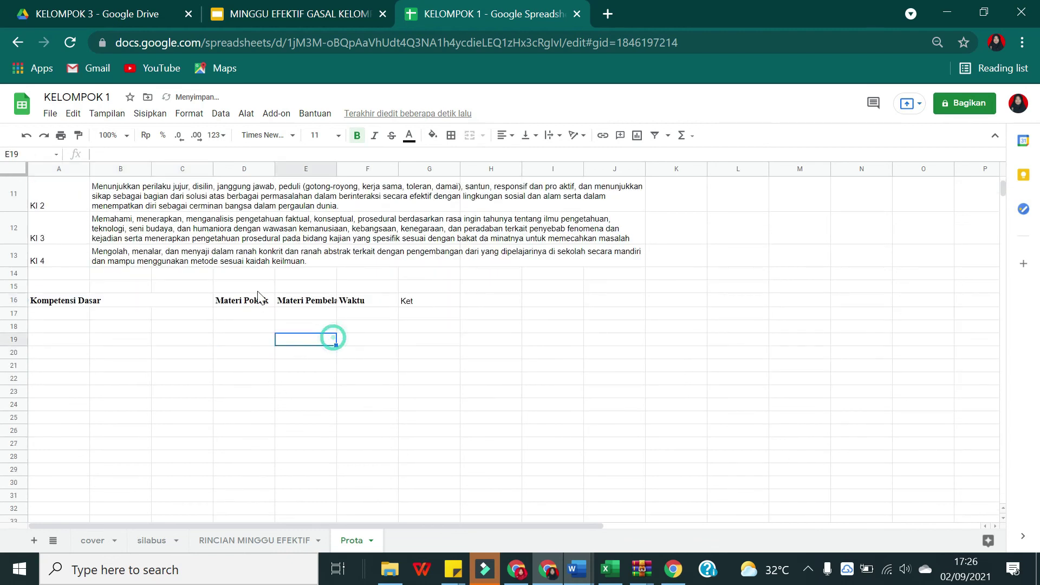
# Step: Widen columns D and E to fit Materi Pokok and Materi Pembelajaran
pyautogui.click(256, 298)
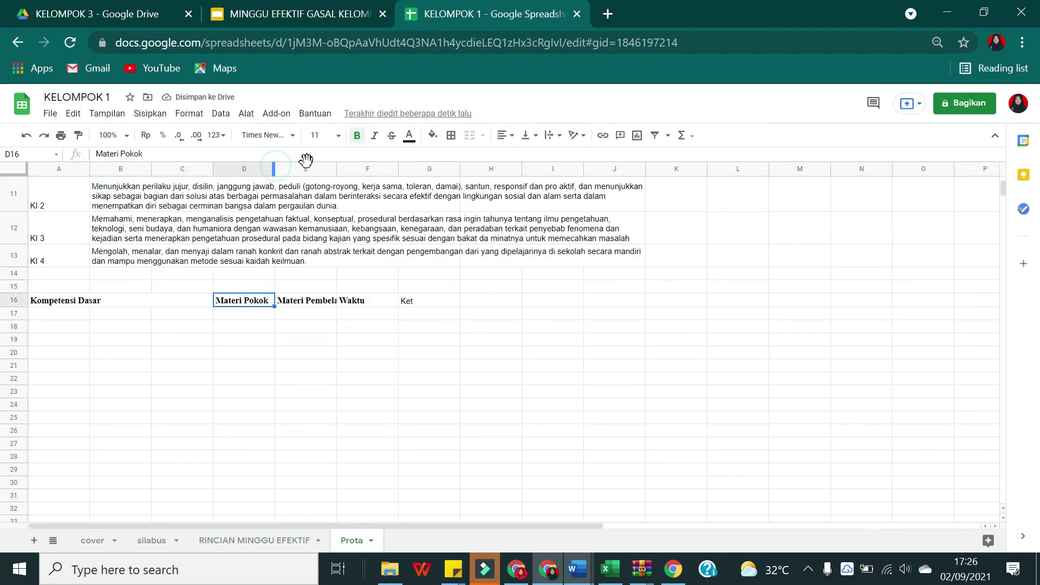
pyautogui.keyDown('shift'); pyautogui.click(304, 166); pyautogui.keyUp('shift')
pyautogui.click(367, 404)
pyautogui.scroll(2, 316, 342)
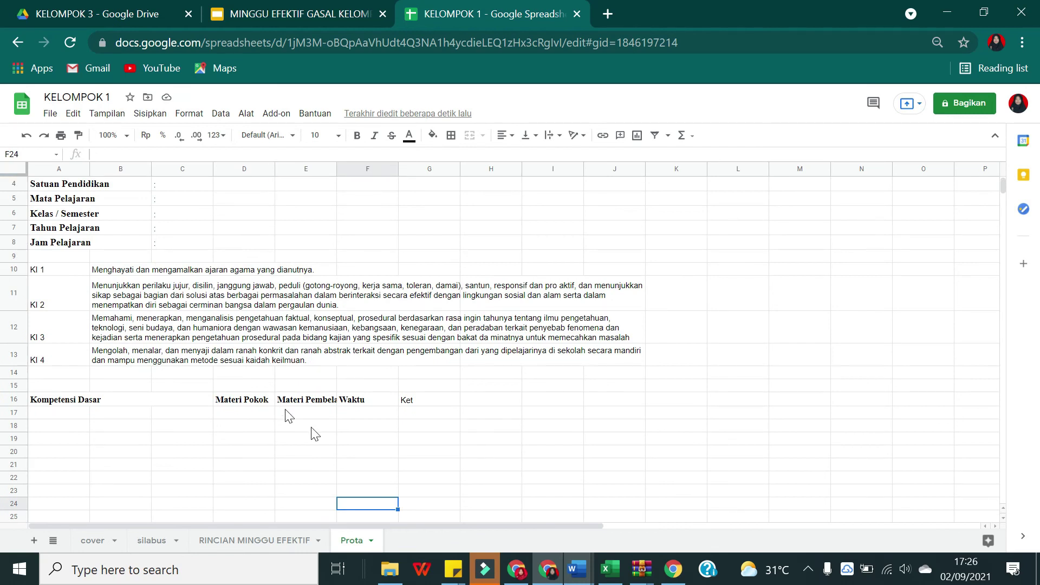
pyautogui.click(260, 399)
pyautogui.moveTo(273, 171); pyautogui.dragTo(413, 187)
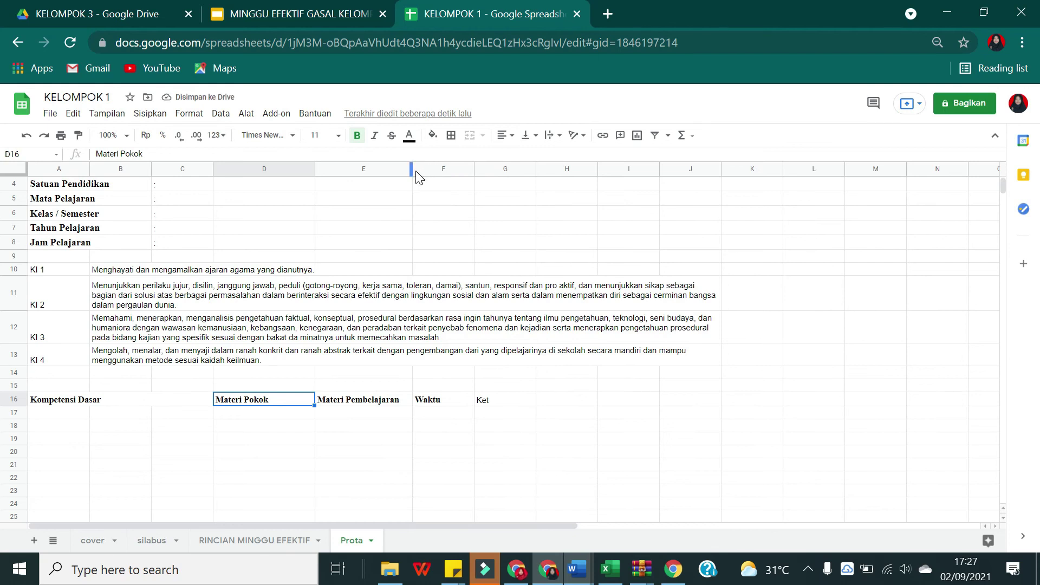
pyautogui.moveTo(411, 171); pyautogui.dragTo(436, 187)
pyautogui.scroll(-3, 54, 331)
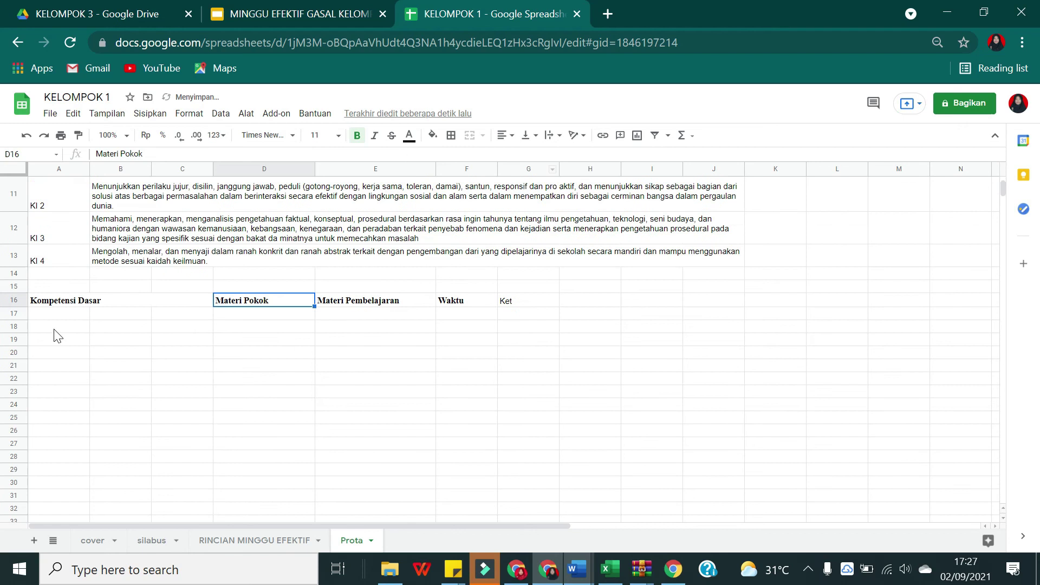
# Step: Merge A17:C17 and fill the merged cell down to row 29
pyautogui.click(118, 301)
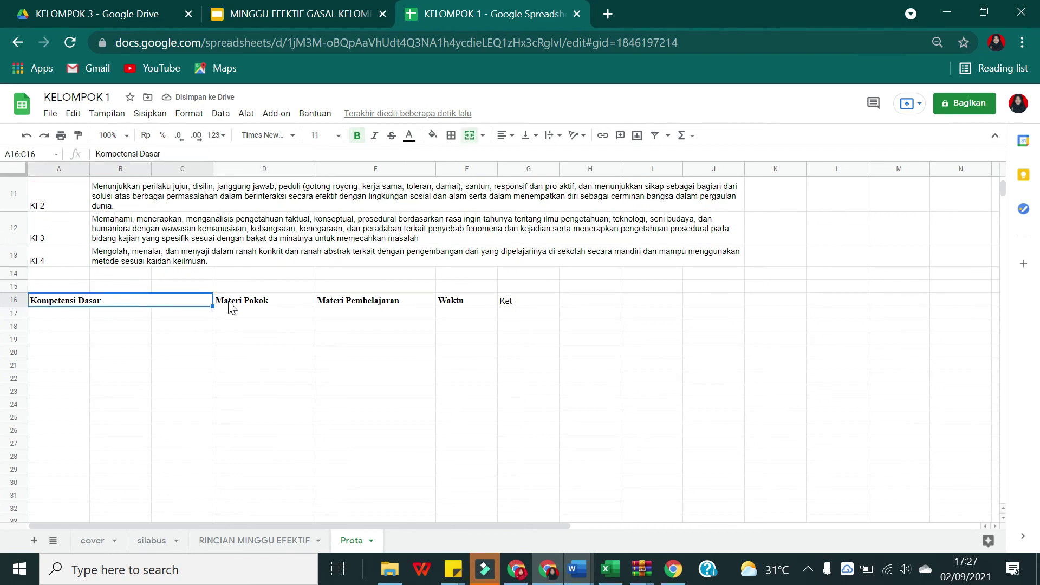
pyautogui.click(191, 317)
pyautogui.click(69, 318)
pyautogui.keyDown('shift'); pyautogui.click(171, 316); pyautogui.keyUp('shift')
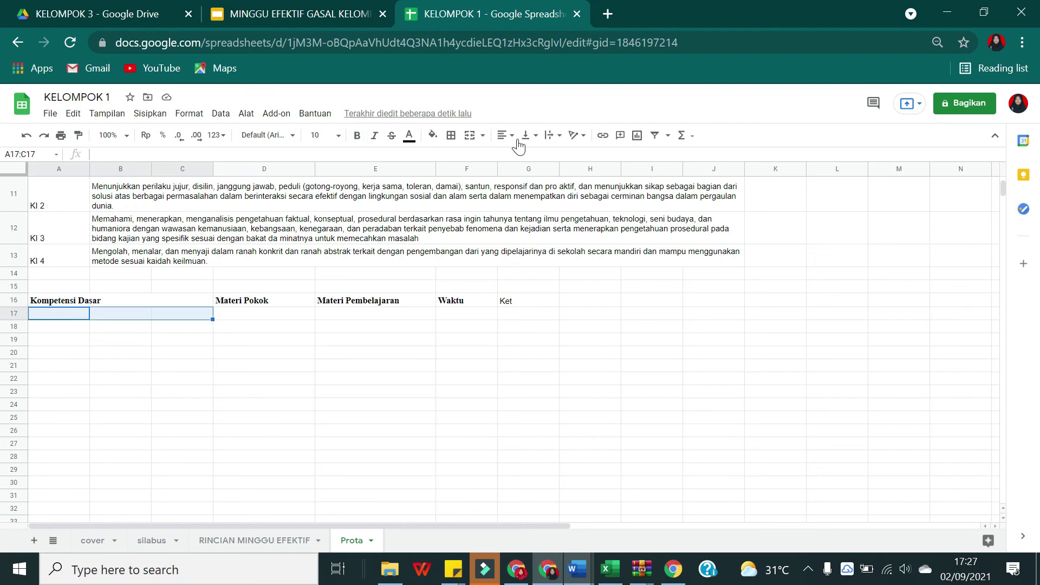
pyautogui.click(470, 135)
pyautogui.click(222, 336)
pyautogui.click(172, 311)
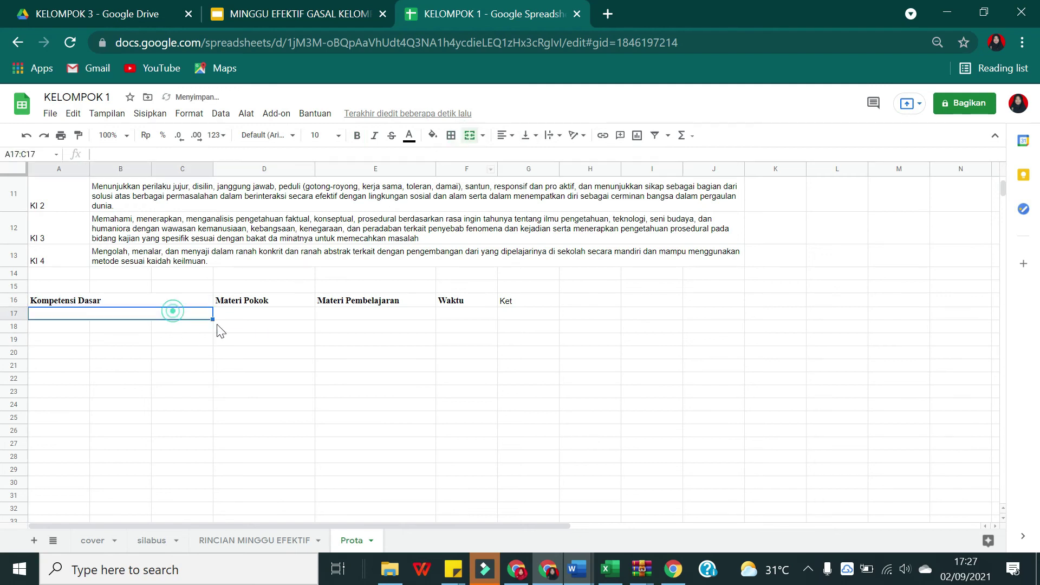
pyautogui.moveTo(213, 320); pyautogui.dragTo(215, 482)
pyautogui.click(278, 431)
# Step: Apply all borders to the table range A16:G29
pyautogui.moveTo(38, 306); pyautogui.dragTo(530, 471)
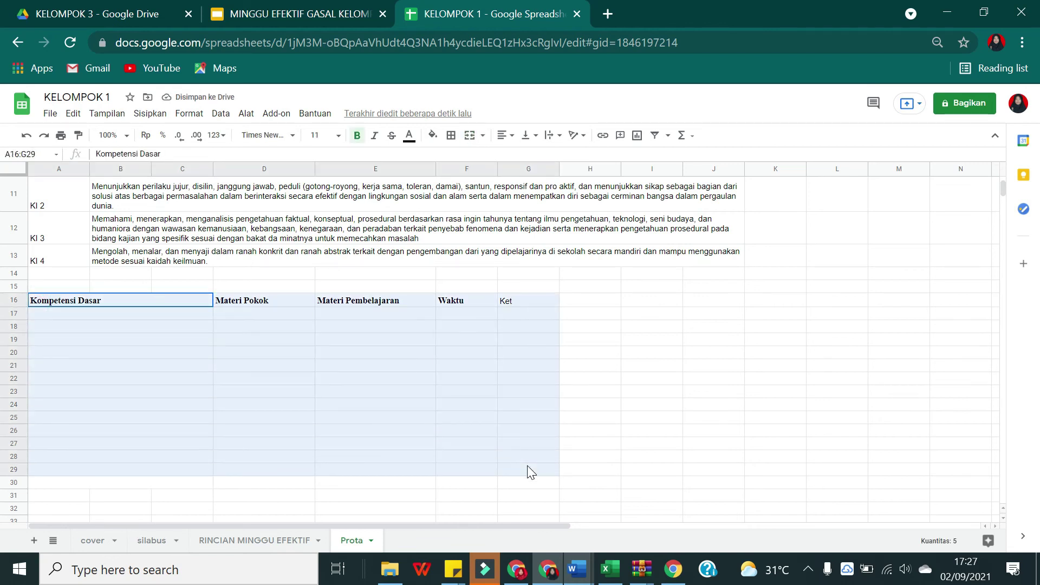
pyautogui.click(451, 136)
pyautogui.click(454, 162)
pyautogui.click(278, 382)
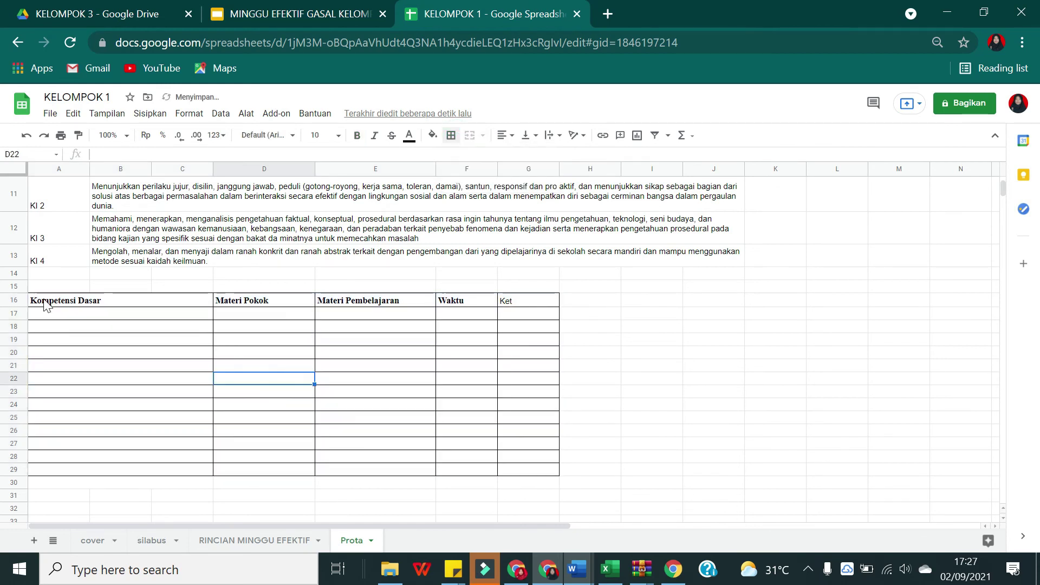
# Step: Centre the row 16 headings and make them bold, including Ket
pyautogui.moveTo(43, 301); pyautogui.dragTo(512, 295)
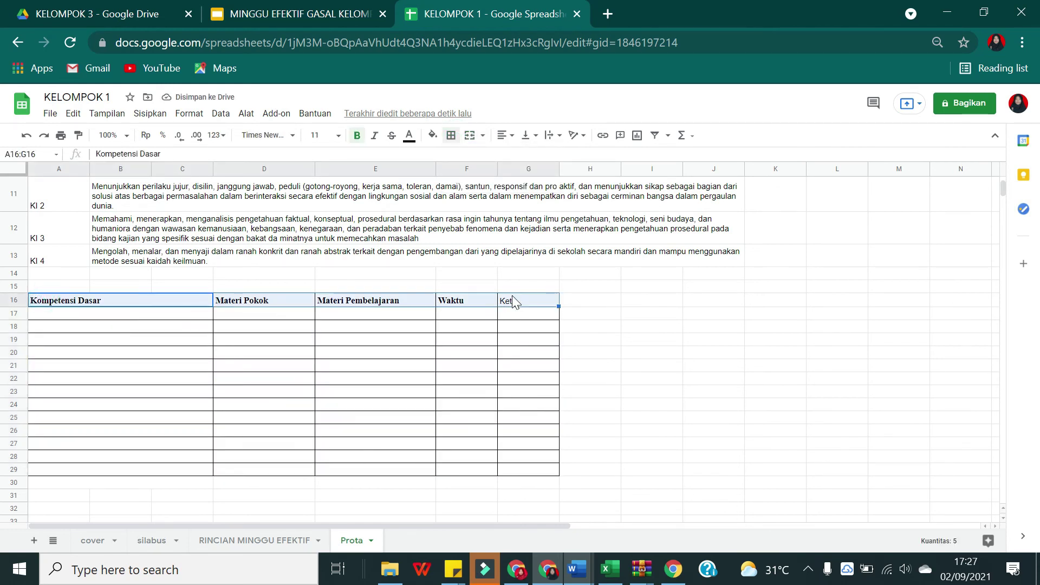
pyautogui.click(512, 135)
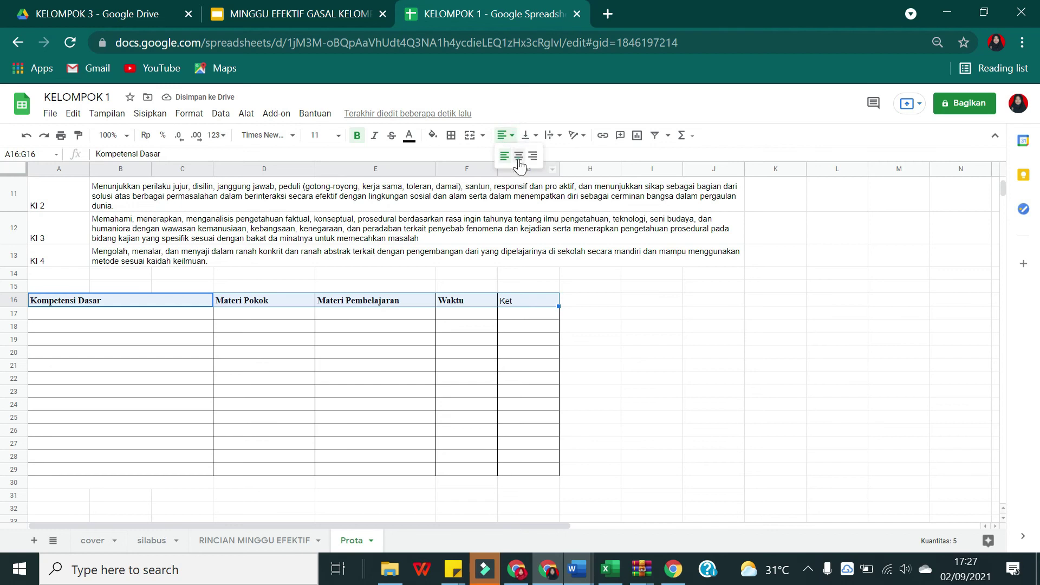
pyautogui.click(518, 157)
pyautogui.click(241, 392)
pyautogui.moveTo(69, 304); pyautogui.dragTo(466, 340)
pyautogui.moveTo(556, 398); pyautogui.dragTo(555, 477)
pyautogui.hotkey('ctrl', 'b')
pyautogui.hotkey('ctrl', 'b')
pyautogui.click(471, 382)
pyautogui.scroll(3, 328, 379)
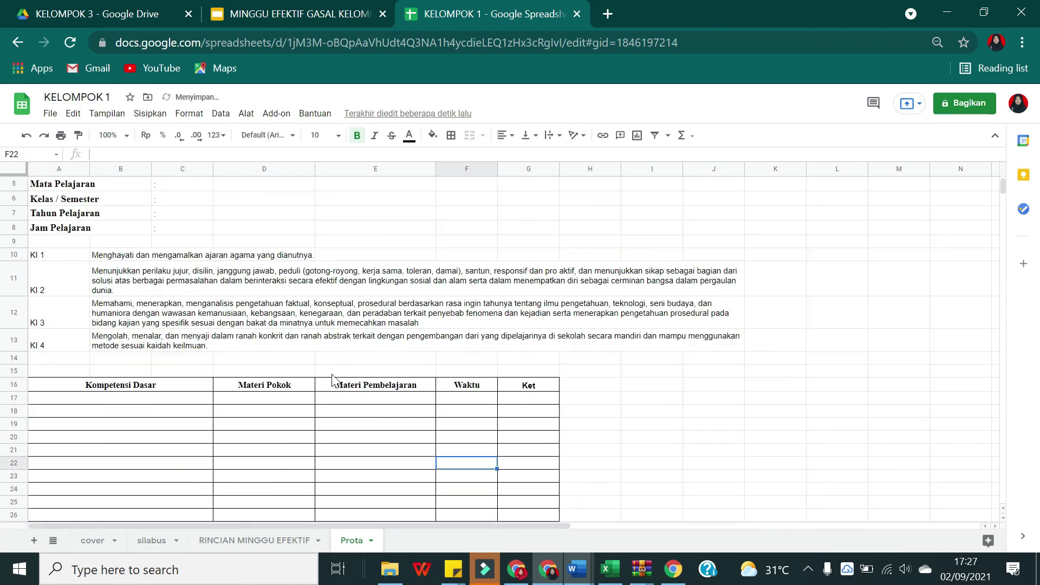
# Step: Unmerge the KI 2 and KI 3 statement cells
pyautogui.click(154, 275)
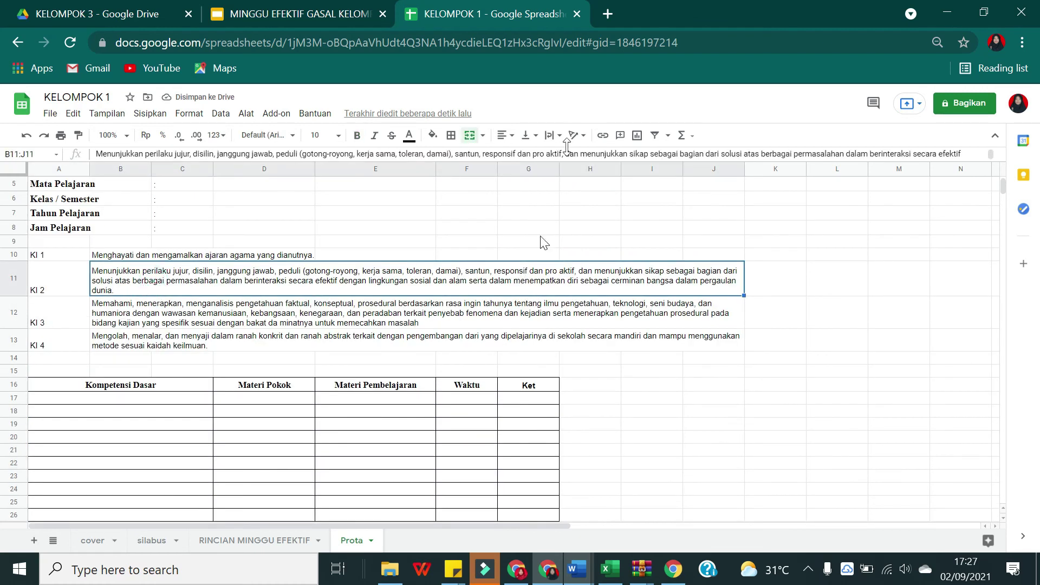
pyautogui.click(469, 137)
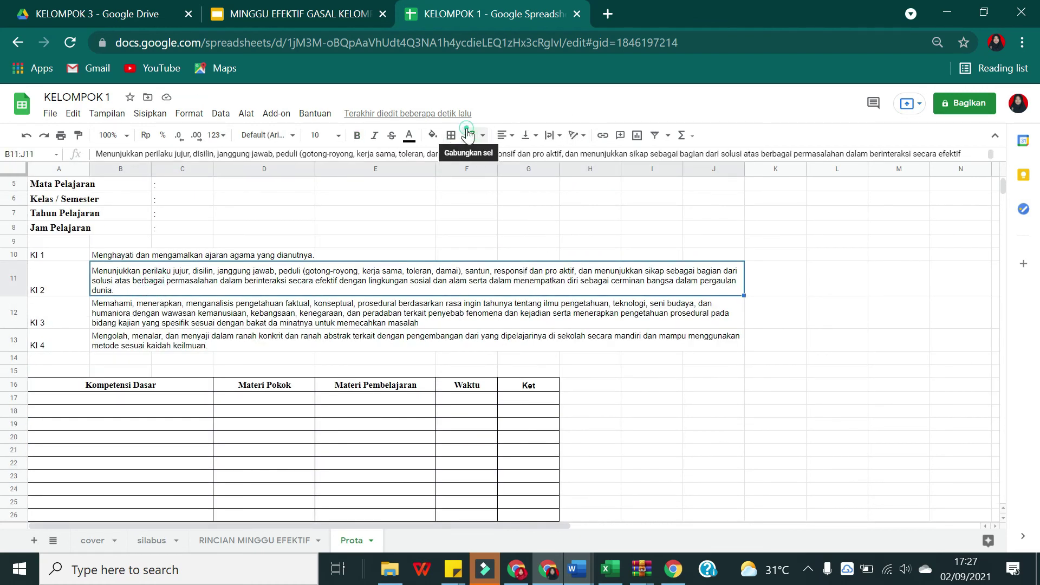
pyautogui.click(162, 319)
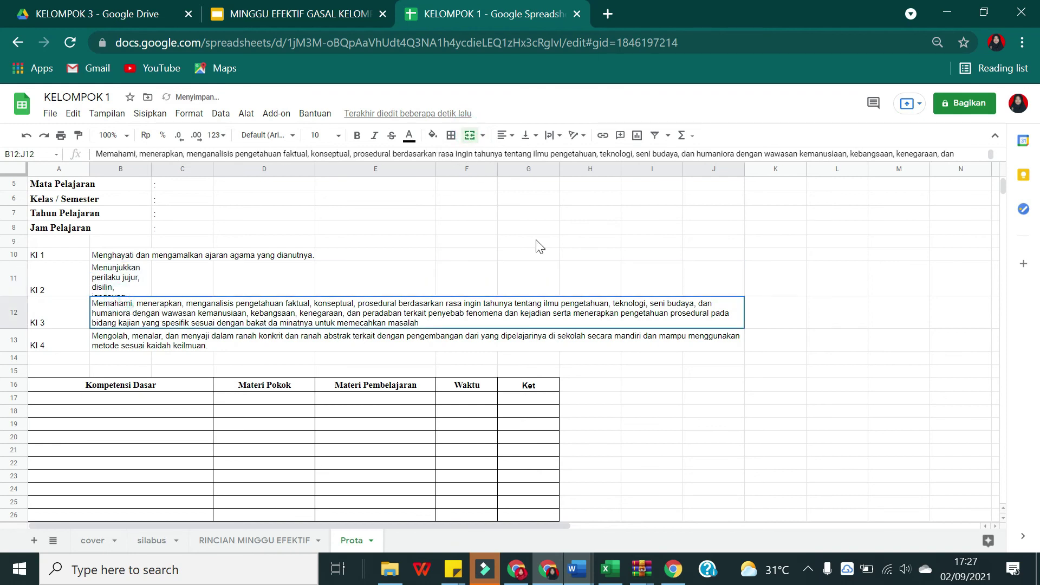
pyautogui.click(483, 135)
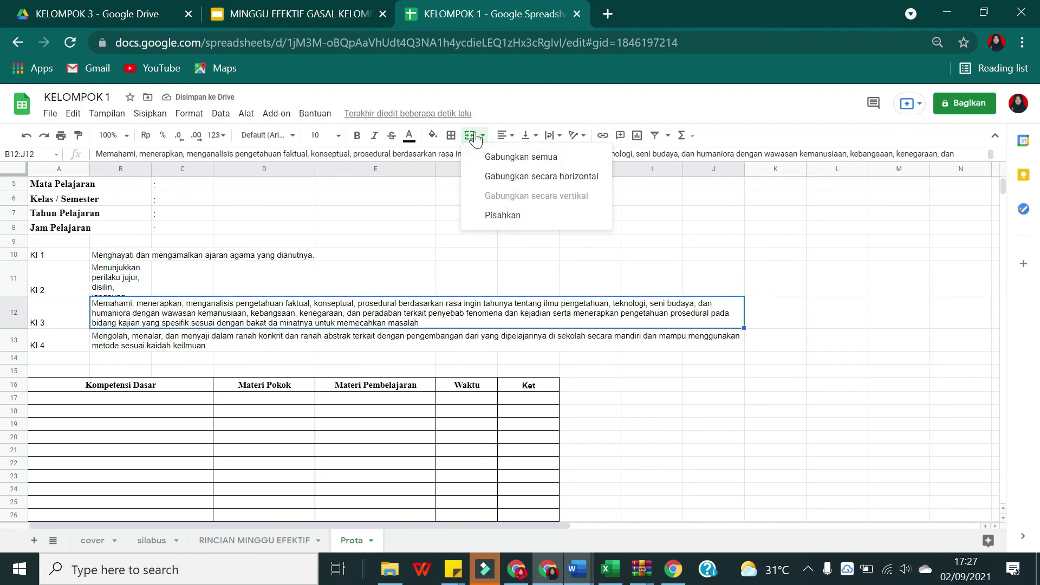
pyautogui.click(469, 136)
pyautogui.click(469, 137)
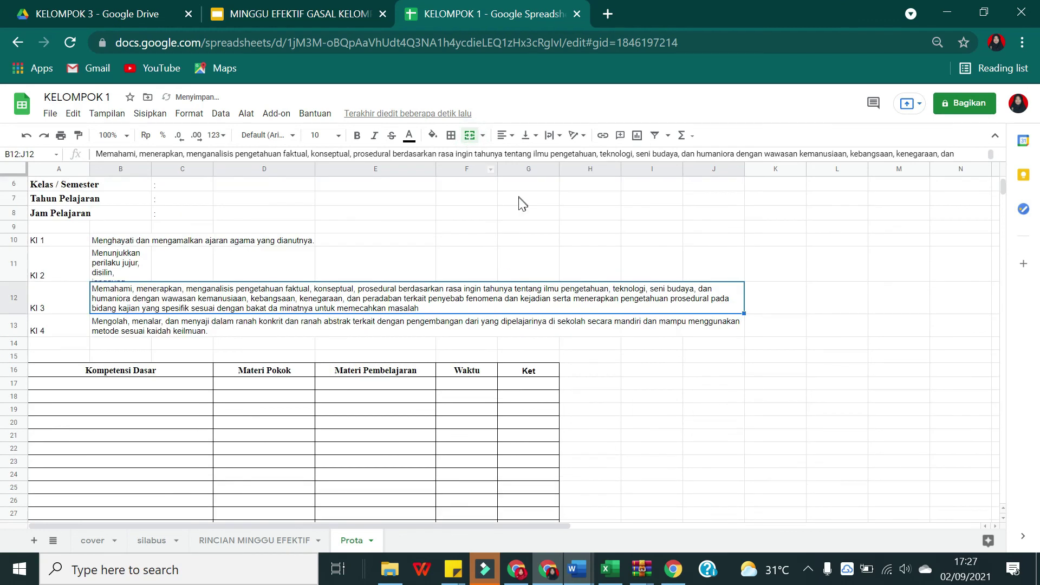
pyautogui.click(519, 288)
pyautogui.click(469, 136)
pyautogui.click(124, 326)
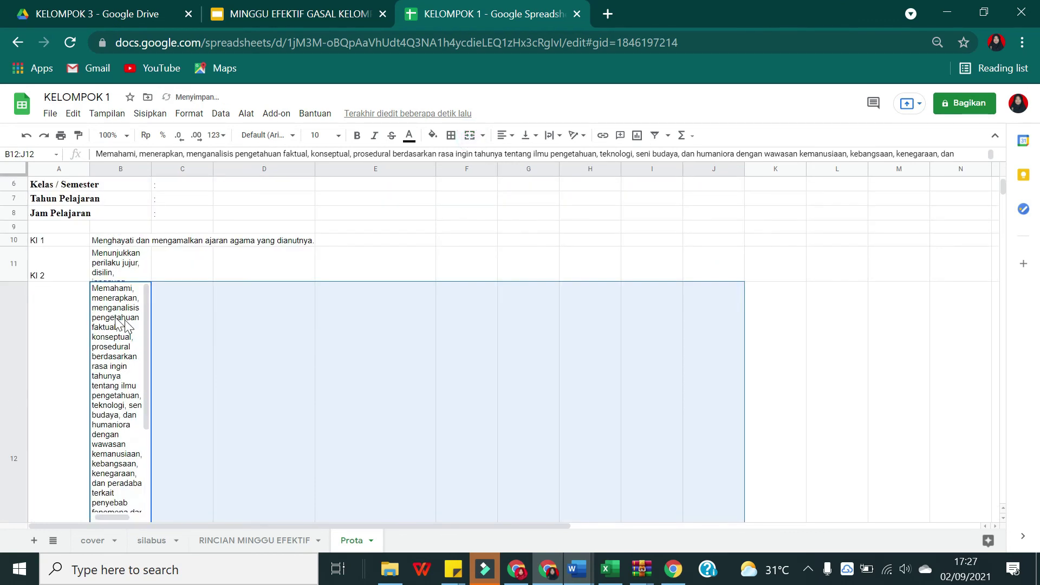
pyautogui.click(241, 347)
# Step: Merge the KI 3 statement across B12:G12 and KI 2 across B11:G11
pyautogui.moveTo(130, 330); pyautogui.dragTo(512, 324)
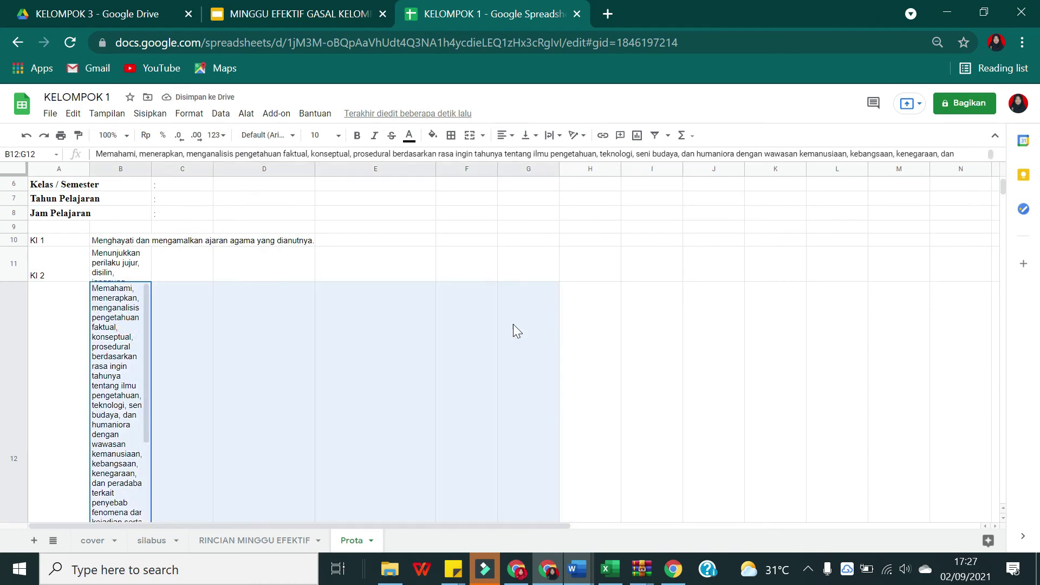
pyautogui.click(469, 136)
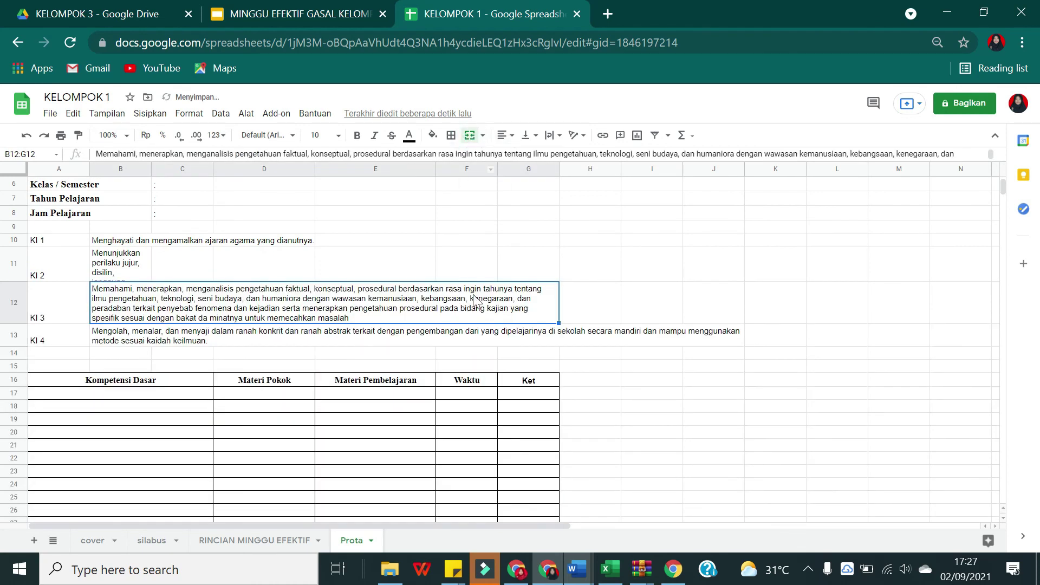
pyautogui.moveTo(119, 265); pyautogui.dragTo(509, 267)
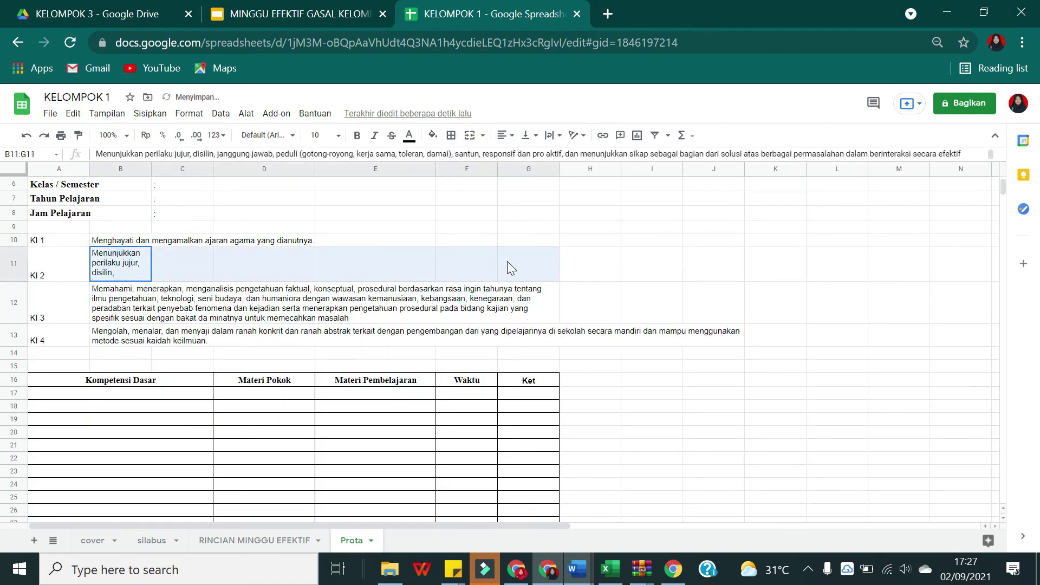
pyautogui.click(469, 136)
# Step: Unmerge the KI 4 statement and re-merge it across B13:G13
pyautogui.click(150, 316)
pyautogui.moveTo(149, 316); pyautogui.dragTo(127, 339)
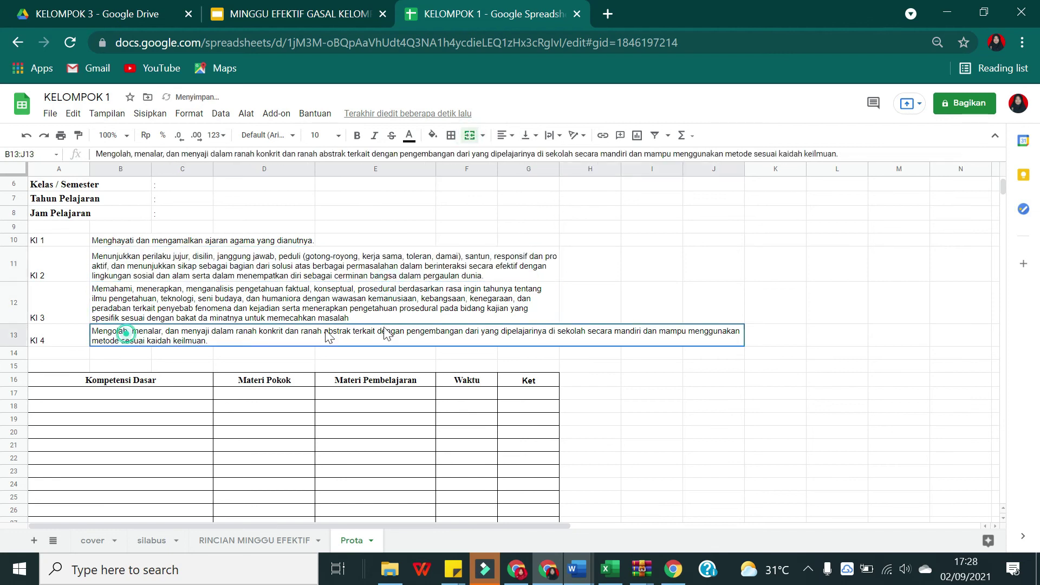
pyautogui.click(487, 336)
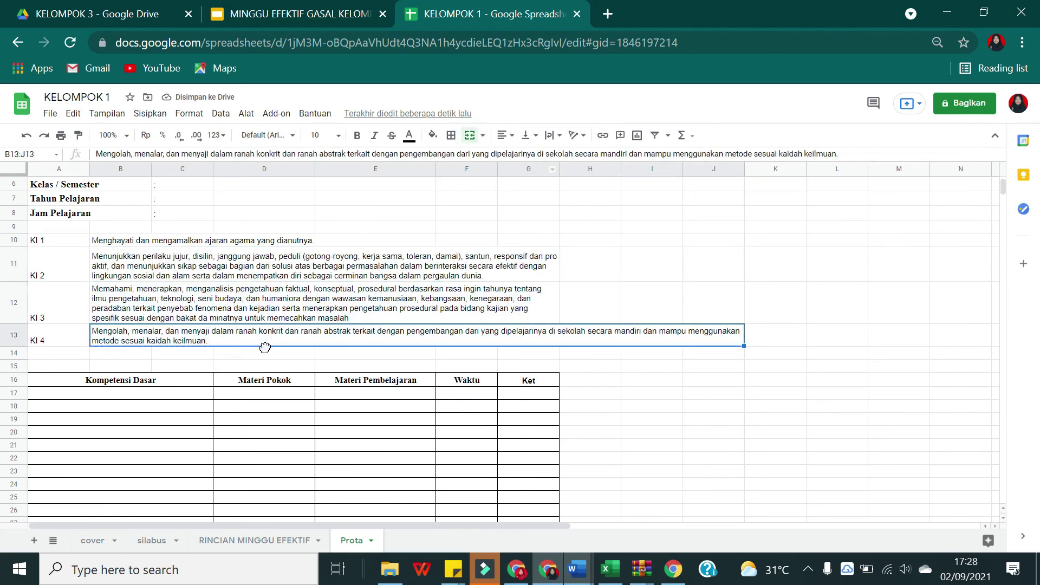
pyautogui.click(482, 135)
pyautogui.click(491, 220)
pyautogui.moveTo(130, 367); pyautogui.dragTo(520, 369)
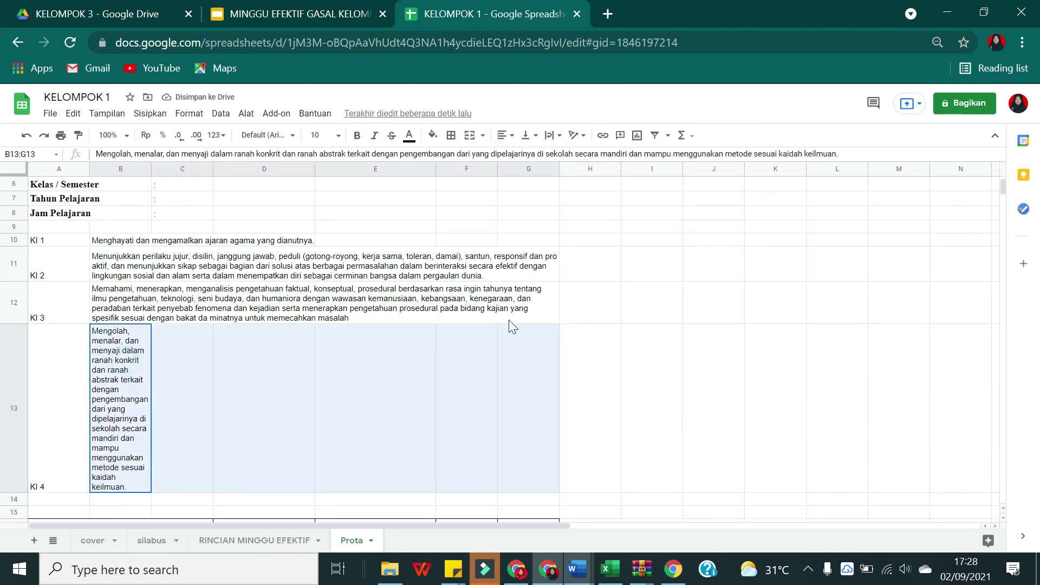
pyautogui.click(469, 135)
pyautogui.click(537, 300)
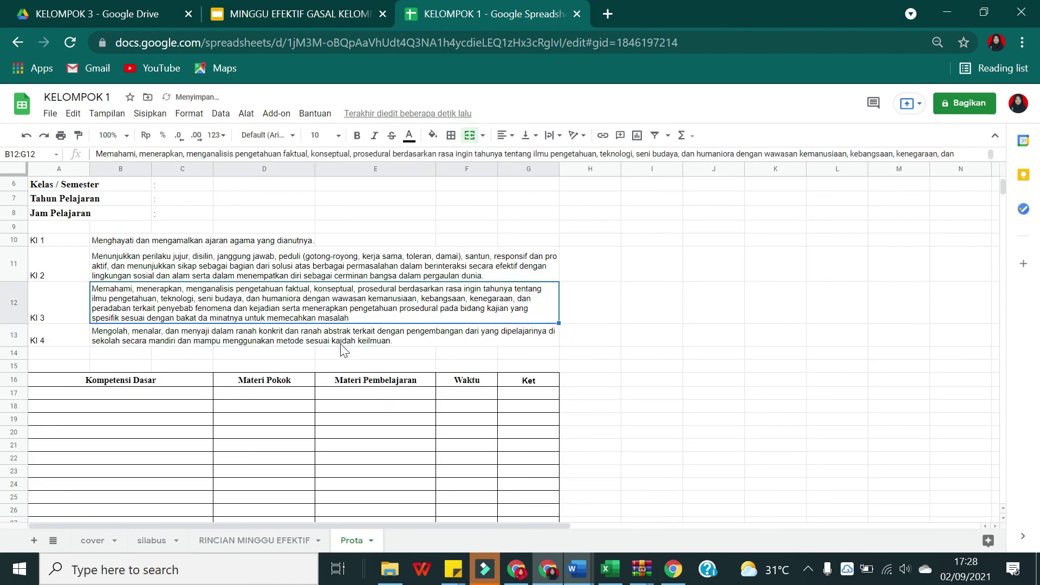
pyautogui.scroll(-2, 379, 369)
pyautogui.scroll(1, 596, 364)
pyautogui.scroll(-1, 601, 365)
pyautogui.scroll(4, 606, 368)
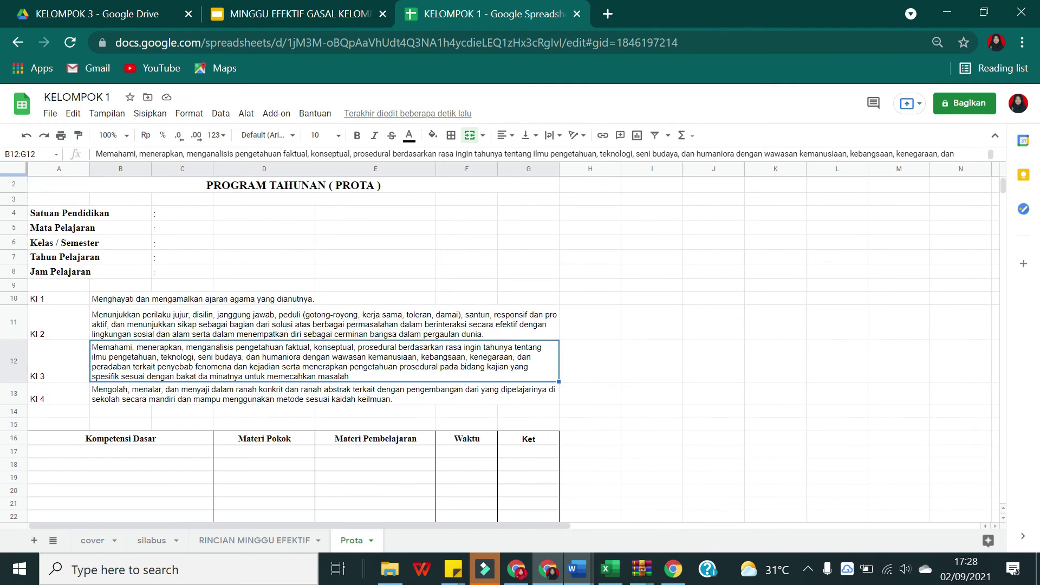
# Step: Give anyone with the link Editor access to KELOMPOK 1 and copy the link
pyautogui.click(965, 108)
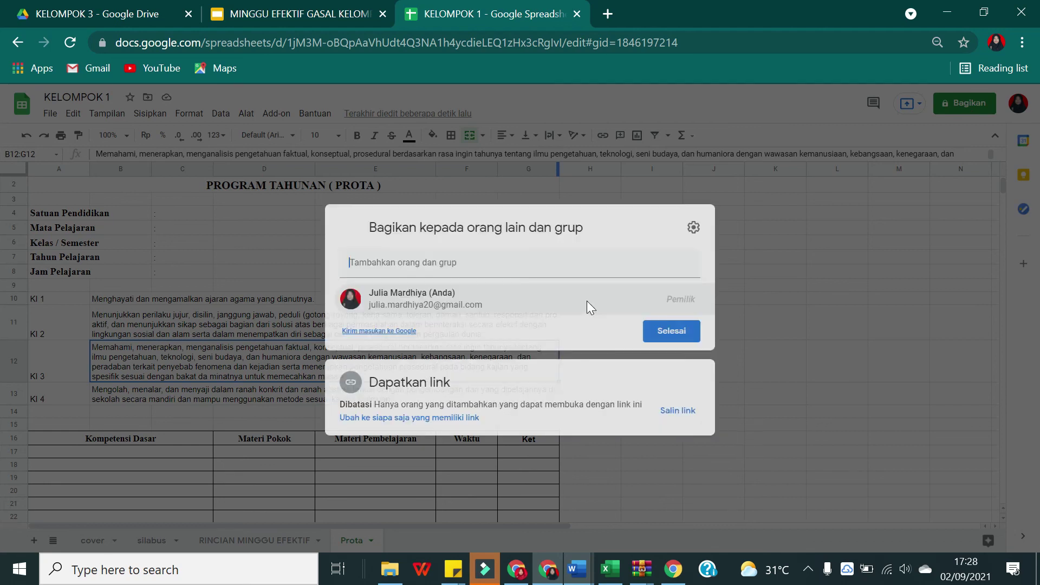
pyautogui.click(407, 418)
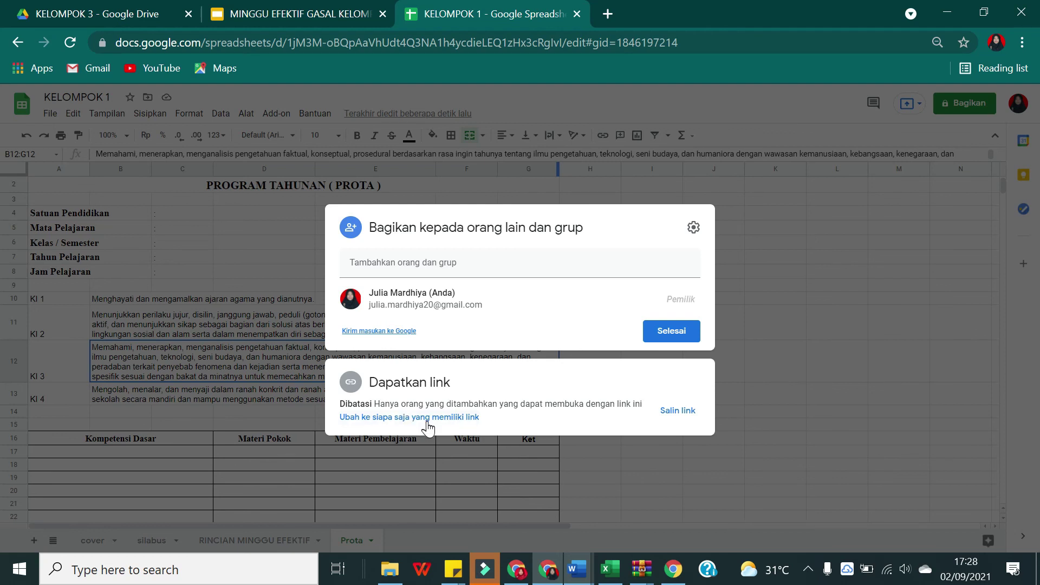
pyautogui.click(429, 418)
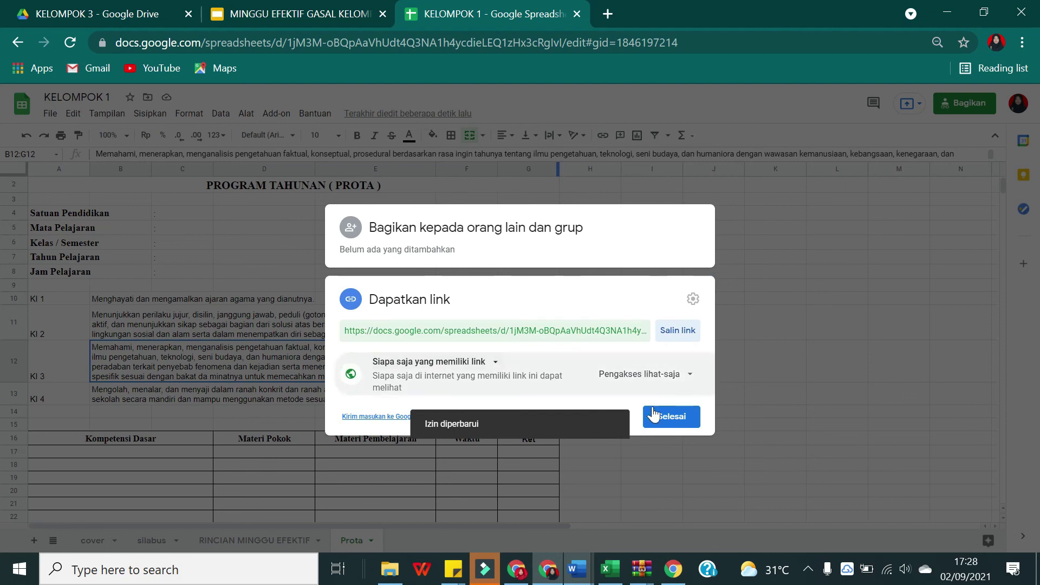
pyautogui.click(650, 379)
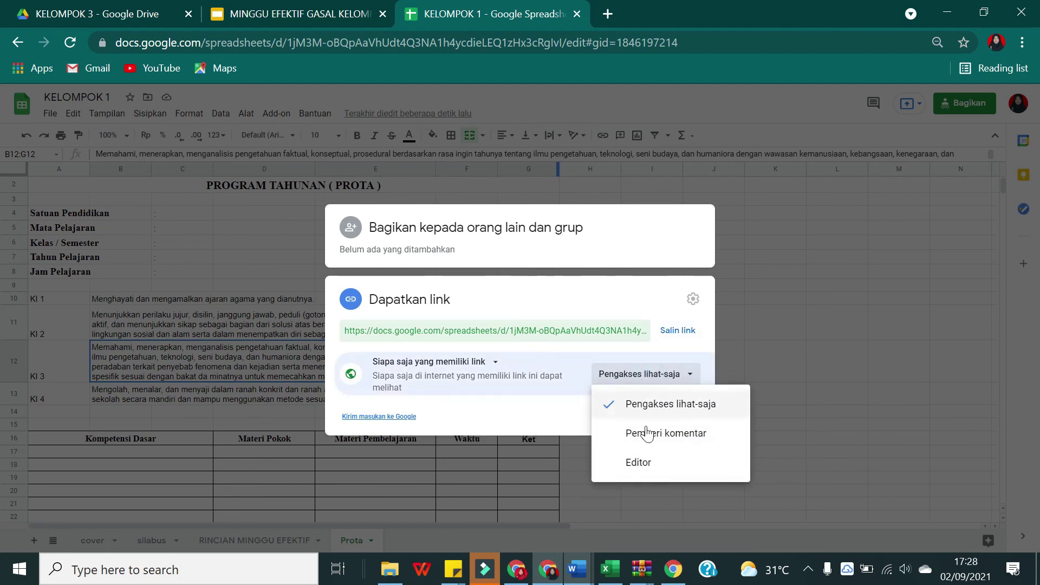
pyautogui.click(646, 459)
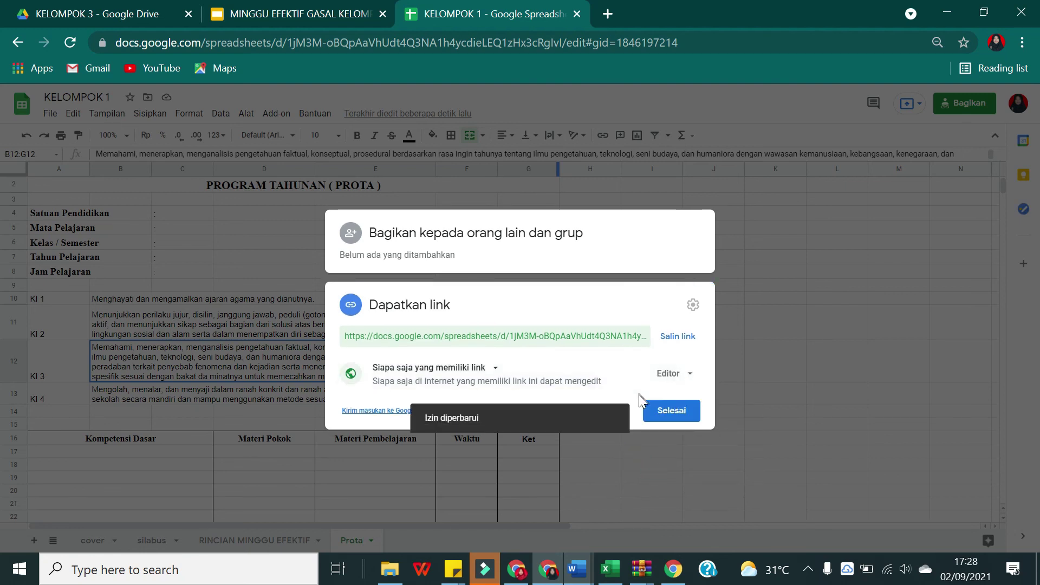
pyautogui.click(678, 336)
pyautogui.click(673, 414)
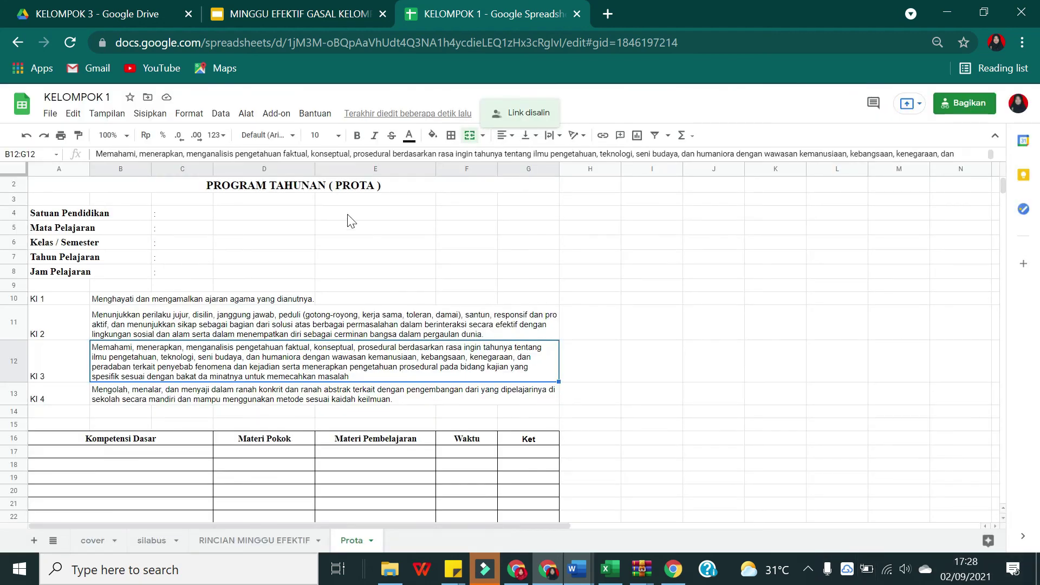
pyautogui.click(111, 8)
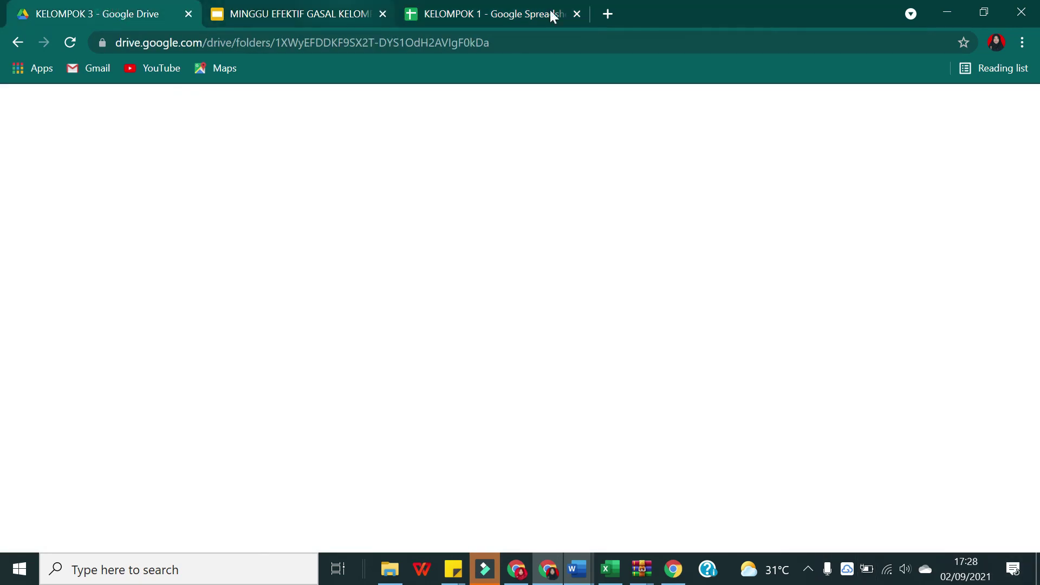
pyautogui.click(509, 6)
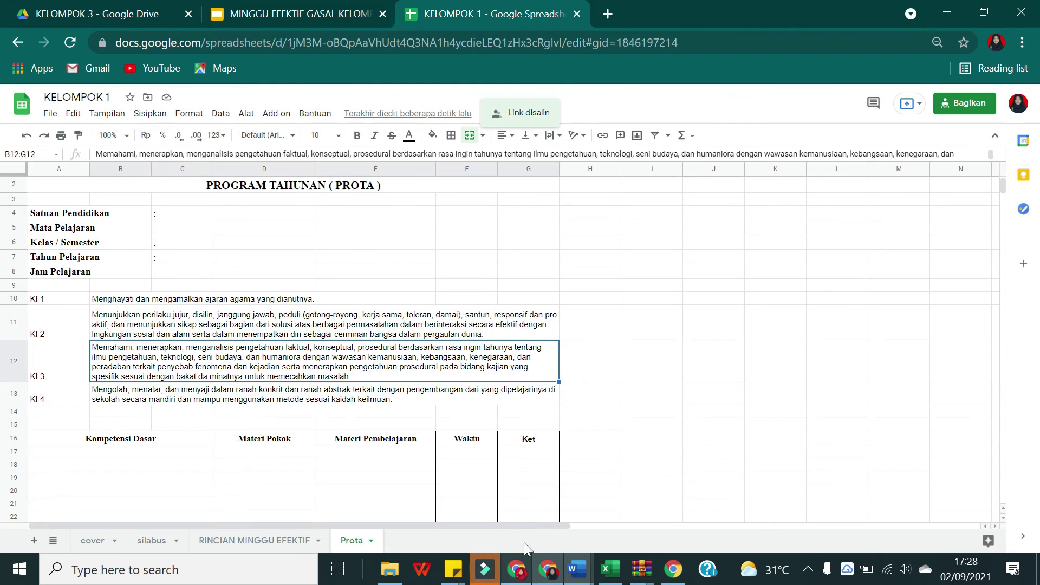
# Step: Stop presenting in Google Meet and move over to WhatsApp Web's chats
pyautogui.click(514, 572)
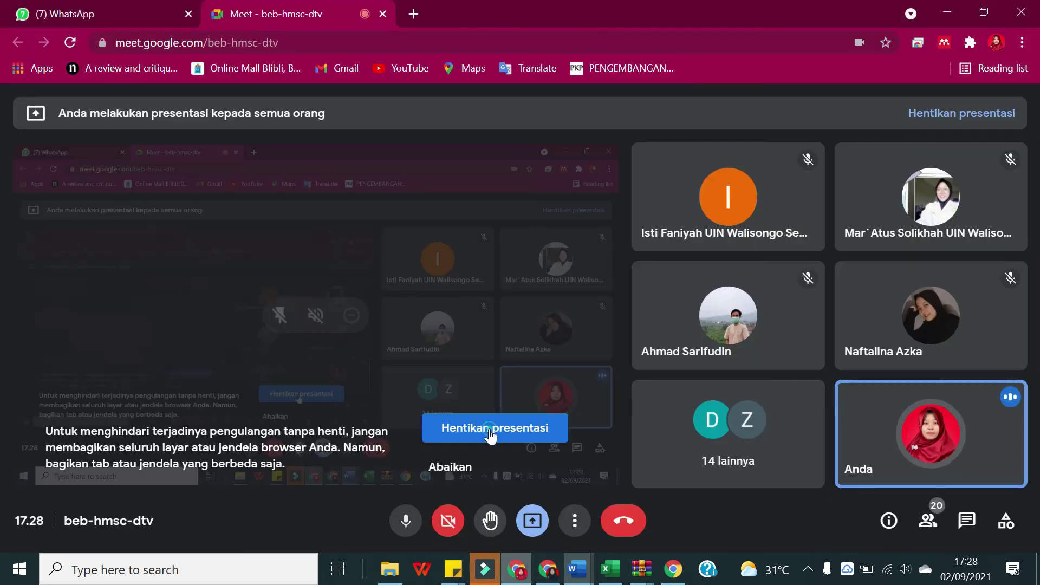
pyautogui.click(491, 435)
pyautogui.click(81, 11)
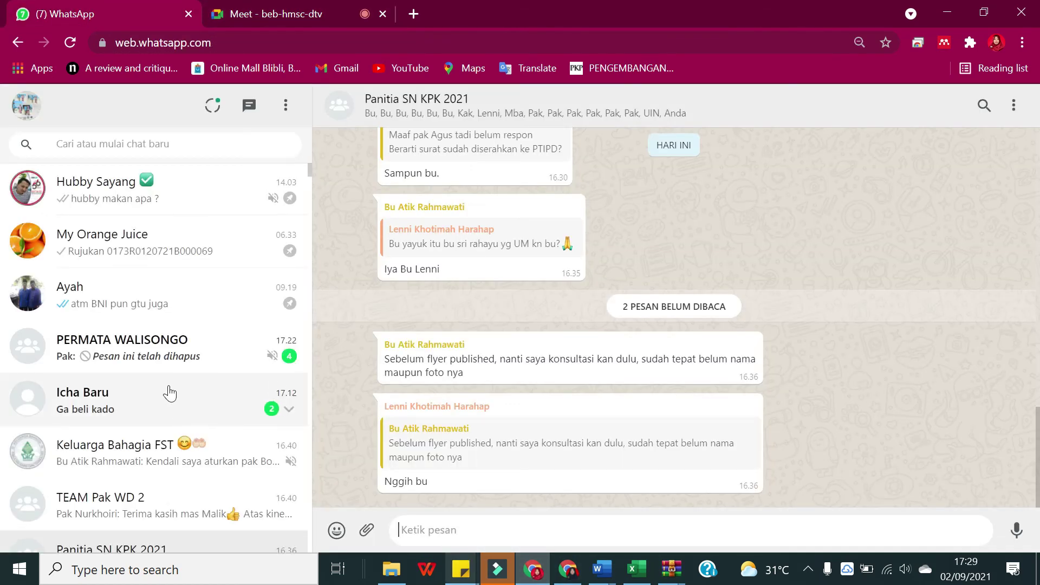
pyautogui.scroll(-2, 167, 422)
pyautogui.click(187, 386)
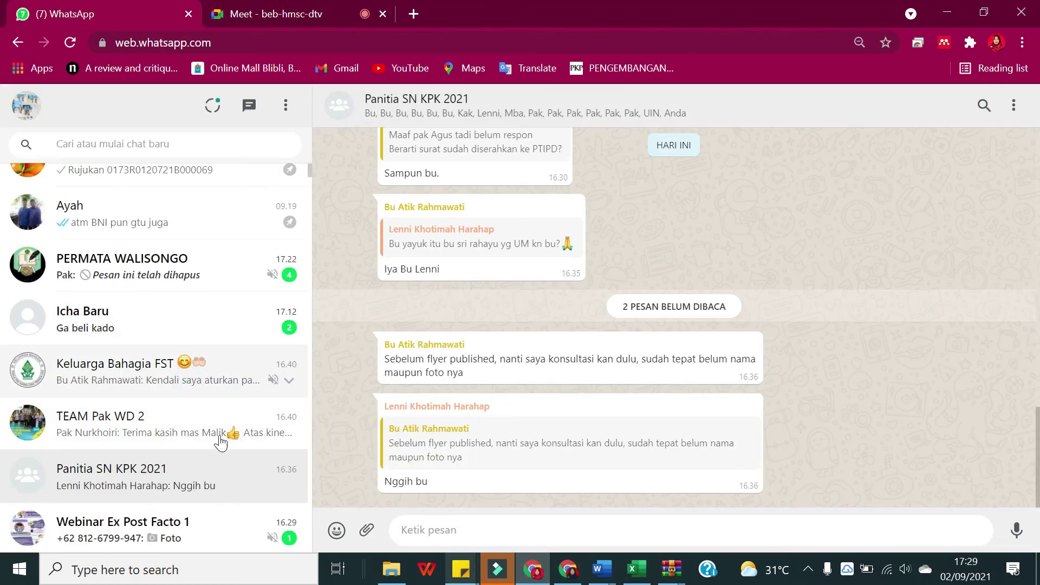
pyautogui.click(220, 441)
# Step: Find the Perencanaan Pembelajaran group by searching 'pere' and send it the spreadsheet link
pyautogui.click(192, 145)
pyautogui.write('pere')
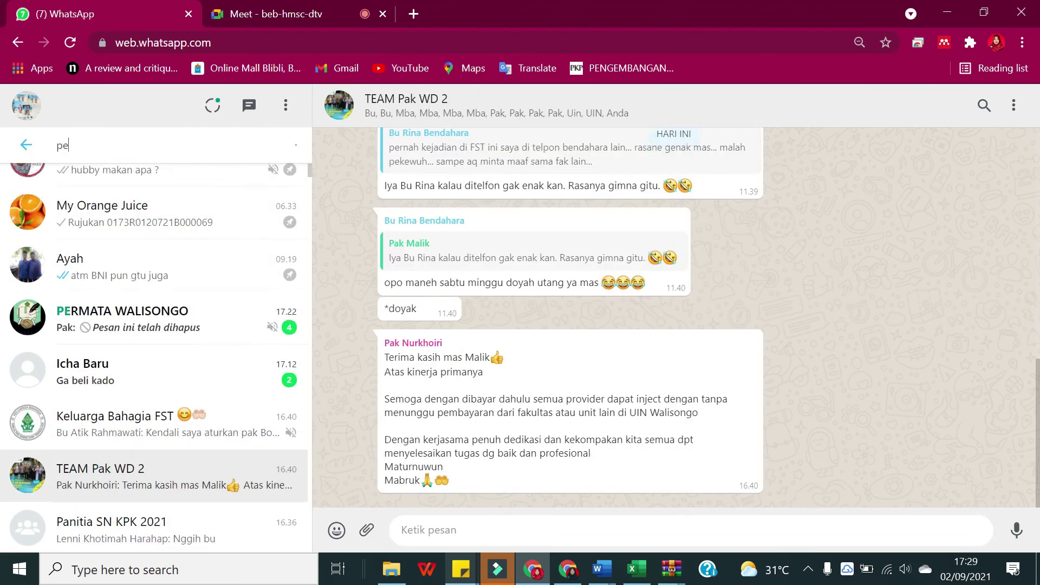
pyautogui.click(222, 250)
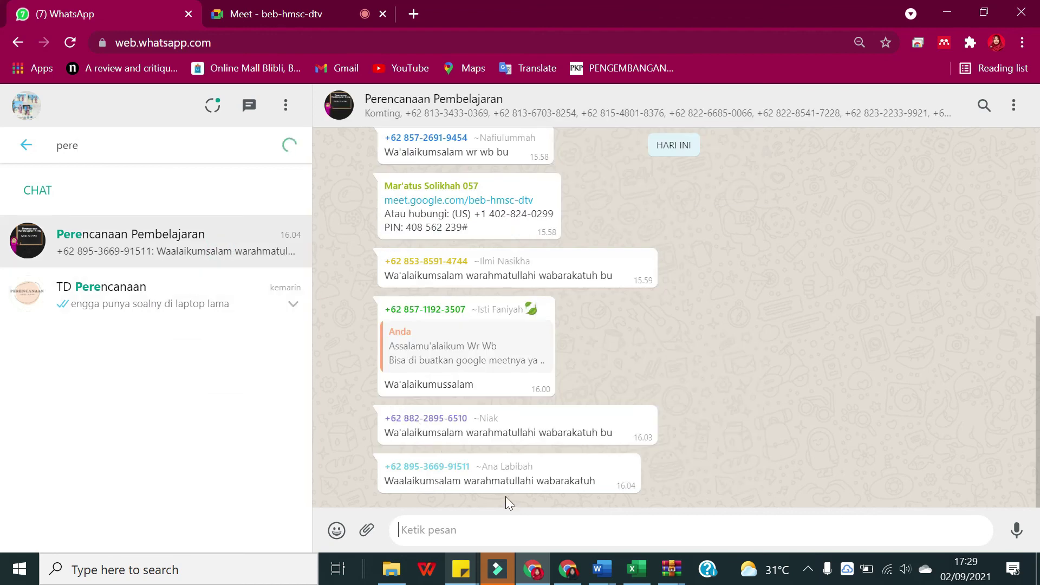
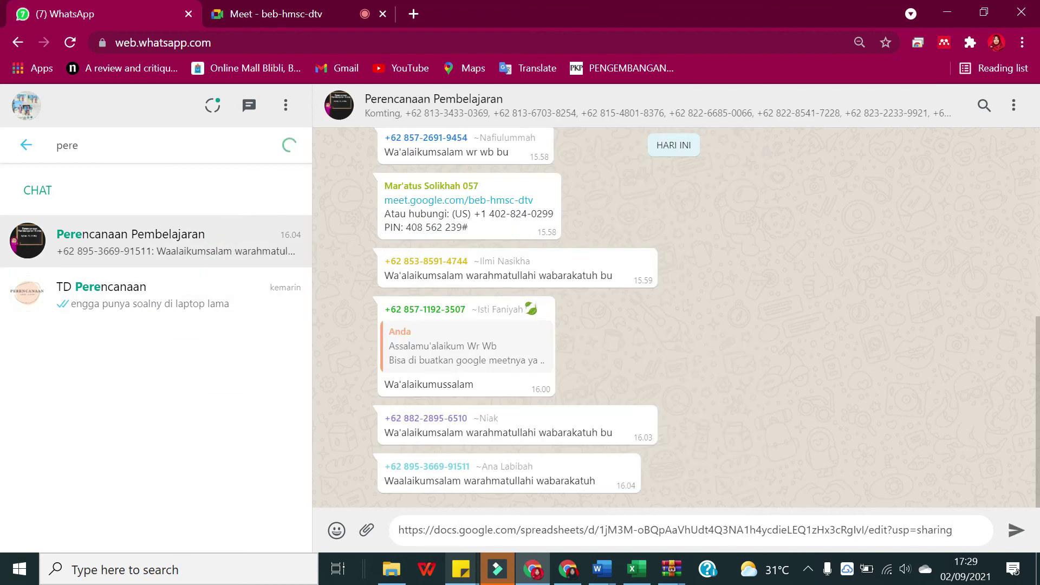
pyautogui.press('Return')
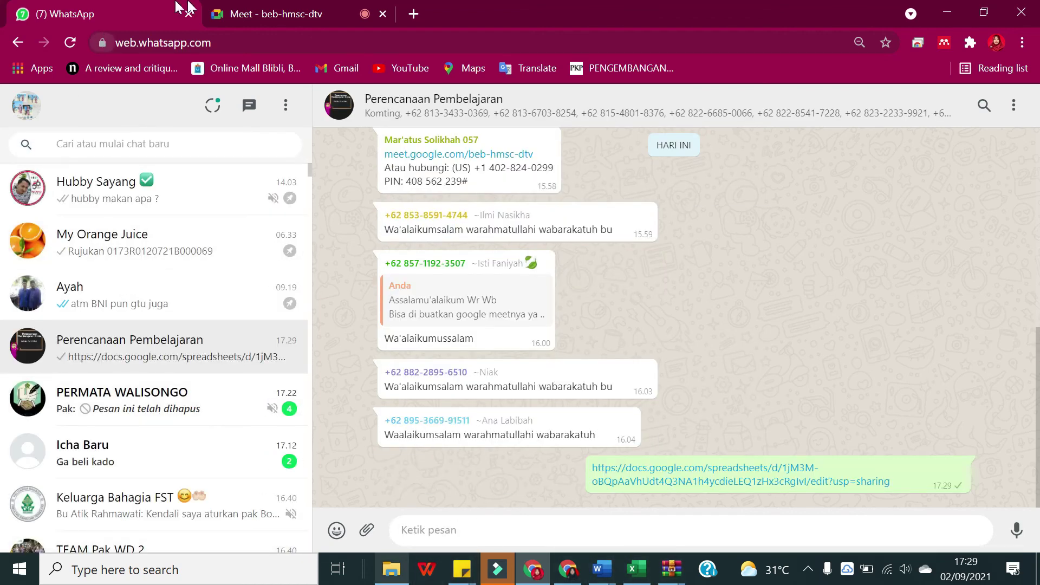
pyautogui.click(565, 574)
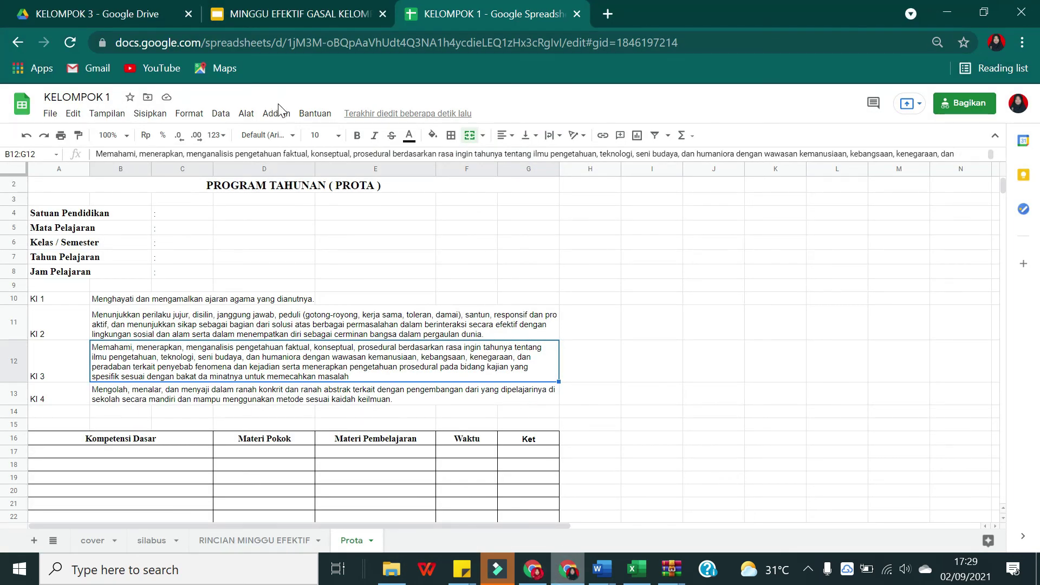
pyautogui.scroll(1, 581, 268)
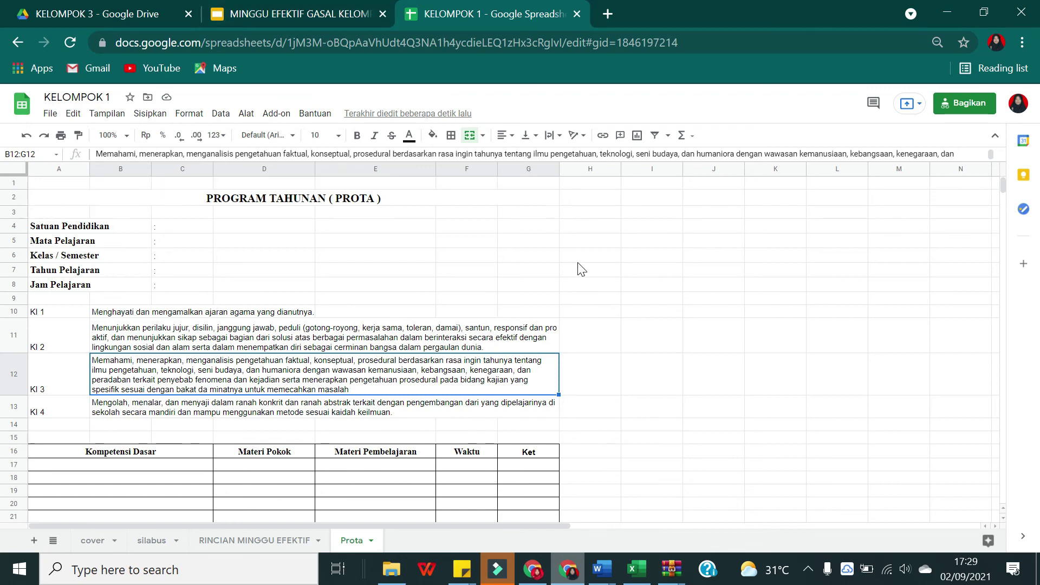
pyautogui.click(517, 271)
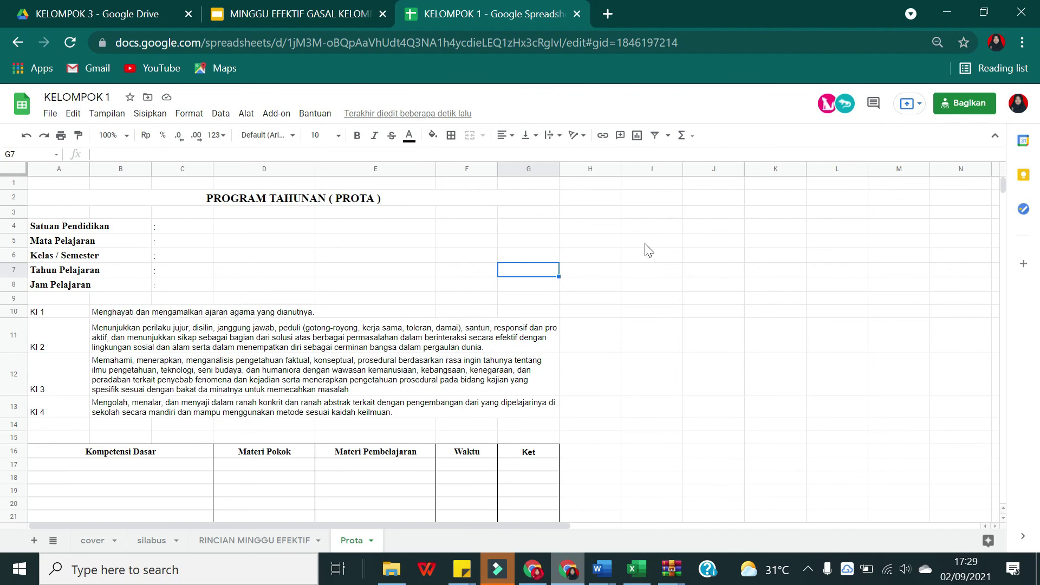
pyautogui.scroll(-2, 336, 336)
pyautogui.scroll(2, 336, 336)
pyautogui.click(620, 226)
pyautogui.click(641, 230)
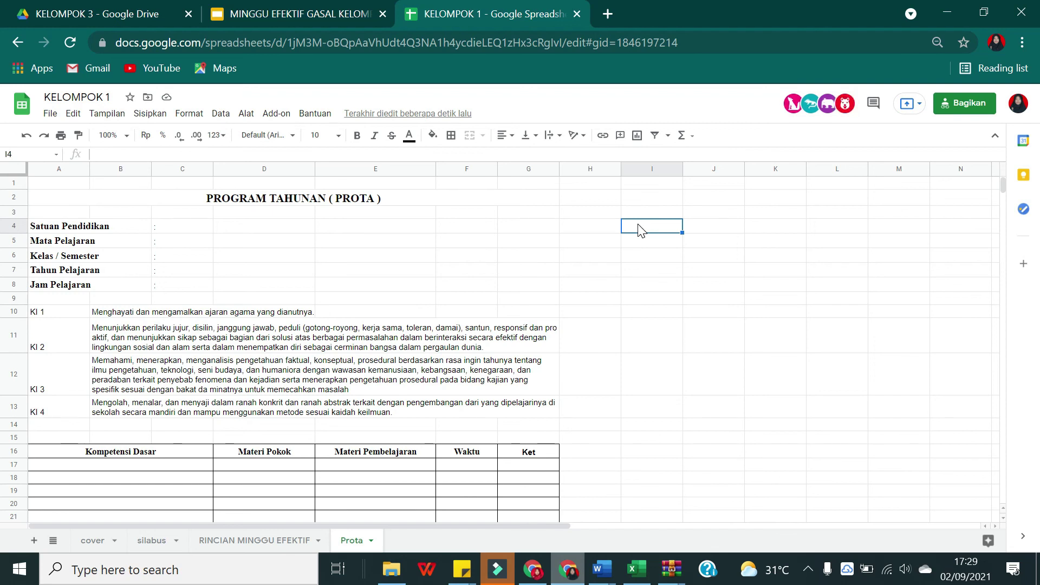
pyautogui.scroll(-1, 638, 255)
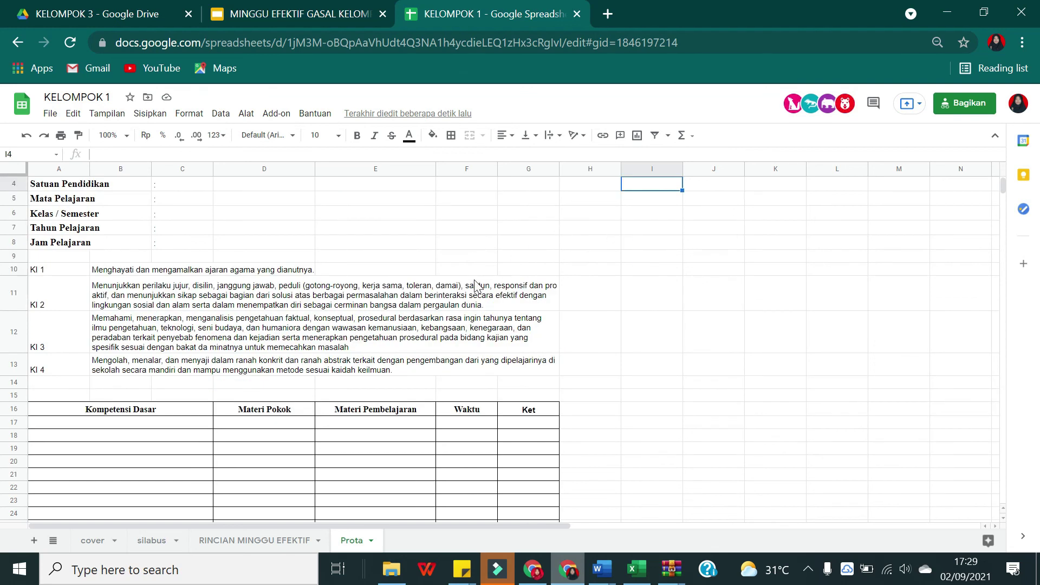
pyautogui.scroll(-1, 542, 350)
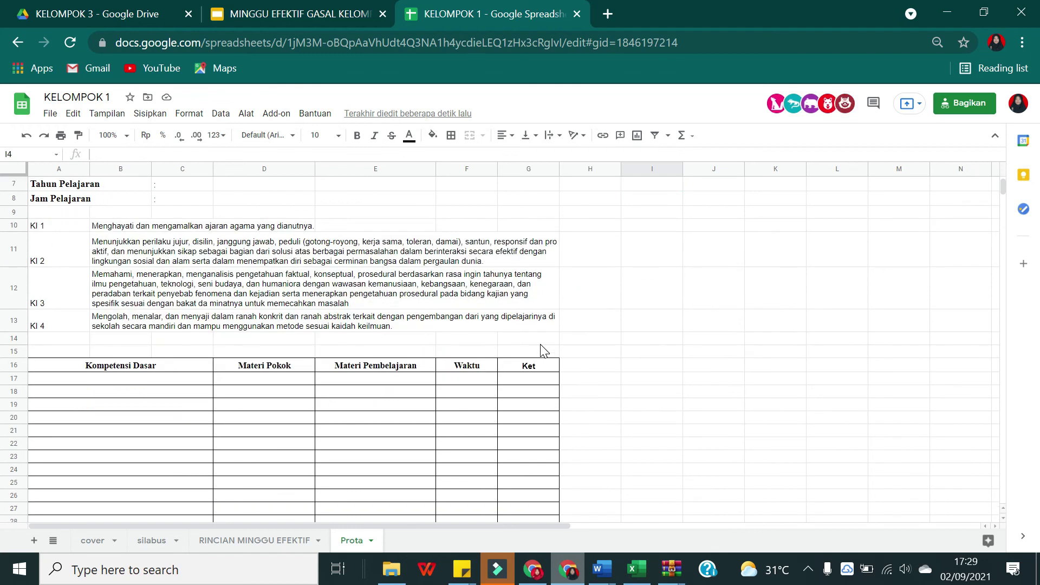
pyautogui.scroll(2, 544, 351)
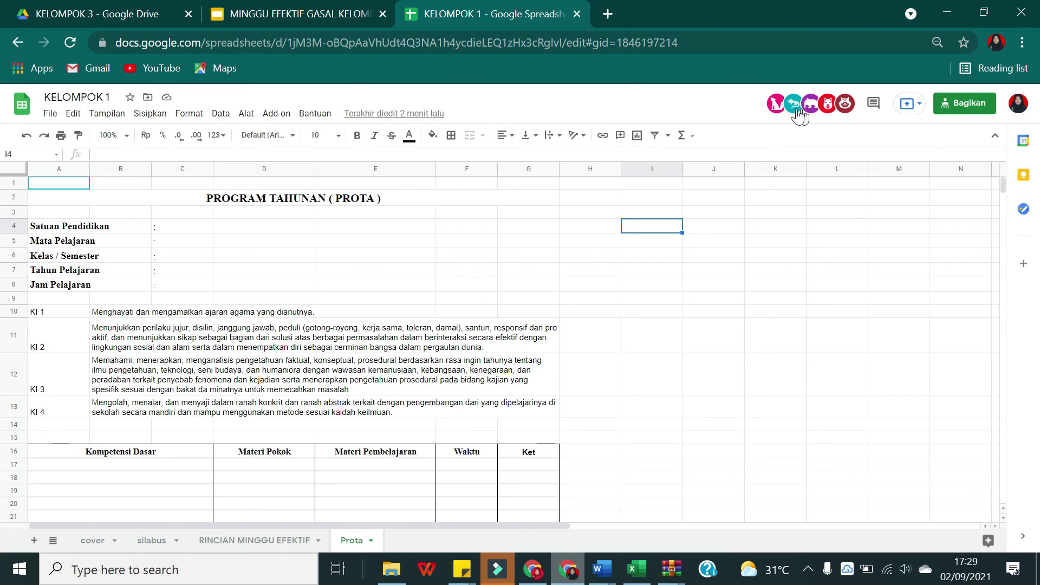
pyautogui.click(568, 569)
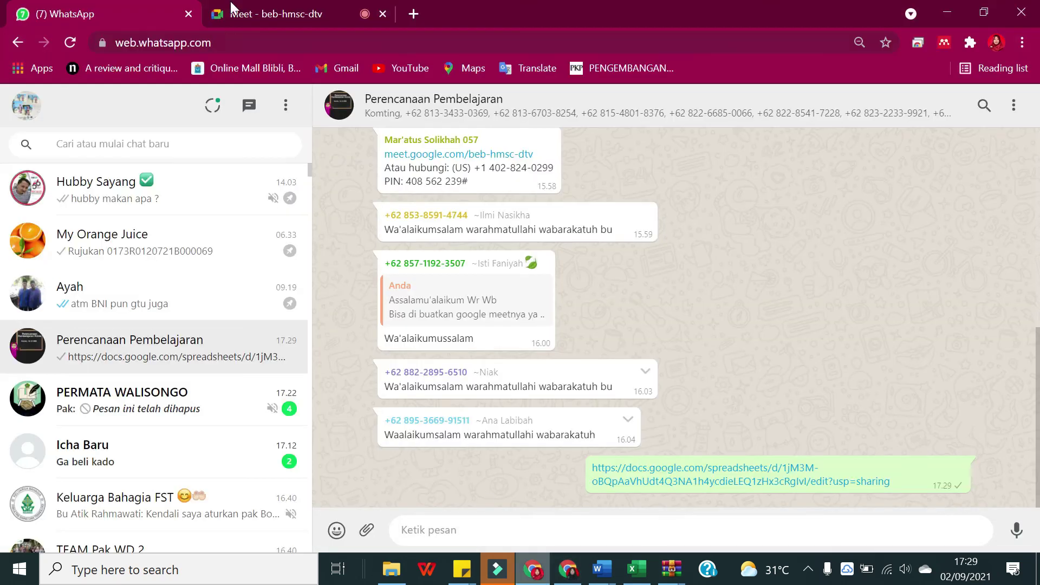
# Step: Present your entire screen to the Google Meet call
pyautogui.click(269, 10)
pyautogui.click(533, 520)
pyautogui.click(602, 407)
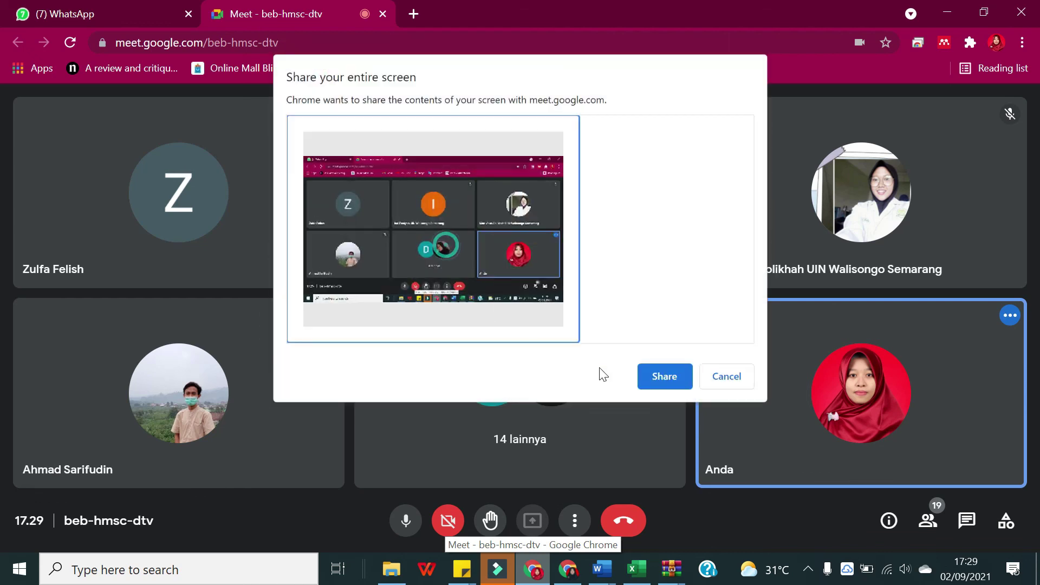
pyautogui.click(659, 376)
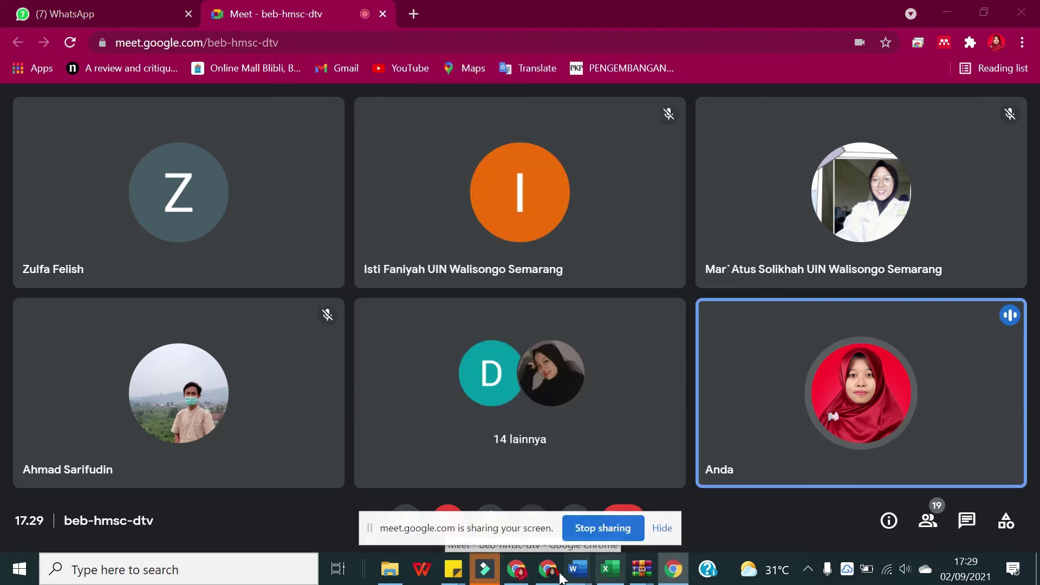
# Step: Bring the KELOMPOK 1 spreadsheet forward and hide the screen-sharing notice
pyautogui.hotkey('alt', 'Tab')
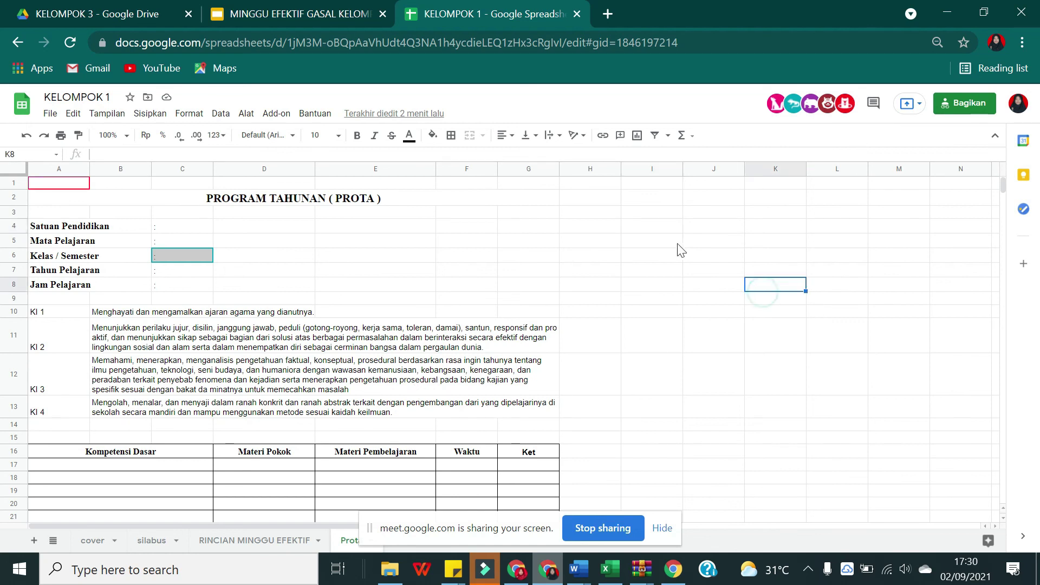
pyautogui.click(643, 214)
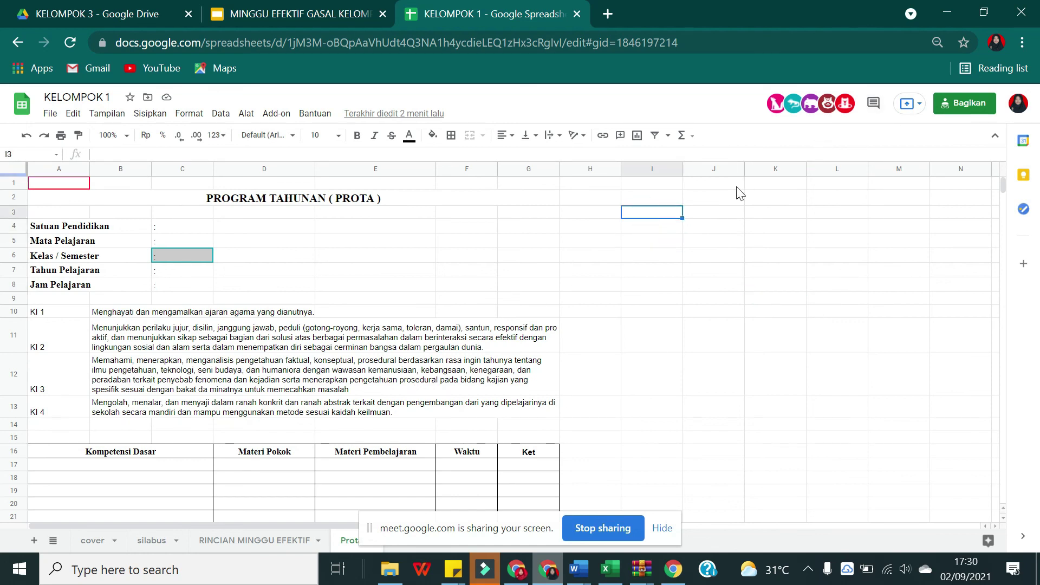
pyautogui.scroll(-3, 623, 279)
pyautogui.scroll(1, 641, 313)
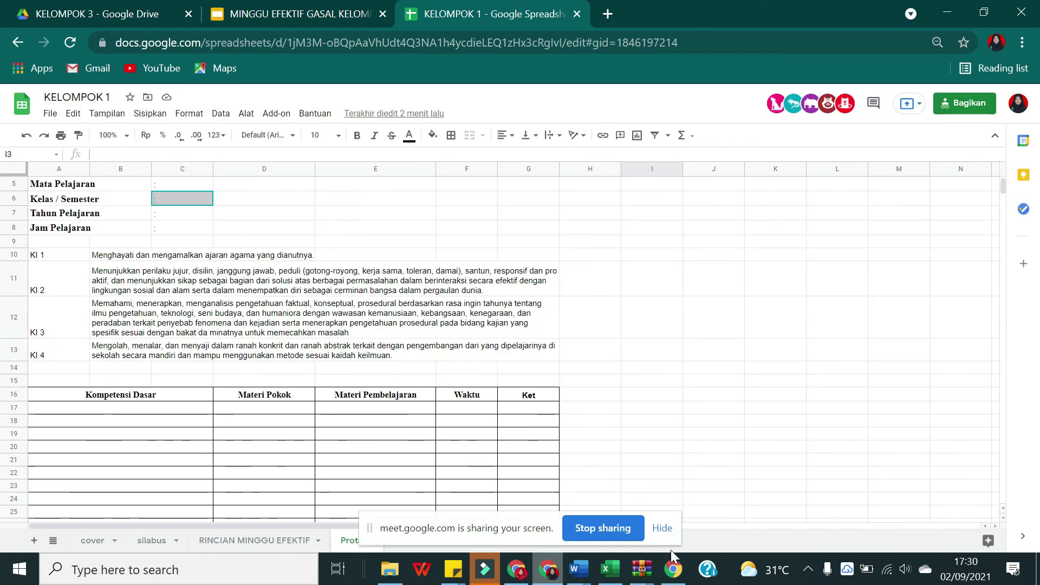
pyautogui.click(662, 529)
# Step: Scroll through the KELOMPOK 1 Prota sheet to show it to participants
pyautogui.scroll(-1, 475, 331)
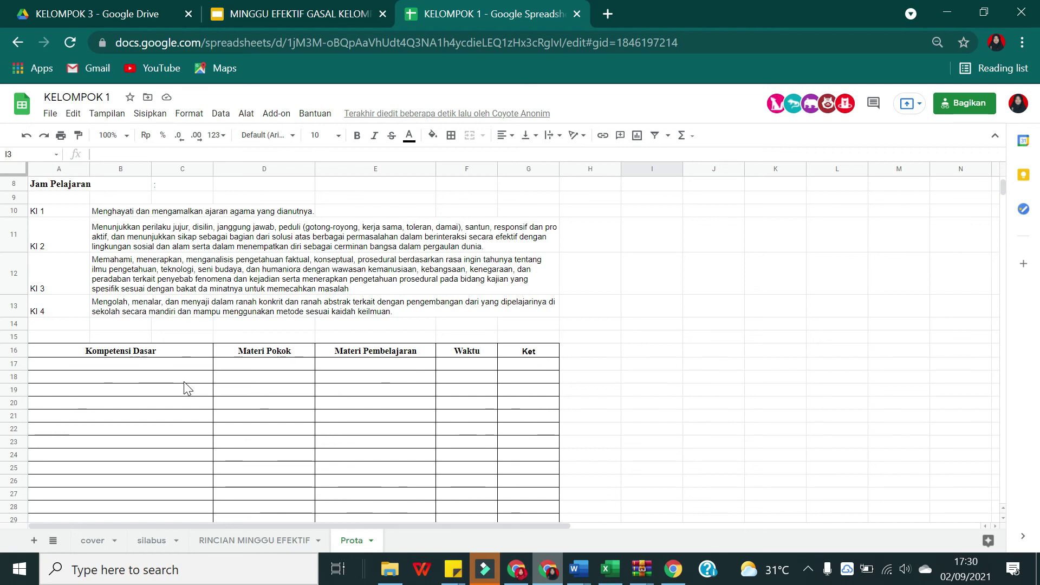
pyautogui.scroll(3, 187, 388)
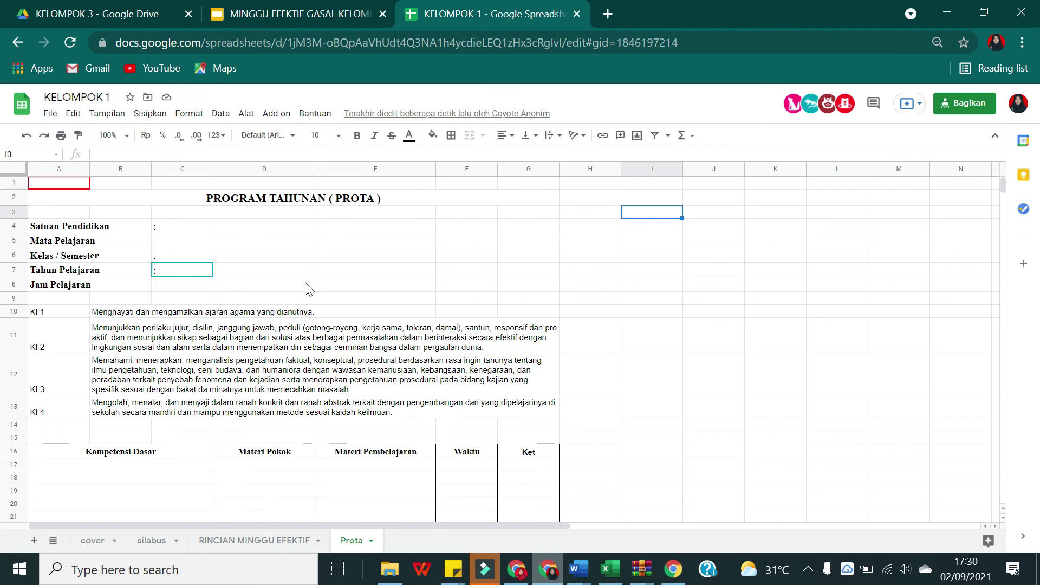
pyautogui.scroll(-7, 305, 290)
pyautogui.scroll(4, 368, 341)
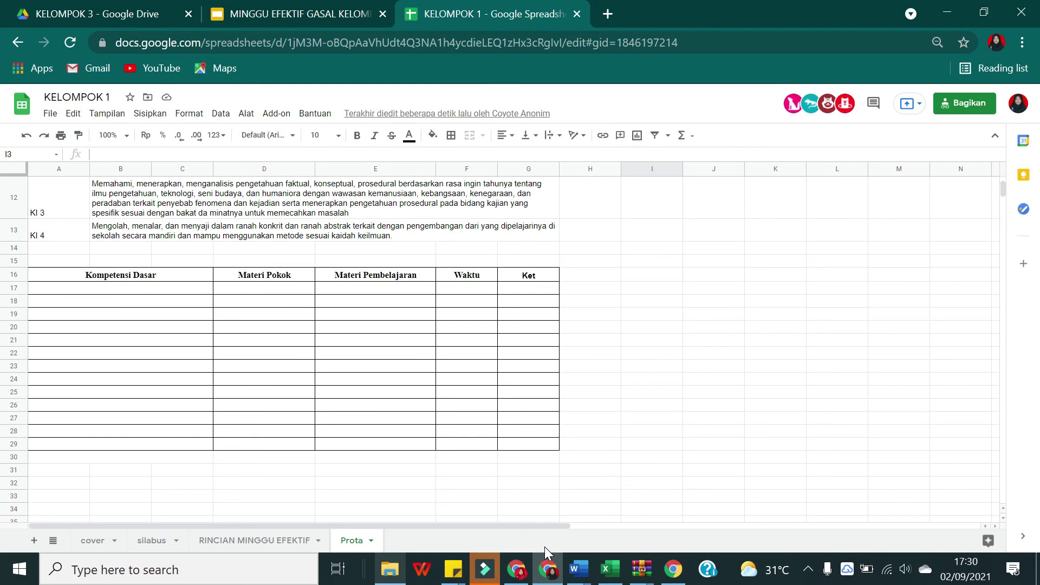
pyautogui.scroll(1, 449, 281)
pyautogui.scroll(1, 449, 299)
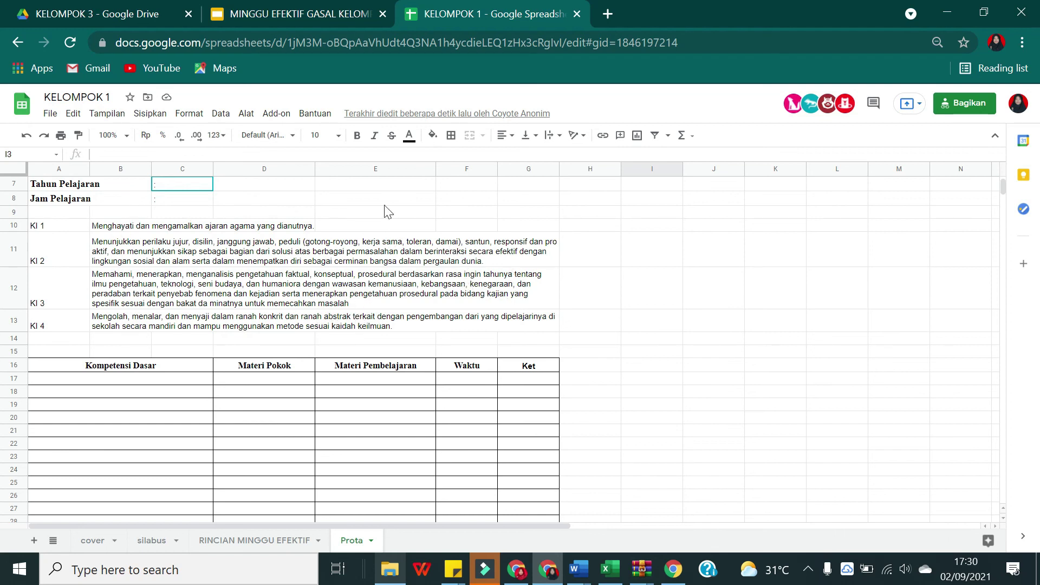
pyautogui.scroll(1, 558, 318)
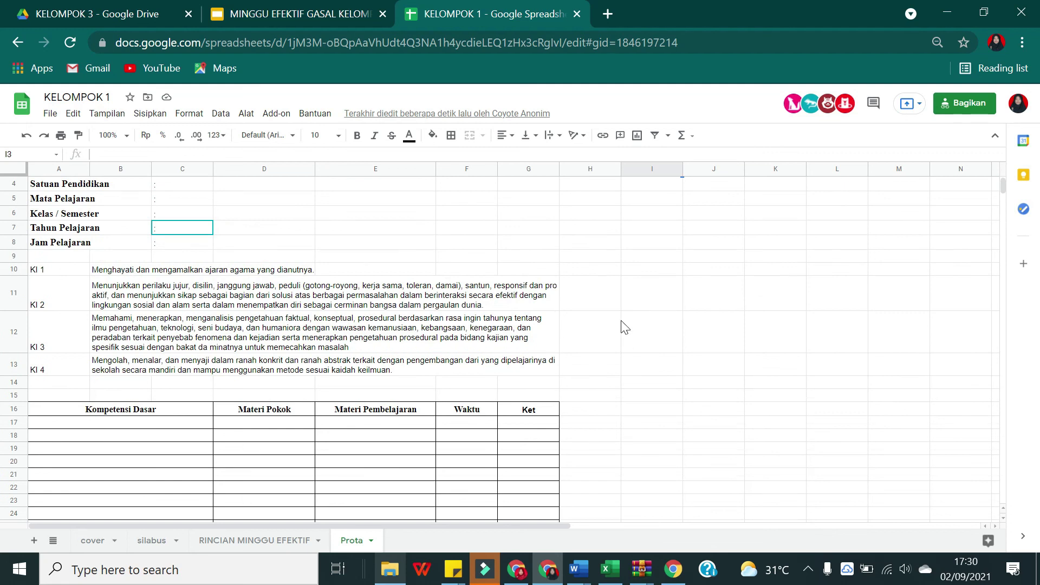
pyautogui.scroll(1, 645, 314)
pyautogui.scroll(-1, 379, 278)
pyautogui.scroll(1, 148, 272)
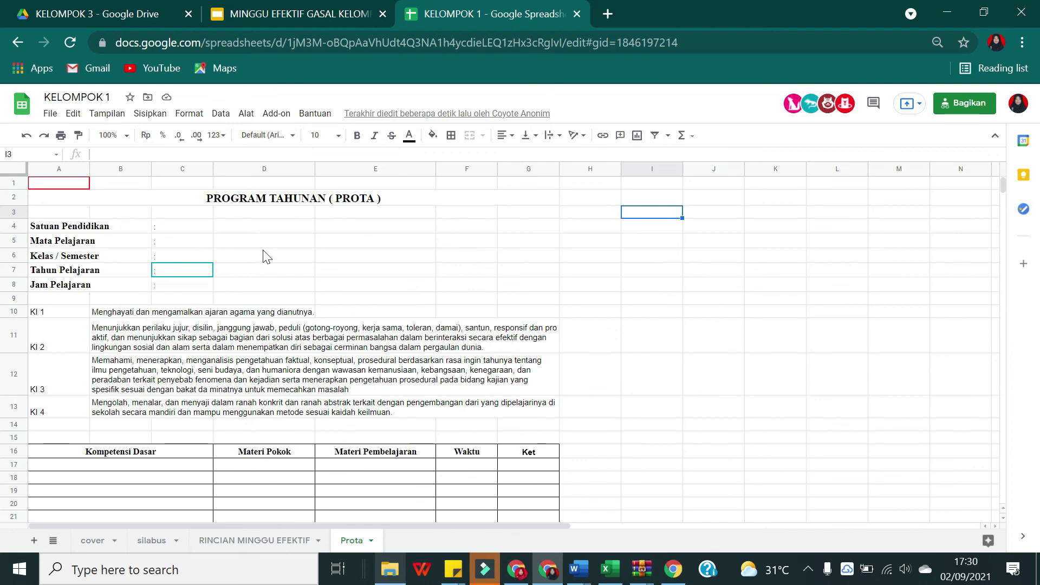
pyautogui.scroll(-2, 443, 351)
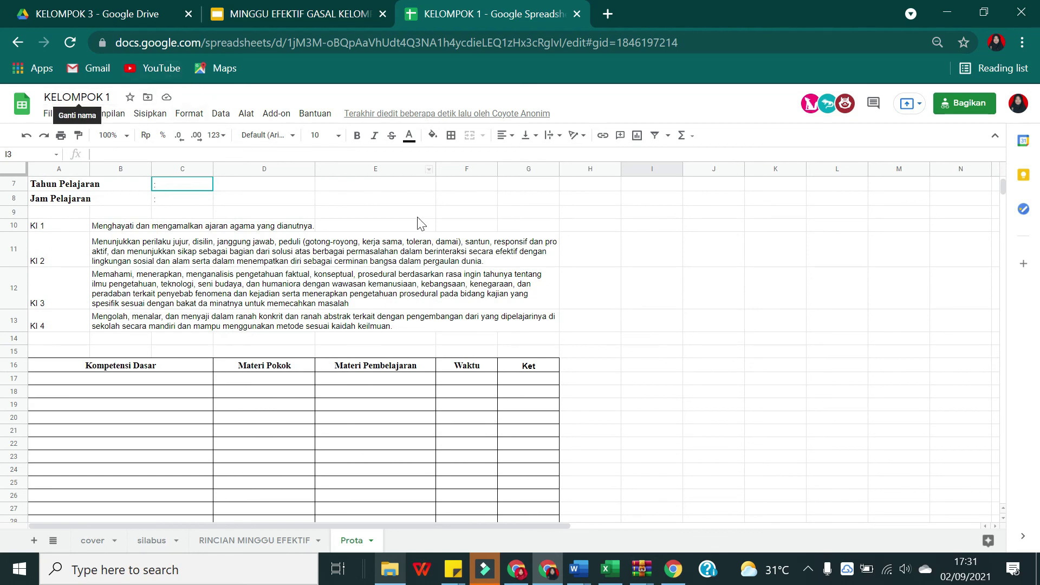
pyautogui.scroll(2, 259, 339)
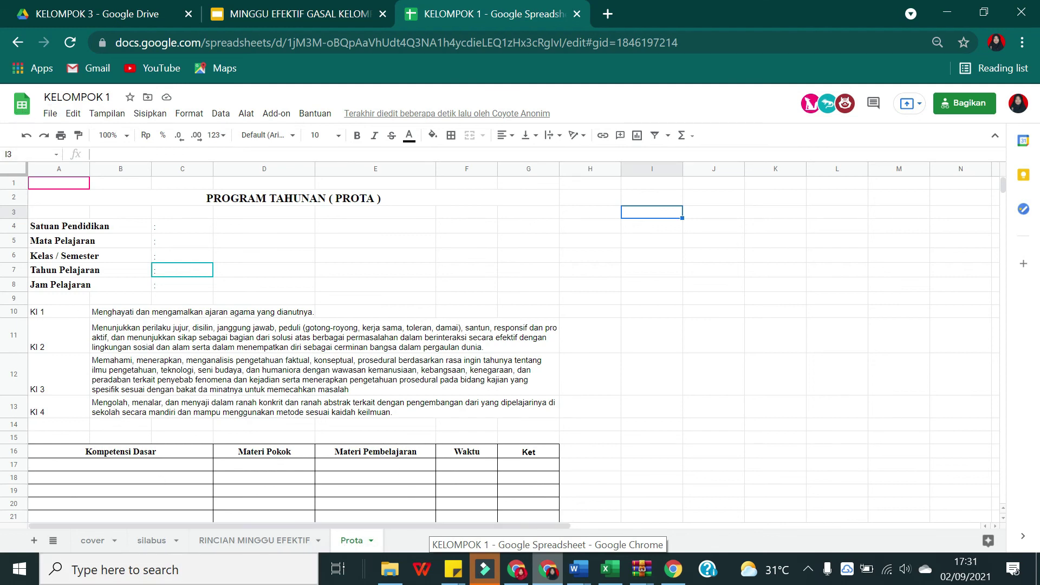
# Step: Save a copy of KELOMPOK 1 with the name typed as 'KELOMPOLK 2' using Buat salinan
pyautogui.click(49, 114)
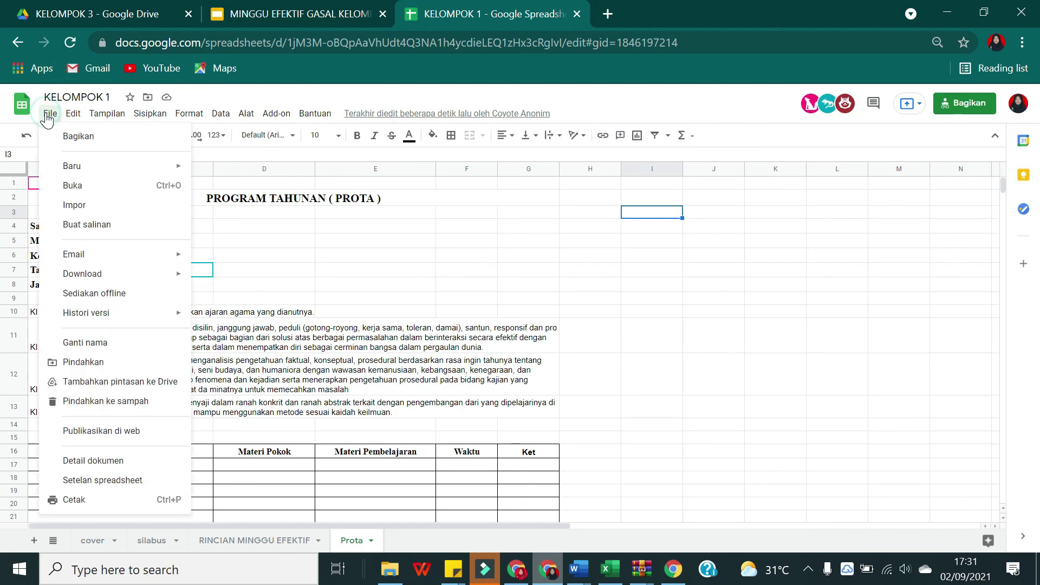
pyautogui.click(85, 224)
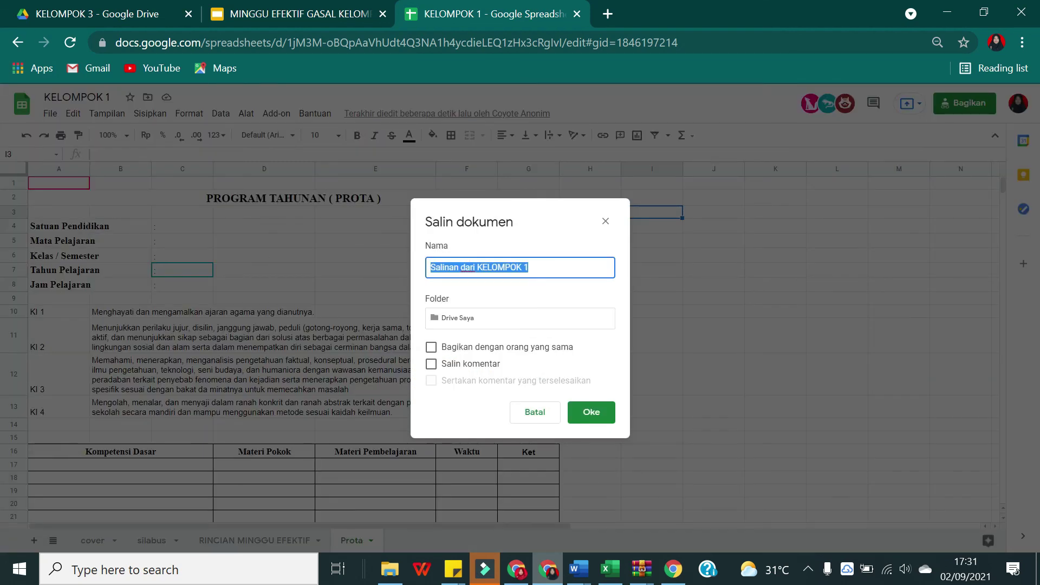
pyautogui.click(541, 267)
pyautogui.tripleClick(541, 267)
pyautogui.write('KELOMPOL')
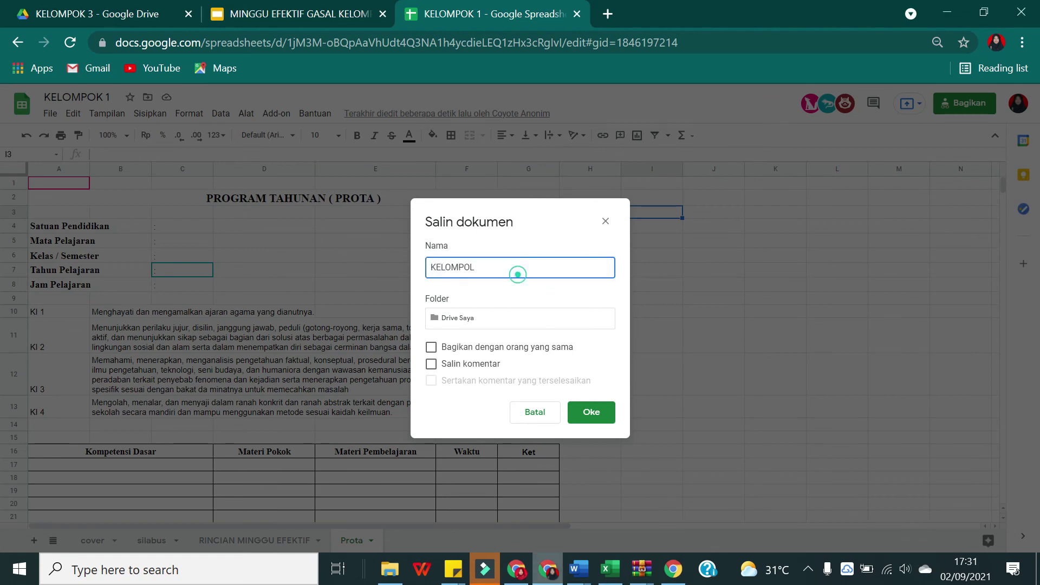
pyautogui.write('K 2')
pyautogui.click(600, 411)
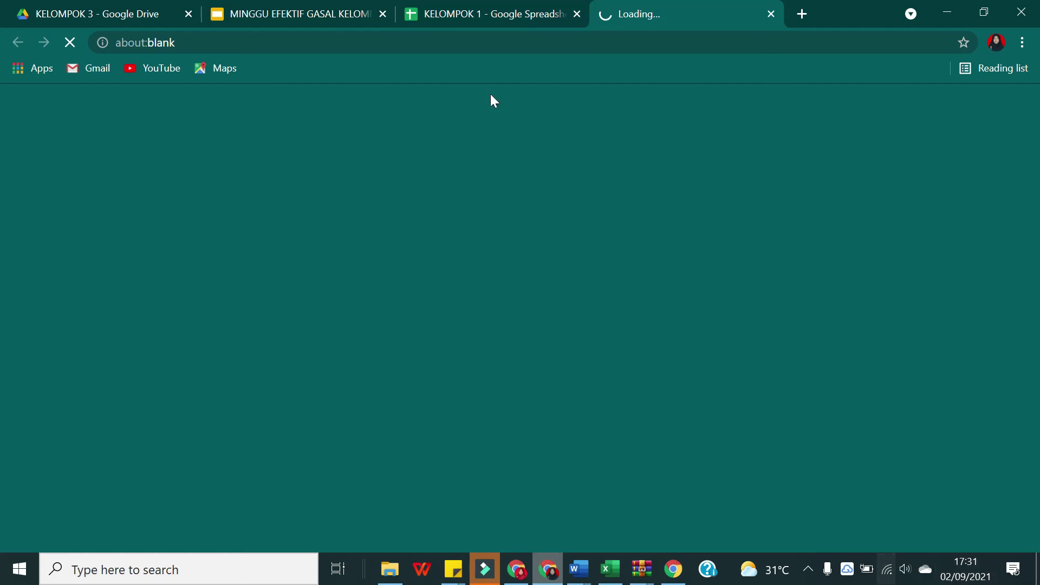
# Step: Move between the KELOMPOK 1 and KELOMPOK 2 tabs until the copy finishes loading
pyautogui.click(496, 14)
pyautogui.click(667, 6)
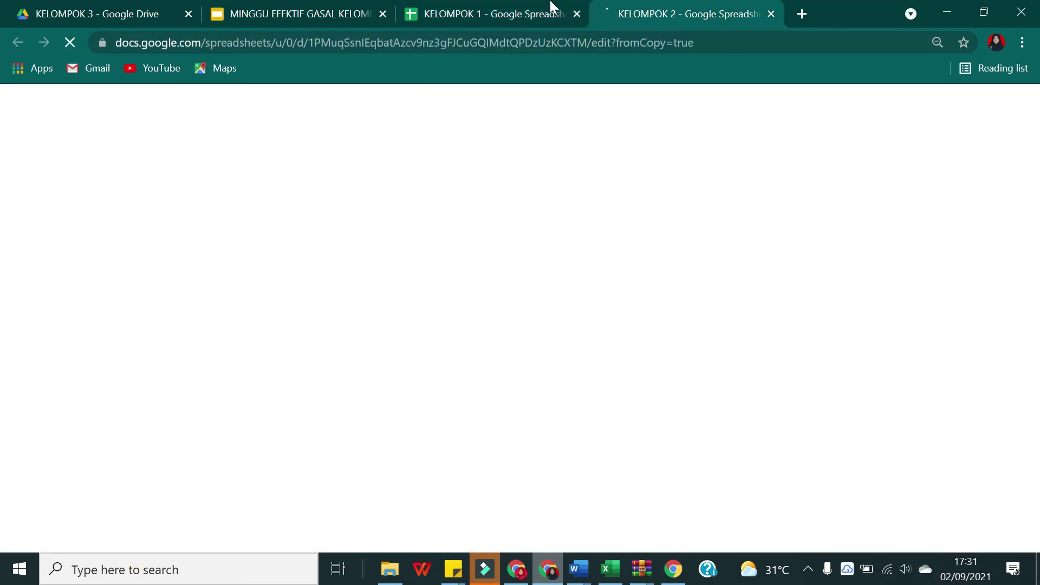
pyautogui.click(520, 9)
pyautogui.click(630, 6)
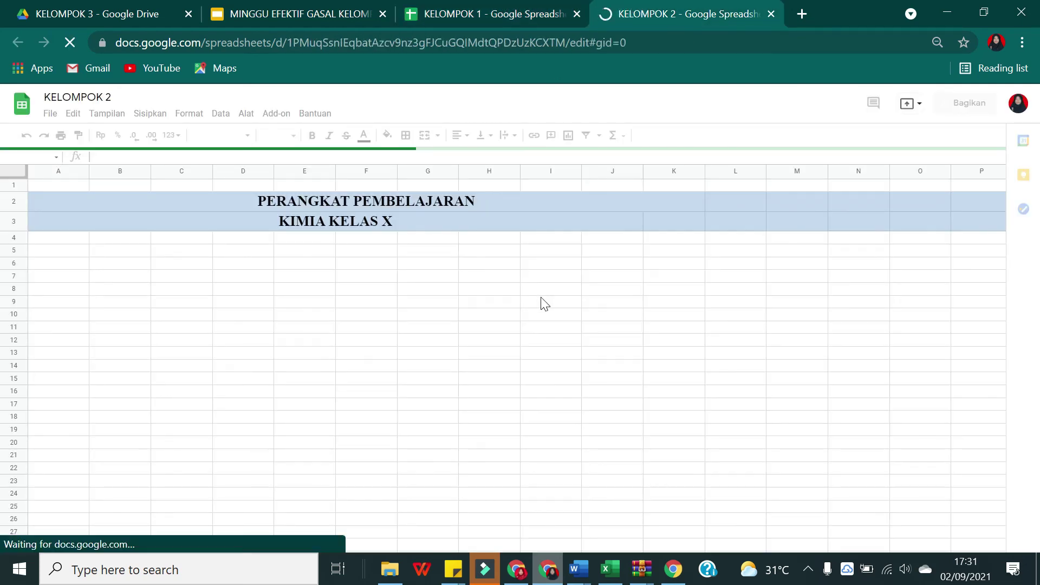
pyautogui.click(489, 13)
pyautogui.click(623, 8)
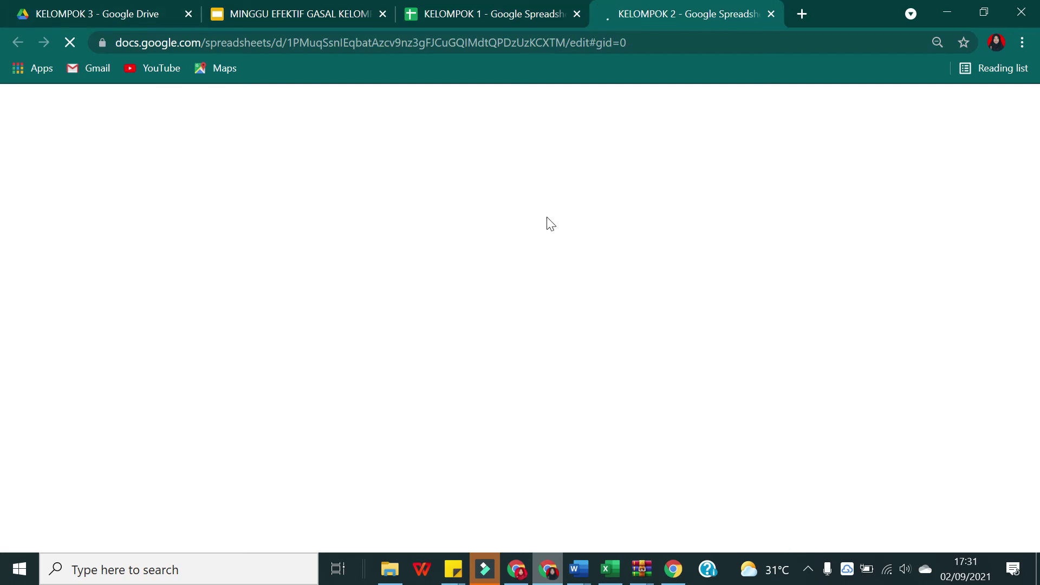
pyautogui.click(477, 7)
pyautogui.click(683, 9)
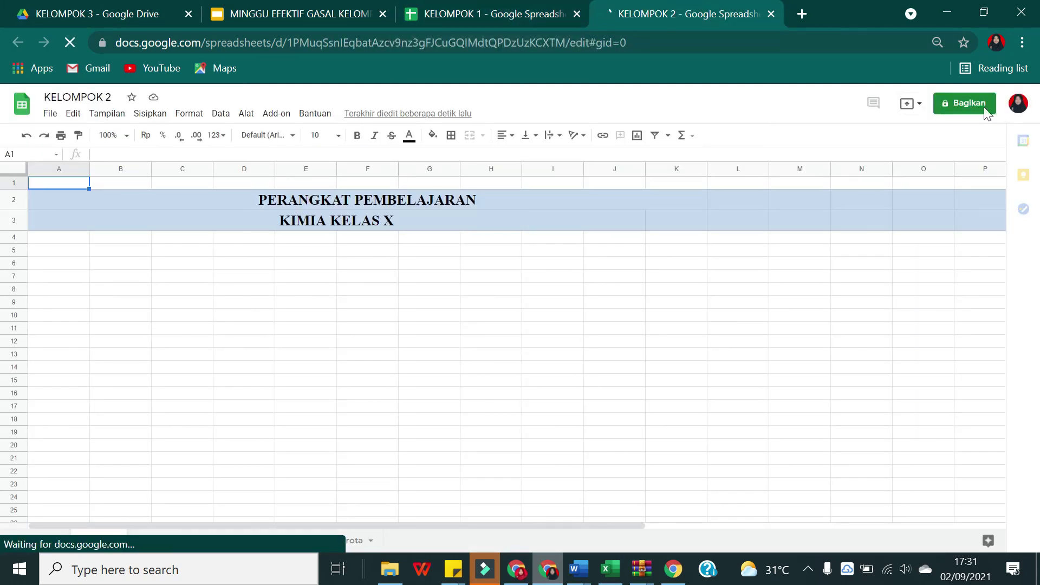
# Step: Give anyone with the link Editor access to KELOMPOK 2 and copy its link
pyautogui.click(982, 106)
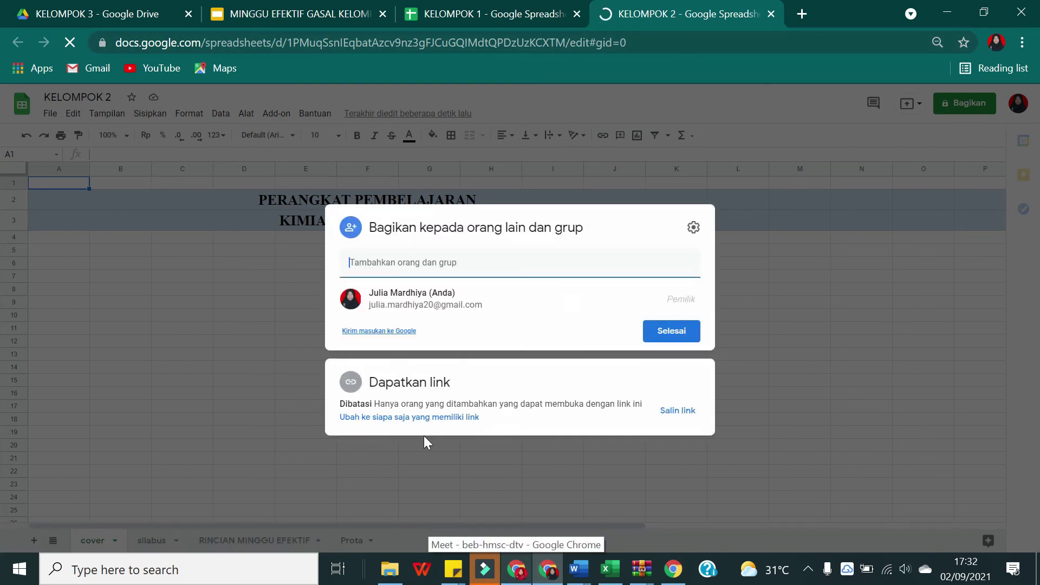
pyautogui.click(415, 425)
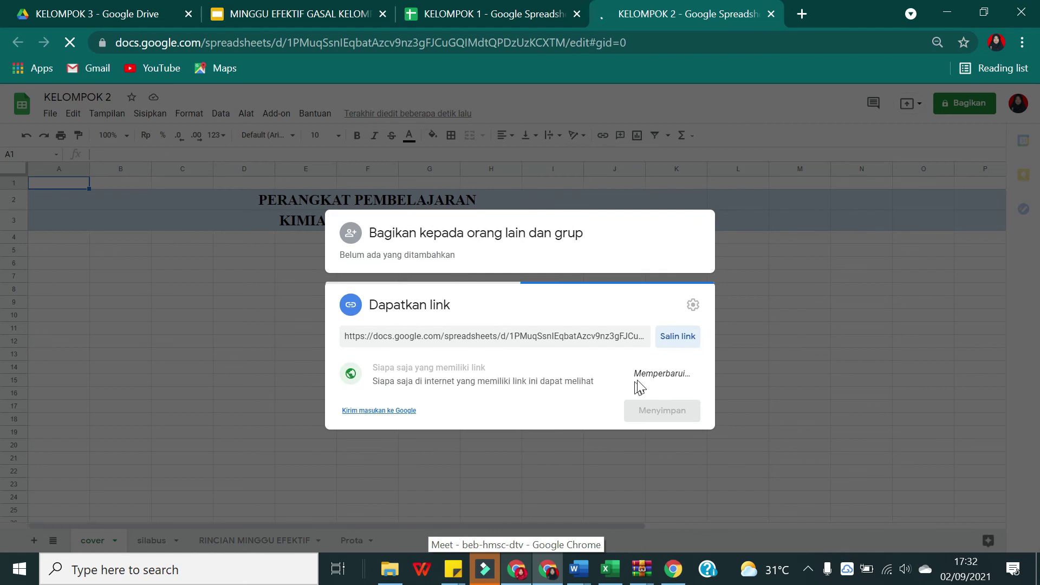
pyautogui.click(667, 375)
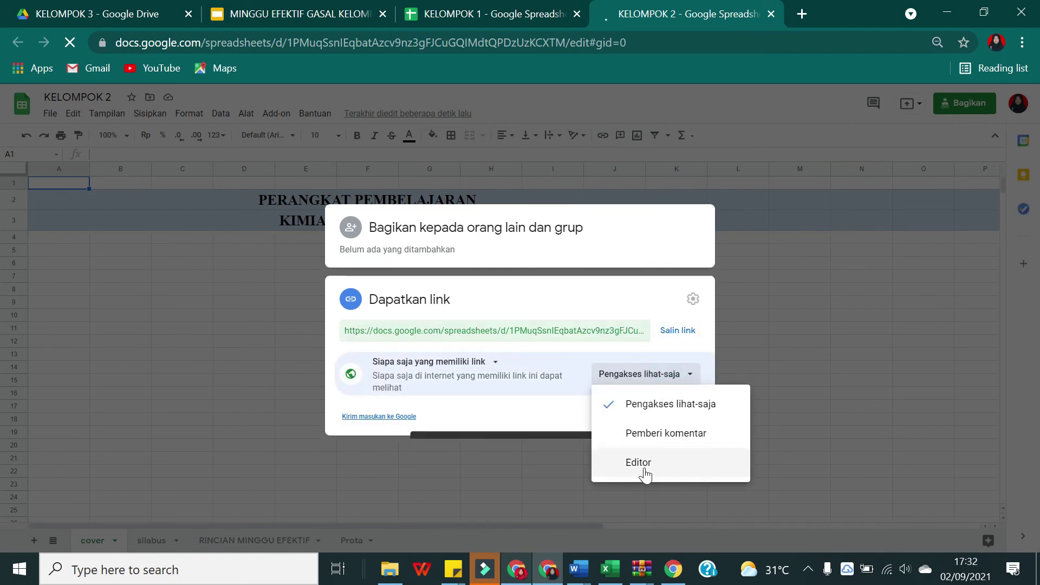
pyautogui.click(644, 473)
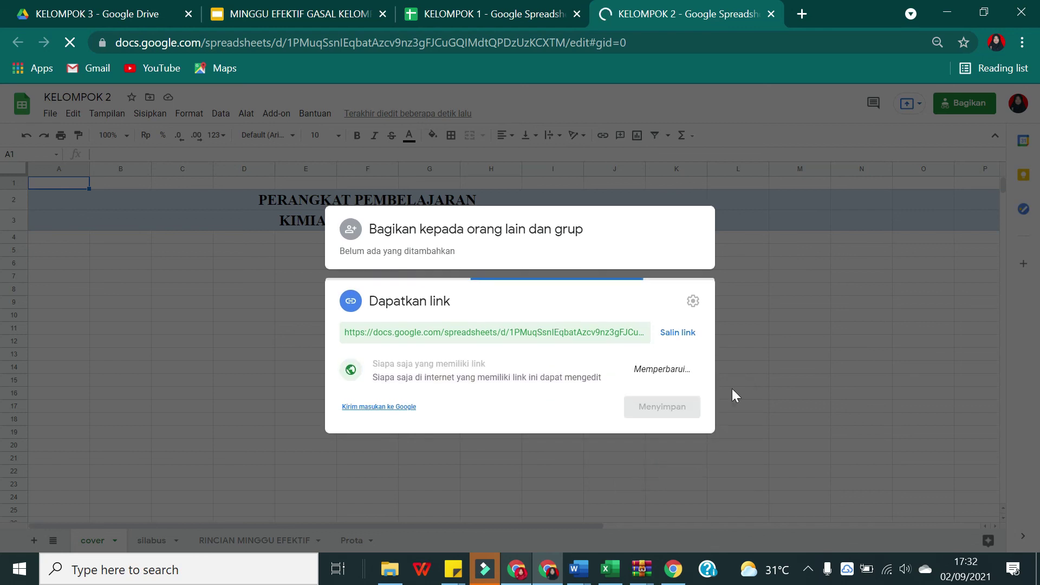
pyautogui.click(687, 336)
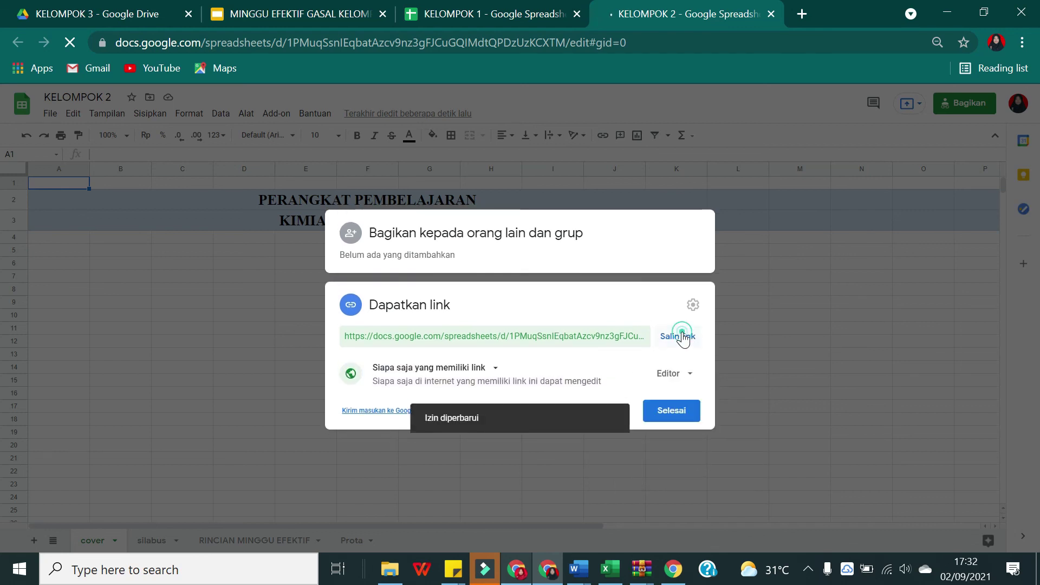
pyautogui.click(672, 411)
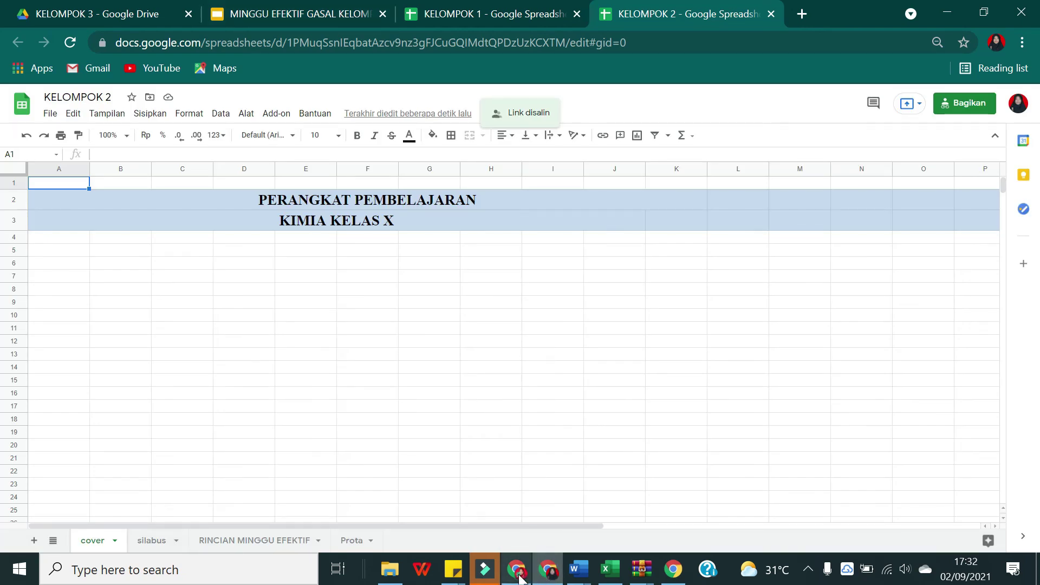
pyautogui.click(548, 570)
# Step: Return from Meet to the Sheets window, check the KELOMPOK 3 tab, then go to KELOMPOK 1
pyautogui.click(544, 570)
pyautogui.click(545, 569)
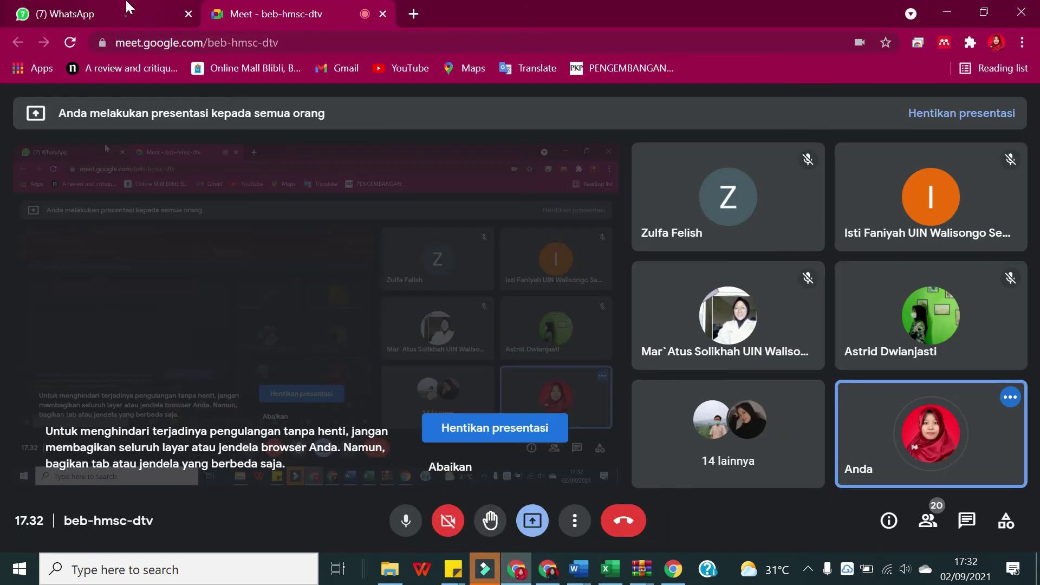
pyautogui.click(125, 6)
pyautogui.hotkey('alt', 'Tab')
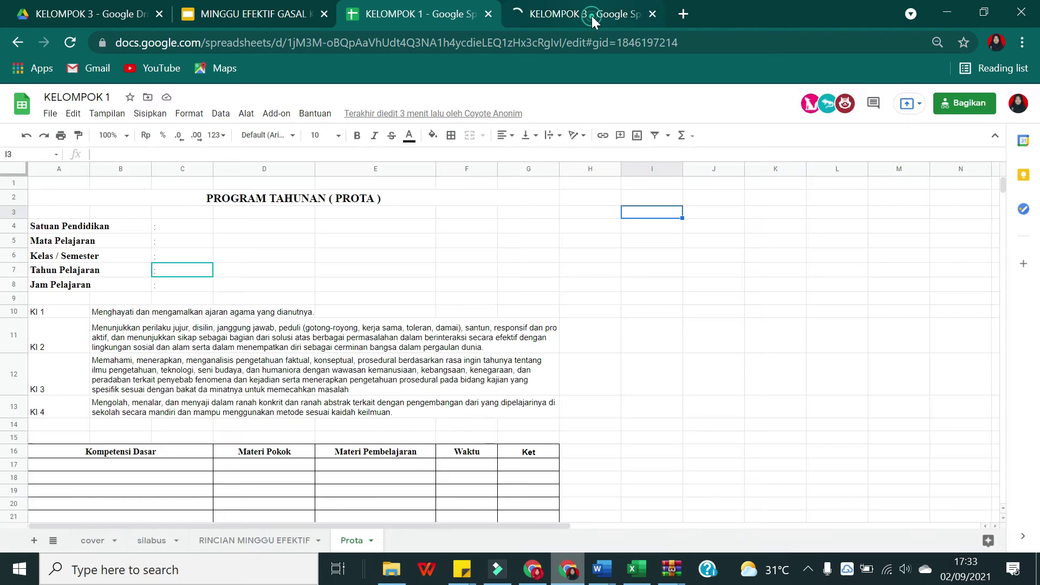
pyautogui.click(592, 15)
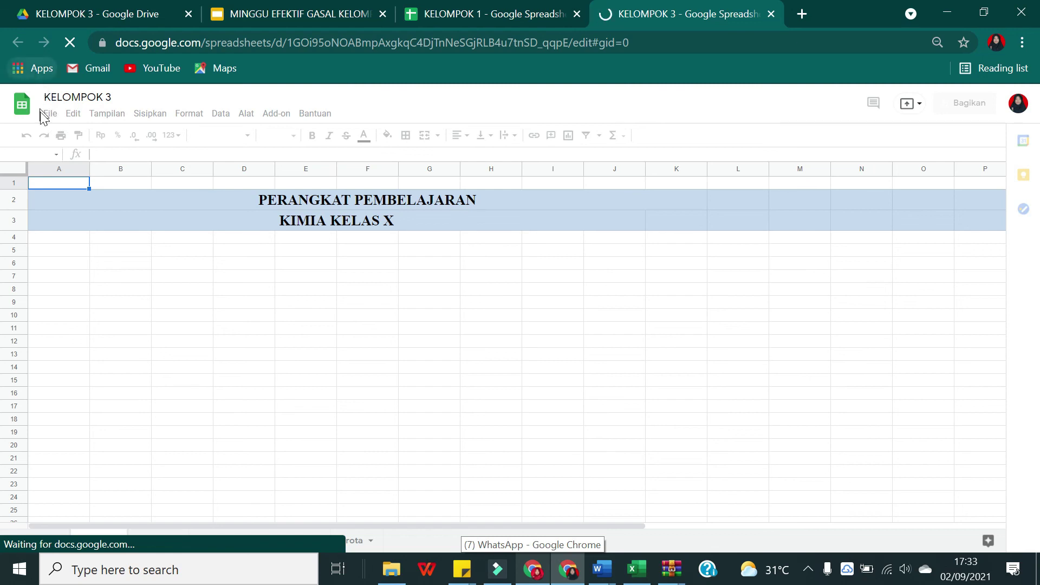
pyautogui.click(477, 15)
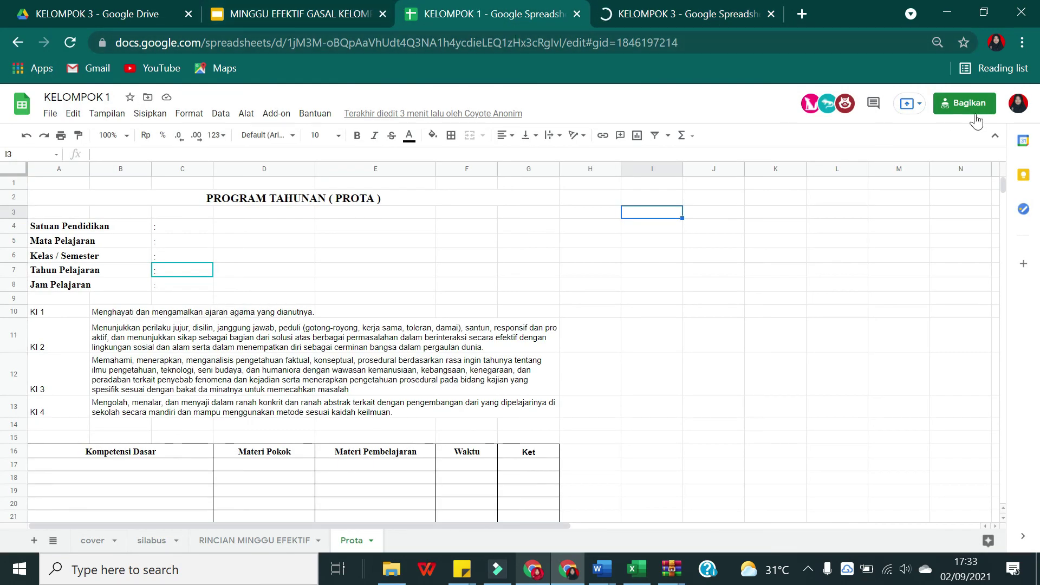
pyautogui.click(974, 107)
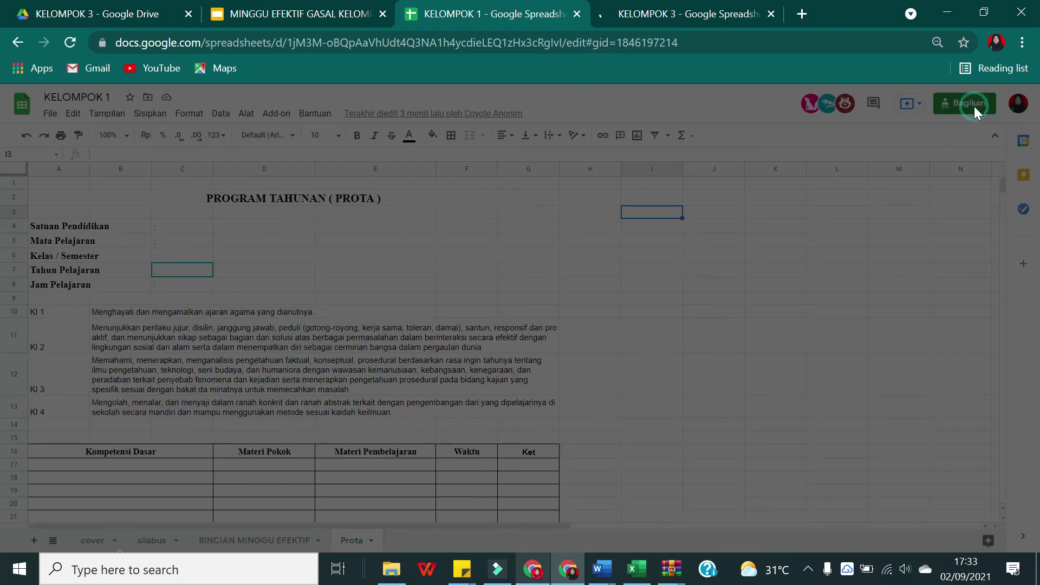
# Step: Switch KELOMPOK 3's link access to anyone with the link, then return to KELOMPOK 1
pyautogui.click(649, 16)
pyautogui.click(509, 6)
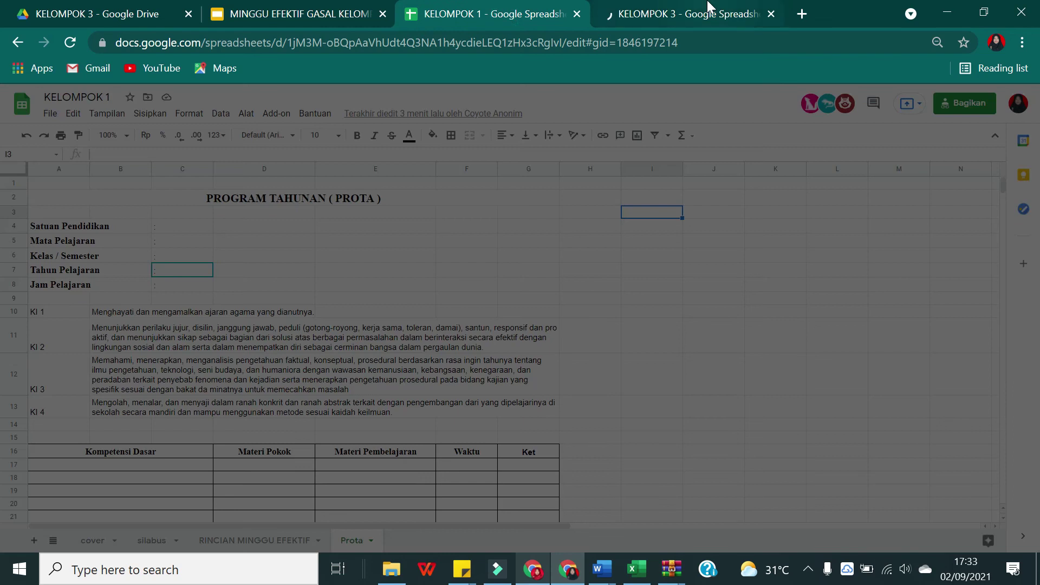
pyautogui.click(709, 7)
pyautogui.click(950, 102)
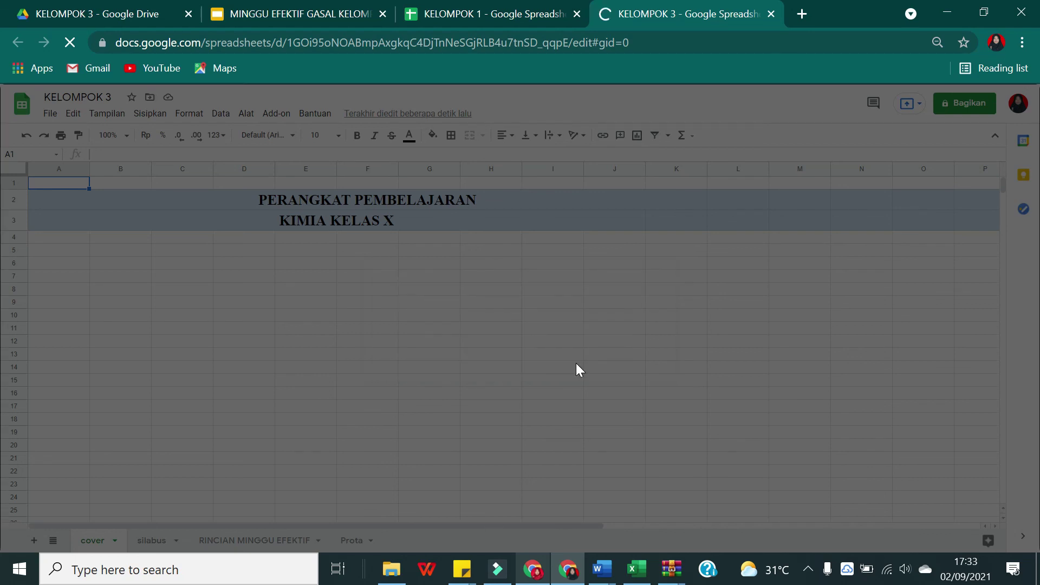
pyautogui.click(443, 416)
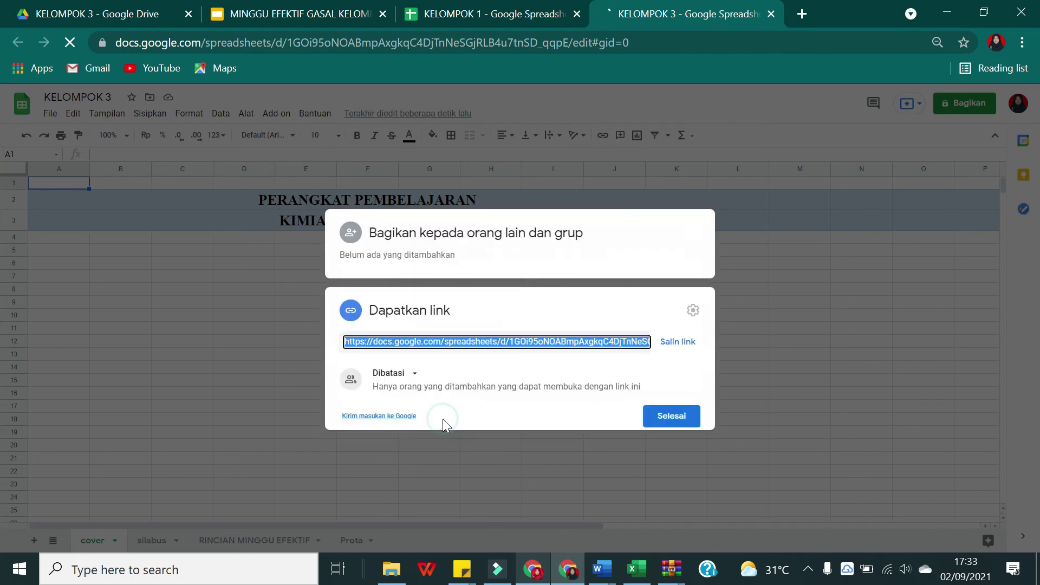
pyautogui.click(768, 245)
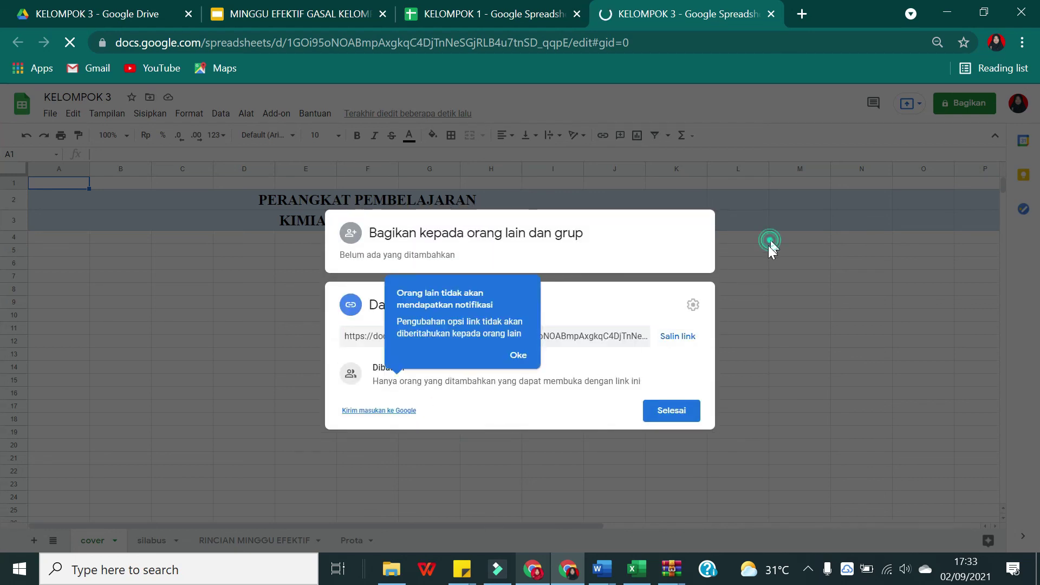
pyautogui.click(484, 6)
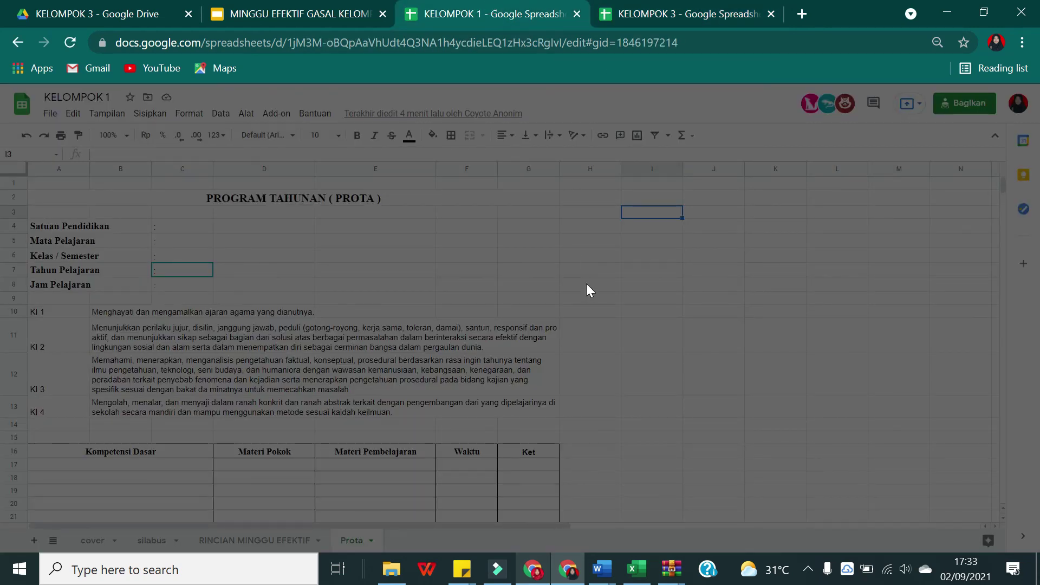
pyautogui.click(534, 569)
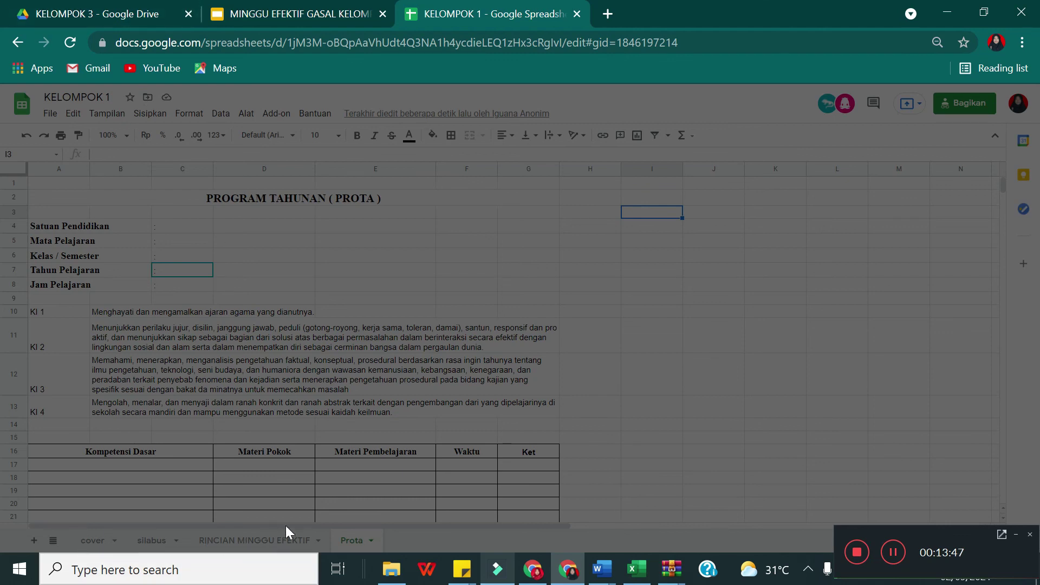
# Step: Close the MINGGU EFEKTIF GASAL KELOMPOK 3 presentation and KELOMPOK 1 tabs, then minimize Chrome
pyautogui.click(124, 6)
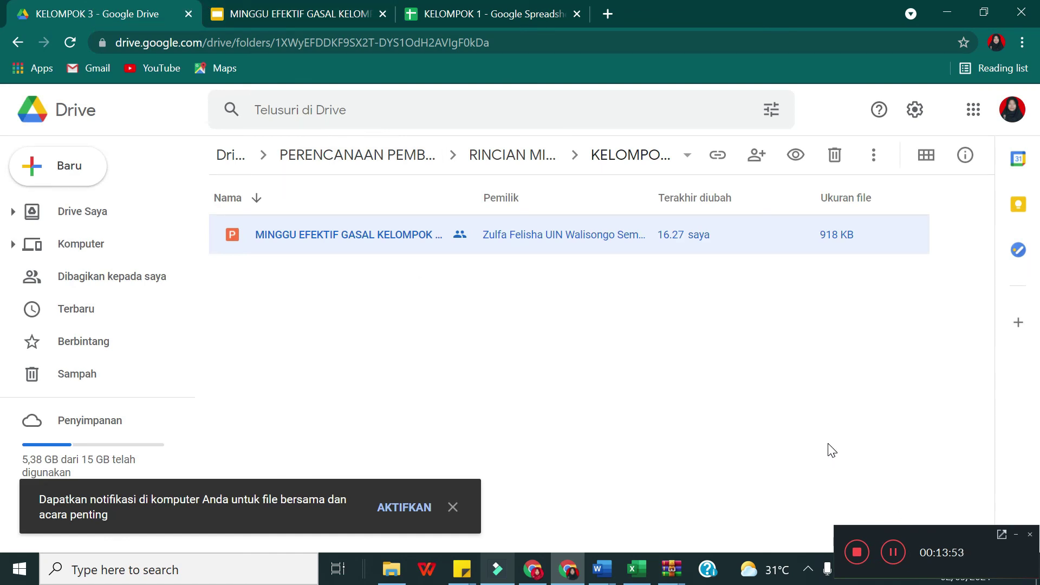
pyautogui.click(244, 12)
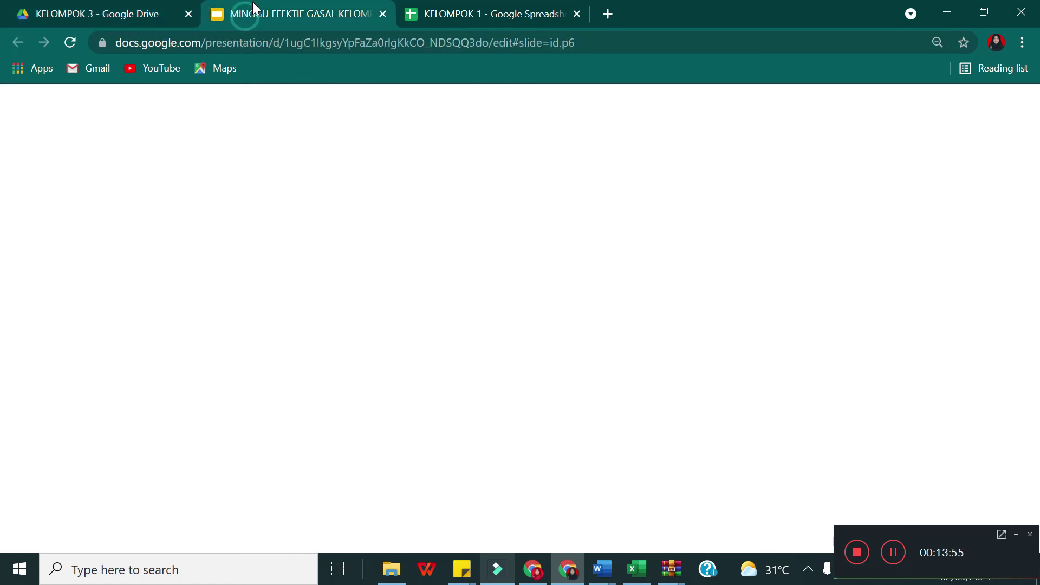
pyautogui.click(383, 13)
pyautogui.click(383, 18)
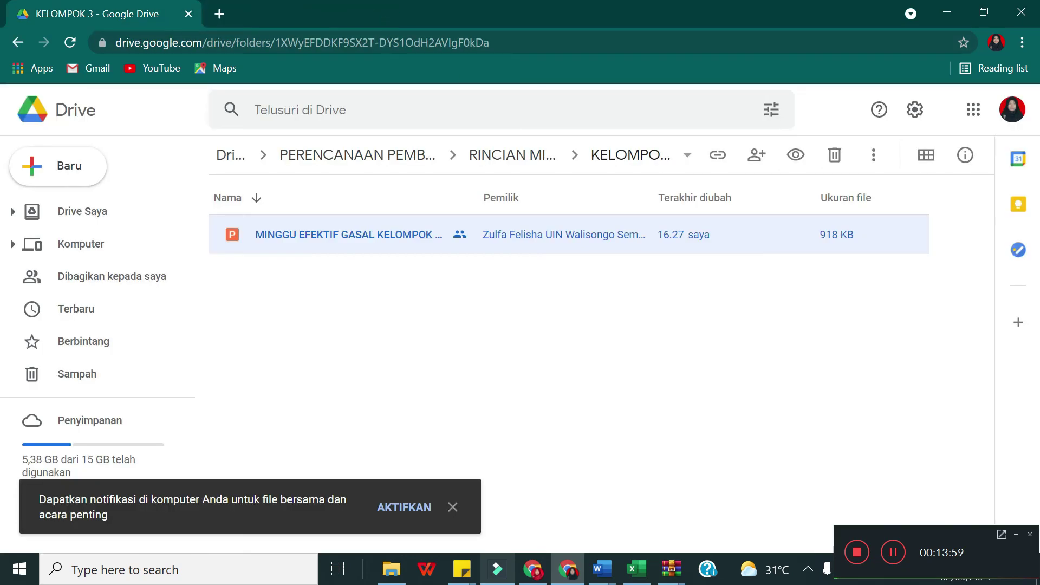
pyautogui.click(581, 569)
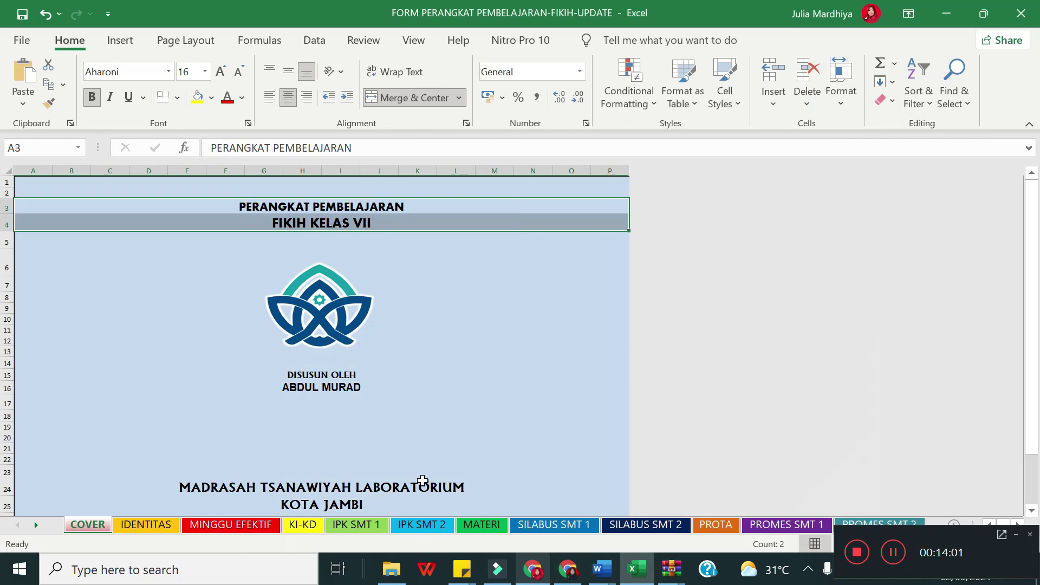
# Step: Close the FORM PERANGKAT PEMBELAJARAN-FIKIH-UPDATE workbook, choosing Don't Save
pyautogui.click(1021, 13)
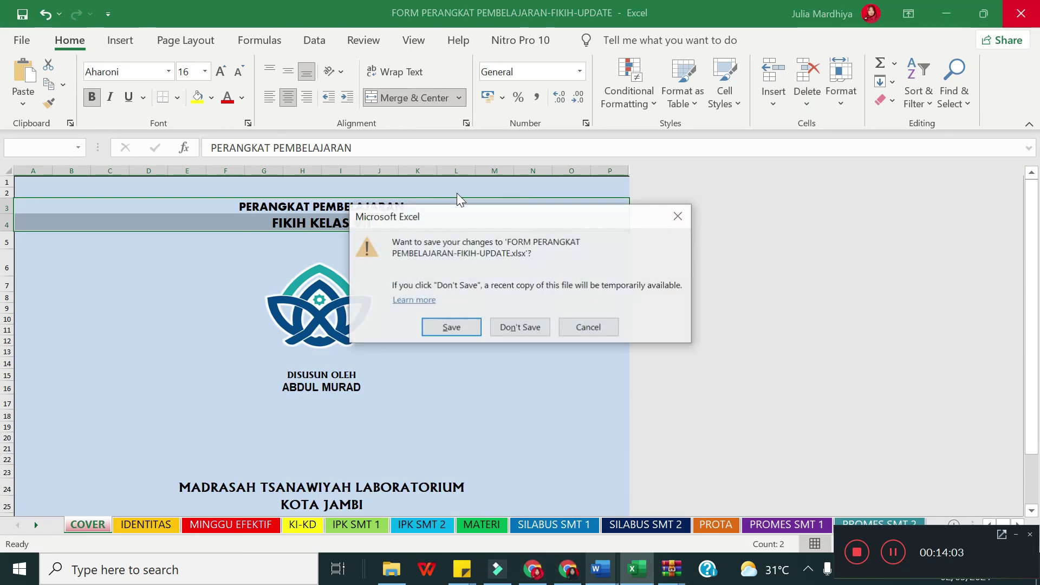
pyautogui.click(678, 216)
pyautogui.click(1021, 13)
pyautogui.click(512, 323)
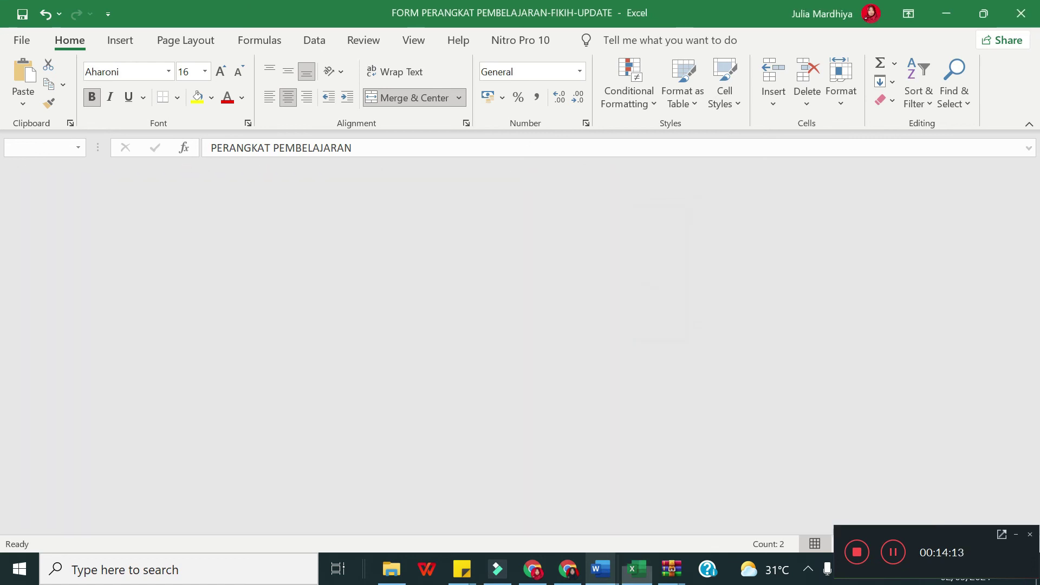